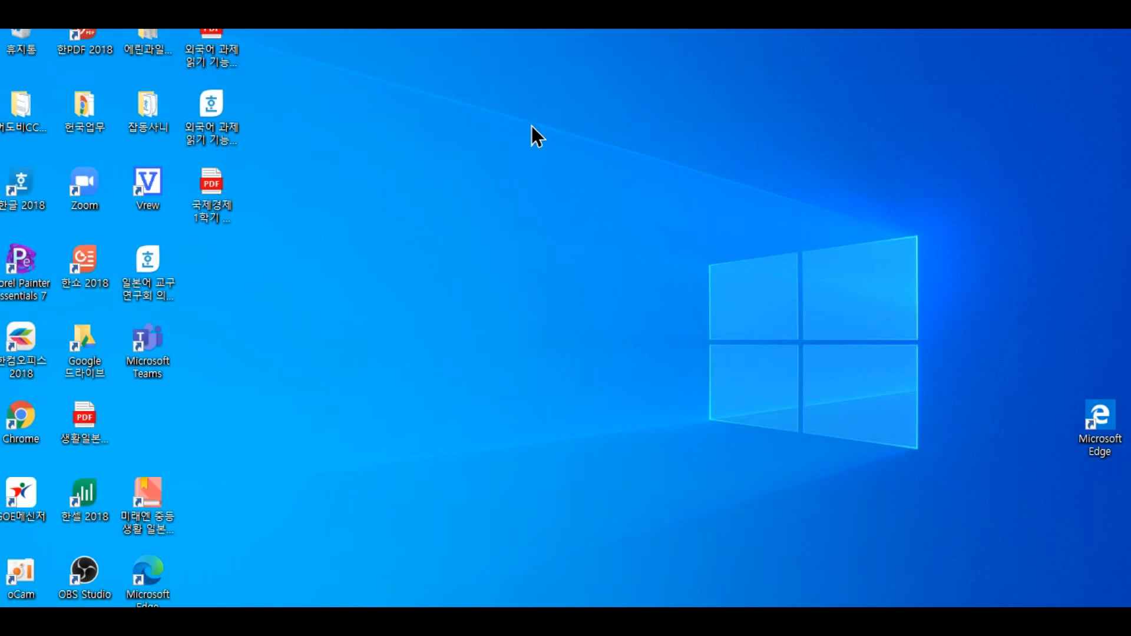
Step: Launch Chrome maximized and switch to the school-managed Google account on the Google homepage
{"action": "double_click", "coordinate": [20, 419]}
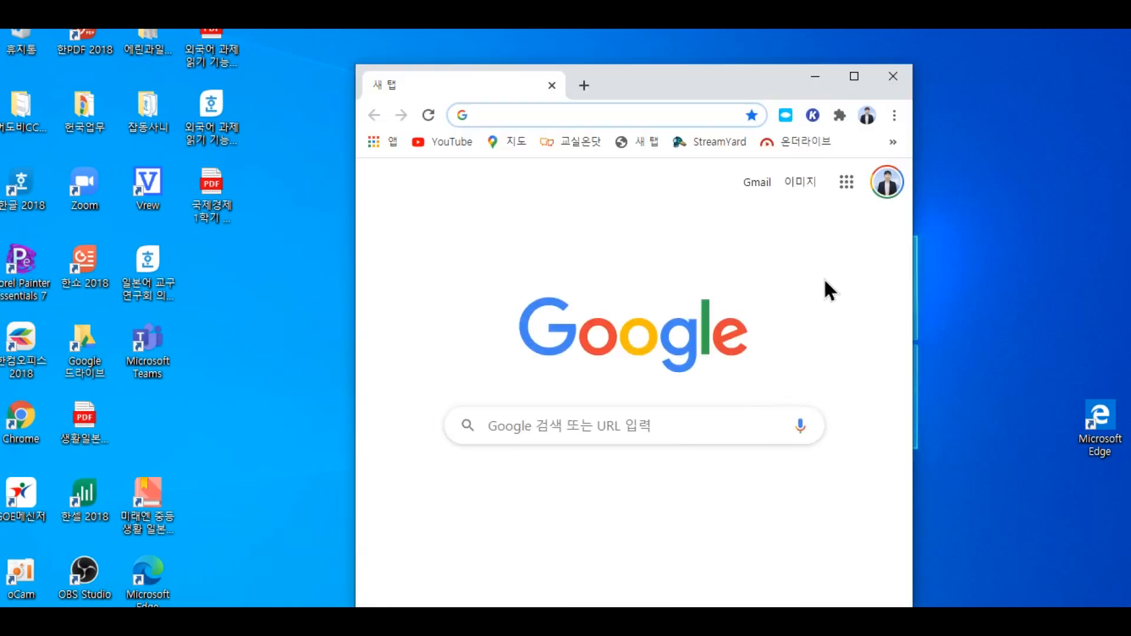
{"action": "left_click", "coordinate": [855, 79]}
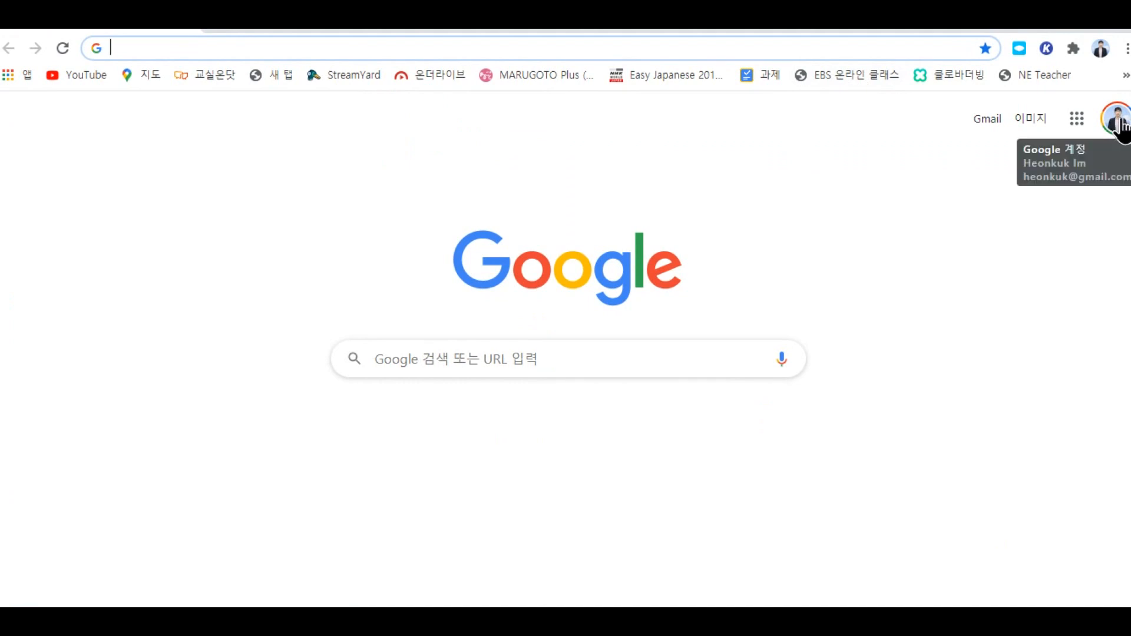
{"action": "left_click", "coordinate": [1117, 123]}
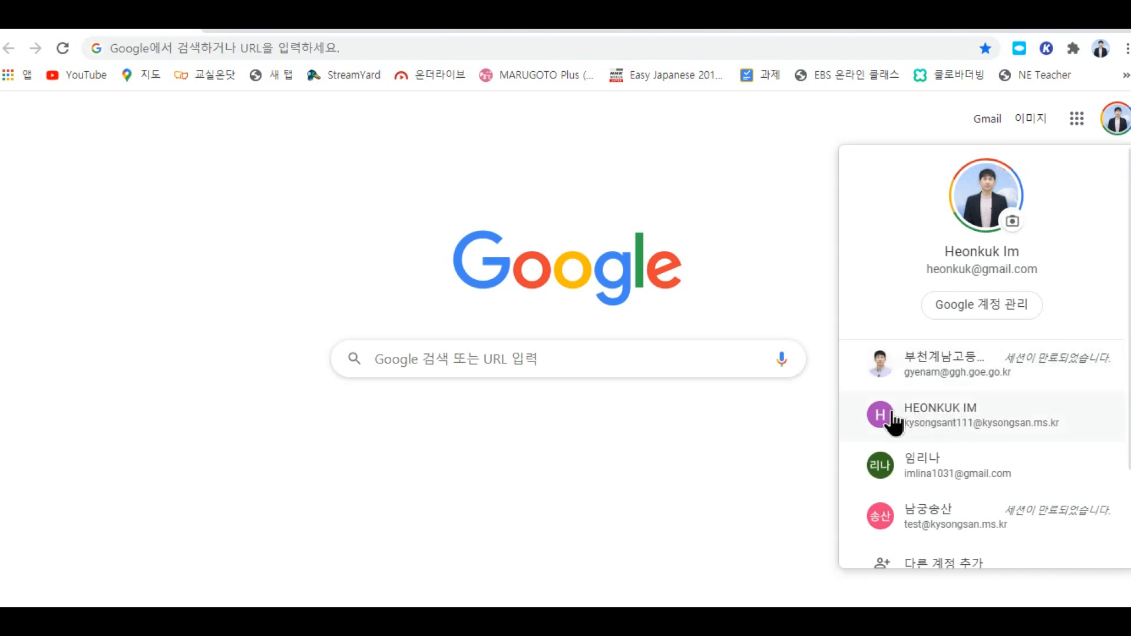
{"action": "left_click", "coordinate": [981, 431]}
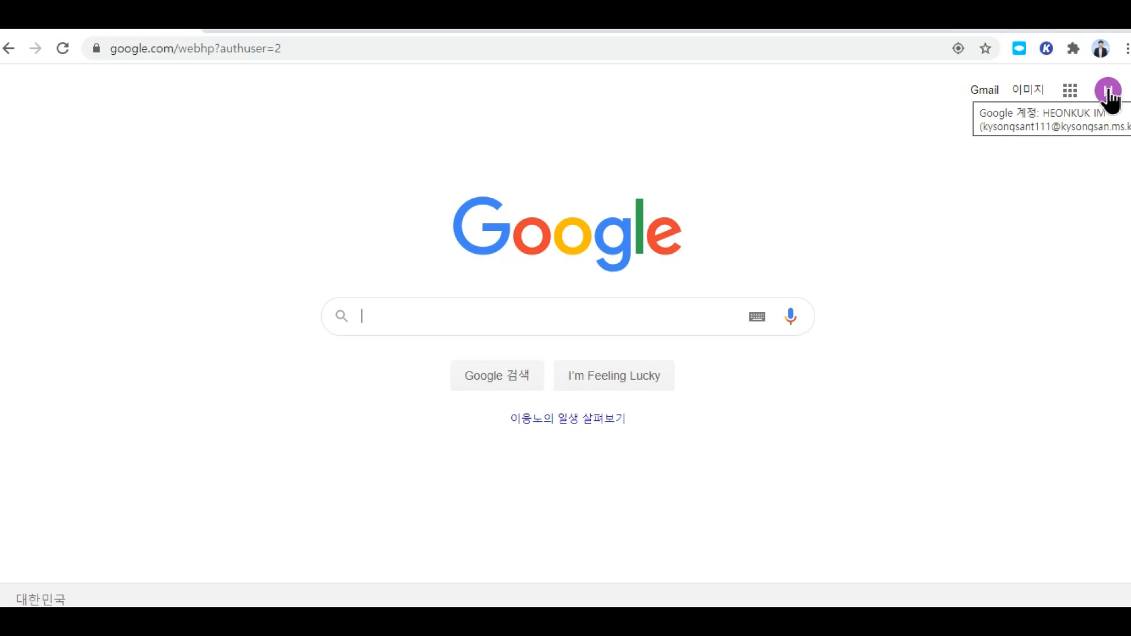
{"action": "left_click", "coordinate": [1109, 91]}
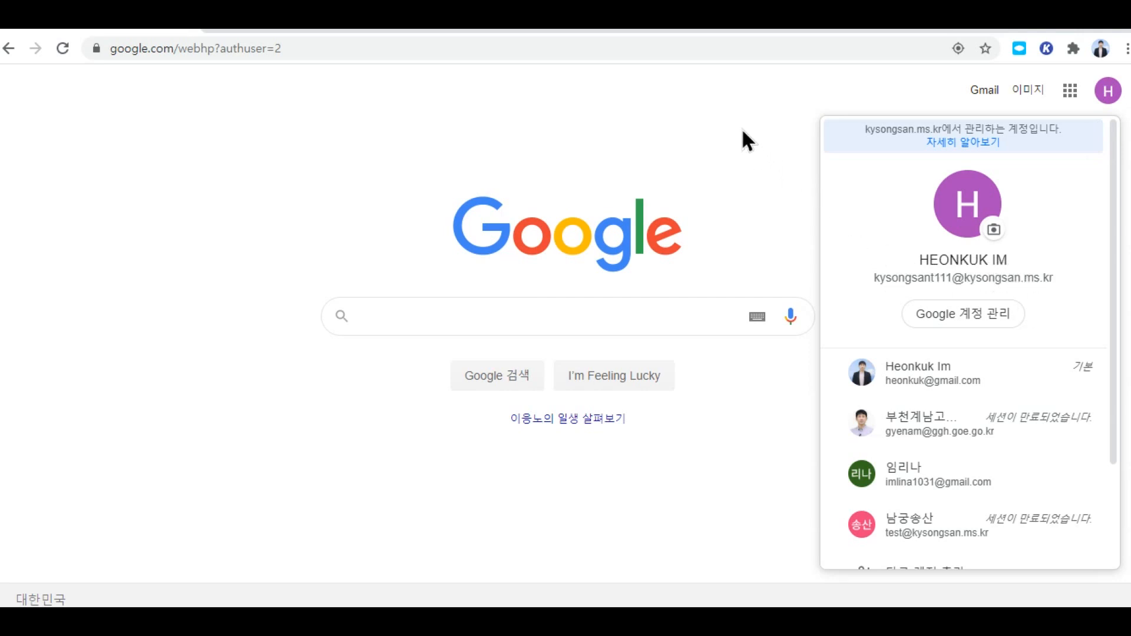
{"action": "left_click", "coordinate": [744, 152]}
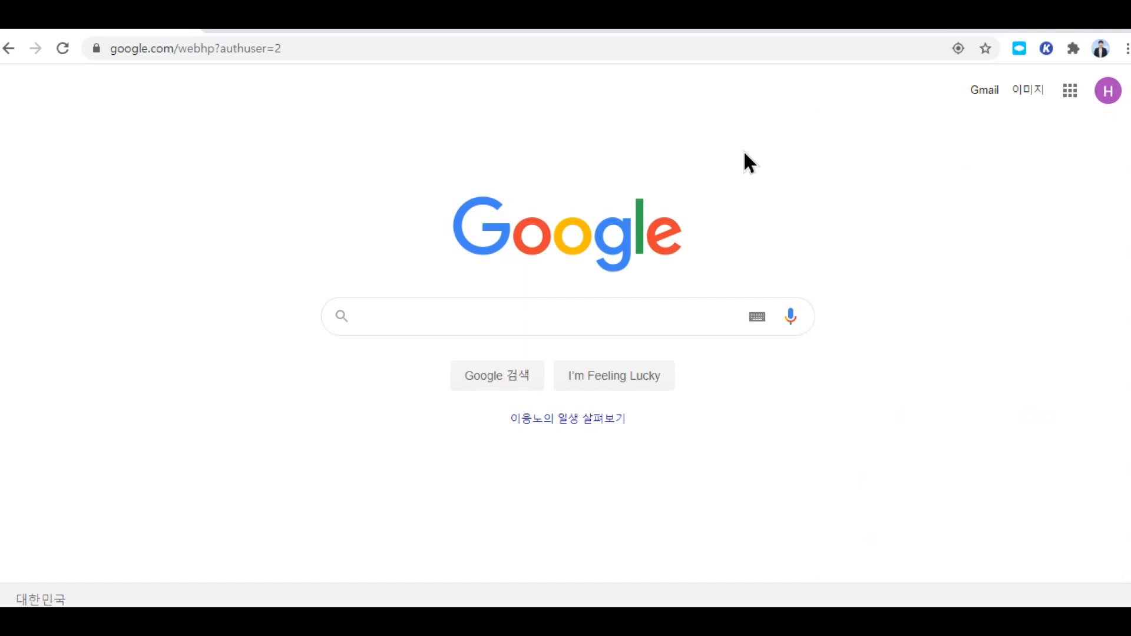
Step: Open Google Classroom from the apps grid and show the + join/create class options
{"action": "left_click", "coordinate": [1070, 91]}
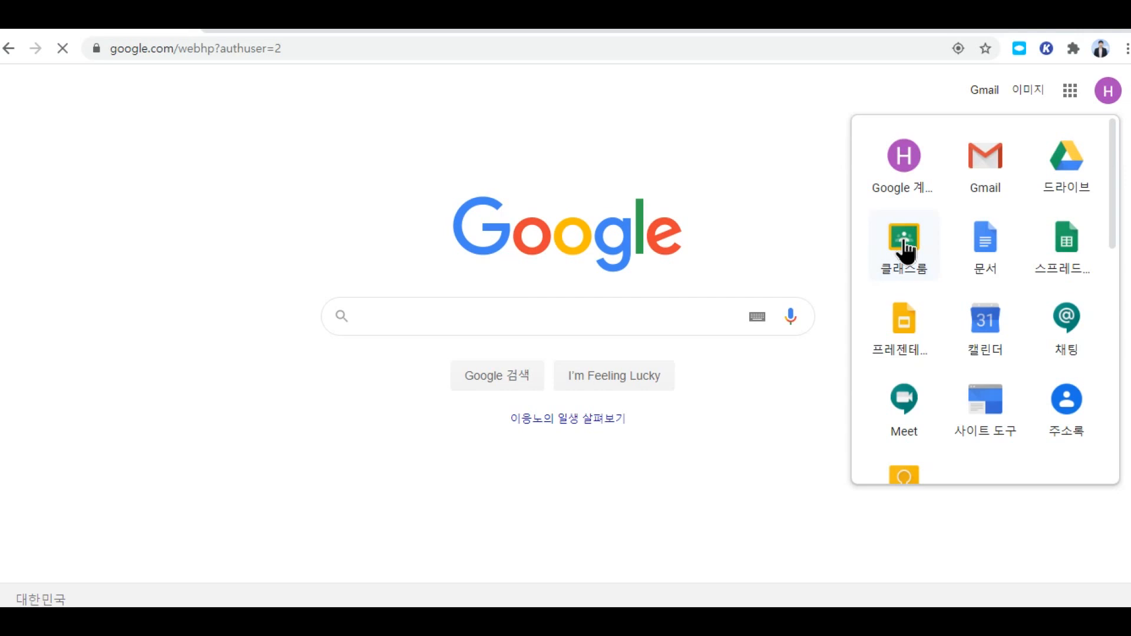
{"action": "left_click", "coordinate": [910, 245]}
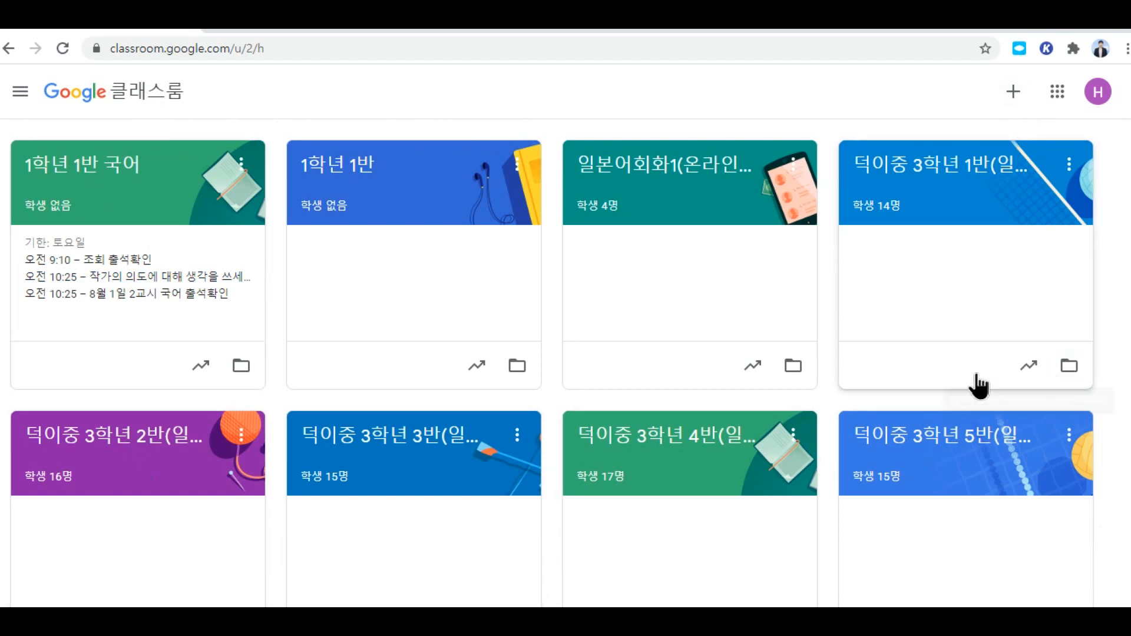
{"action": "scroll", "coordinate": [969, 381], "scroll_direction": "down", "scroll_amount": 5}
{"action": "scroll", "coordinate": [964, 380], "scroll_direction": "up", "scroll_amount": 5}
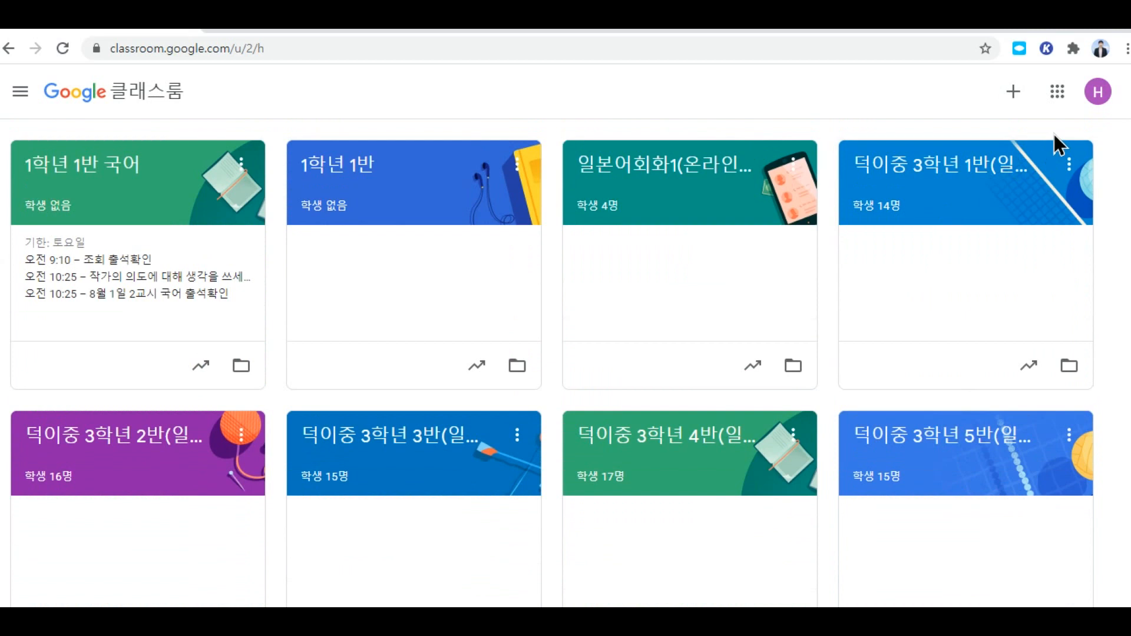
{"action": "left_click", "coordinate": [1013, 93]}
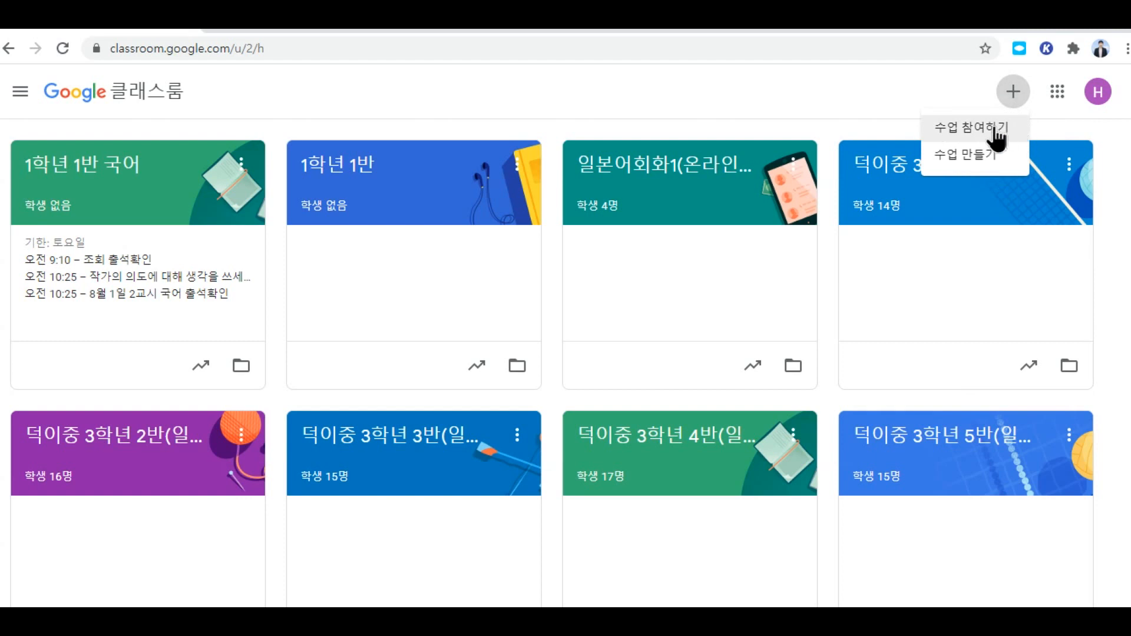
{"action": "left_click", "coordinate": [971, 156]}
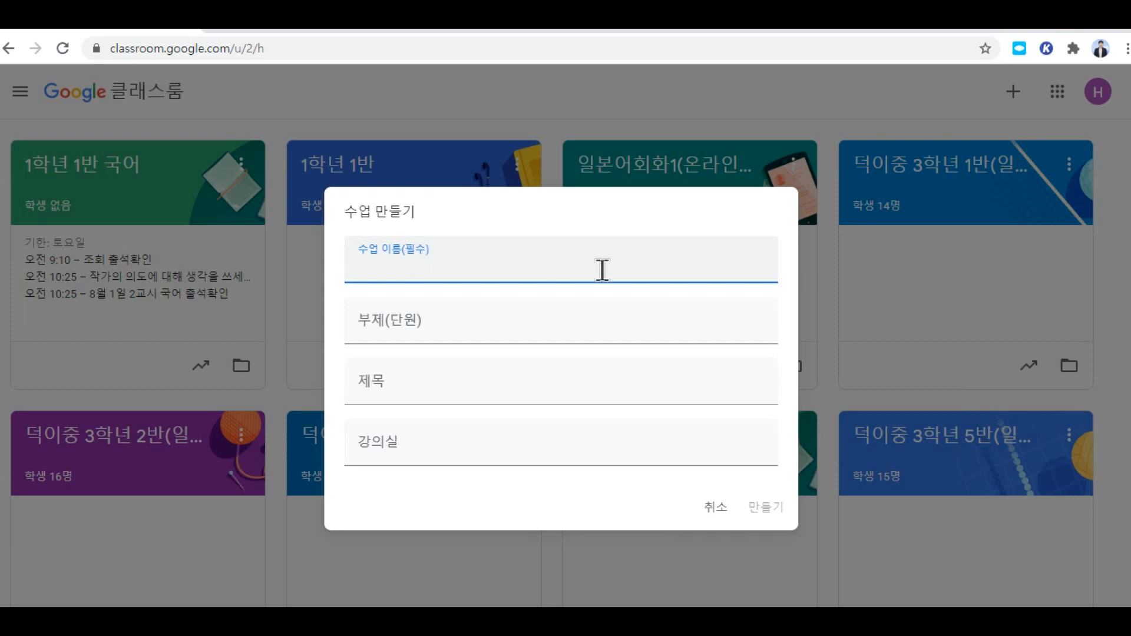
{"action": "type", "text": "1학년 1반"}
{"action": "key", "text": "BackSpace"}
{"action": "key", "text": "BackSpace"}
{"action": "key", "text": "BackSpace"}
{"action": "key", "text": "BackSpace"}
{"action": "type", "text": "2학년 1반 영어"}
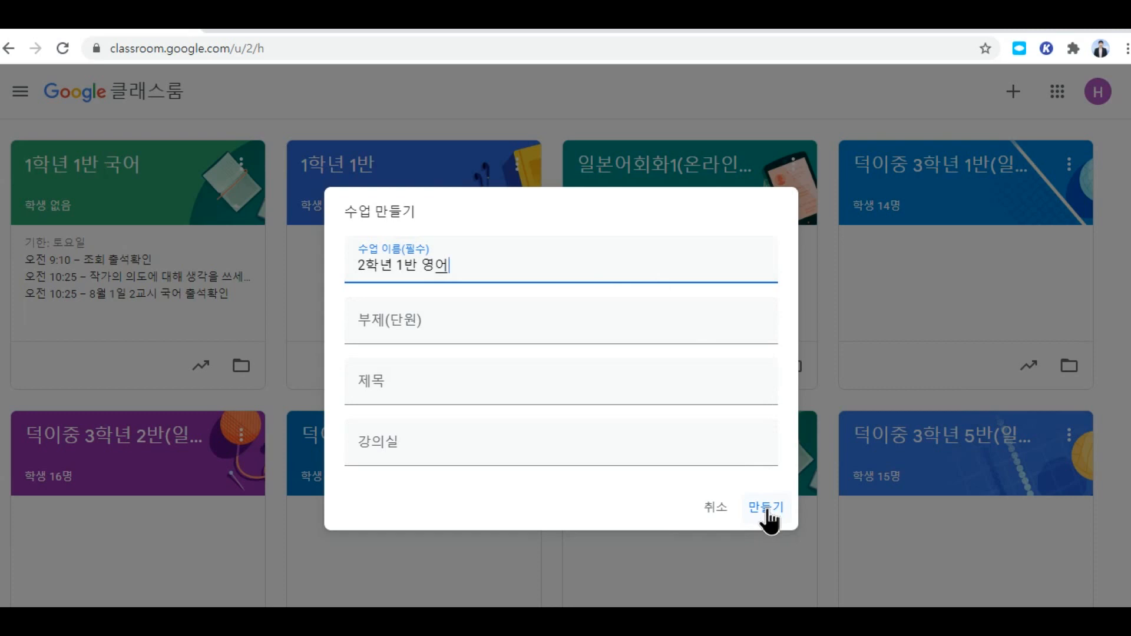
{"action": "left_click", "coordinate": [715, 510]}
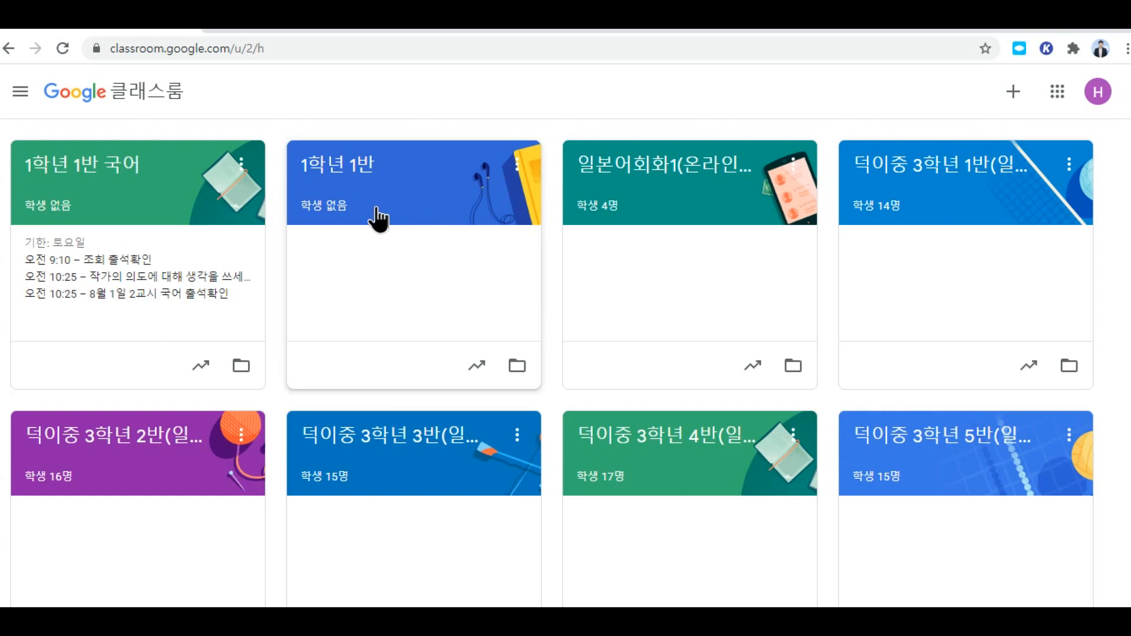
Step: Open the 1학년 1반 class and go to its 수업 (Classwork) page
{"action": "left_click", "coordinate": [361, 168]}
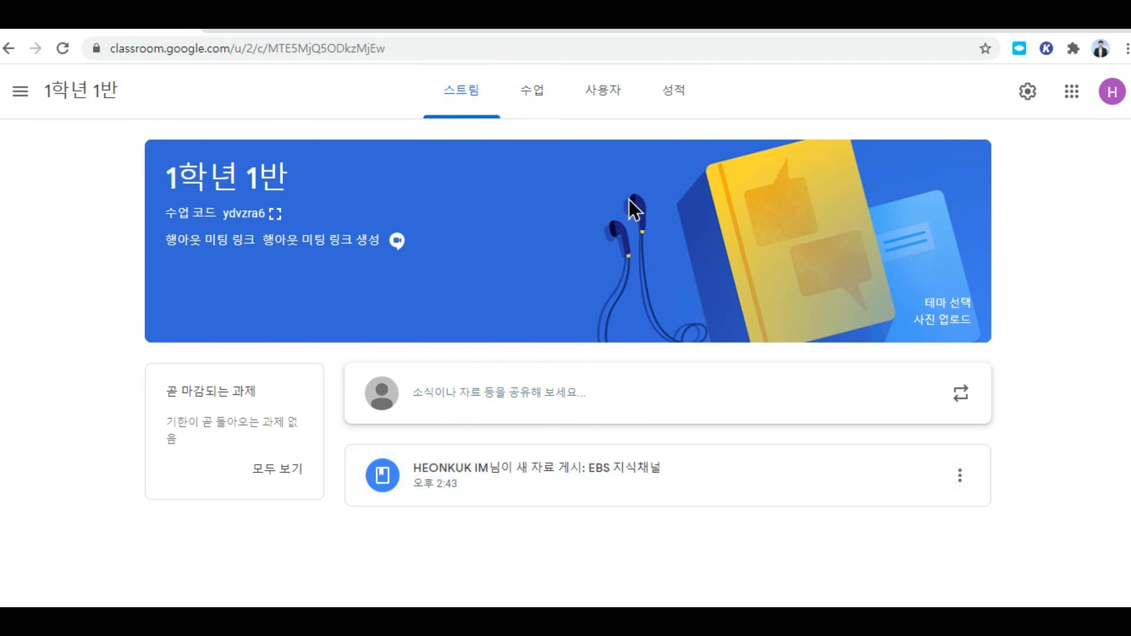
{"action": "left_click", "coordinate": [533, 94]}
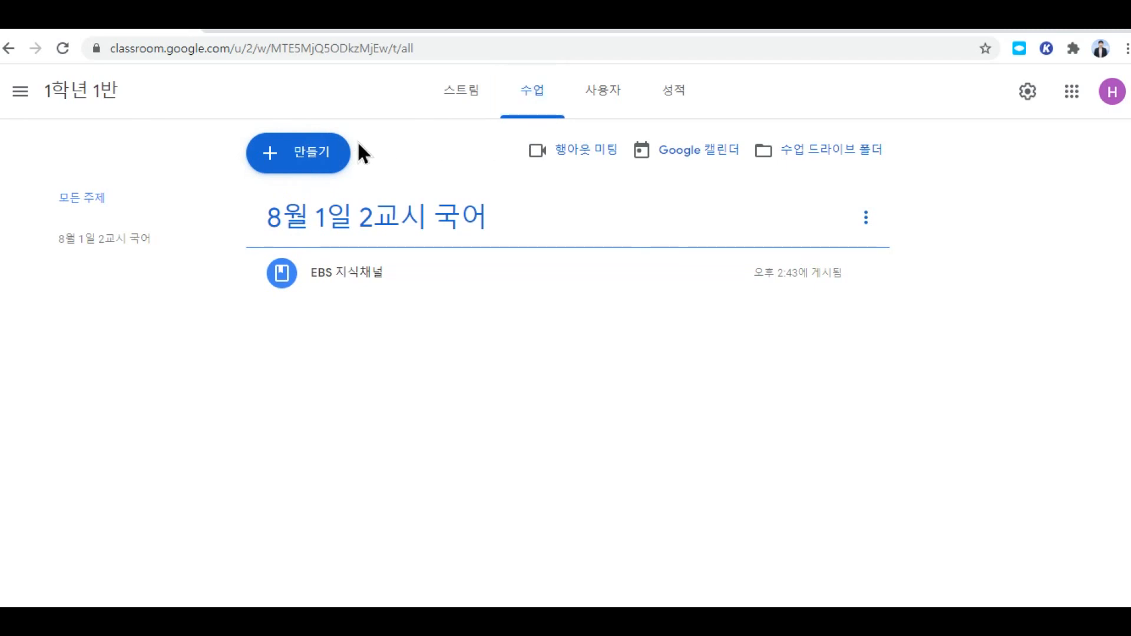
Step: Check the 사용자 and 성적 tabs, then open the 학생 초대 dialog for 1학년 1반
{"action": "left_click", "coordinate": [606, 100]}
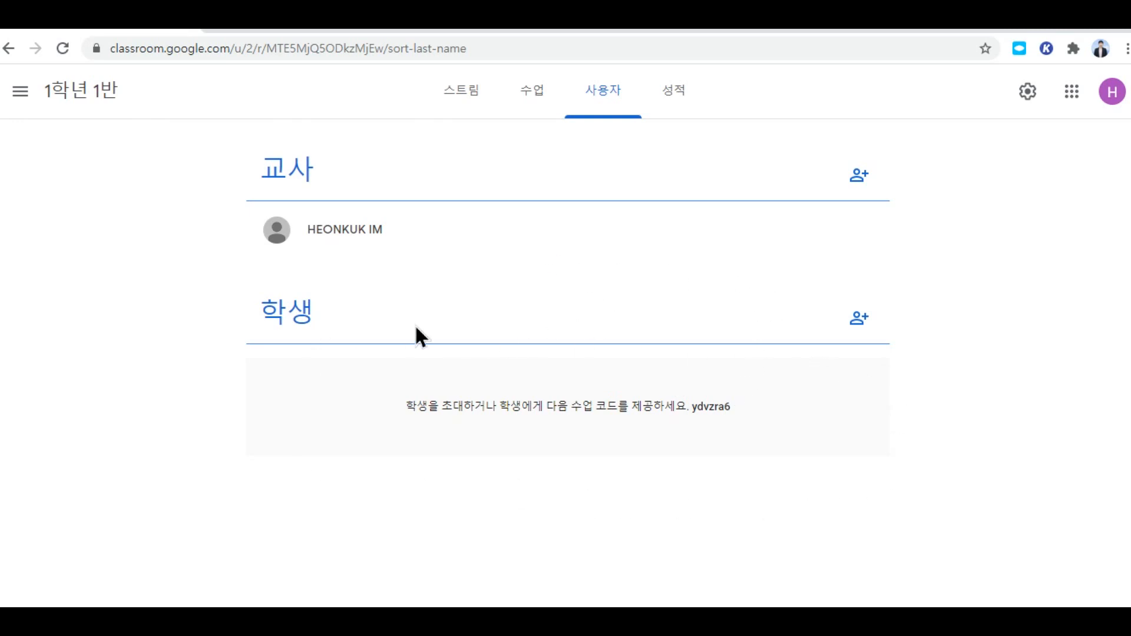
{"action": "left_click", "coordinate": [675, 105]}
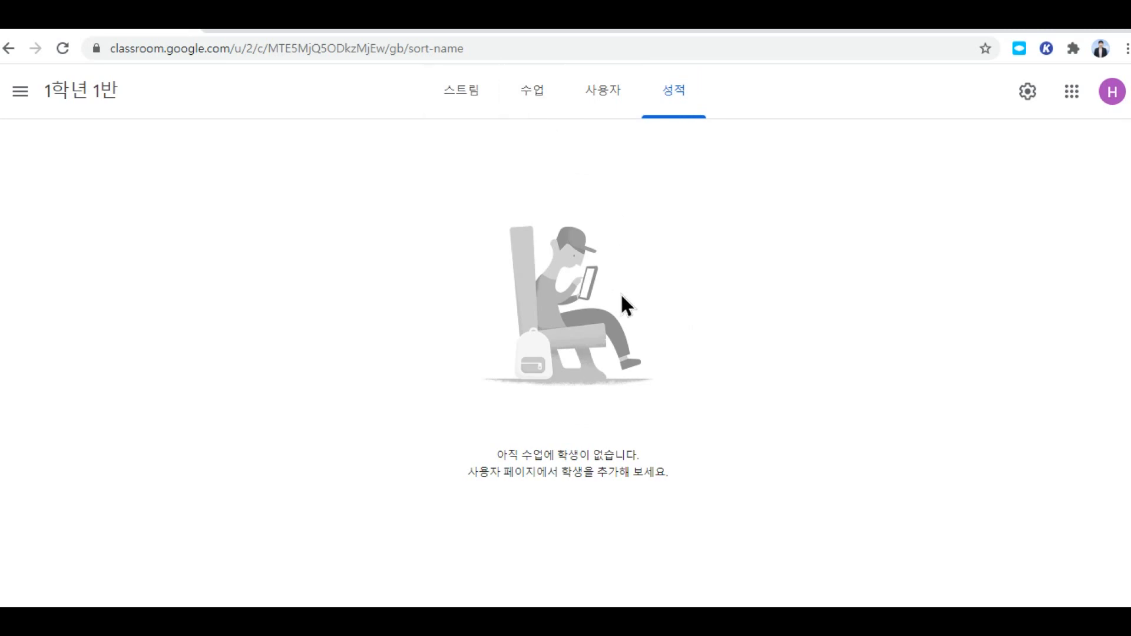
{"action": "left_click", "coordinate": [611, 104]}
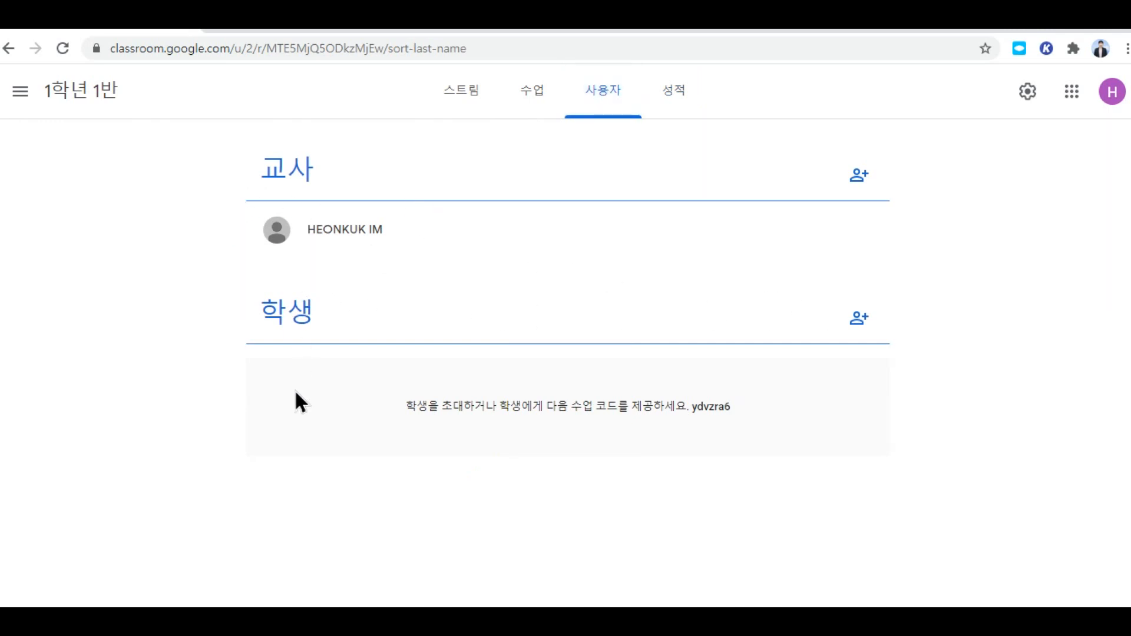
{"action": "left_click", "coordinate": [864, 321]}
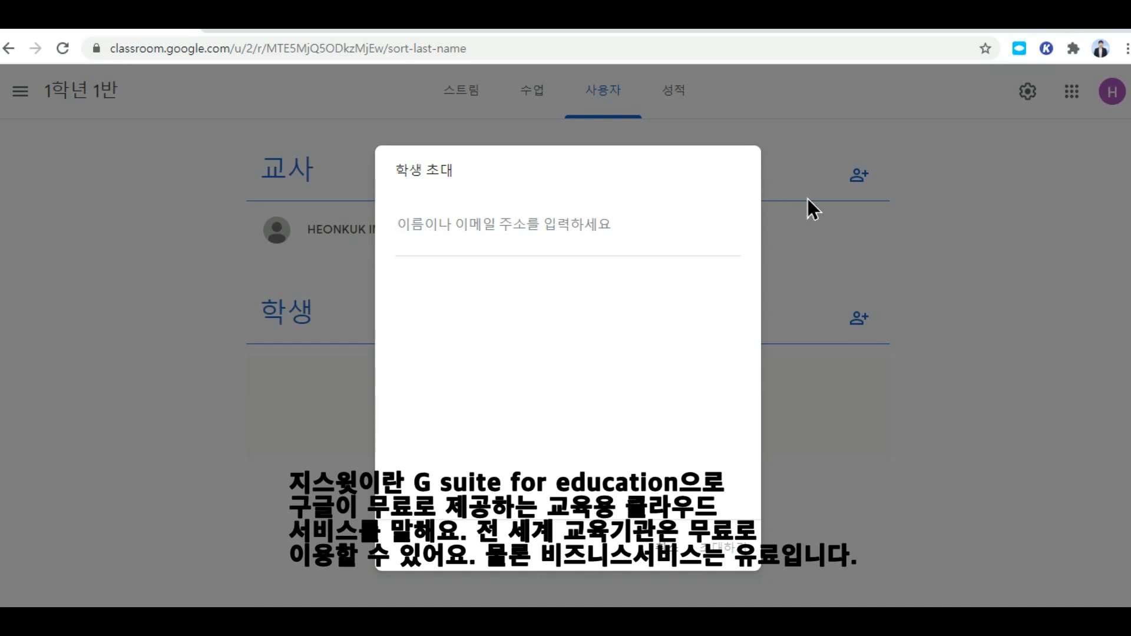
Step: Paste the student's e-mail into 학생 초대, select the matching student, and send the invitation
{"action": "right_click", "coordinate": [551, 235]}
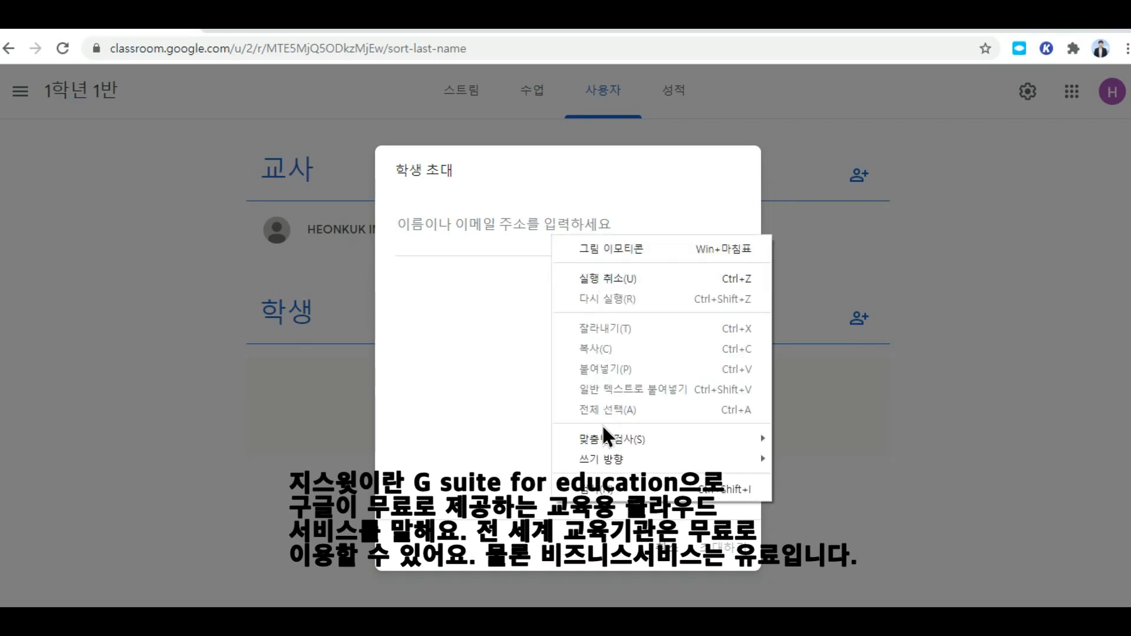
{"action": "left_click", "coordinate": [515, 227]}
{"action": "key", "text": "ctrl+v"}
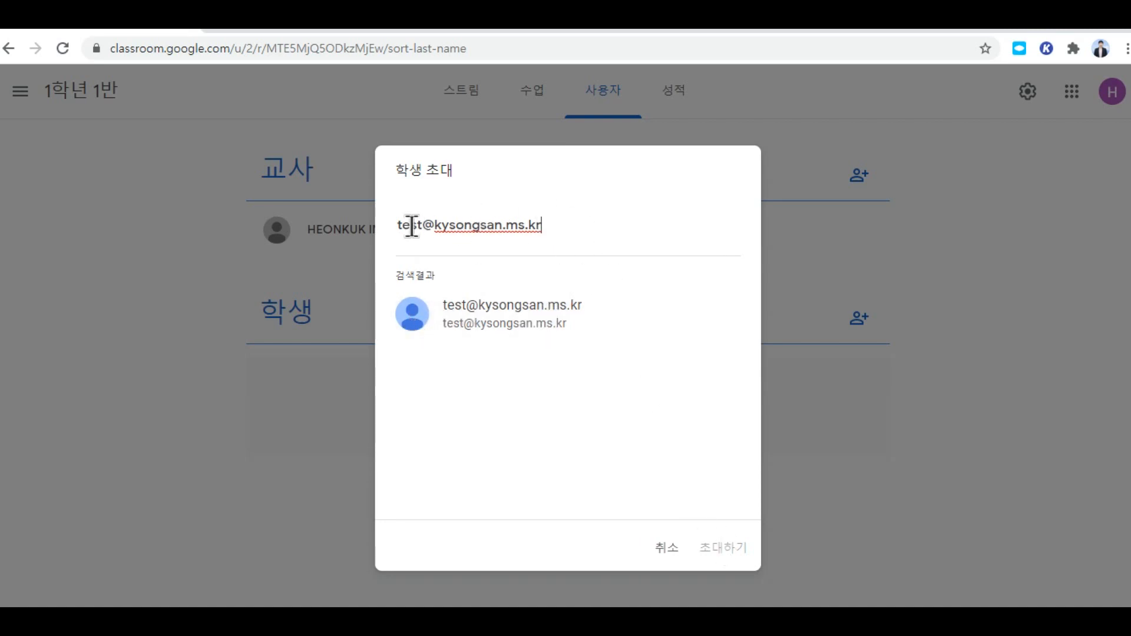
{"action": "left_click", "coordinate": [471, 321]}
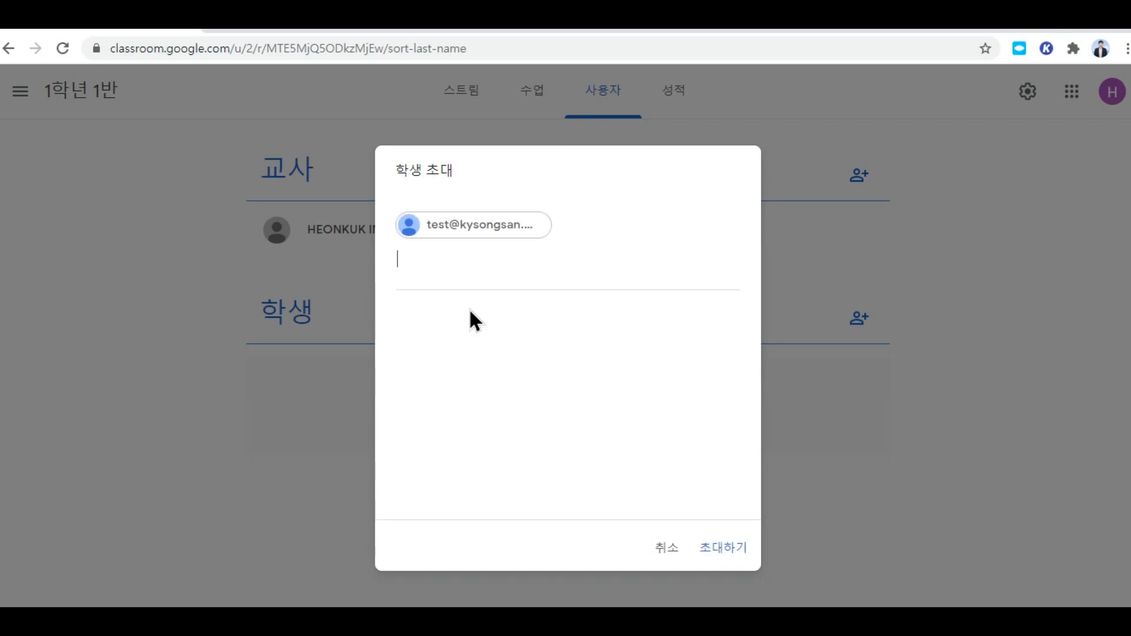
{"action": "left_click", "coordinate": [727, 551]}
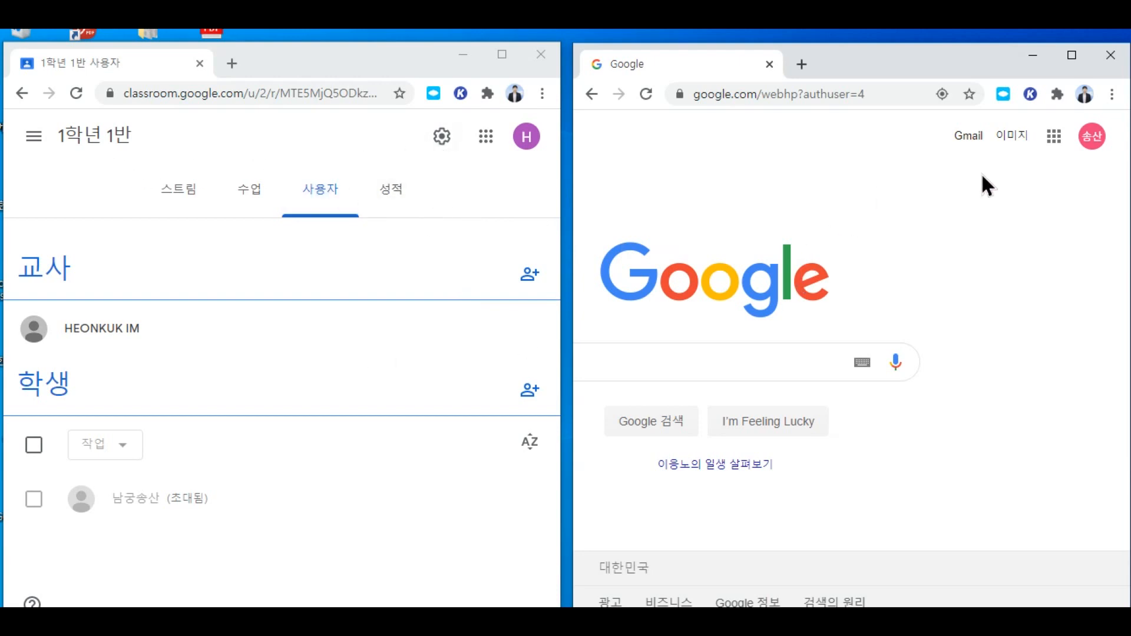
Step: Confirm the right window's student account and open its Gmail inbox
{"action": "left_click", "coordinate": [1093, 140]}
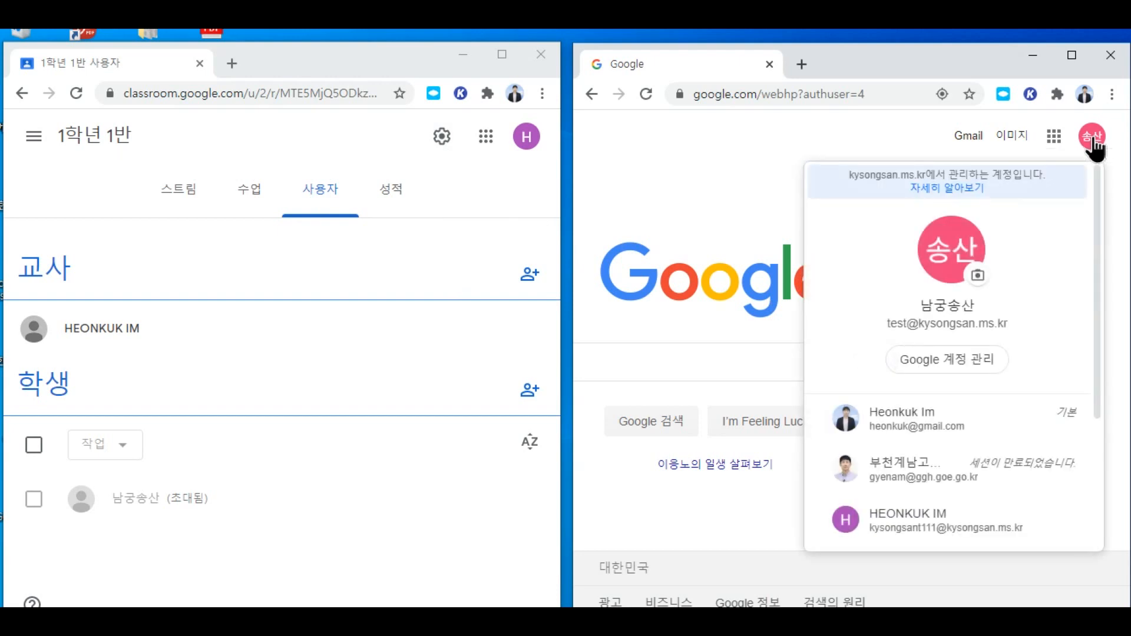
{"action": "left_click", "coordinate": [883, 144]}
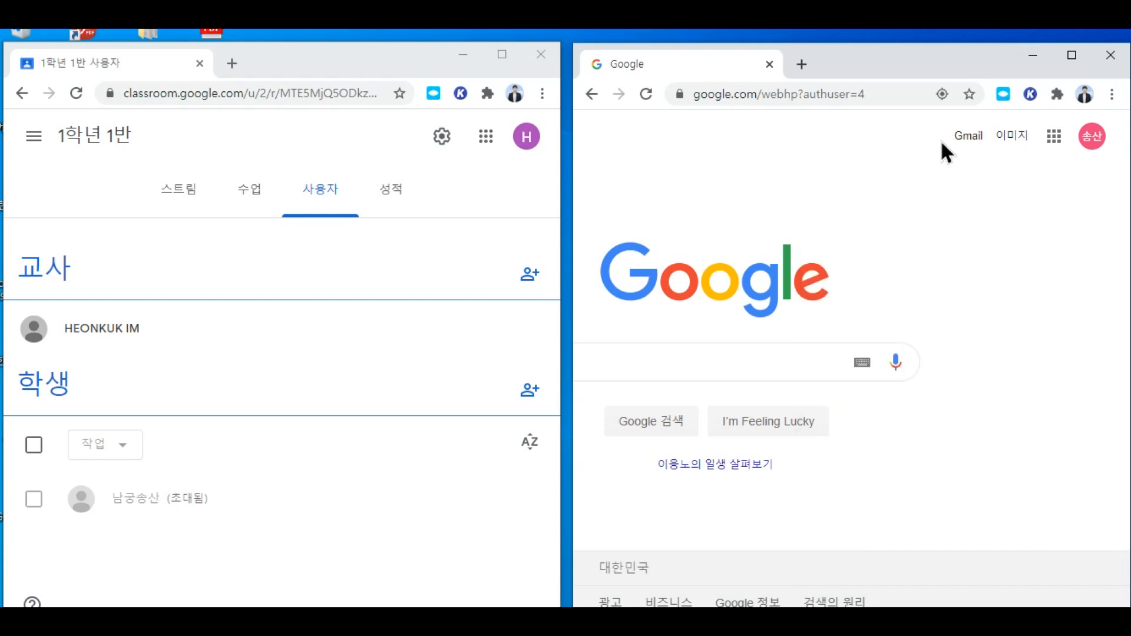
{"action": "left_click", "coordinate": [974, 139]}
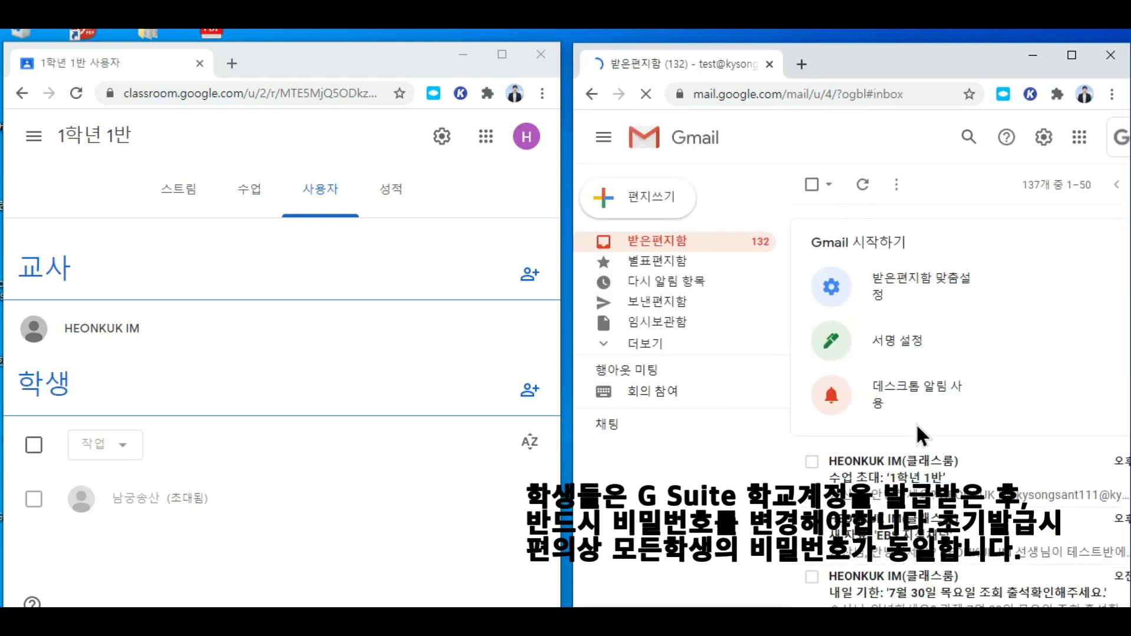
Step: Open the '수업 초대: 1학년 1반' e-mail and follow its 참여하기 join link
{"action": "left_click", "coordinate": [904, 476]}
{"action": "scroll", "coordinate": [996, 472], "scroll_direction": "down", "scroll_amount": 3}
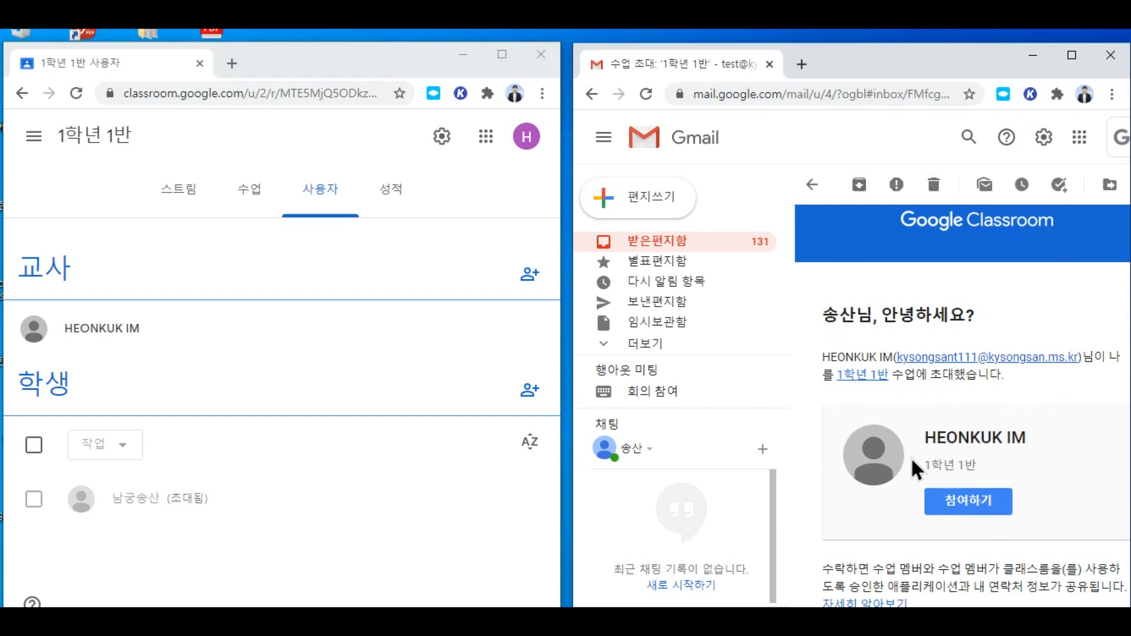
{"action": "scroll", "coordinate": [1001, 496], "scroll_direction": "down", "scroll_amount": 2}
{"action": "left_click", "coordinate": [965, 419]}
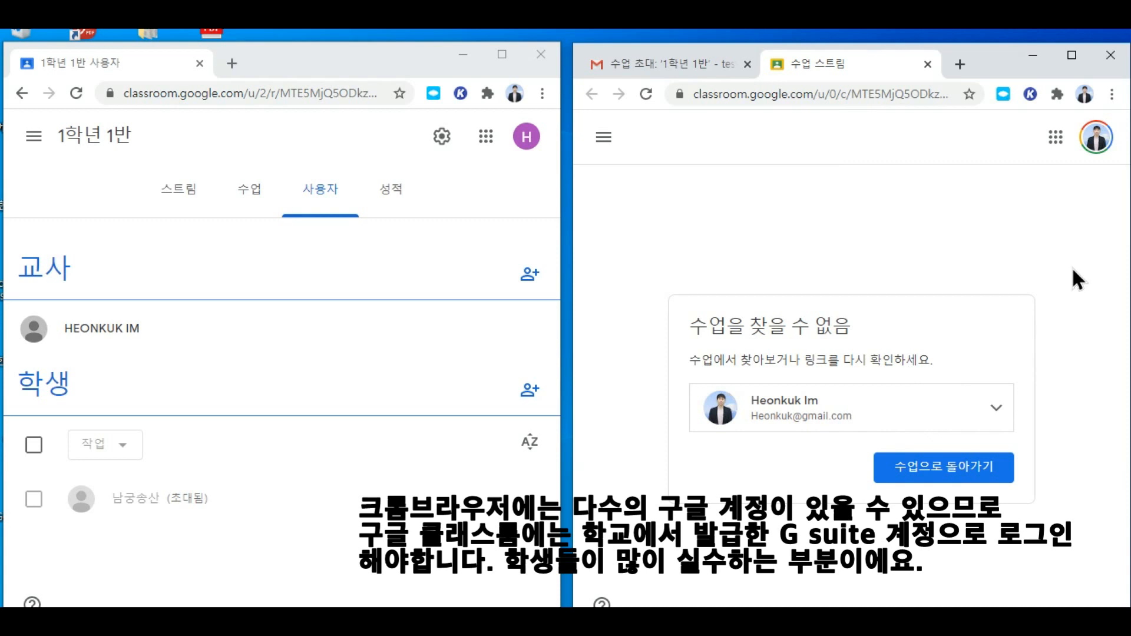
Step: Switch the Classroom join page from the personal account to the student's school account
{"action": "left_click", "coordinate": [987, 406]}
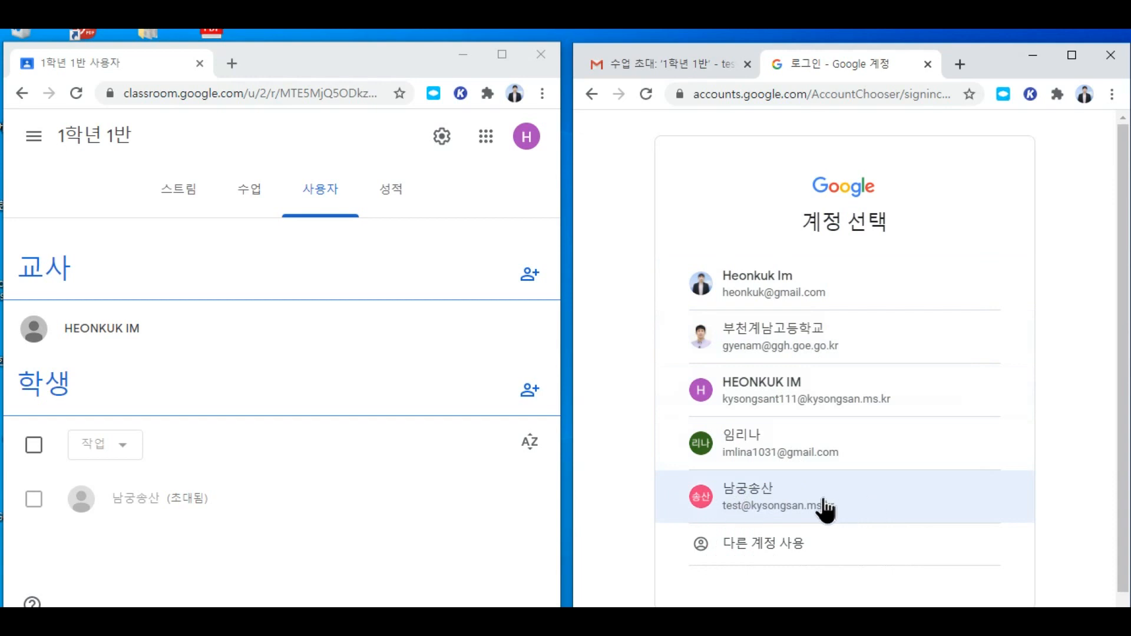
{"action": "left_click", "coordinate": [782, 505]}
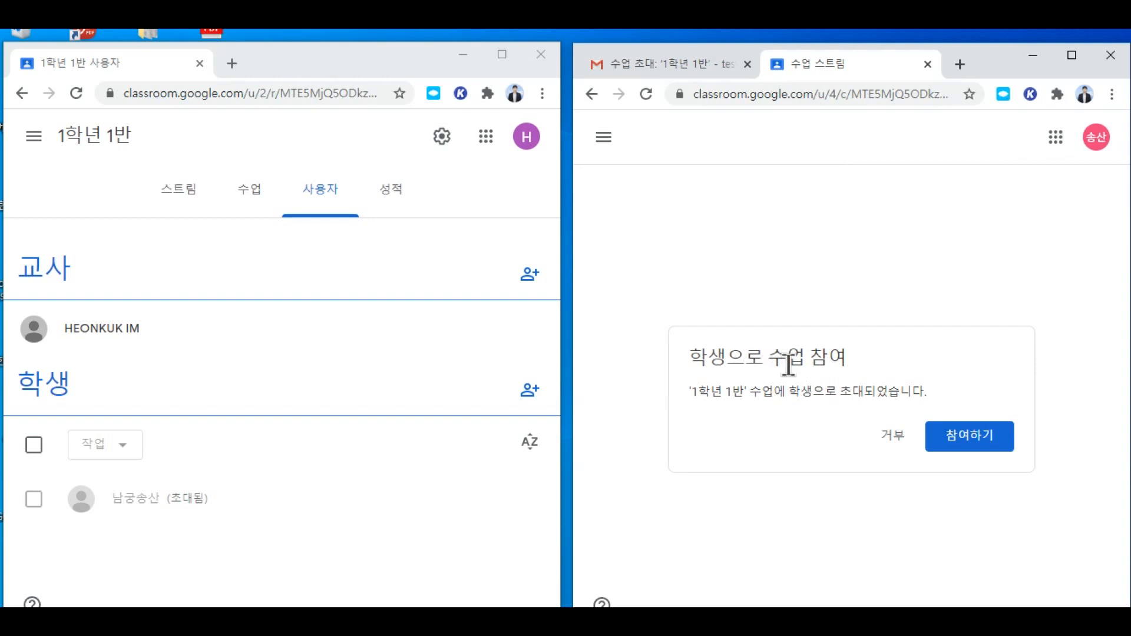
Step: Accept the 학생으로 수업 참여 prompt to join 1학년 1반 as the student
{"action": "left_click", "coordinate": [973, 437]}
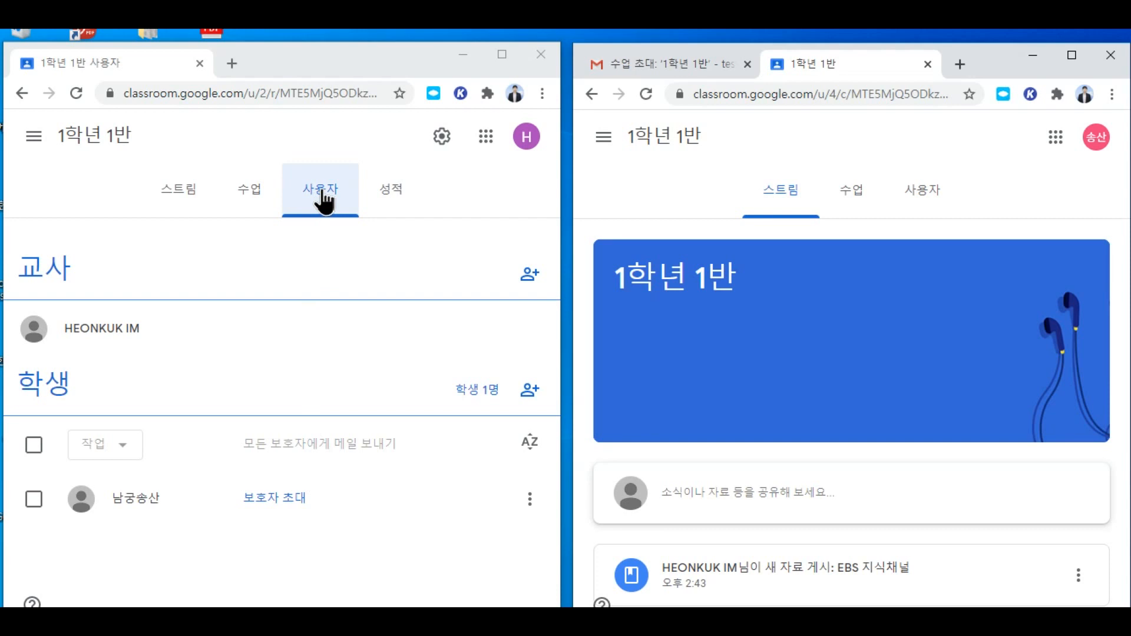
Step: Return the teacher's window from the 사용자 list to the 1학년 1반 stream page
{"action": "left_click", "coordinate": [85, 141]}
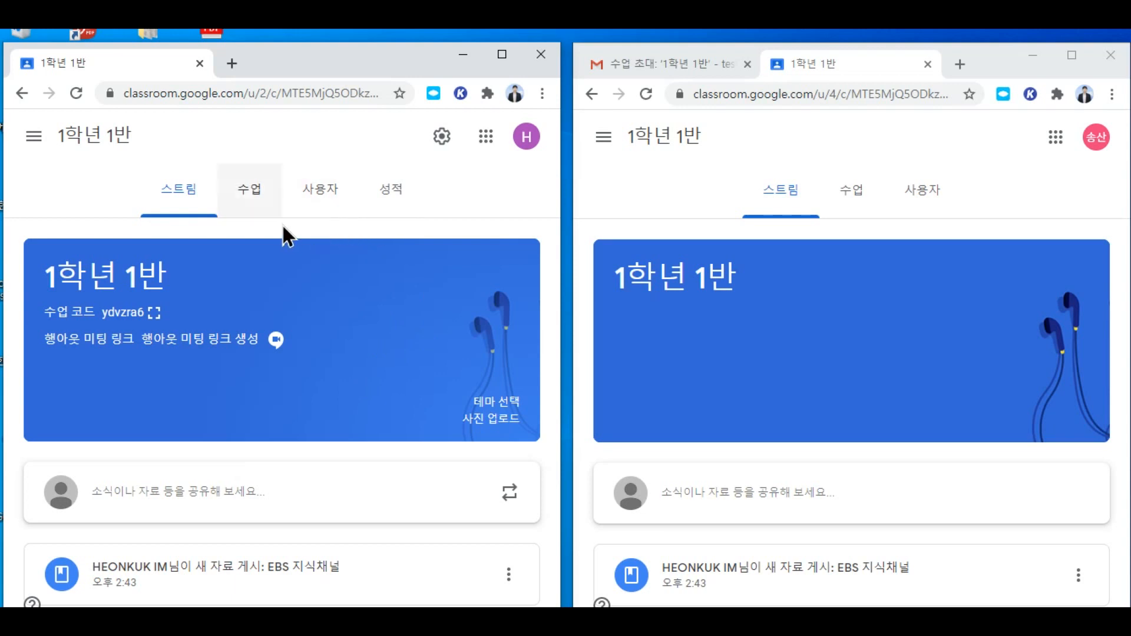
Step: From the 수업 classwork page, create a new 질문 (question) post via 만들기
{"action": "left_click", "coordinate": [243, 195]}
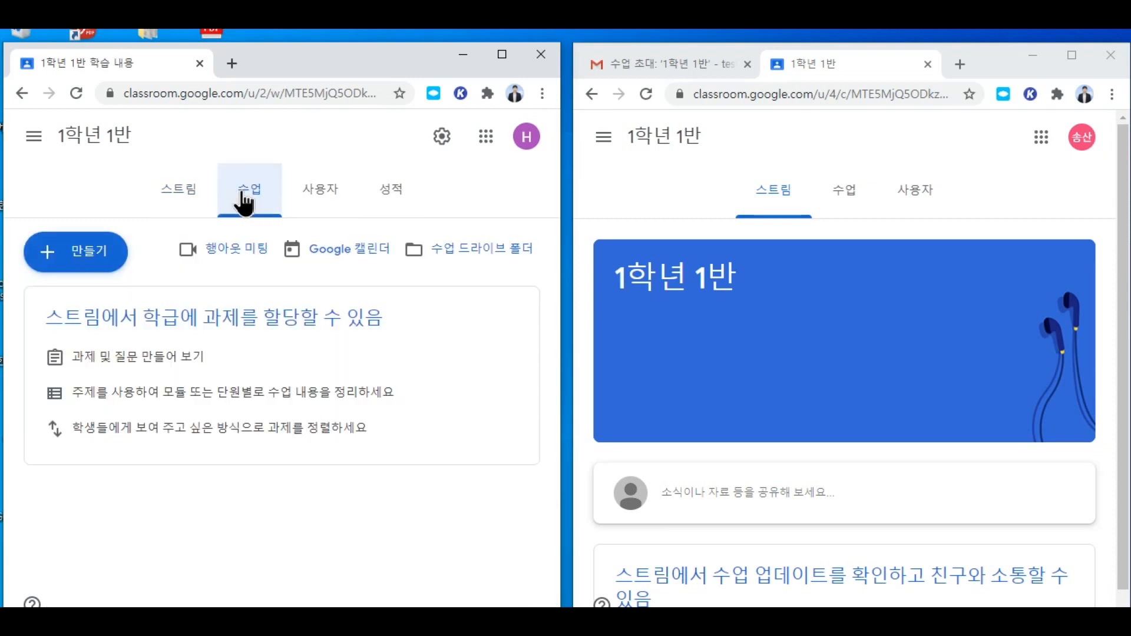
{"action": "left_click", "coordinate": [90, 259]}
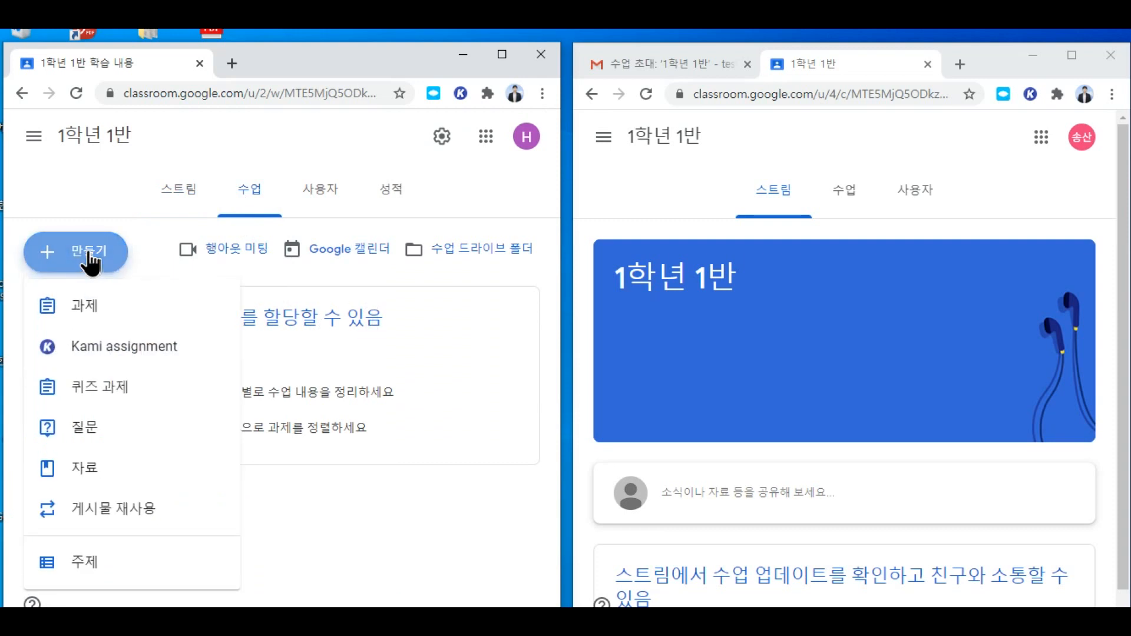
{"action": "left_click", "coordinate": [99, 430]}
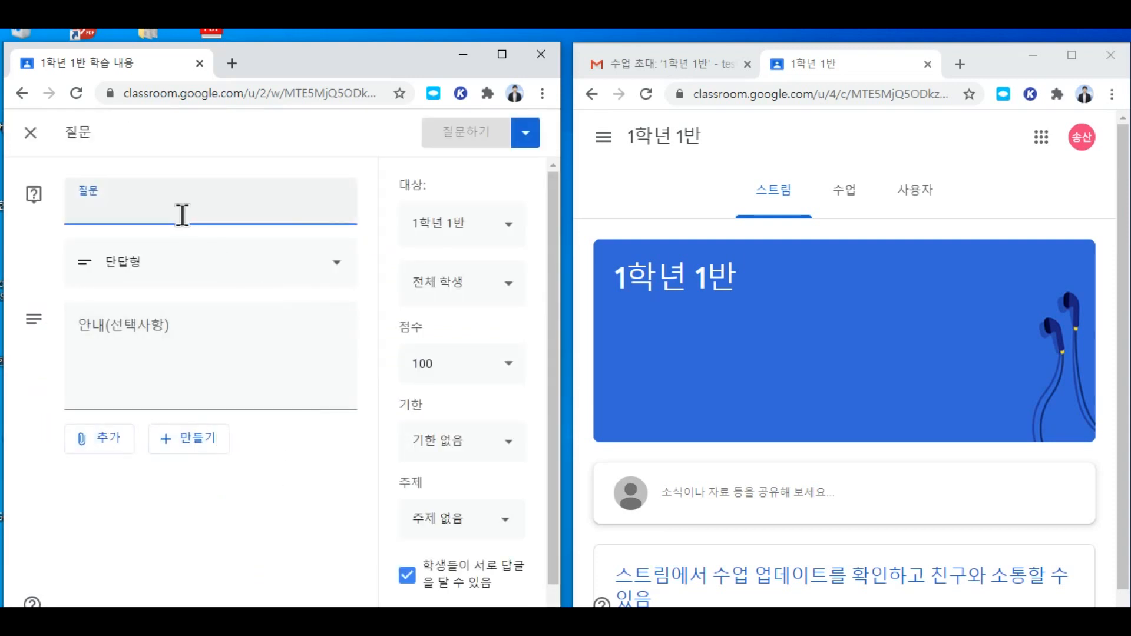
Step: Maximize the browser and enter the question title '8월 7일 금요일 조회 출석확인'
{"action": "left_click", "coordinate": [502, 56]}
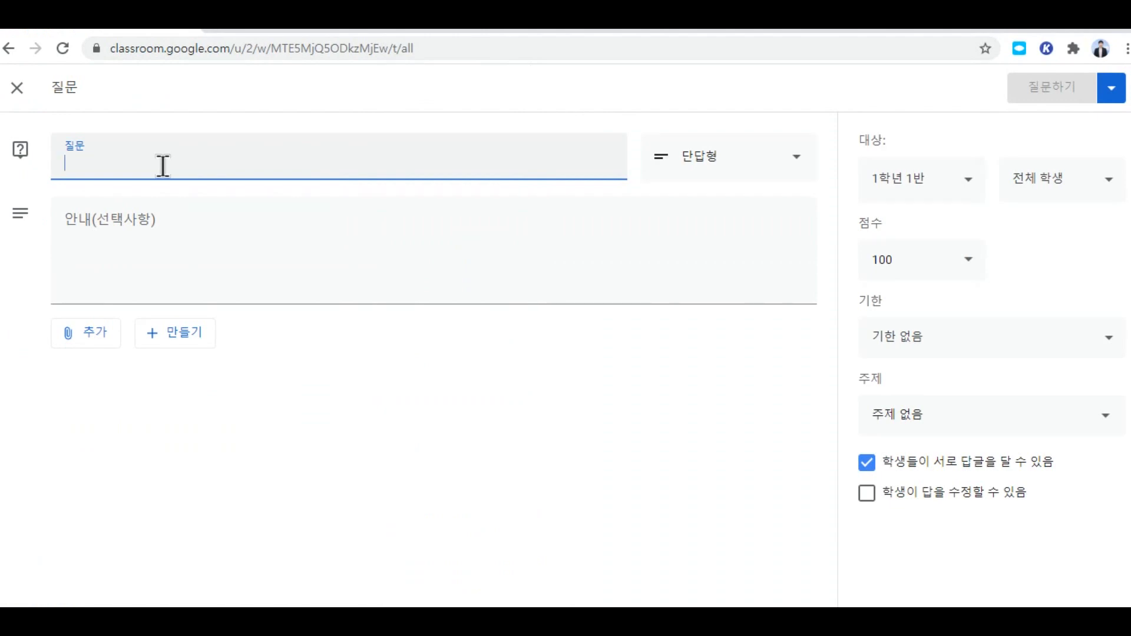
{"action": "type", "text": "8월"}
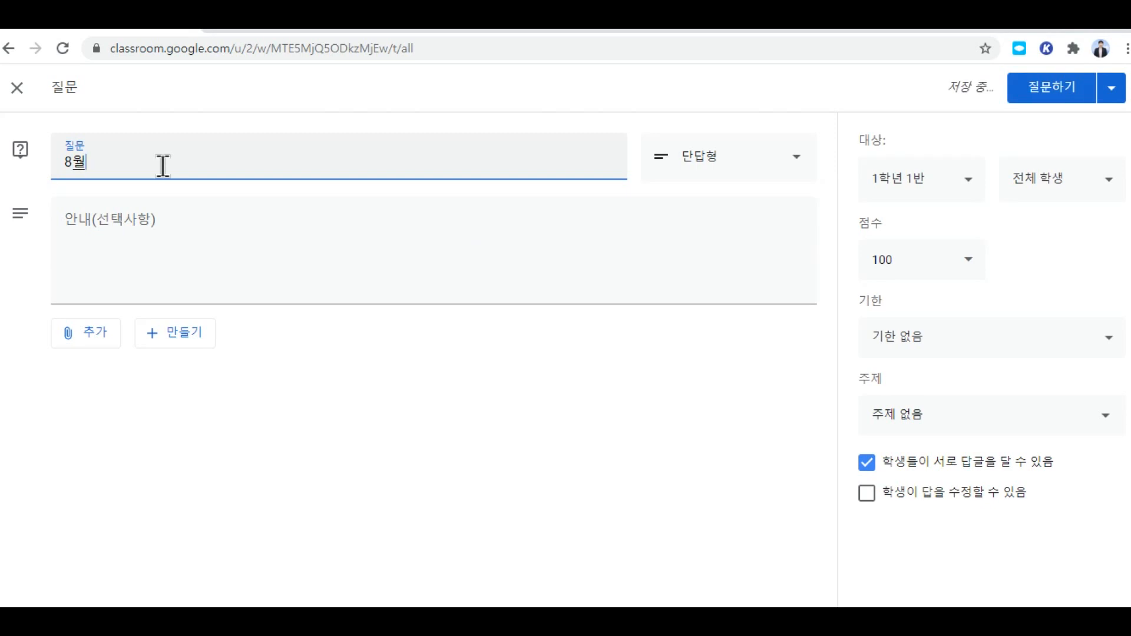
{"action": "type", "text": " 7일 금으"}
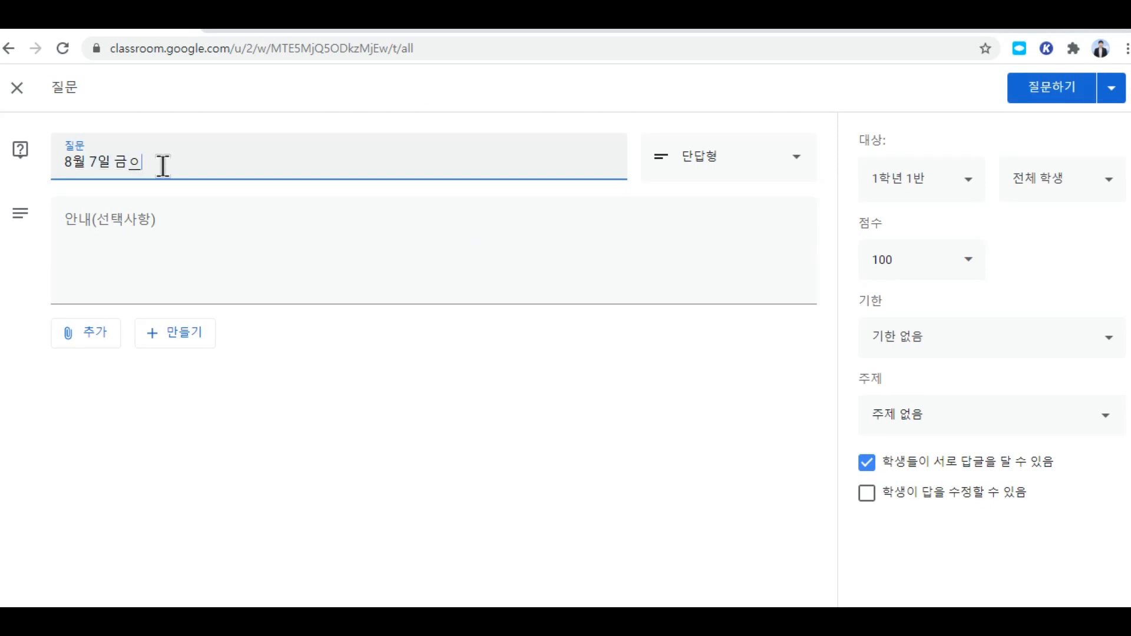
{"action": "key", "text": "BackSpace"}
{"action": "type", "text": "요일 조회 출석확인"}
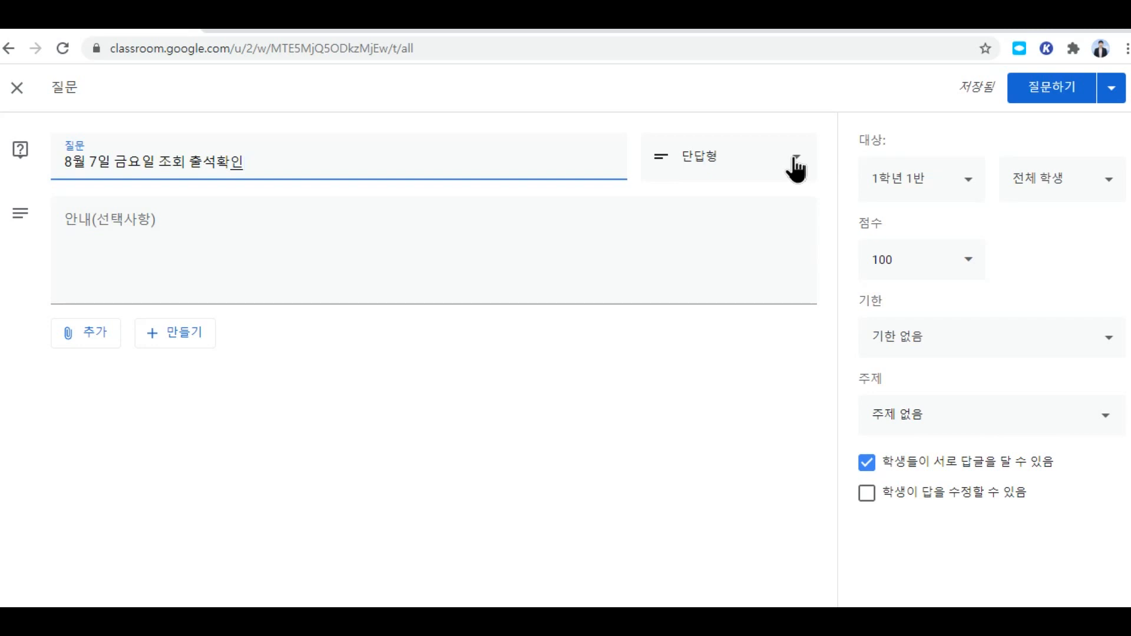
Step: Switch the question type to 객관식 and add instructions '9시10분까지 출석체크해주세요.'
{"action": "left_click", "coordinate": [796, 170]}
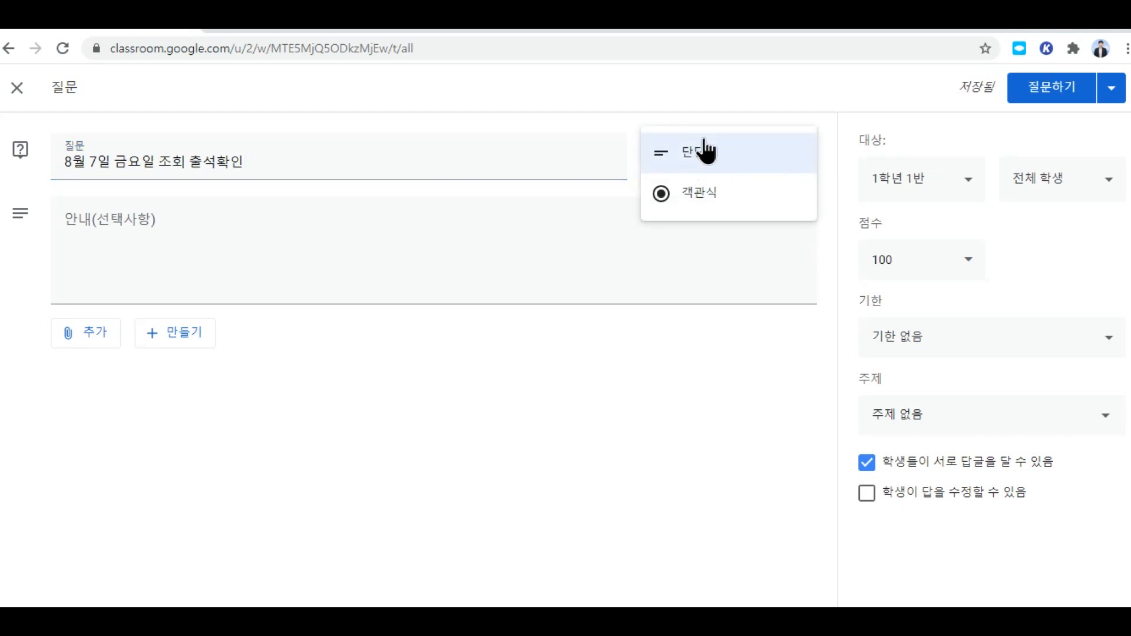
{"action": "left_click", "coordinate": [713, 198]}
{"action": "left_click", "coordinate": [222, 286]}
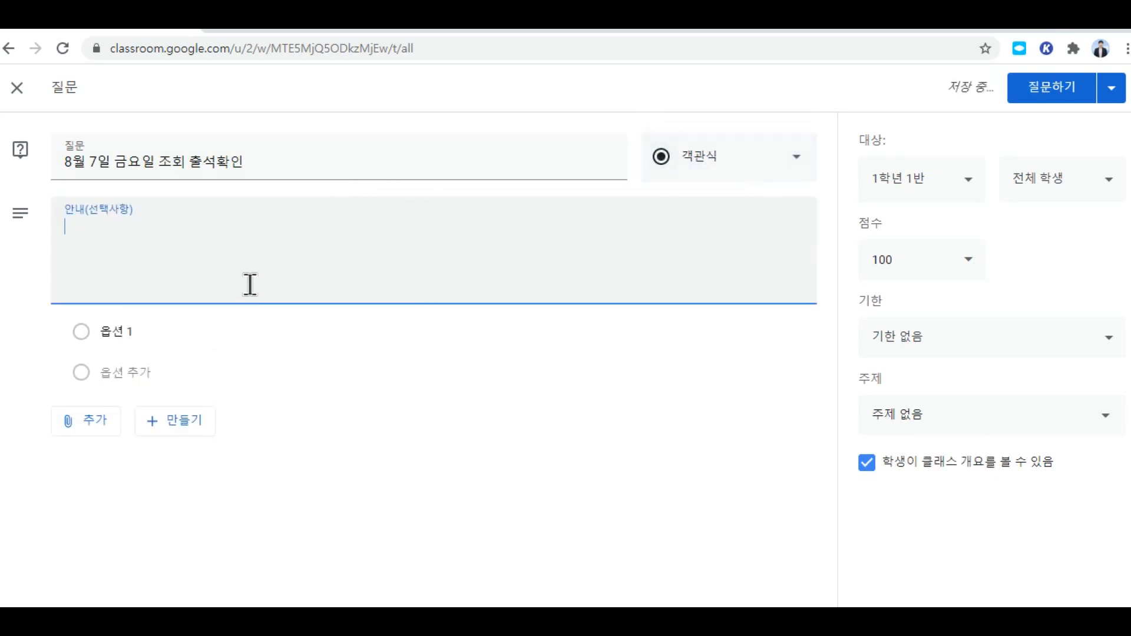
{"action": "type", "text": "9시"}
{"action": "type", "text": "10분ㄲ"}
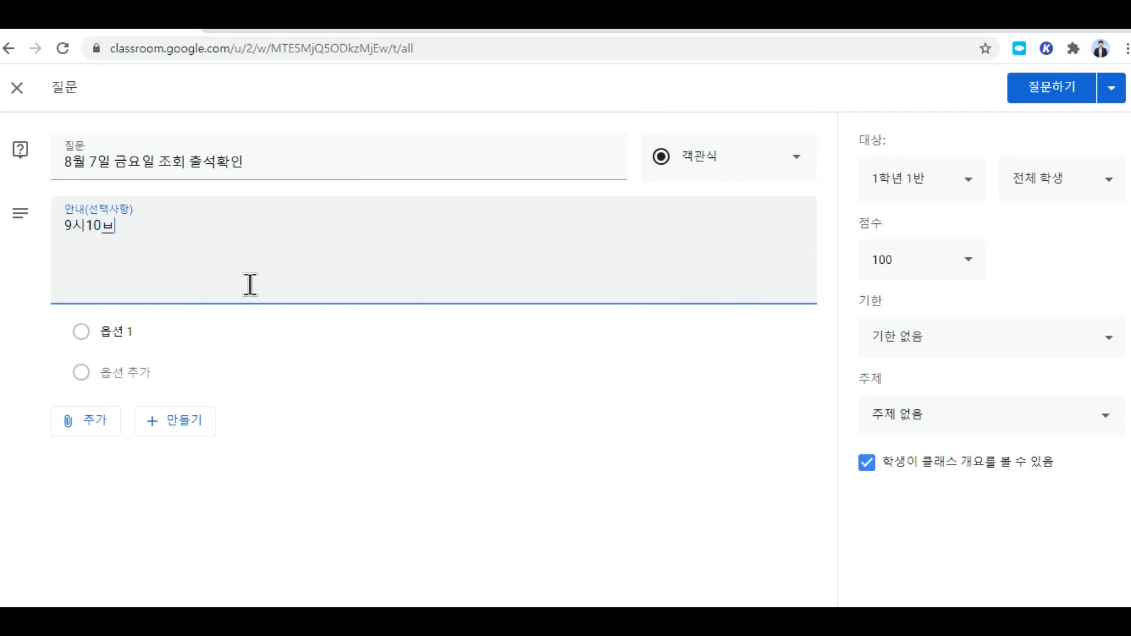
{"action": "type", "text": "까지 출석해줒"}
{"action": "type", "text": "세요"}
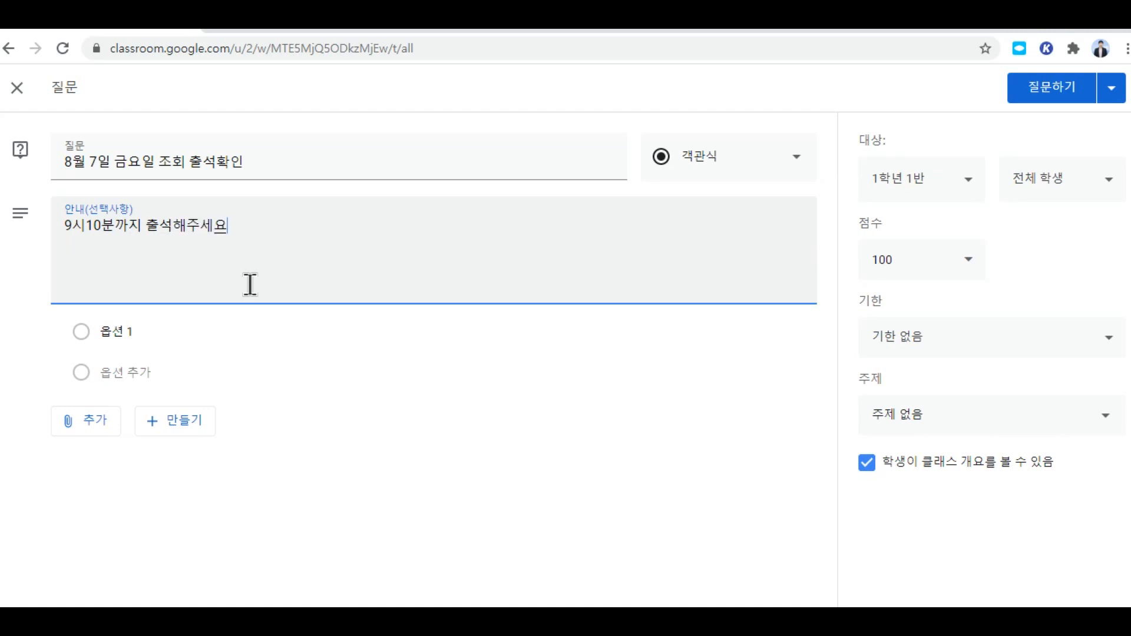
{"action": "key", "text": "BackSpace"}
{"action": "key", "text": "BackSpace"}
{"action": "key", "text": "BackSpace"}
{"action": "key", "text": "BackSpace"}
{"action": "type", "text": "체크해주세요"}
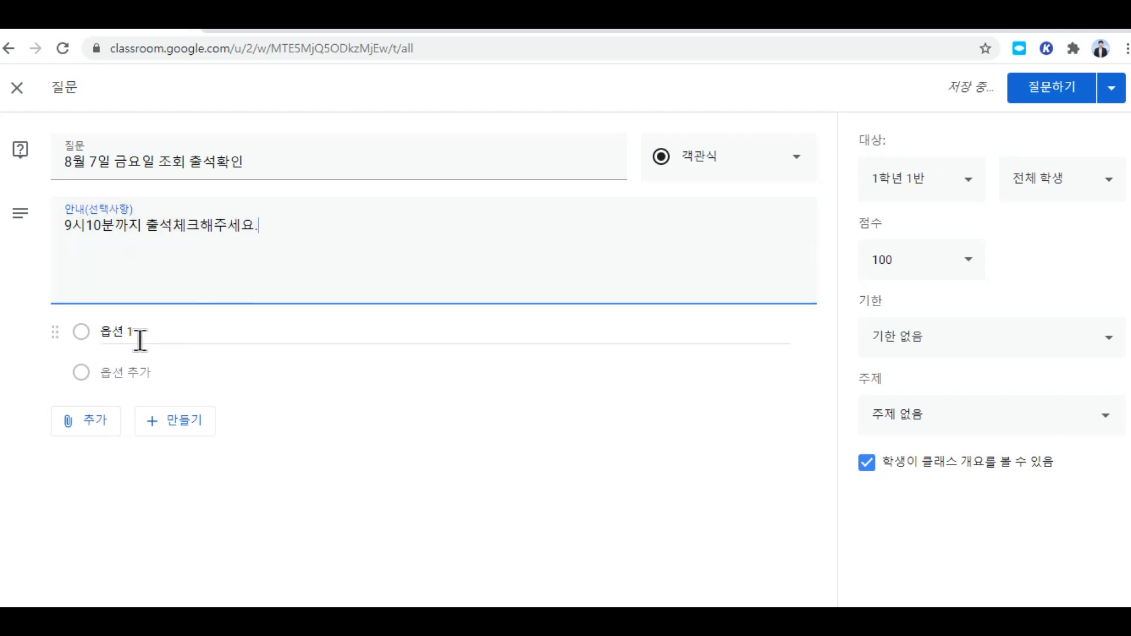
Step: Rename the first answer option to 출석
{"action": "left_click", "coordinate": [138, 340]}
{"action": "type", "text": "출석"}
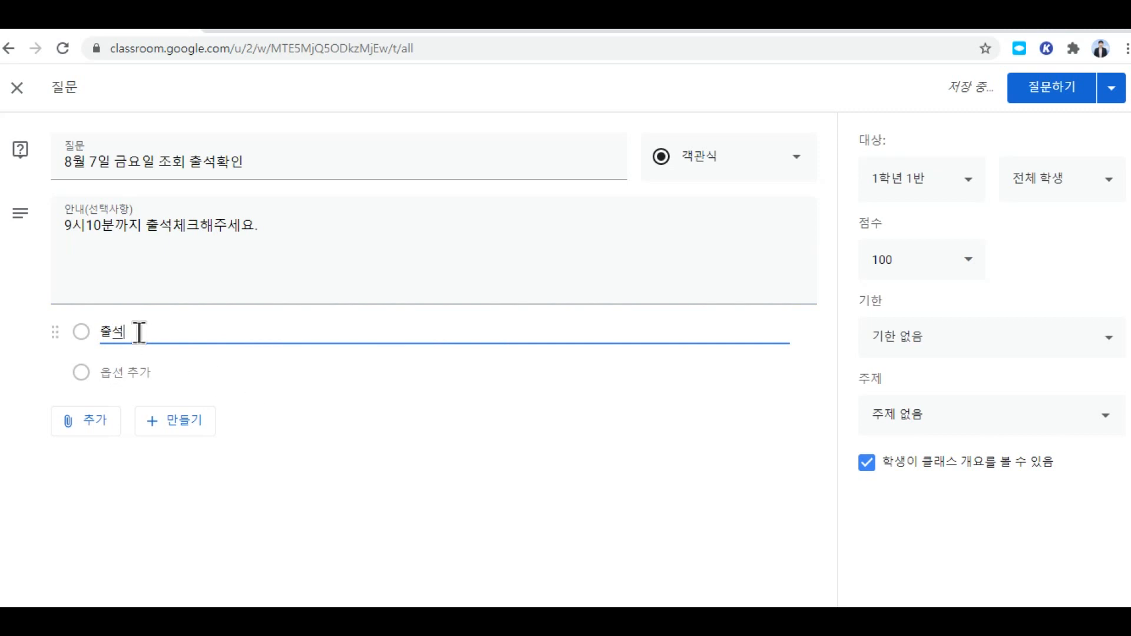
{"action": "left_click", "coordinate": [412, 439]}
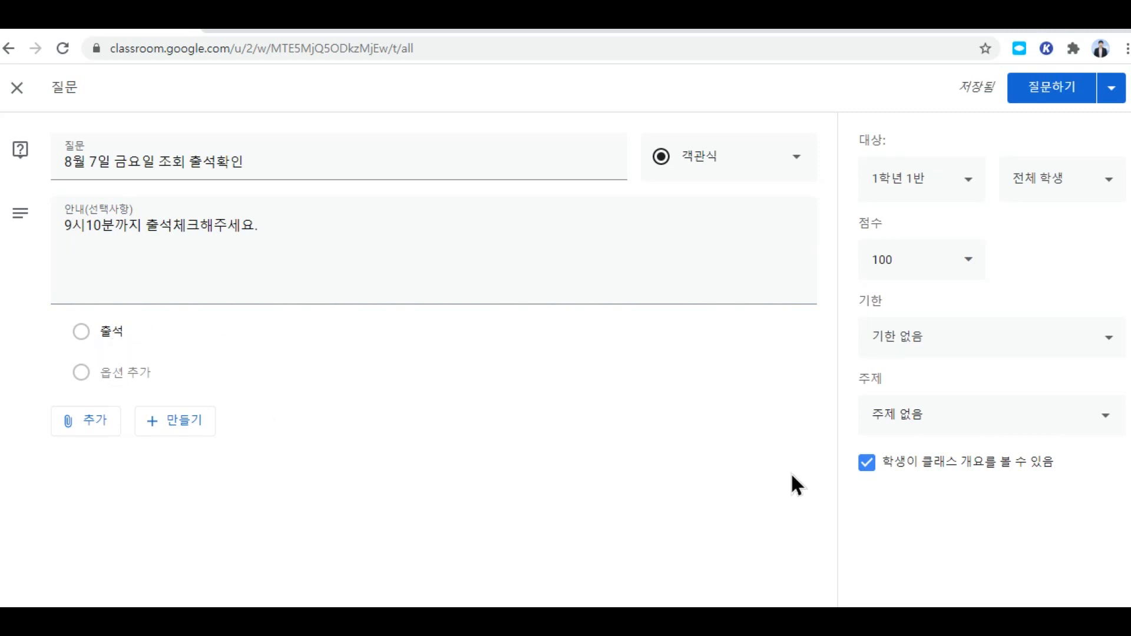
Step: Uncheck the student class-summary option and create the new topic '8월 7일 금요일' for the question
{"action": "left_click", "coordinate": [867, 464]}
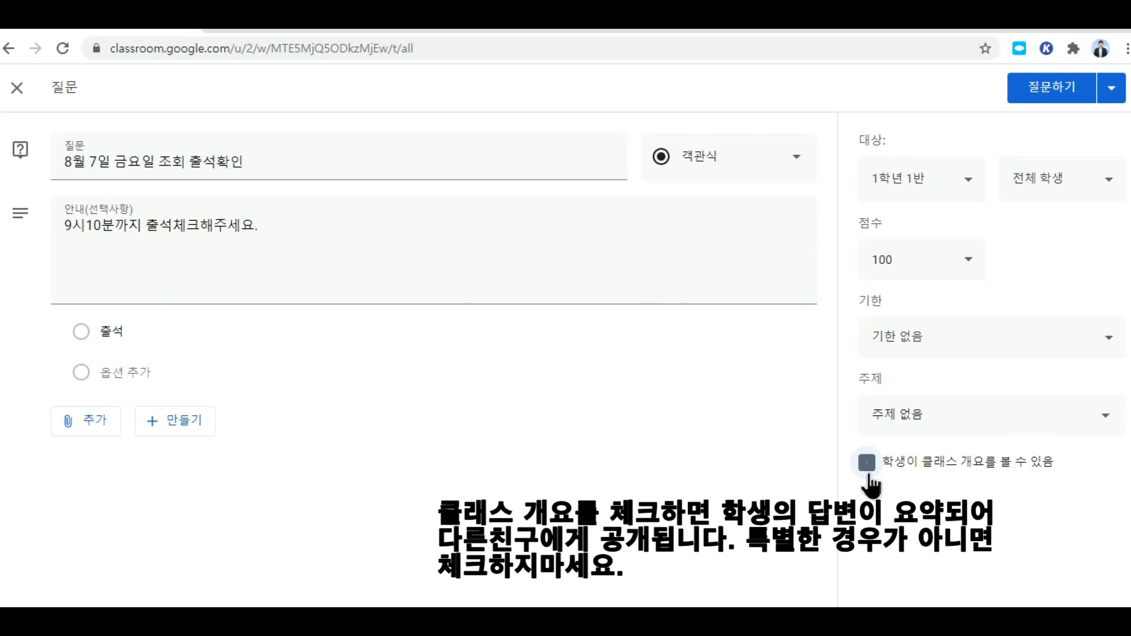
{"action": "left_click", "coordinate": [1103, 425]}
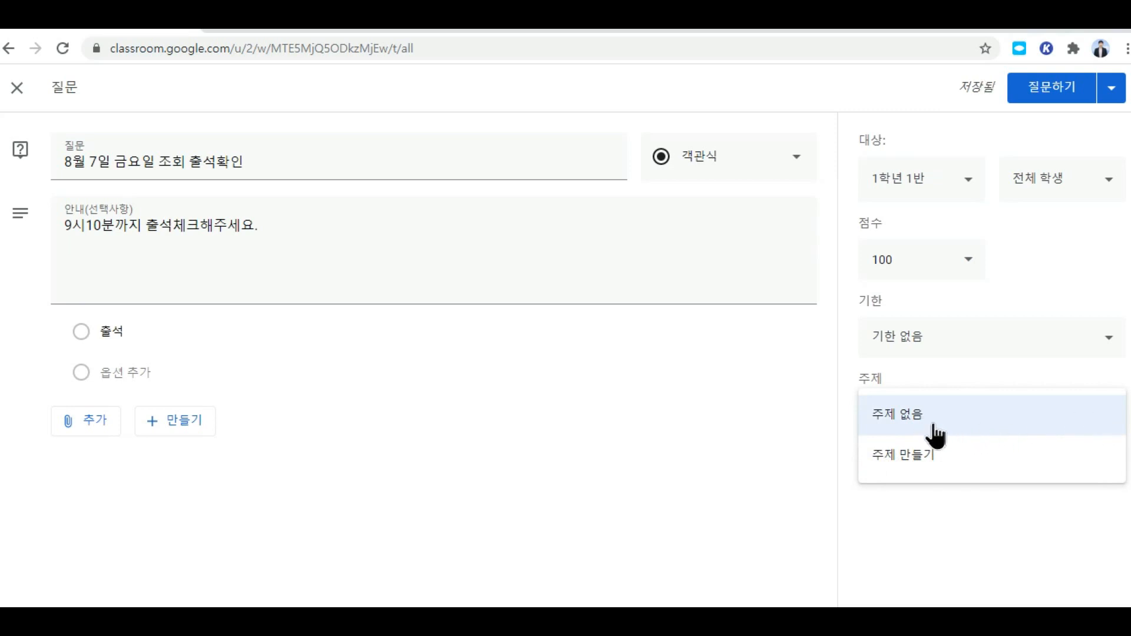
{"action": "left_click", "coordinate": [929, 465]}
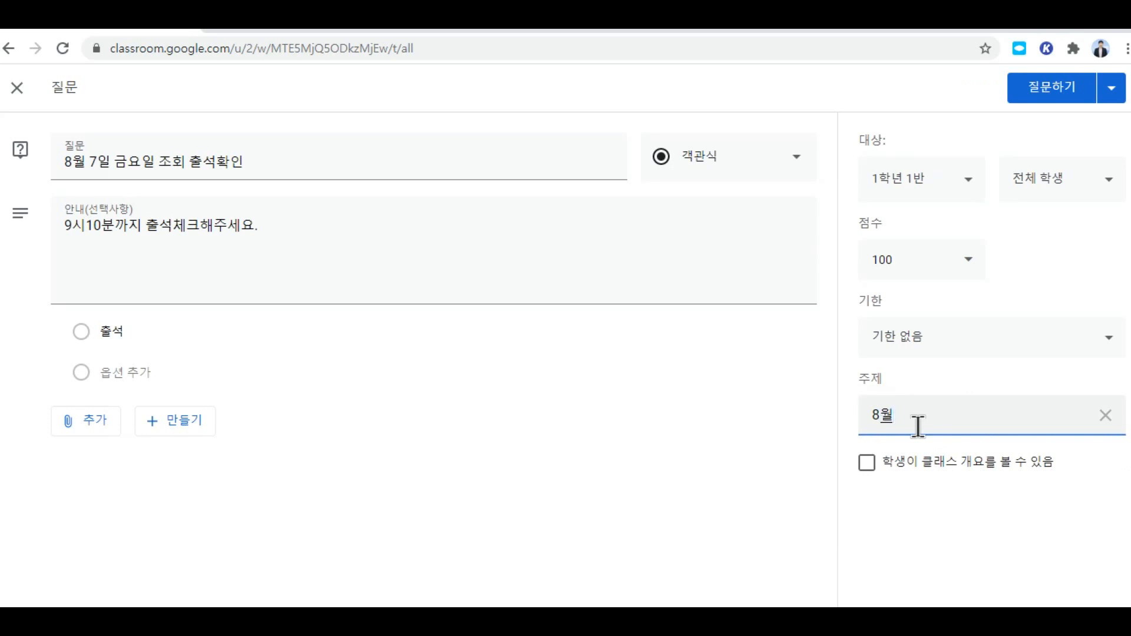
{"action": "type", "text": "8월 7일 금요일"}
Step: Set the due date to Friday, August 7, 2020 at 오전 9:10
{"action": "left_click", "coordinate": [933, 342]}
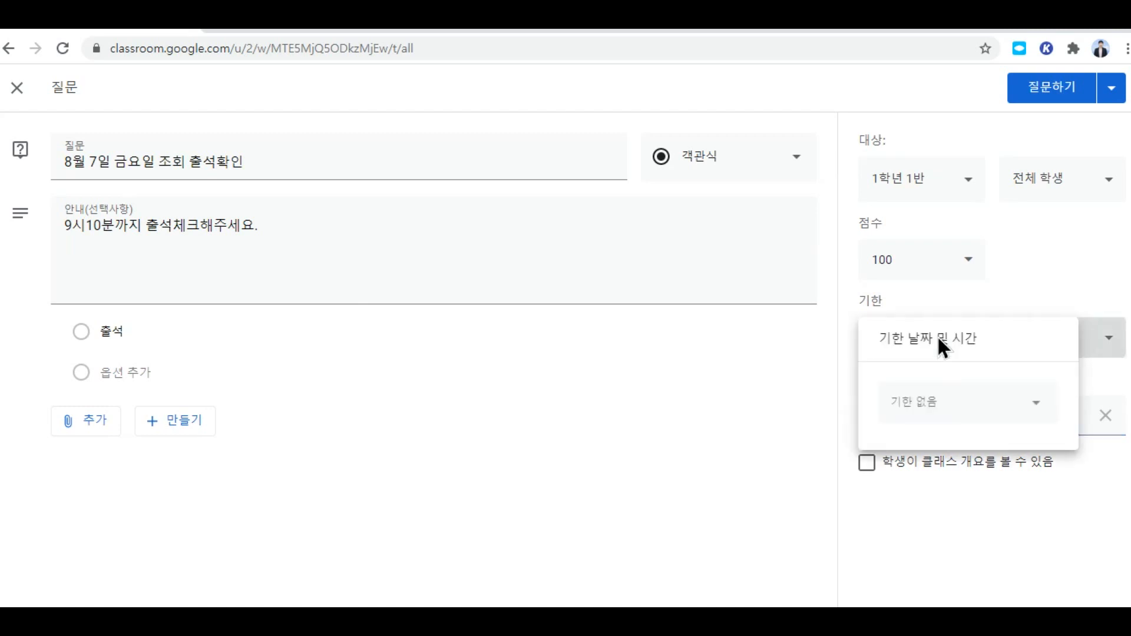
{"action": "left_click", "coordinate": [927, 403]}
{"action": "left_click", "coordinate": [1053, 441]}
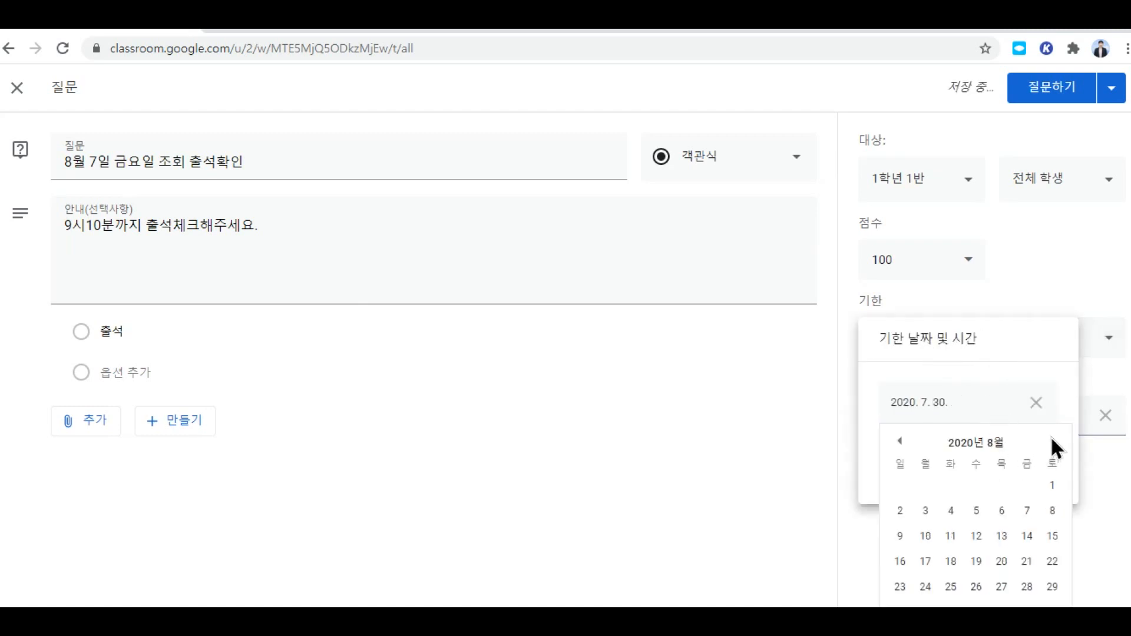
{"action": "left_click", "coordinate": [1027, 511]}
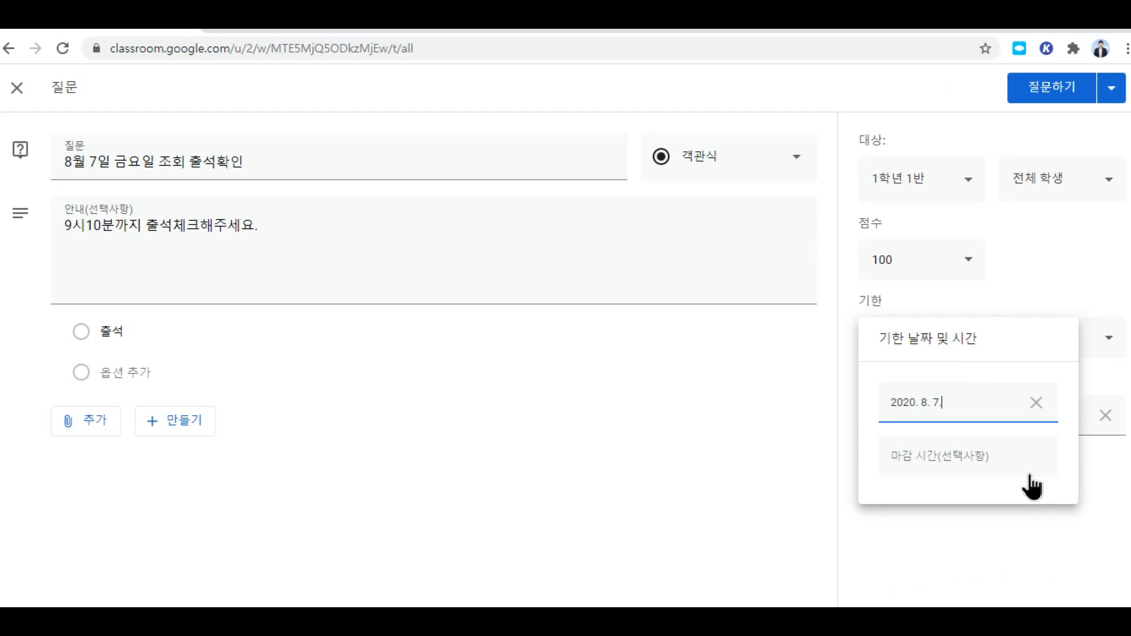
{"action": "left_click", "coordinate": [913, 457]}
{"action": "left_click", "coordinate": [912, 457]}
{"action": "key", "text": "BackSpace"}
{"action": "type", "text": "전 11:59"}
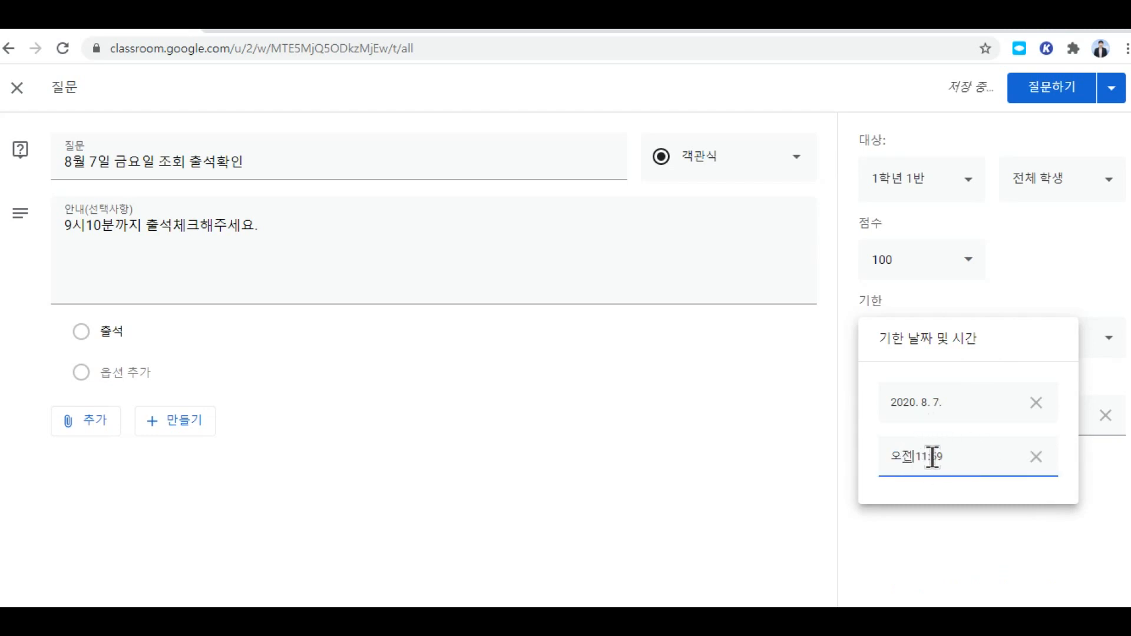
{"action": "left_click_drag", "start_coordinate": [938, 457], "coordinate": [916, 457]}
{"action": "type", "text": "9시10분"}
{"action": "left_click", "coordinate": [799, 469]}
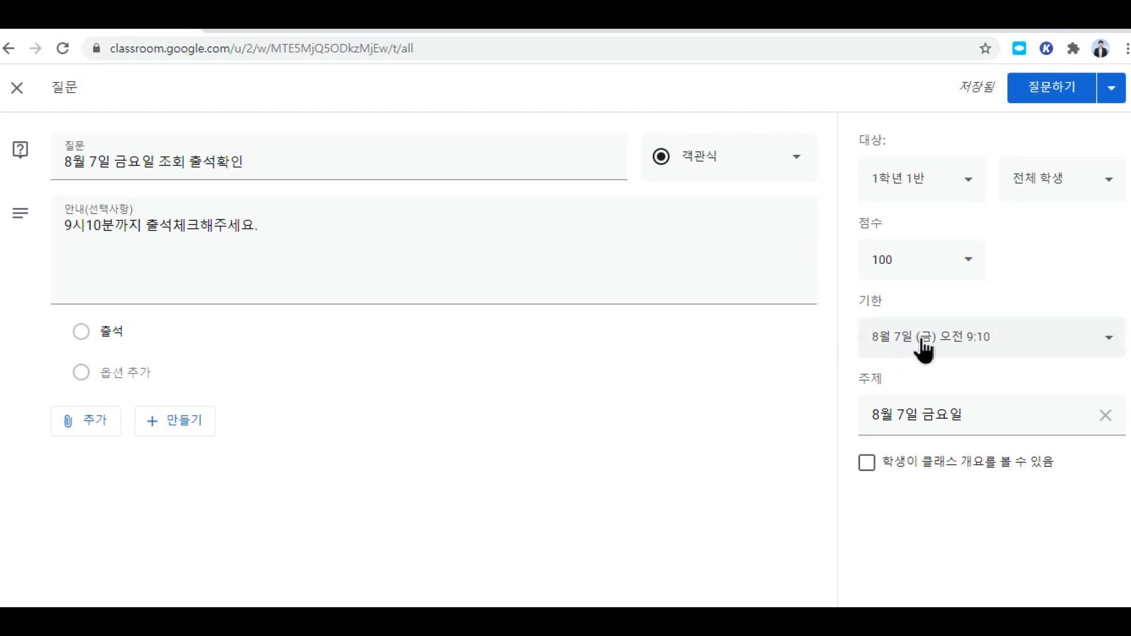
Step: Set points to 미채점, post the question, and restore the window to half width
{"action": "left_click", "coordinate": [968, 268]}
{"action": "left_click", "coordinate": [891, 303]}
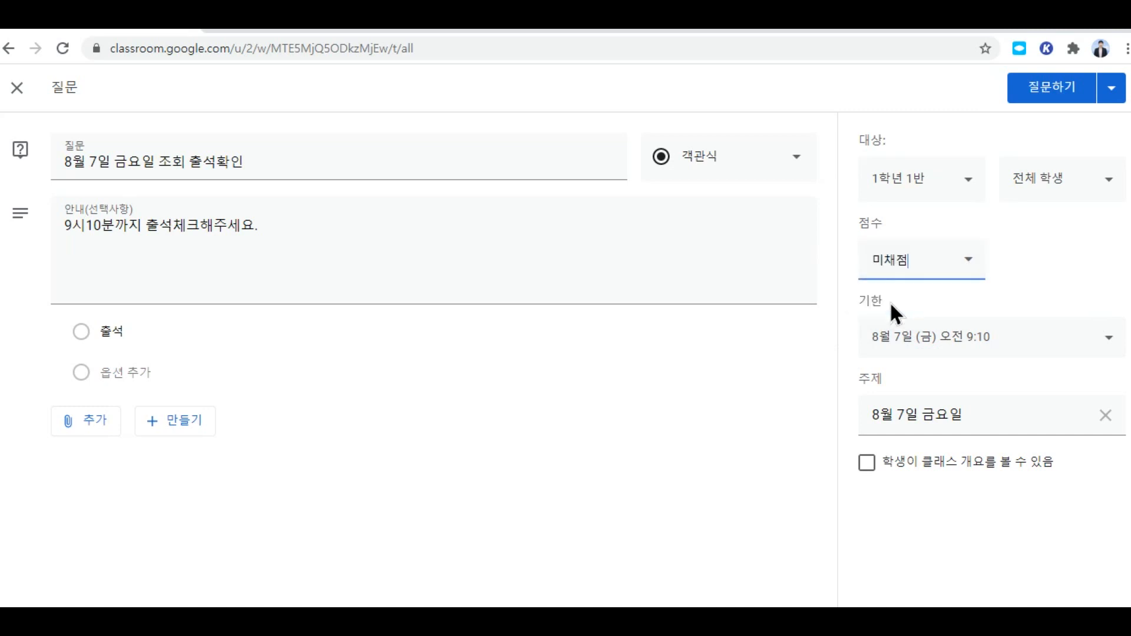
{"action": "left_click", "coordinate": [1063, 86]}
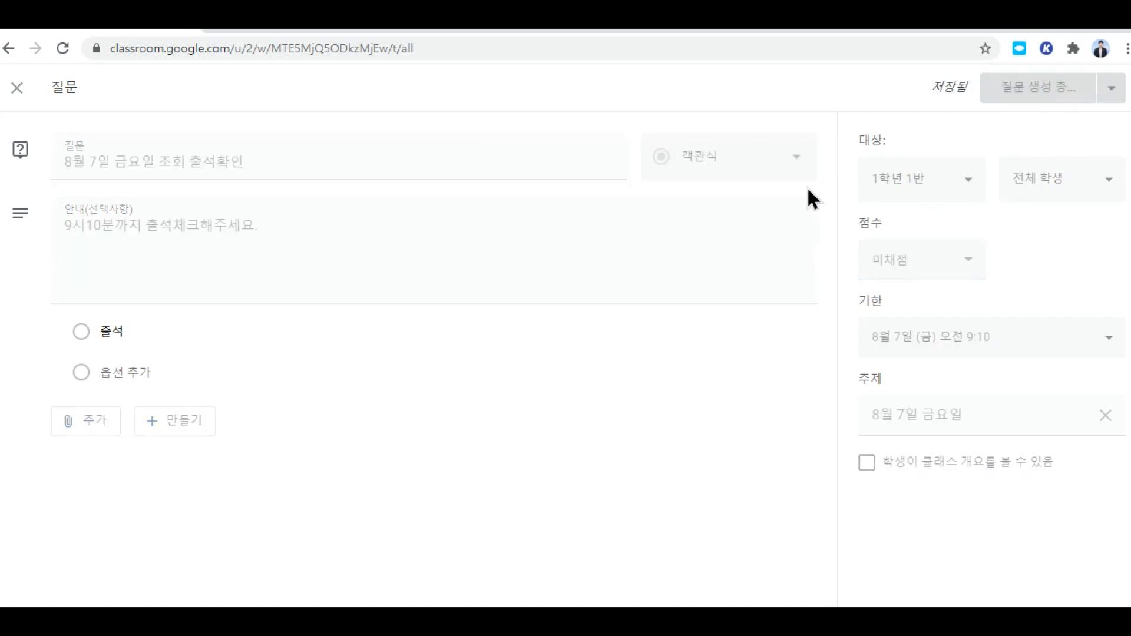
{"action": "left_click", "coordinate": [1089, 16]}
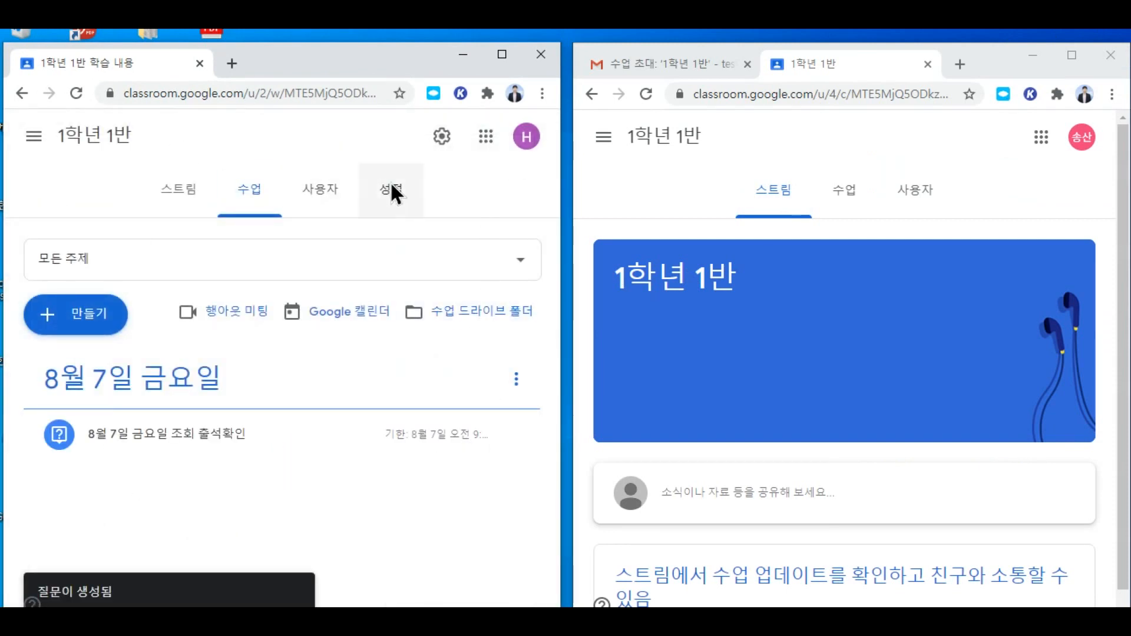
Step: Expand the posted question and browse the student's classwork and stream pages
{"action": "left_click", "coordinate": [187, 439]}
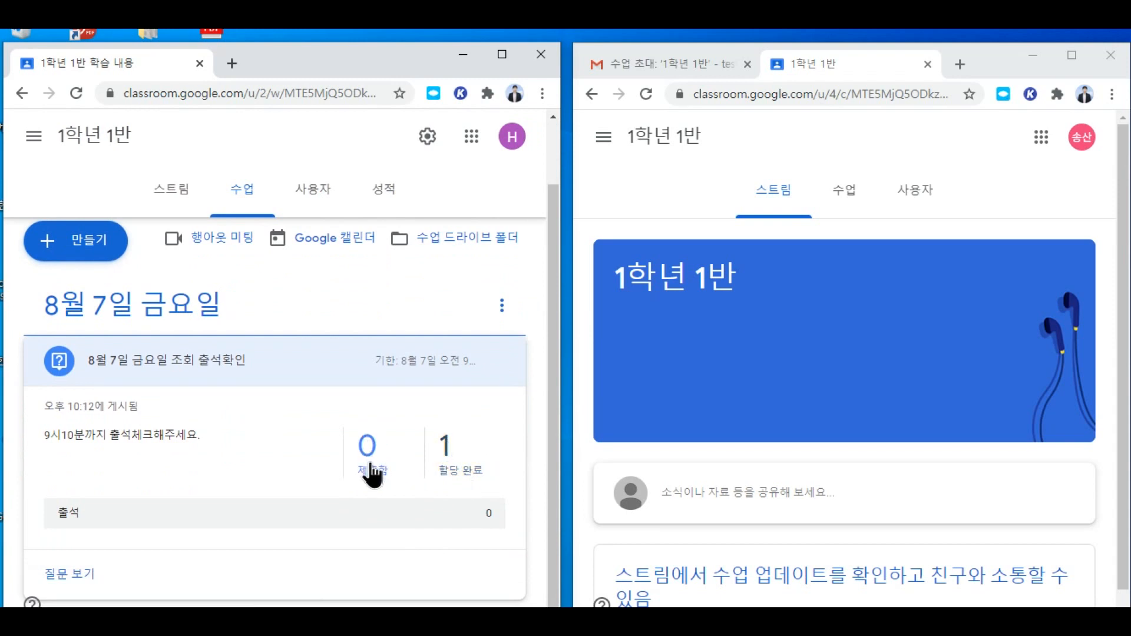
{"action": "left_click", "coordinate": [849, 189]}
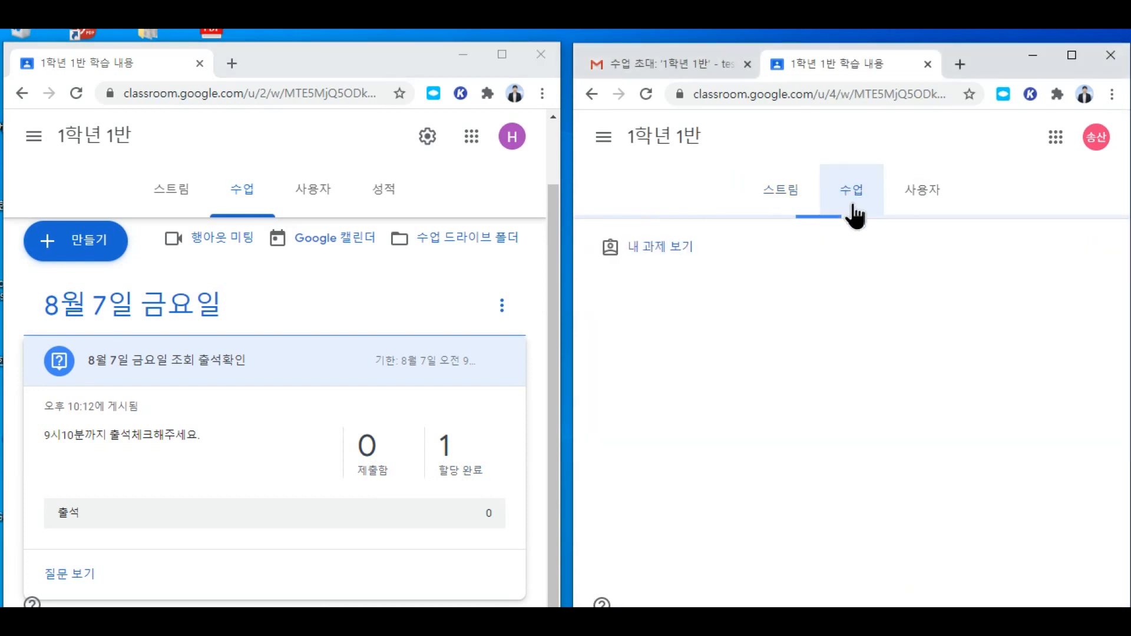
{"action": "left_click", "coordinate": [781, 191]}
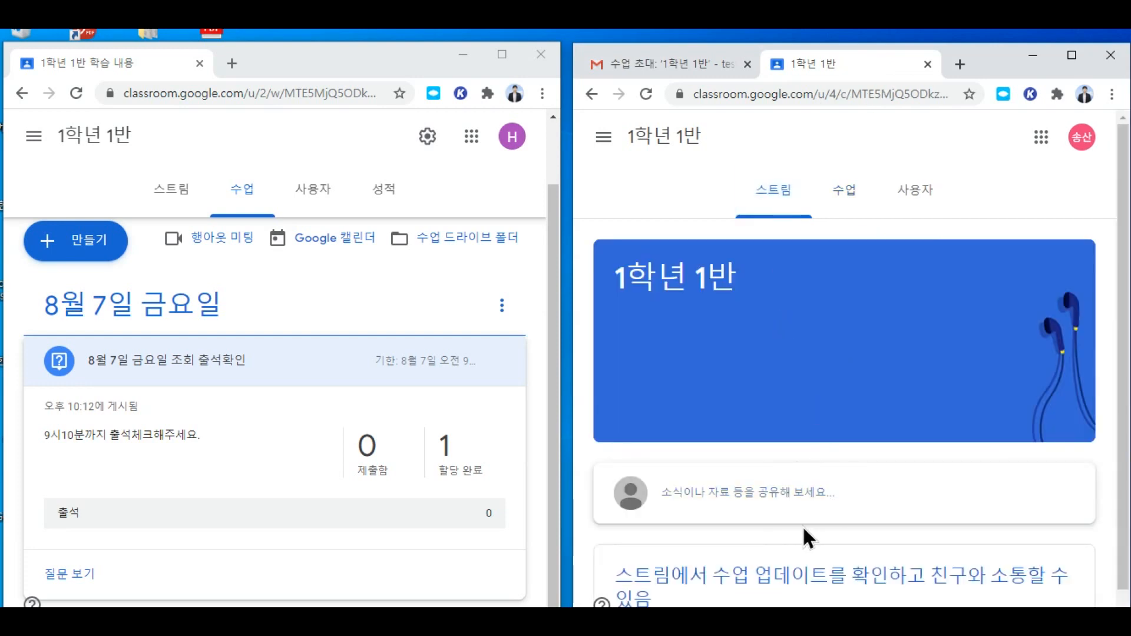
{"action": "scroll", "coordinate": [813, 502], "scroll_direction": "down", "scroll_amount": 1}
{"action": "scroll", "coordinate": [822, 477], "scroll_direction": "up", "scroll_amount": 1}
Step: Refresh the student's stream to load the new question, then open the student's 수업 page
{"action": "left_click", "coordinate": [168, 191]}
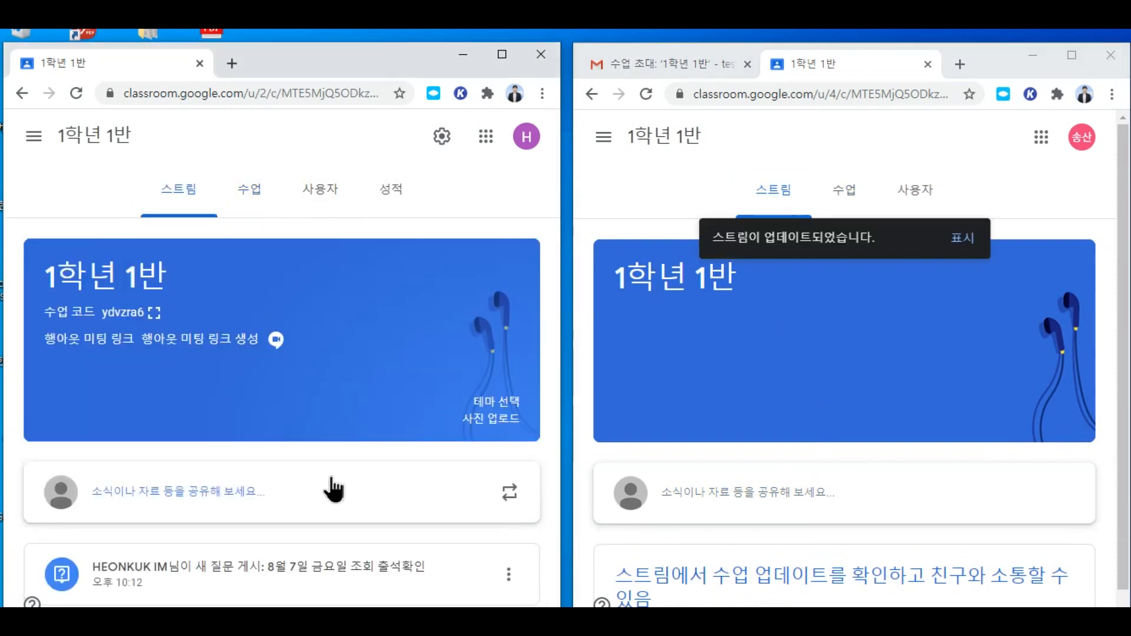
{"action": "scroll", "coordinate": [804, 565], "scroll_direction": "down", "scroll_amount": 1}
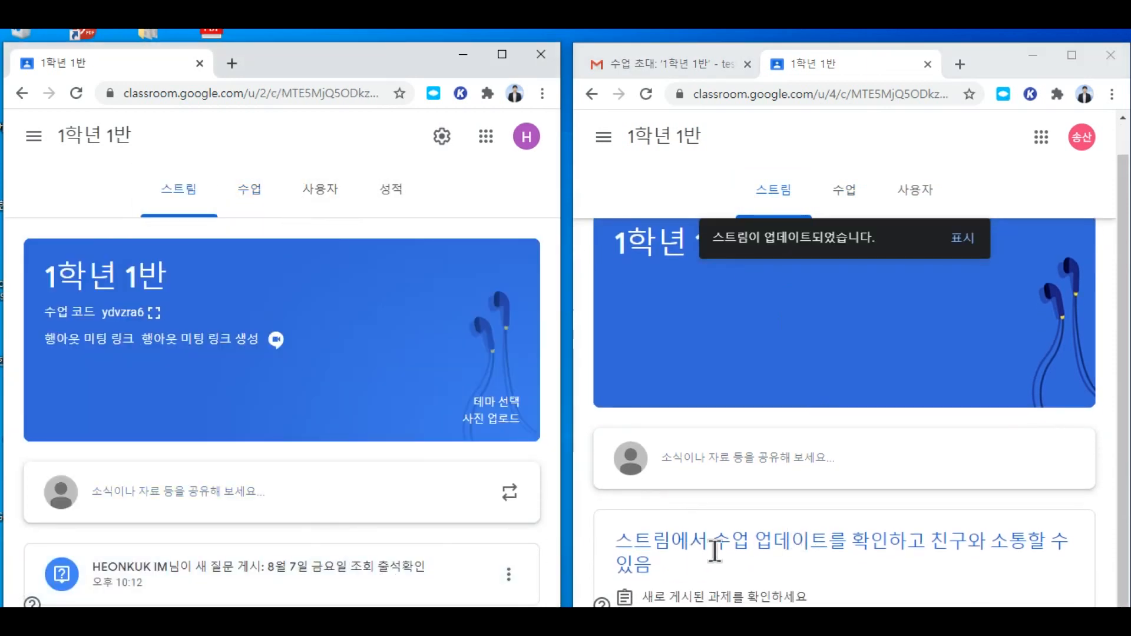
{"action": "left_click", "coordinate": [959, 243]}
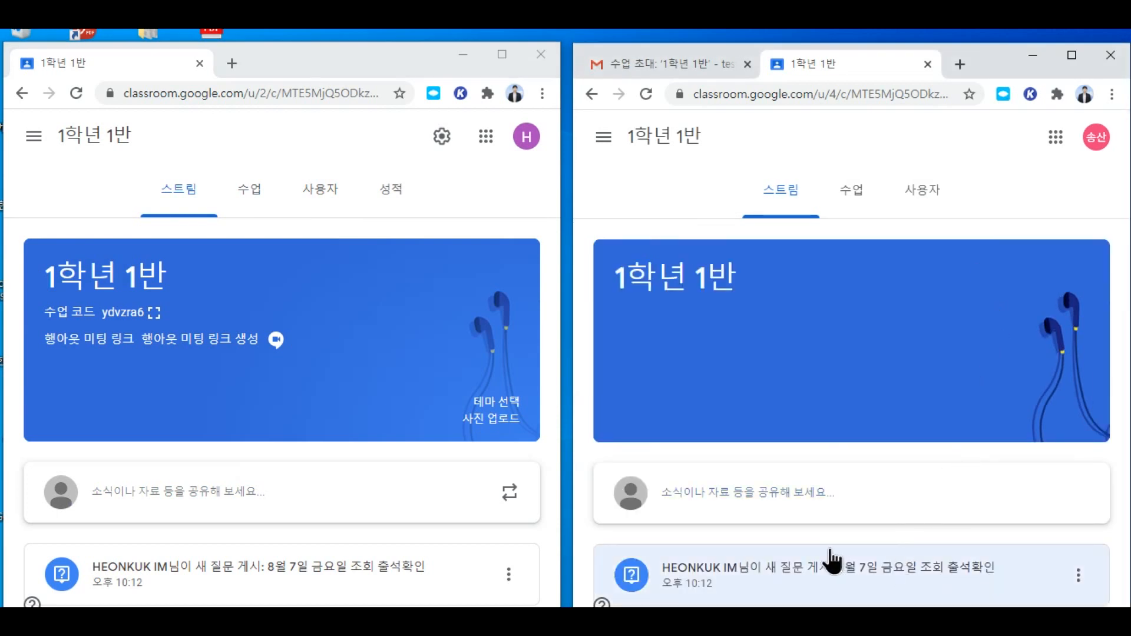
{"action": "left_click", "coordinate": [854, 198]}
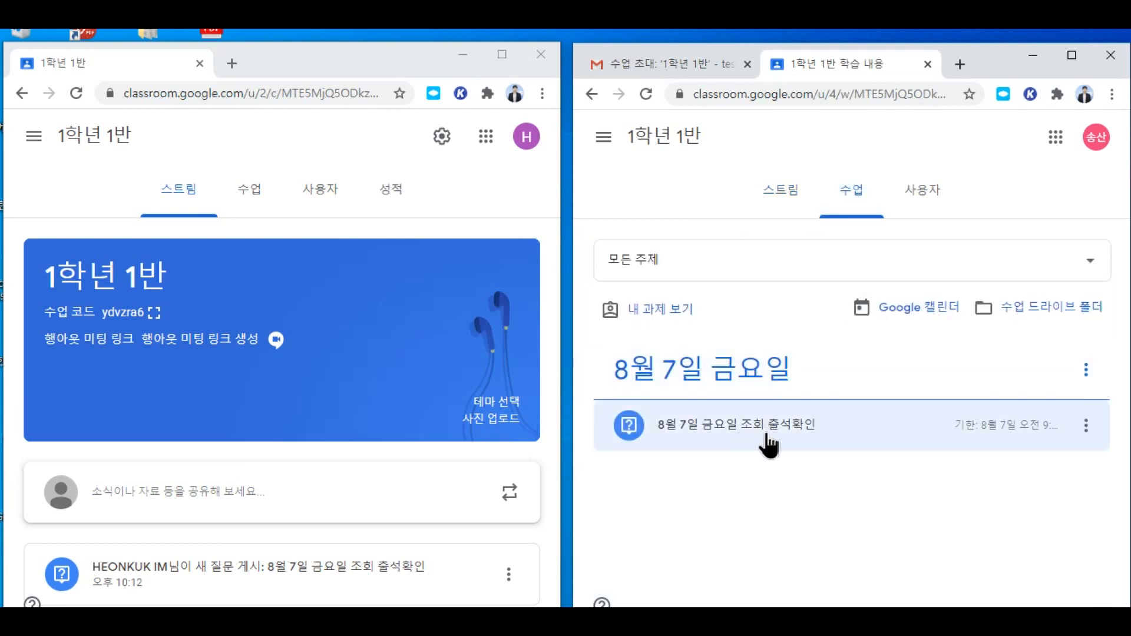
Step: As the student, choose 출석 and submit the answer, then open the teacher's 수업 page
{"action": "left_click", "coordinate": [718, 435]}
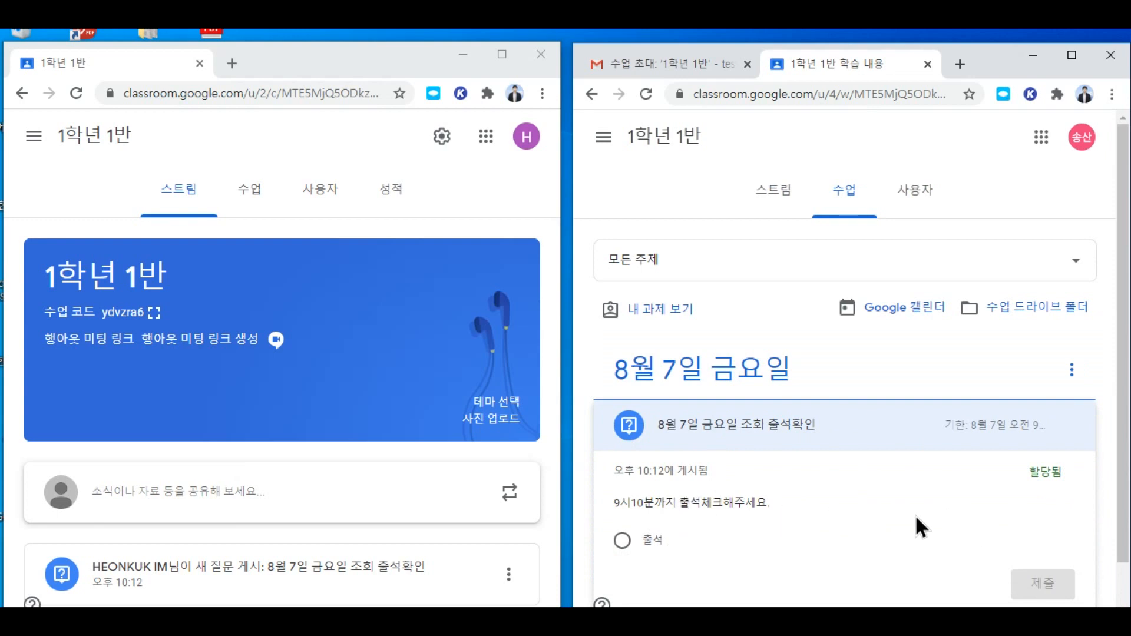
{"action": "left_click", "coordinate": [621, 541]}
{"action": "scroll", "coordinate": [860, 515], "scroll_direction": "down", "scroll_amount": 1}
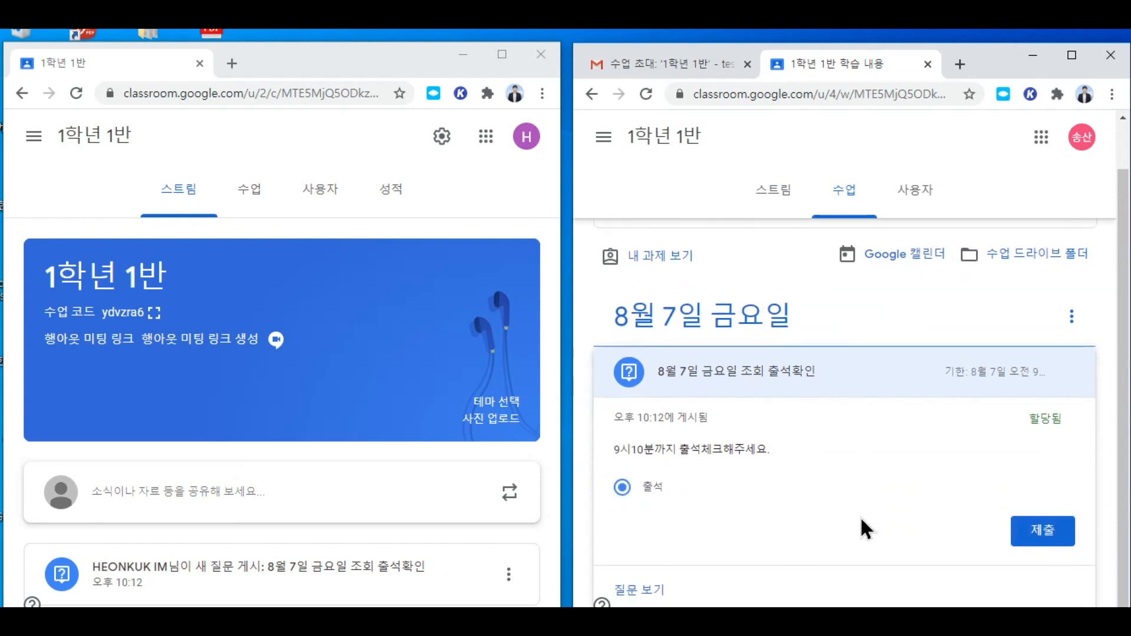
{"action": "left_click", "coordinate": [1045, 517]}
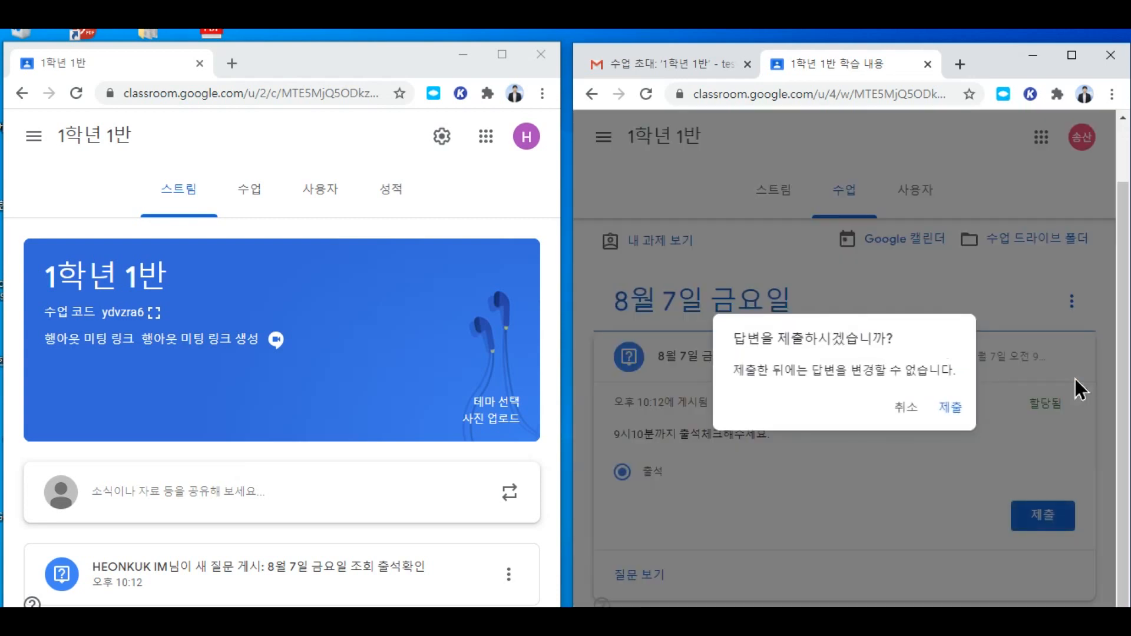
{"action": "left_click", "coordinate": [950, 410]}
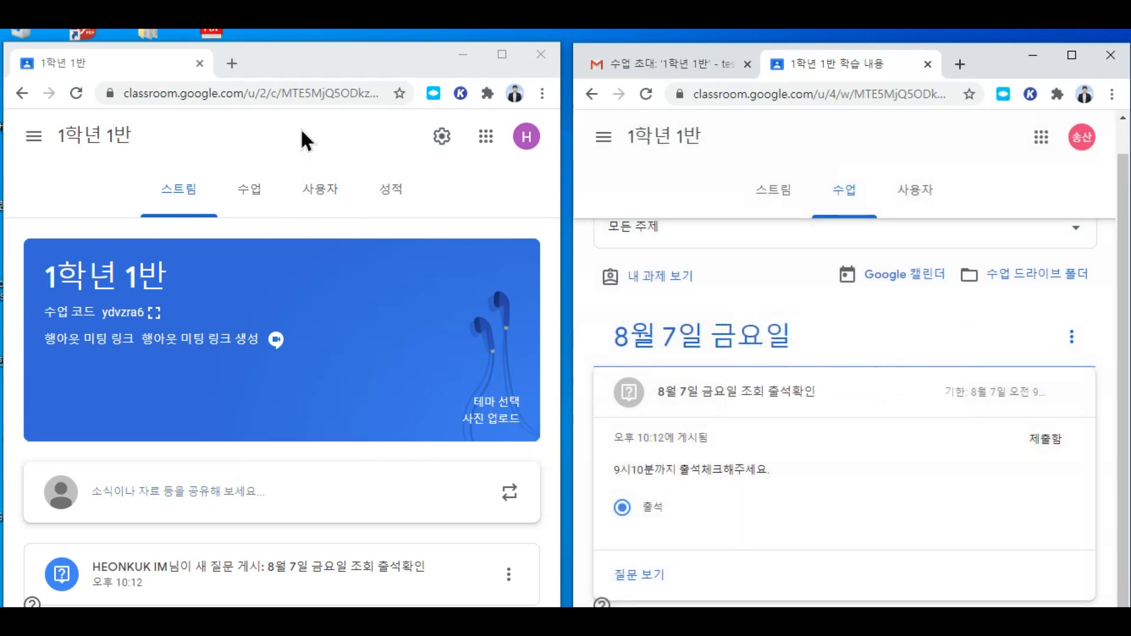
{"action": "left_click", "coordinate": [248, 188]}
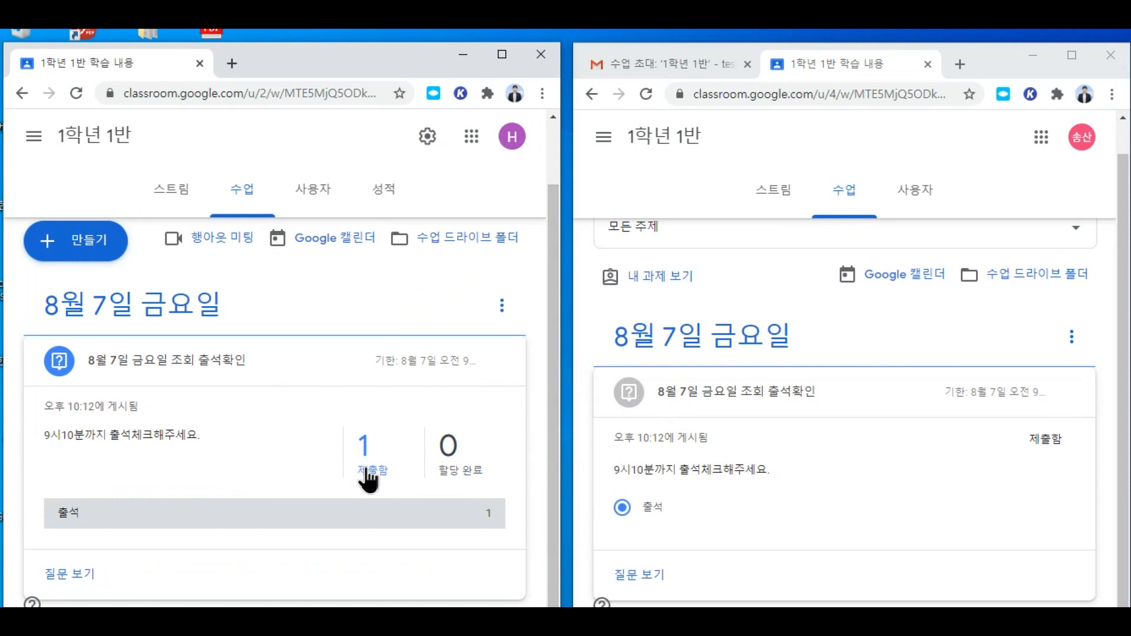
Step: Open the attendance question's 1 제출함 answer view and maximize the teacher's window
{"action": "scroll", "coordinate": [454, 477], "scroll_direction": "up", "scroll_amount": 1}
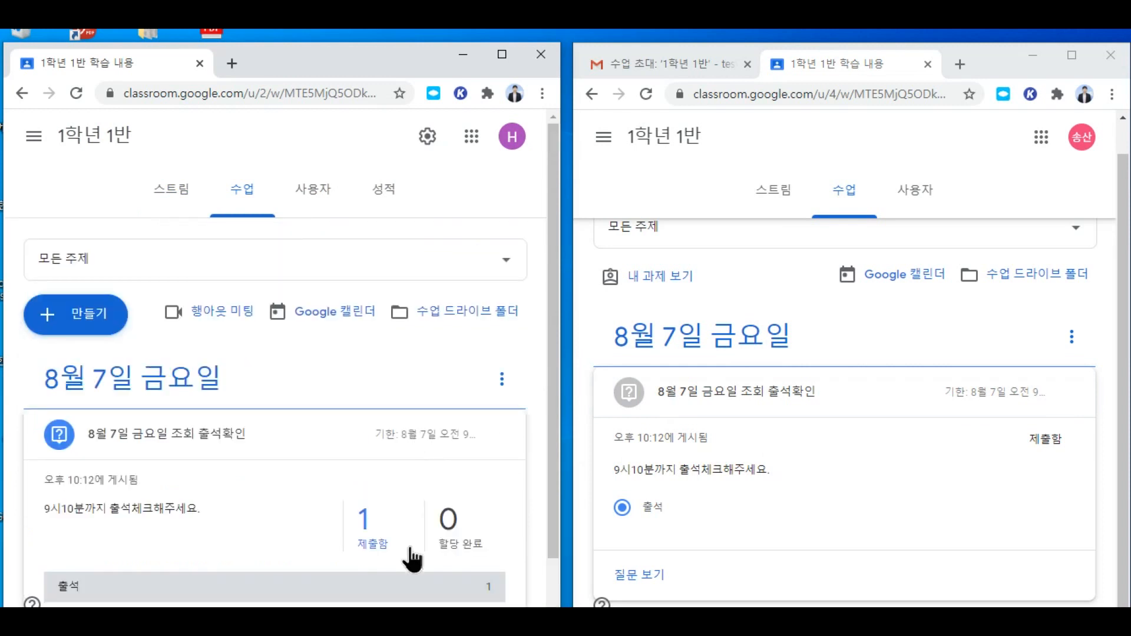
{"action": "left_click", "coordinate": [365, 521]}
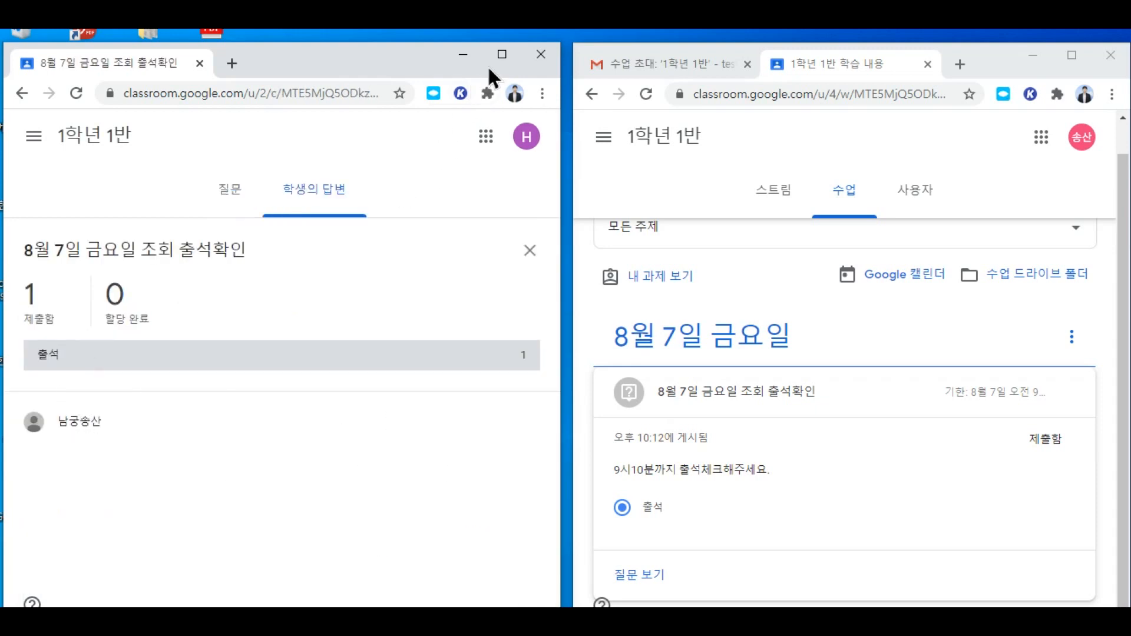
{"action": "left_click", "coordinate": [501, 54]}
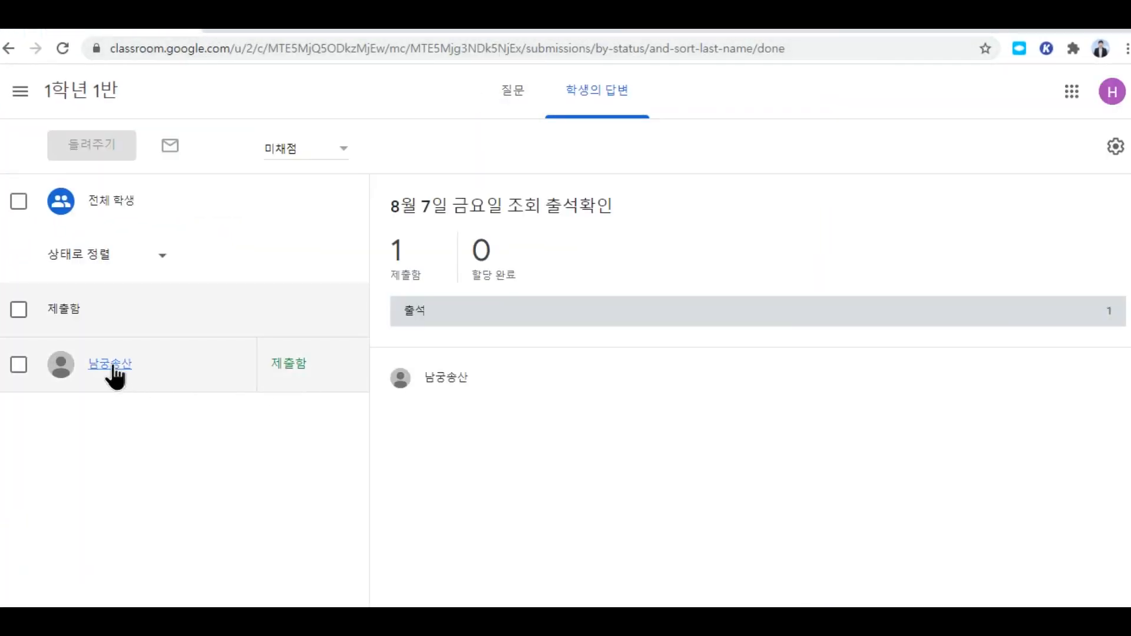
Step: Open the submitting student's answer and view its history showing 제출함 at 오후 10:13
{"action": "left_click", "coordinate": [112, 366]}
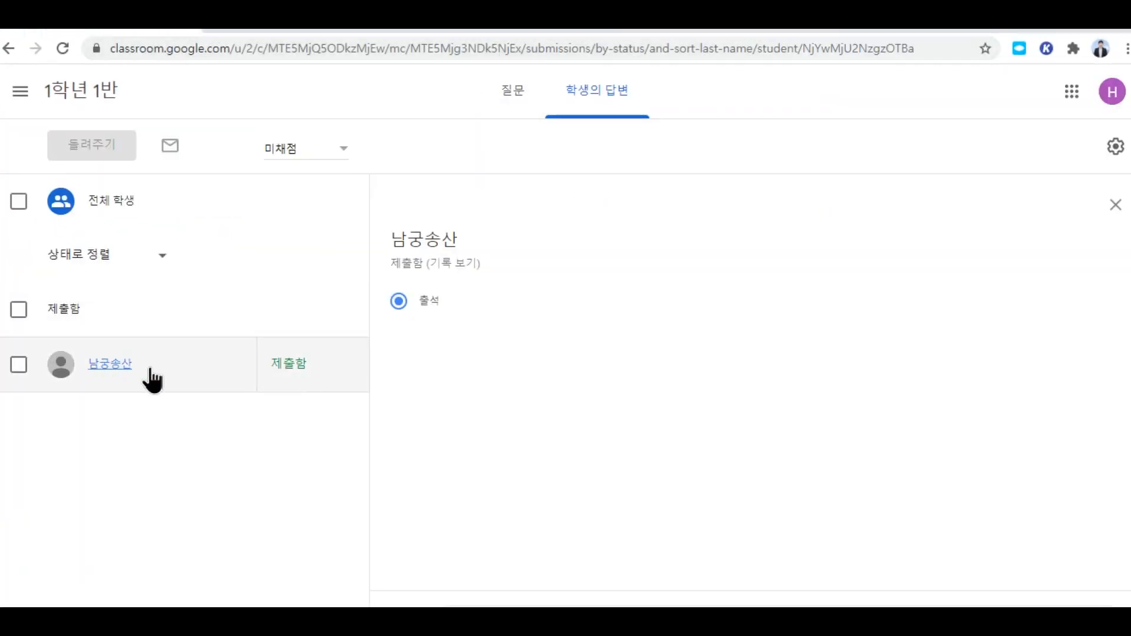
{"action": "left_click", "coordinate": [457, 264]}
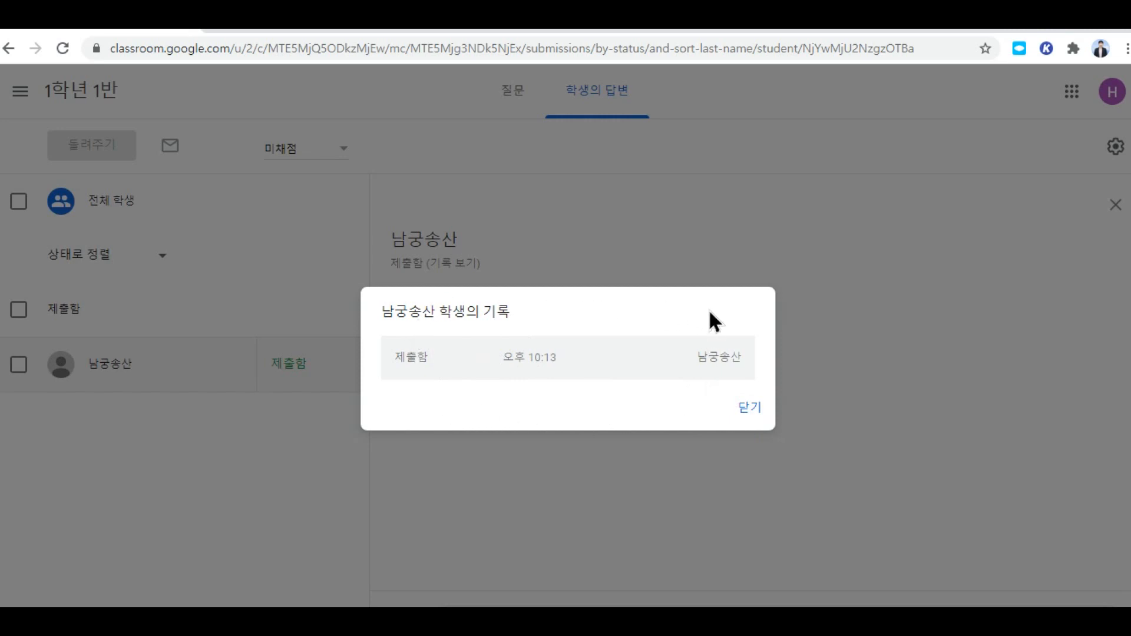
Step: Close the submission history and select the 1학년 1반 국어 class code in the teacher's stream
{"action": "left_click", "coordinate": [751, 409]}
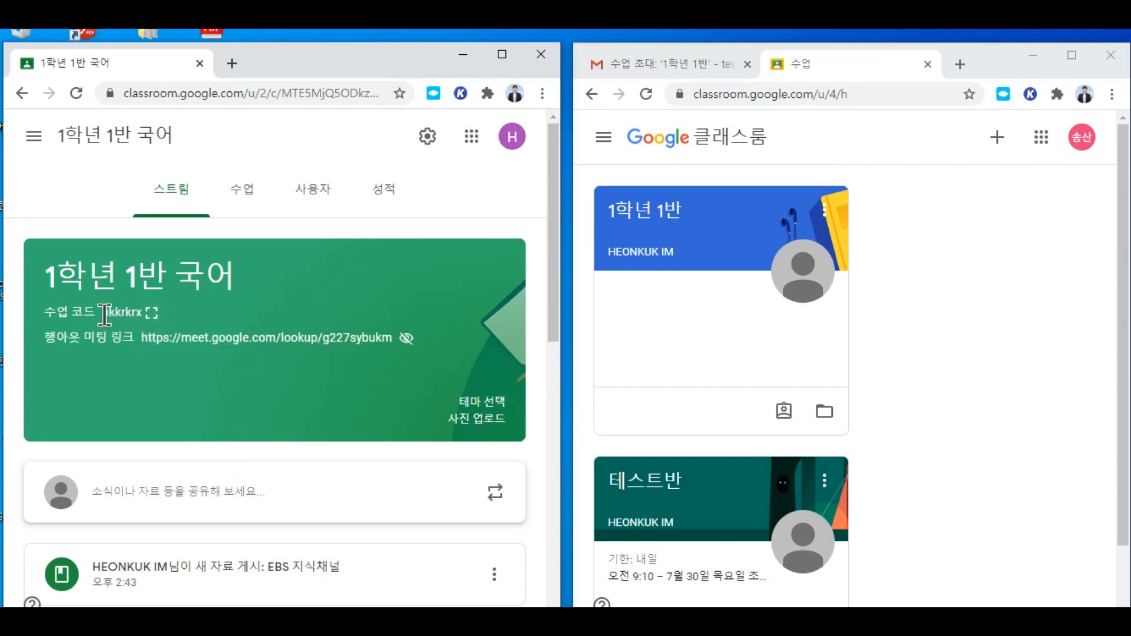
{"action": "left_click_drag", "start_coordinate": [104, 314], "coordinate": [144, 321]}
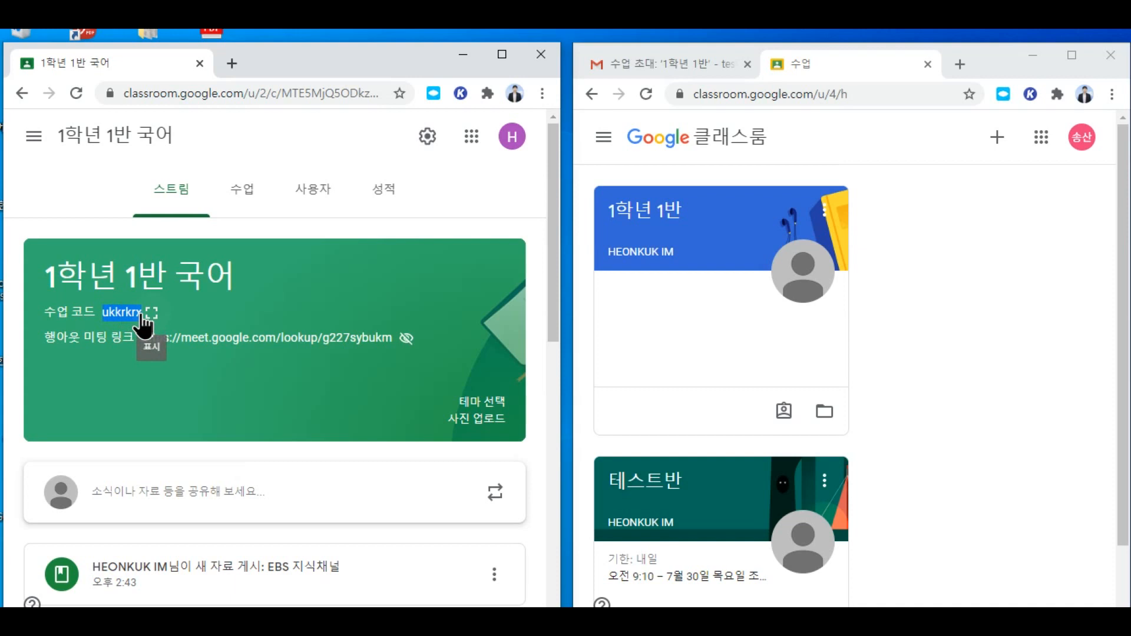
Step: Copy the 1학년 1반 국어 class code and switch to the 1학년 1반 class
{"action": "right_click", "coordinate": [132, 308]}
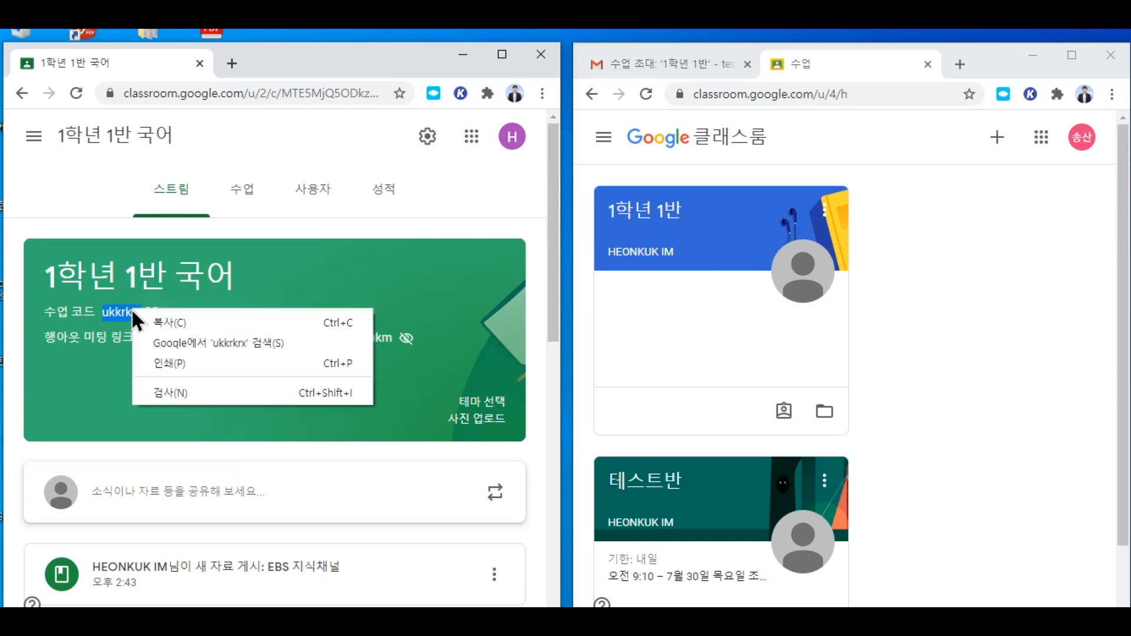
{"action": "left_click", "coordinate": [161, 321]}
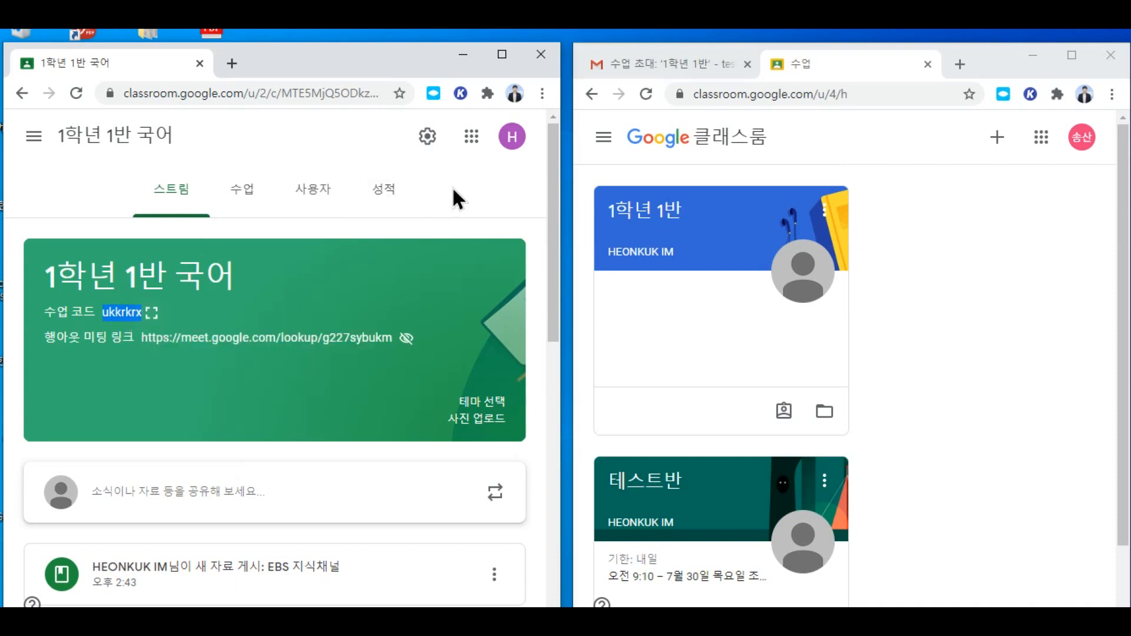
{"action": "left_click", "coordinate": [34, 136]}
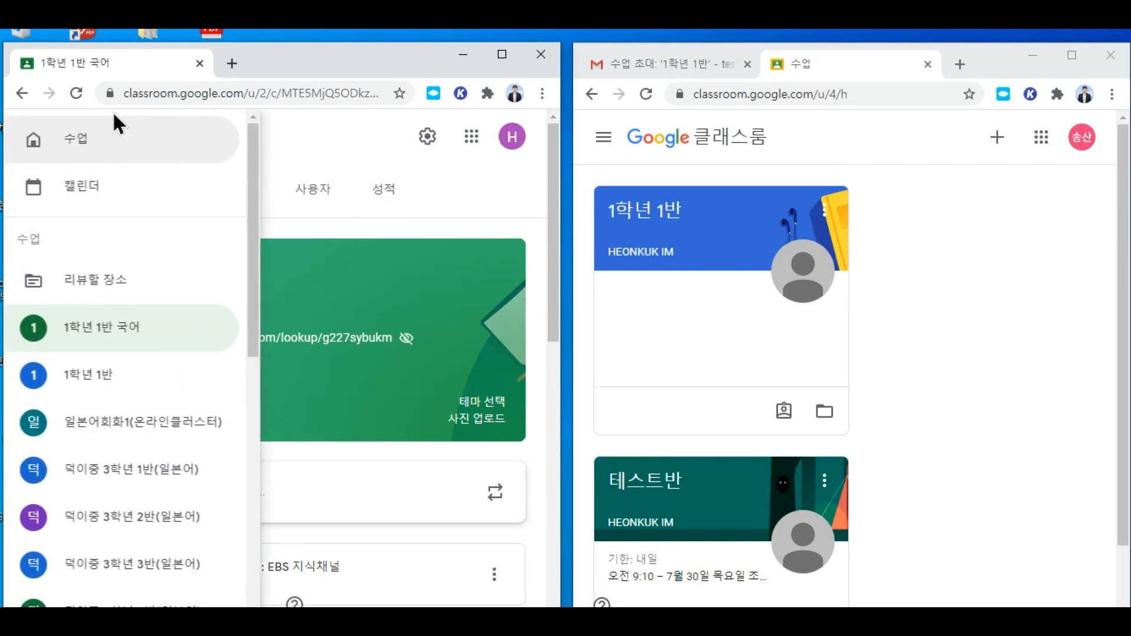
{"action": "left_click", "coordinate": [108, 375]}
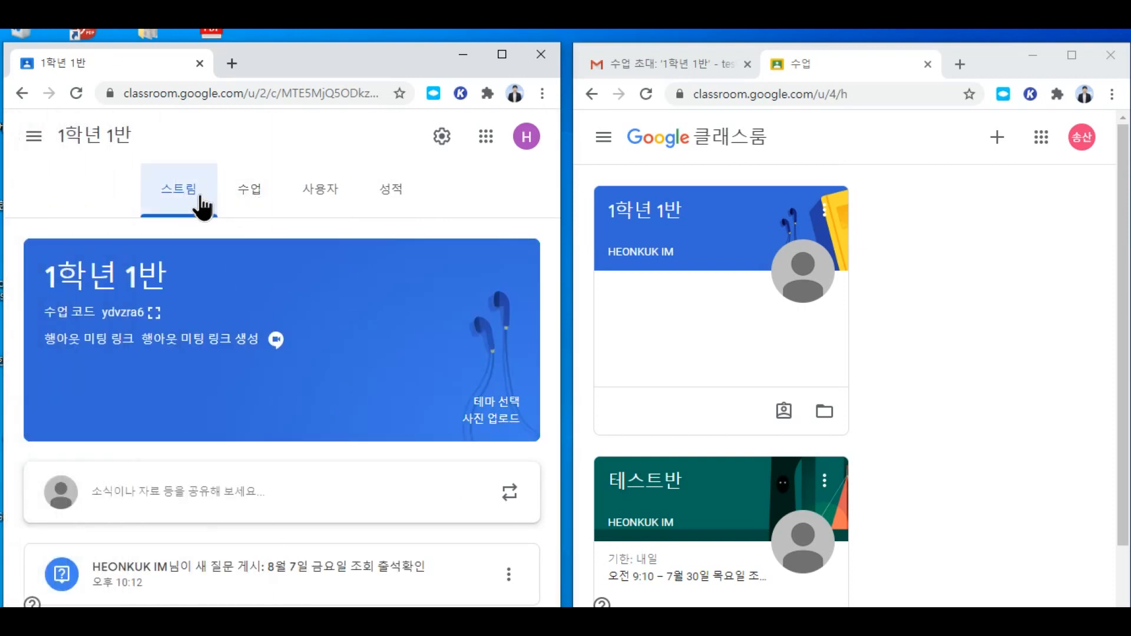
{"action": "left_click", "coordinate": [175, 499]}
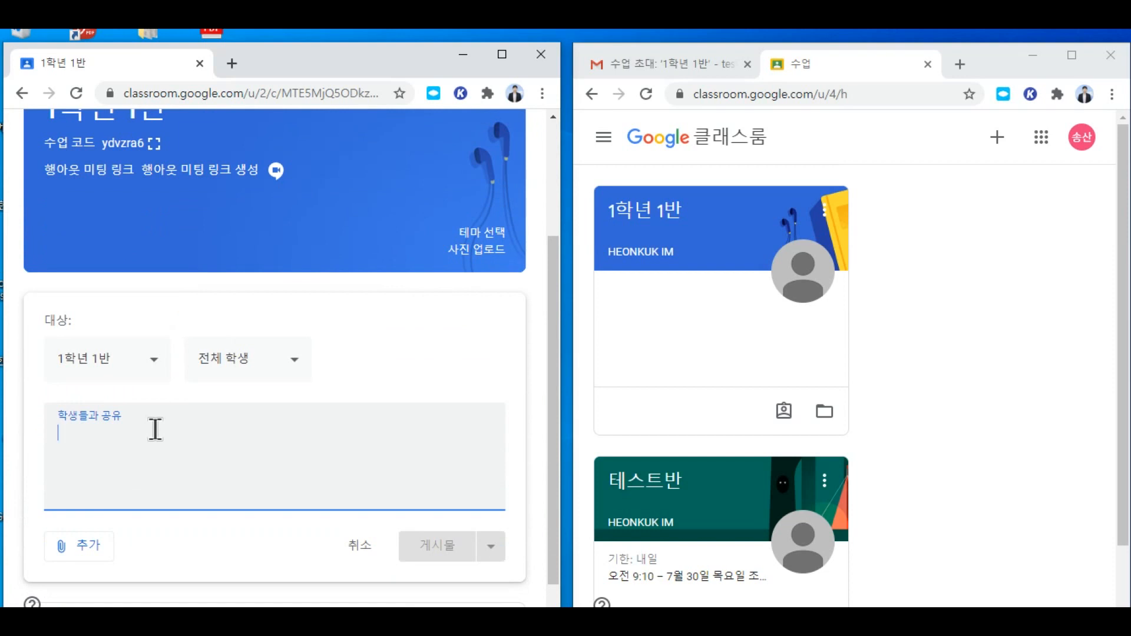
{"action": "type", "text": "국어"}
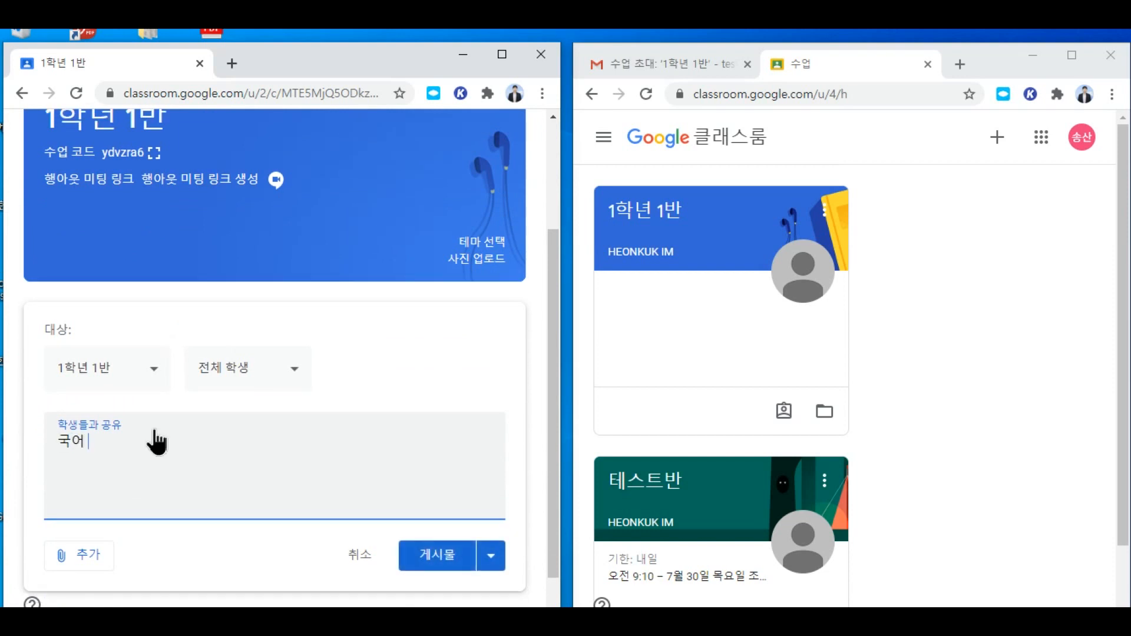
{"action": "right_click", "coordinate": [147, 453]}
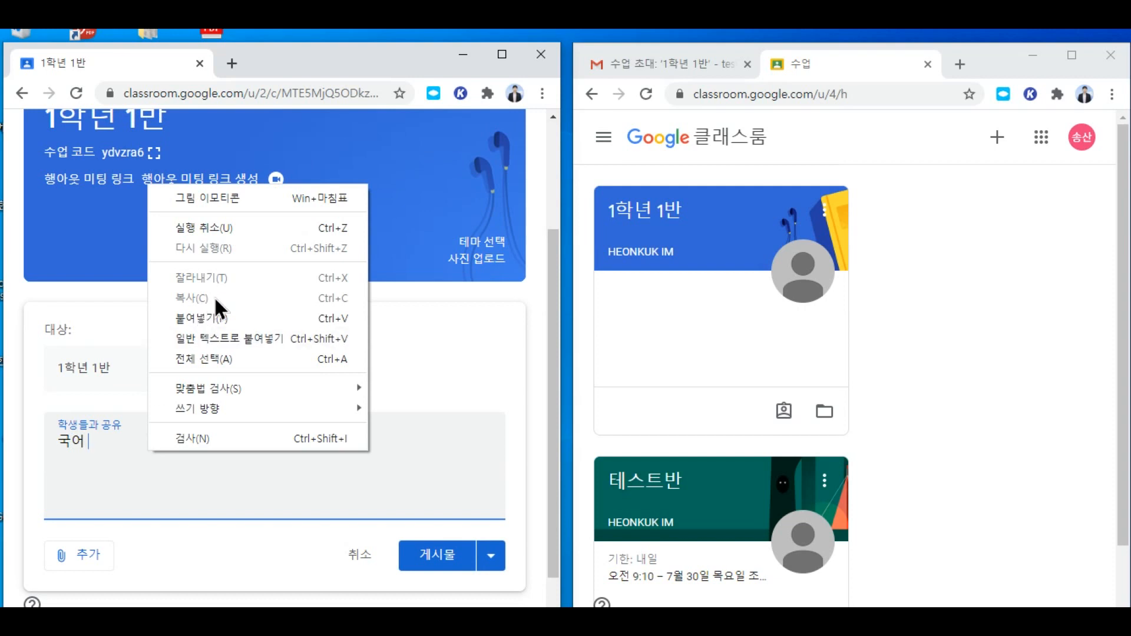
{"action": "left_click", "coordinate": [207, 317]}
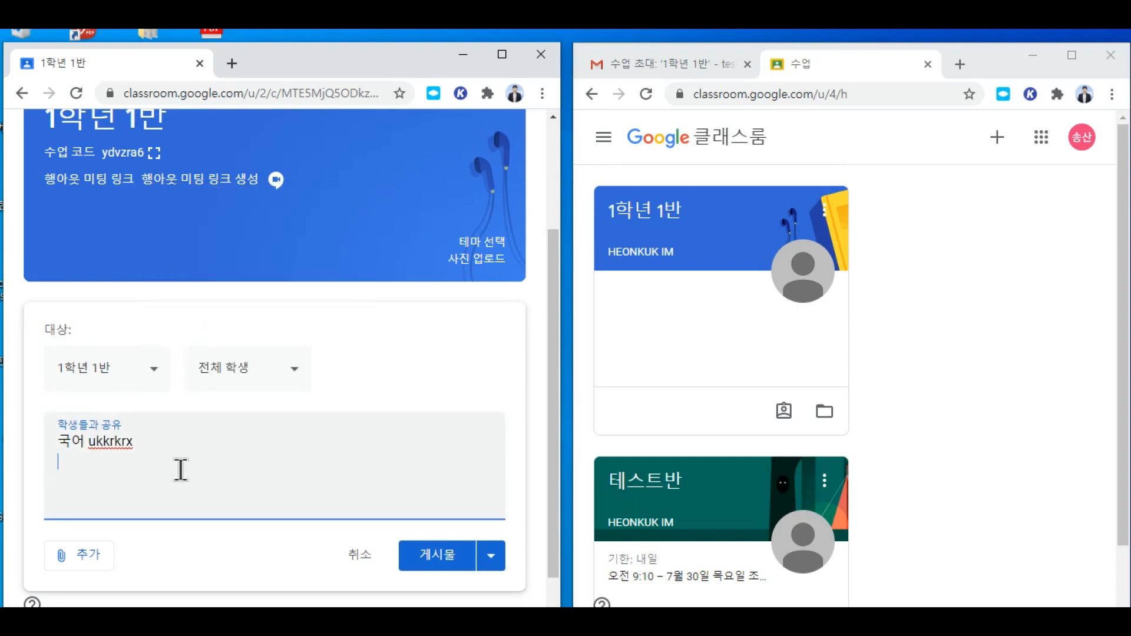
{"action": "left_click", "coordinate": [438, 555]}
{"action": "left_click", "coordinate": [715, 238]}
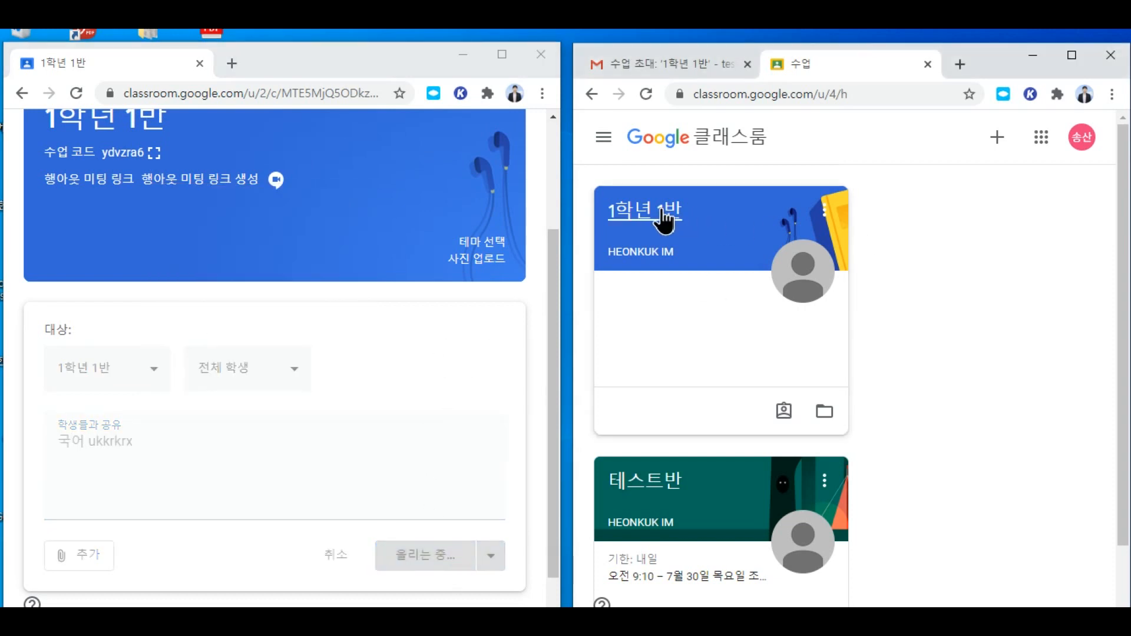
{"action": "scroll", "coordinate": [203, 507], "scroll_direction": "down", "scroll_amount": 3}
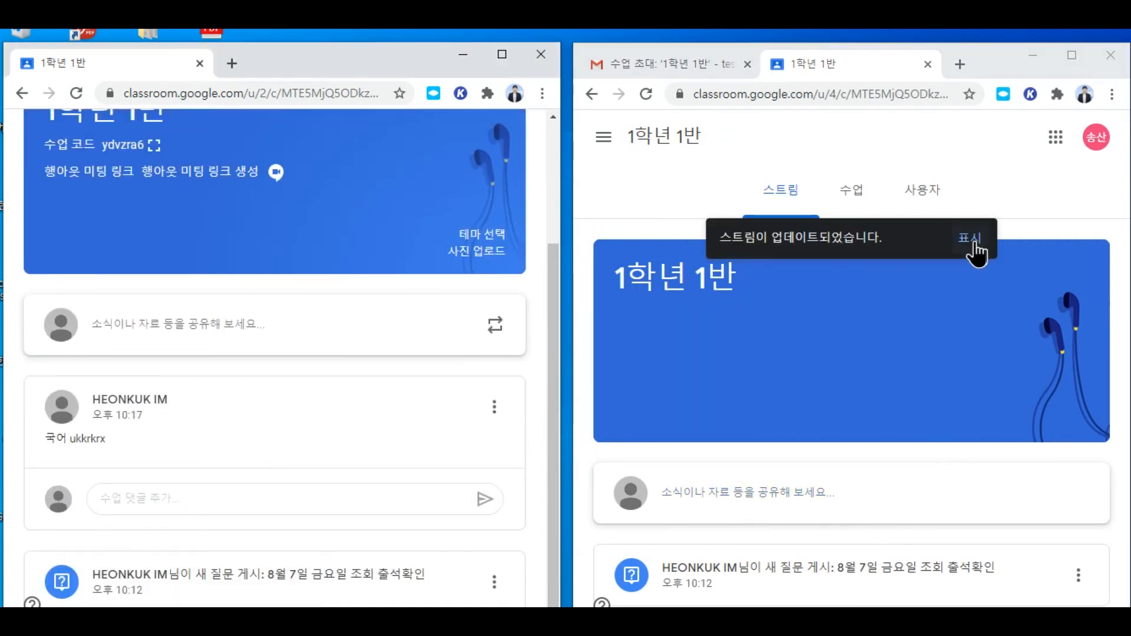
Step: Load the new announcement in the student's stream and copy its class code
{"action": "left_click", "coordinate": [970, 241]}
{"action": "scroll", "coordinate": [744, 500], "scroll_direction": "down", "scroll_amount": 3}
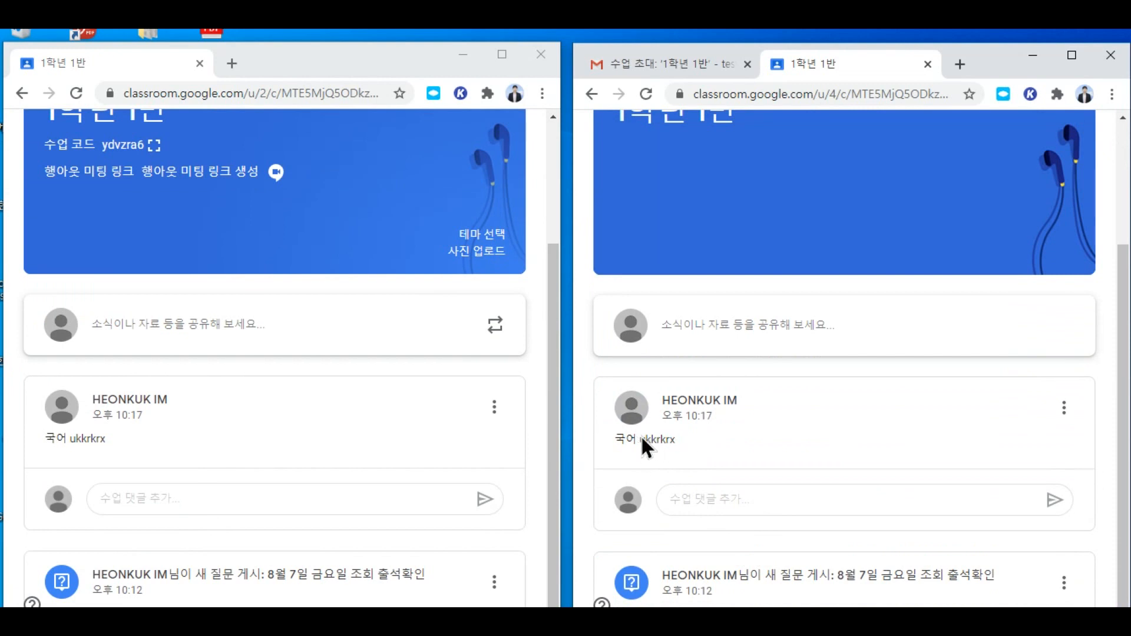
{"action": "right_click", "coordinate": [657, 440]}
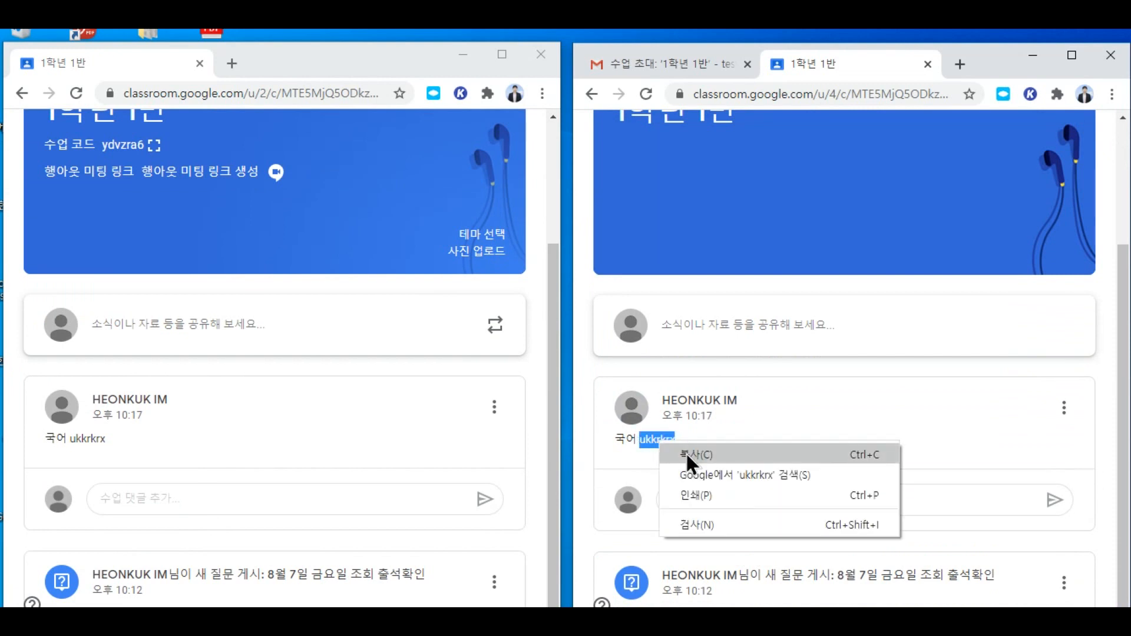
{"action": "left_click", "coordinate": [686, 450]}
{"action": "scroll", "coordinate": [1030, 274], "scroll_direction": "up", "scroll_amount": 3}
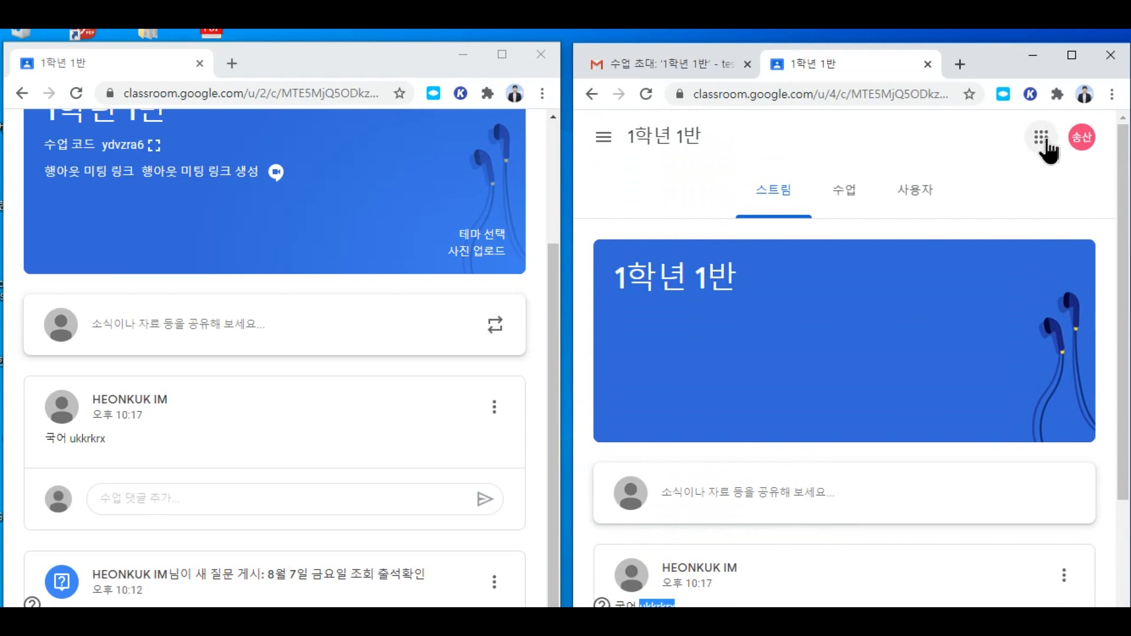
Step: Go to the student's class list and start 수업 참여하기 to join with a code
{"action": "left_click", "coordinate": [1041, 137]}
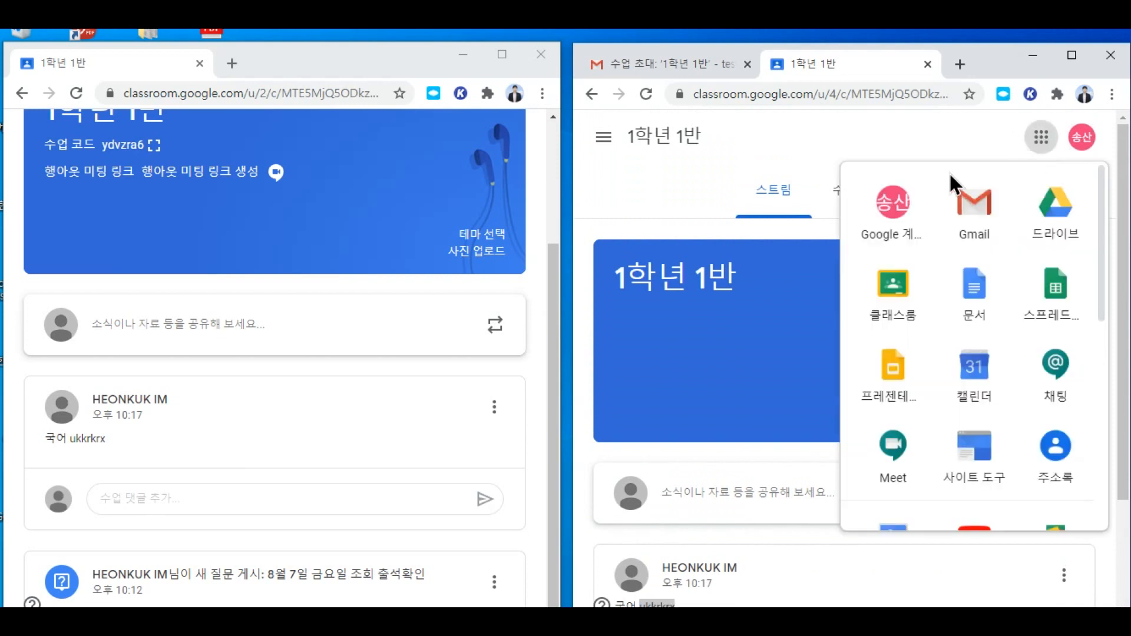
{"action": "left_click", "coordinate": [676, 143]}
{"action": "left_click", "coordinate": [603, 137]}
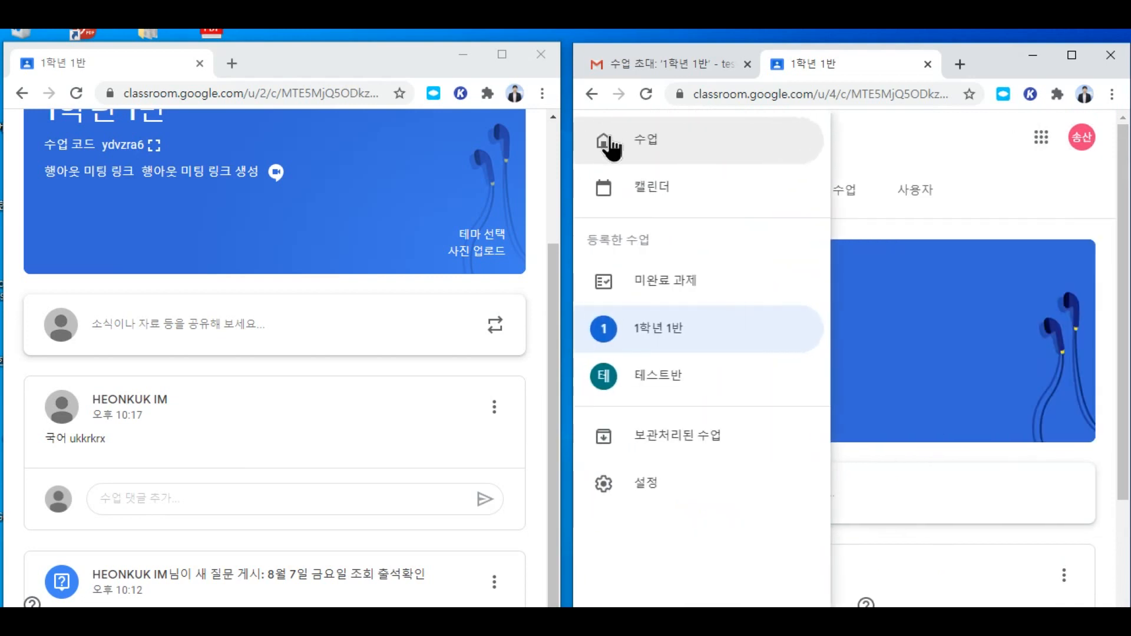
{"action": "left_click", "coordinate": [633, 144]}
{"action": "left_click", "coordinate": [996, 137]}
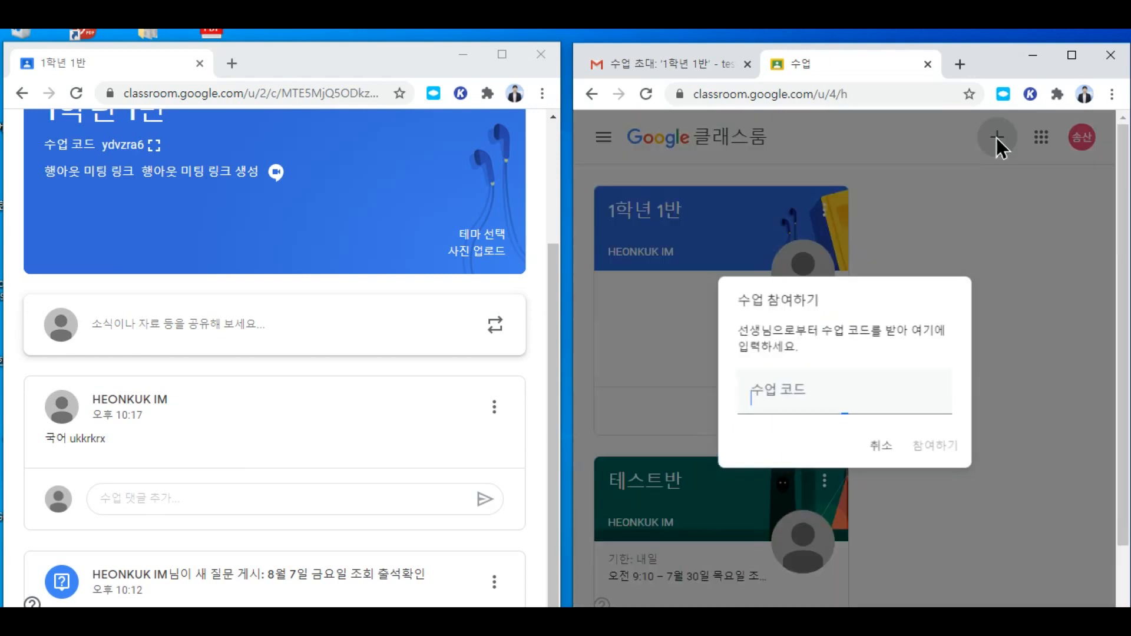
Step: Paste the copied code into the class code field and join 1학년 1반 국어
{"action": "right_click", "coordinate": [769, 403]}
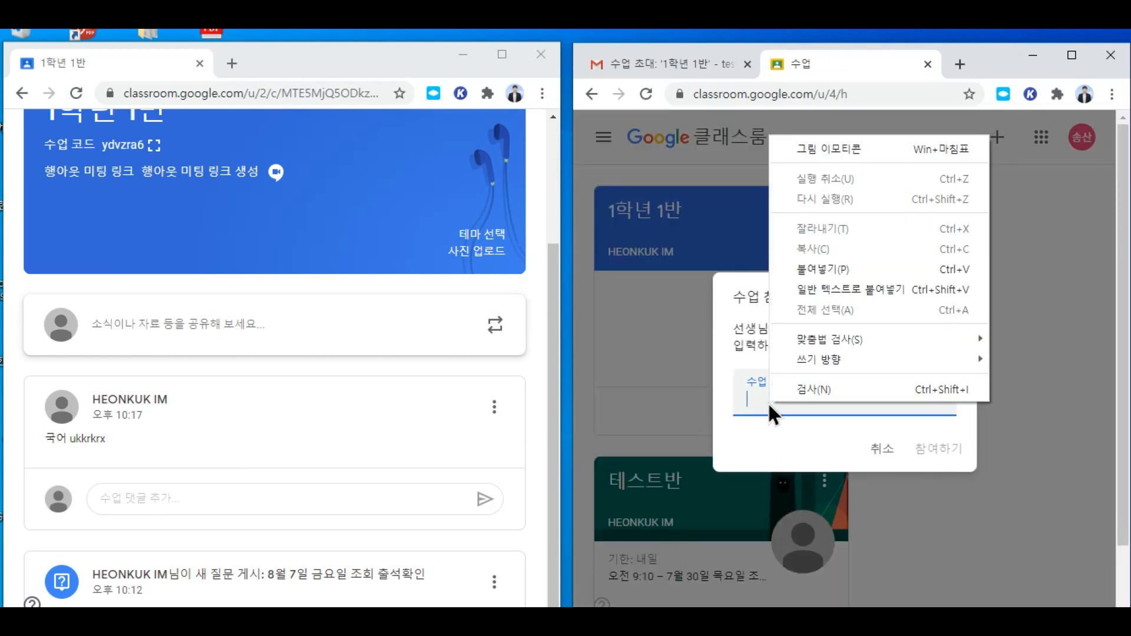
{"action": "left_click", "coordinate": [800, 269]}
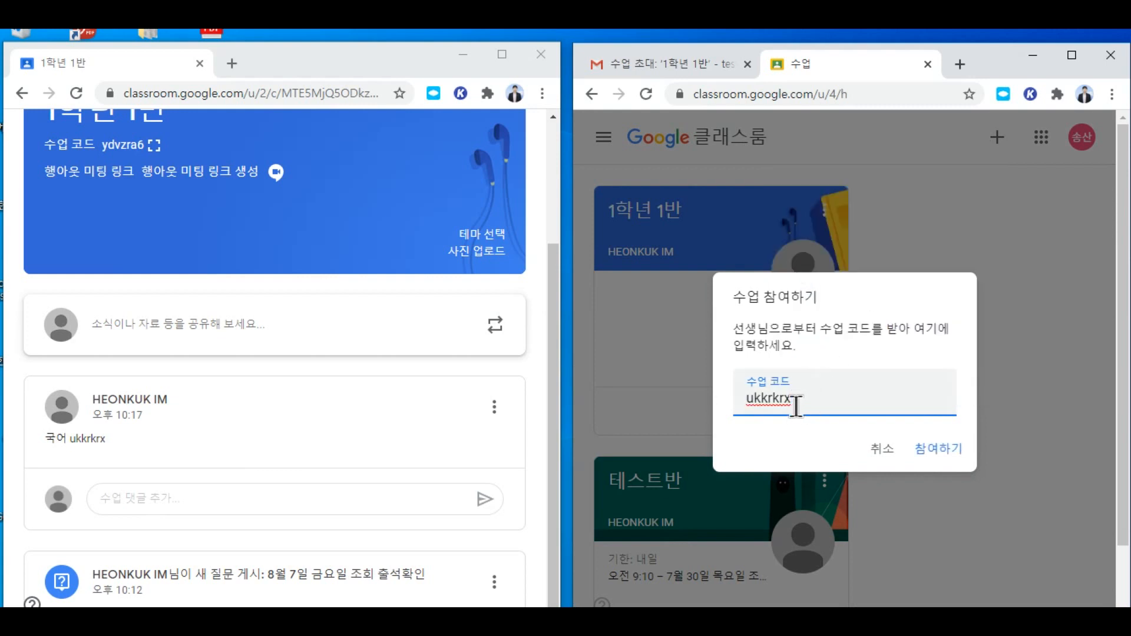
{"action": "left_click", "coordinate": [937, 452]}
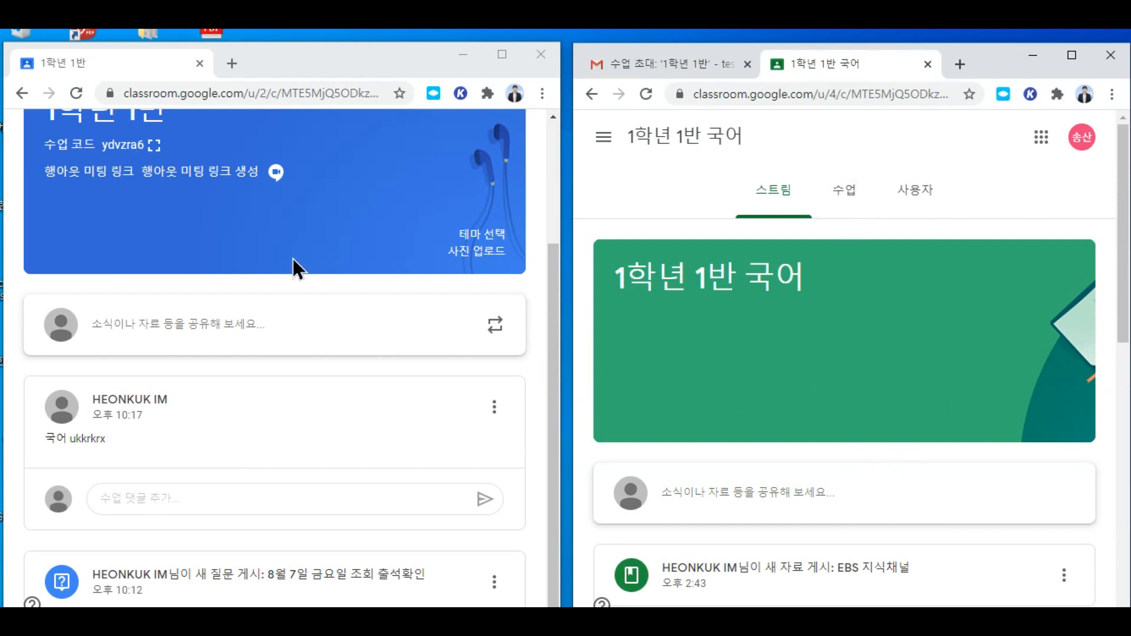
Step: Create a new 질문 post from the 수업 page of 1학년 1반 국어, with the window maximized
{"action": "scroll", "coordinate": [331, 335], "scroll_direction": "up", "scroll_amount": 3}
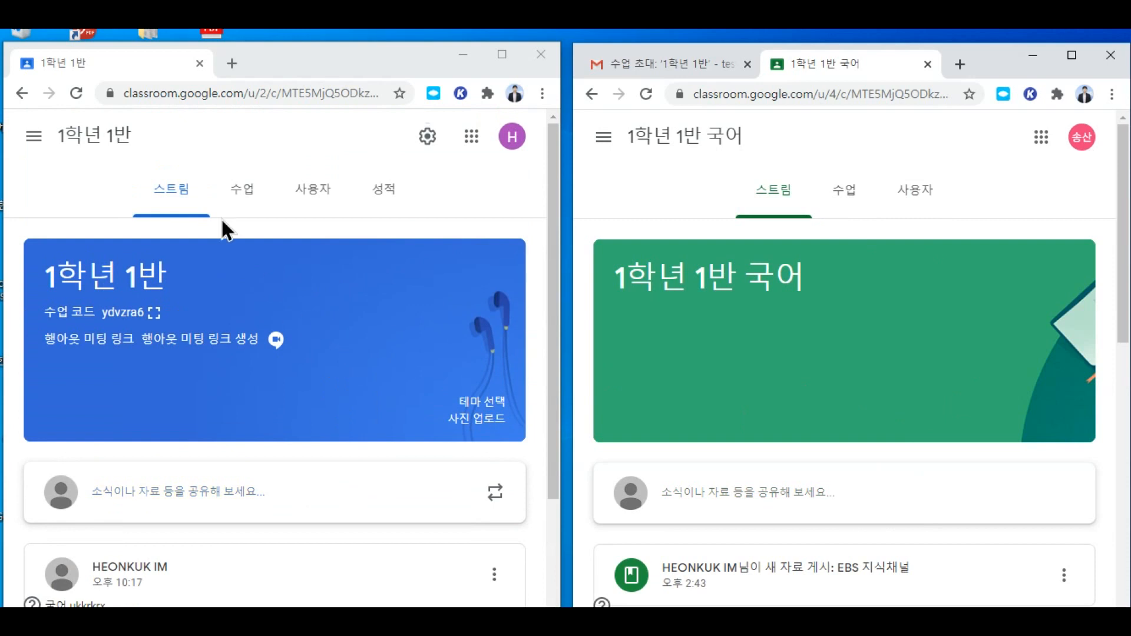
{"action": "left_click", "coordinate": [34, 136]}
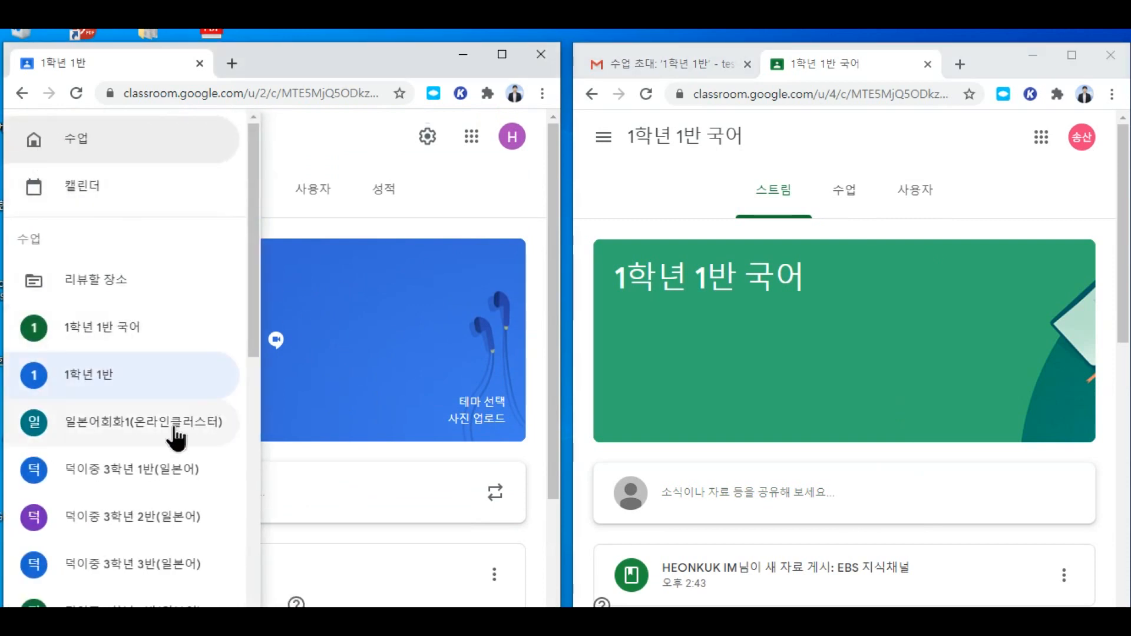
{"action": "left_click", "coordinate": [141, 338]}
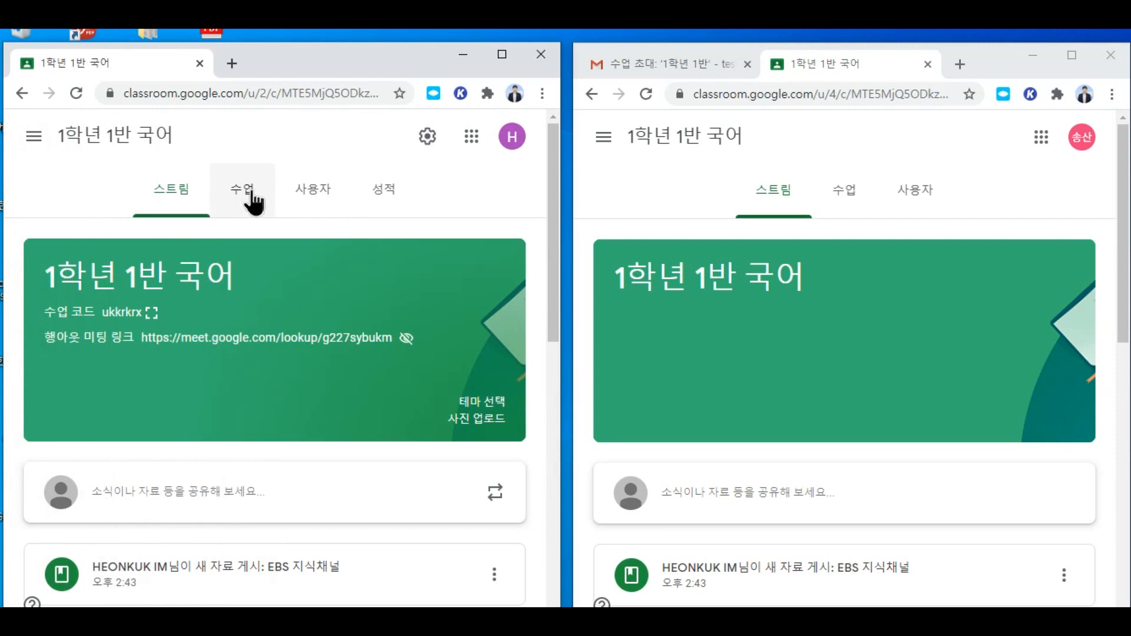
{"action": "left_click", "coordinate": [250, 193]}
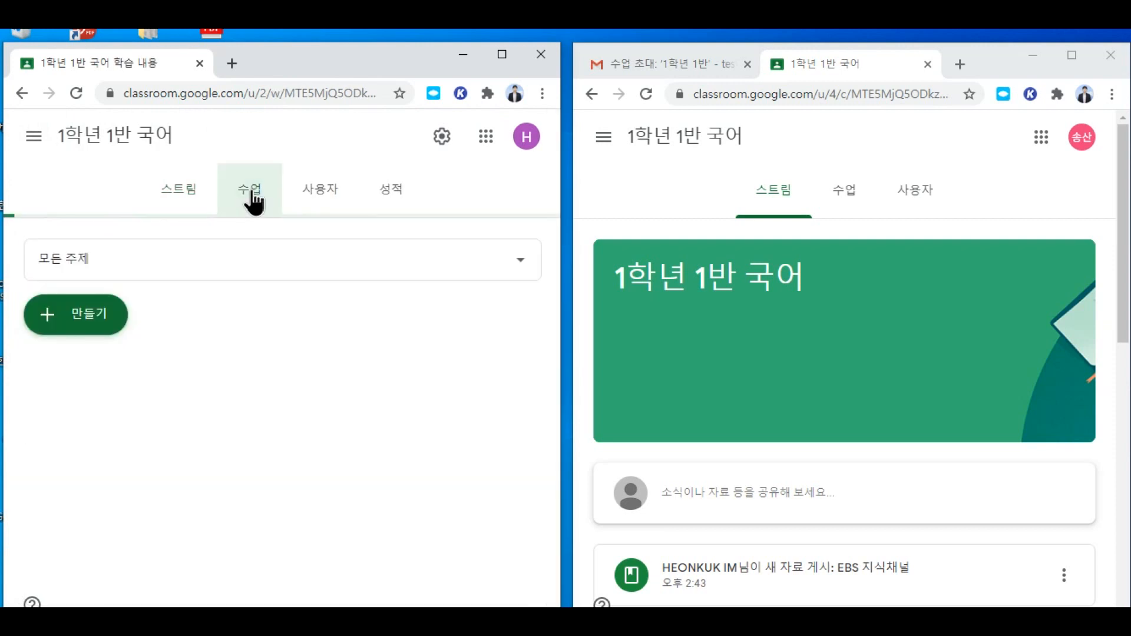
{"action": "left_click", "coordinate": [95, 318]}
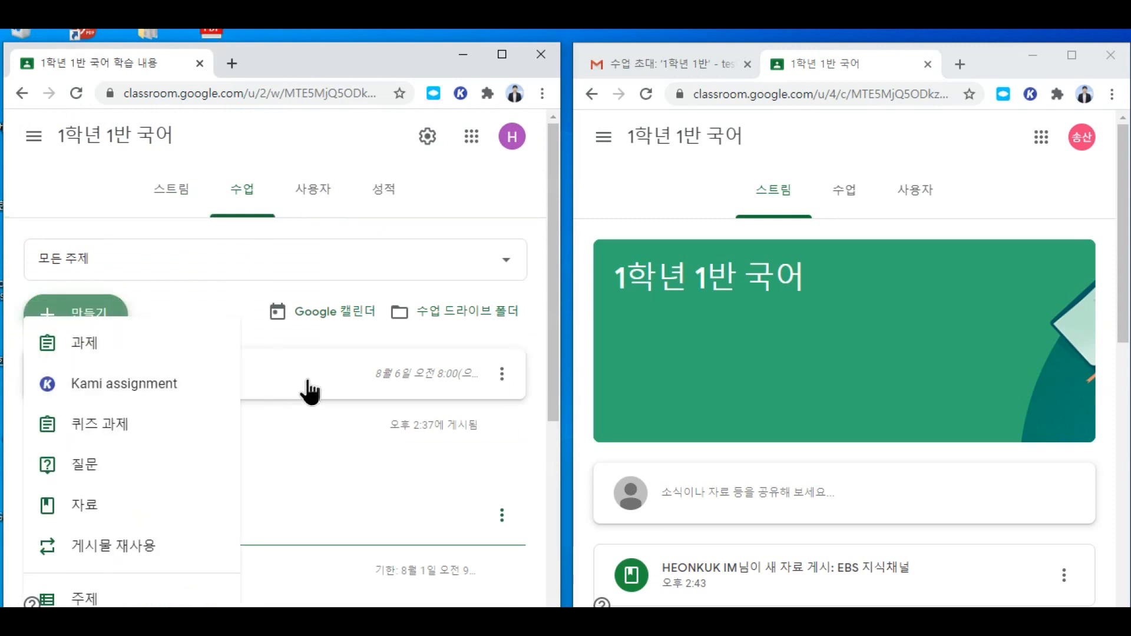
{"action": "left_click", "coordinate": [103, 480]}
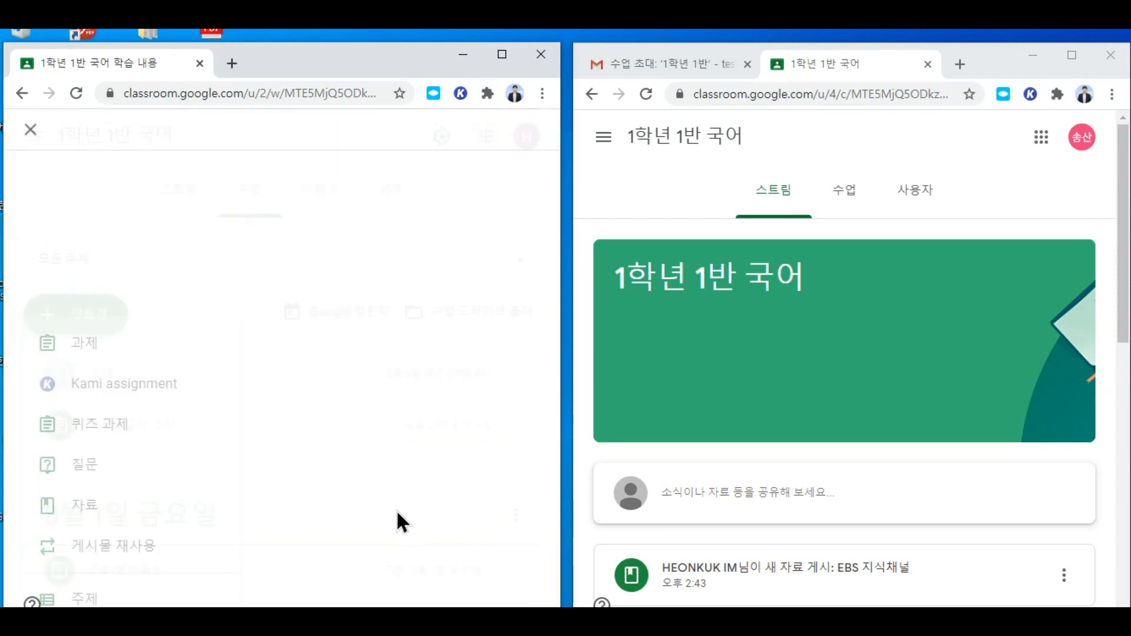
{"action": "left_click", "coordinate": [501, 55]}
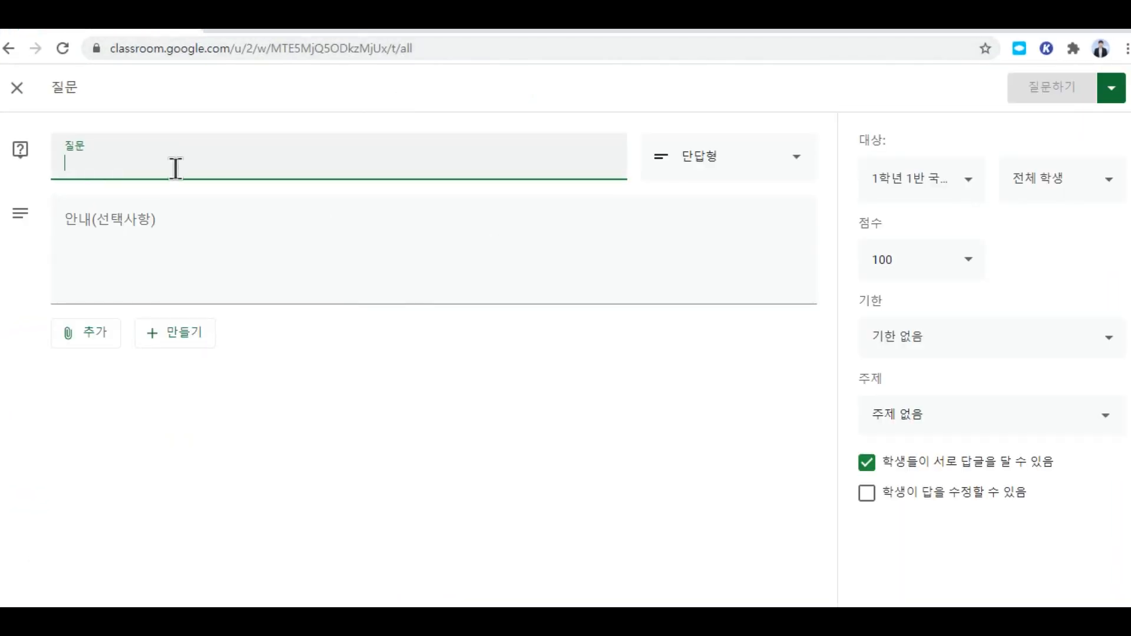
Step: Enter '8월 7일 금요일 2교시 출석확인해주세요.' with note '10시25분까지 출석체크해주세요.' and disable student replies
{"action": "type", "text": "8ㅇ"}
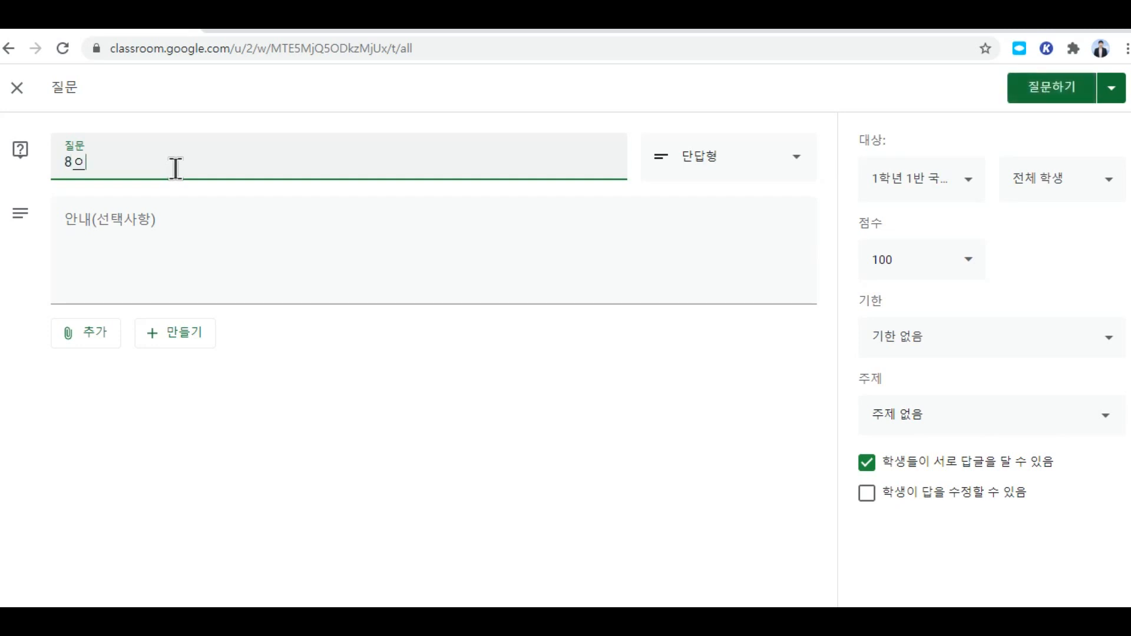
{"action": "type", "text": "월 7일 금요이"}
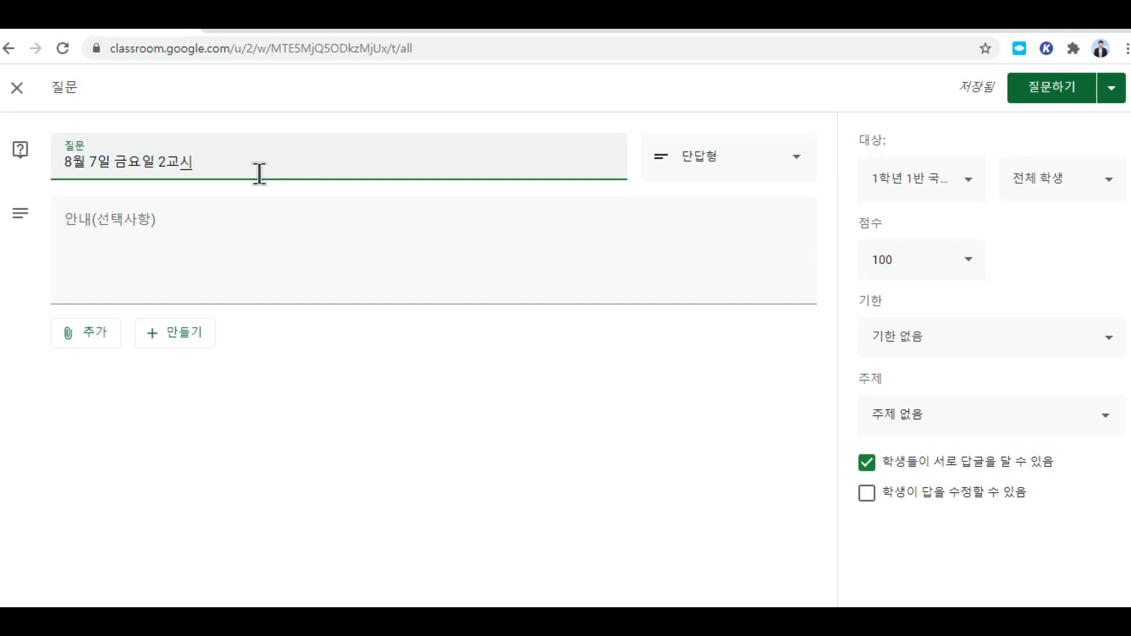
{"action": "type", "text": "출석"}
{"action": "type", "text": "확인해줘"}
{"action": "type", "text": "세요."}
{"action": "left_click", "coordinate": [290, 229]}
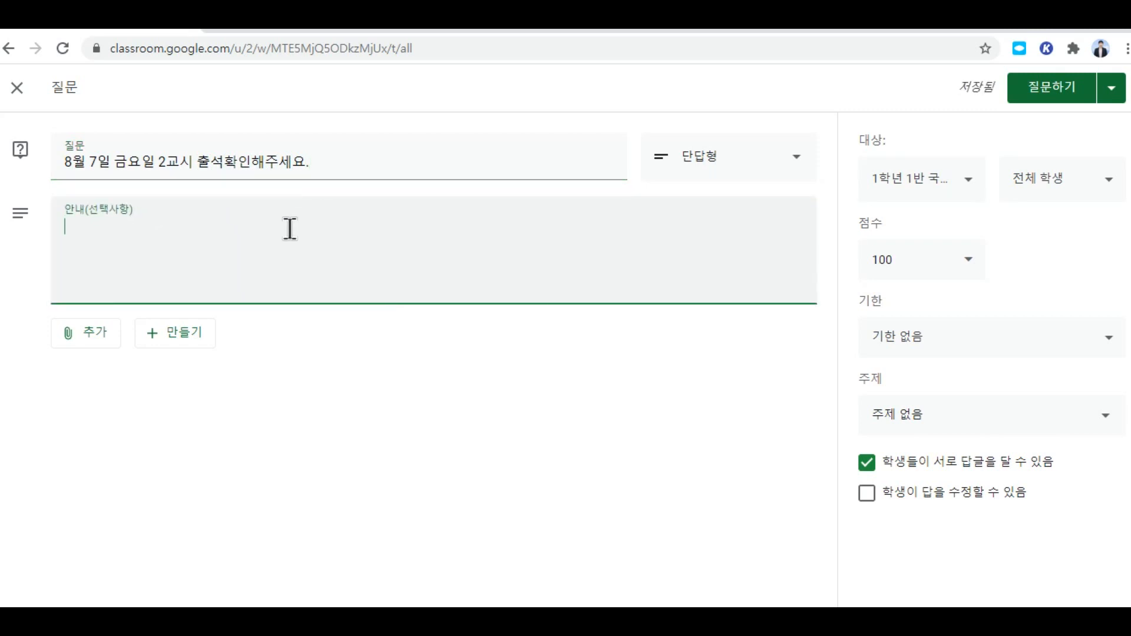
{"action": "type", "text": "10시25"}
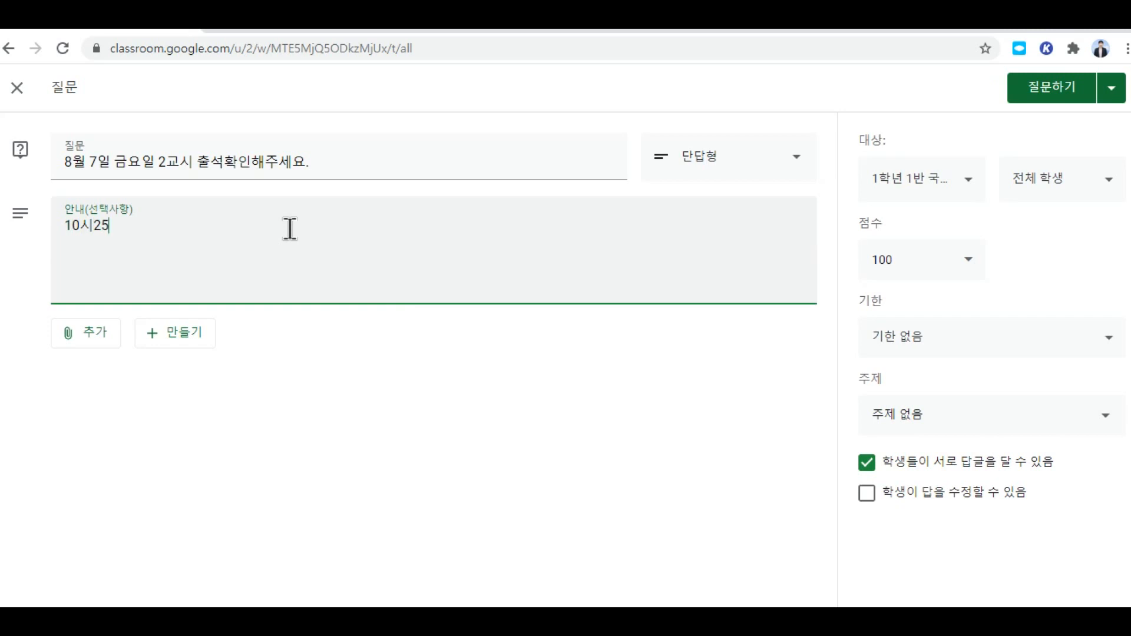
{"action": "type", "text": "분까지 출석체크해주세요."}
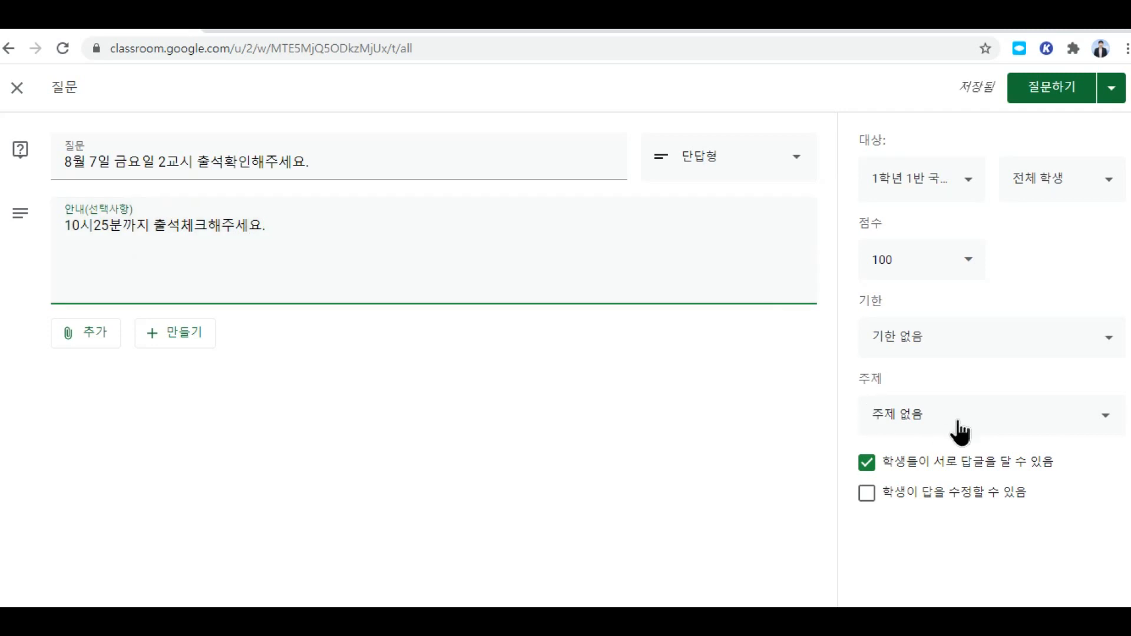
{"action": "left_click", "coordinate": [866, 462]}
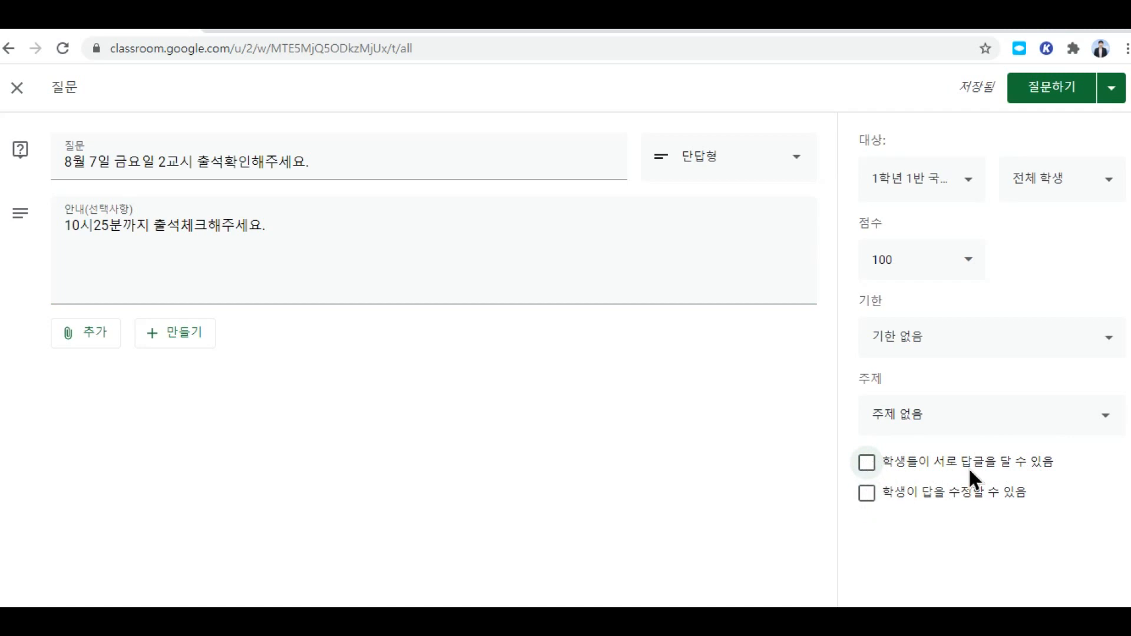
Step: Adjust the reply and answer-editing options and create the new topic '8월 7일 금요일 2교시'
{"action": "left_click", "coordinate": [867, 464]}
{"action": "left_click", "coordinate": [867, 493]}
{"action": "left_click", "coordinate": [868, 493]}
{"action": "left_click", "coordinate": [910, 419]}
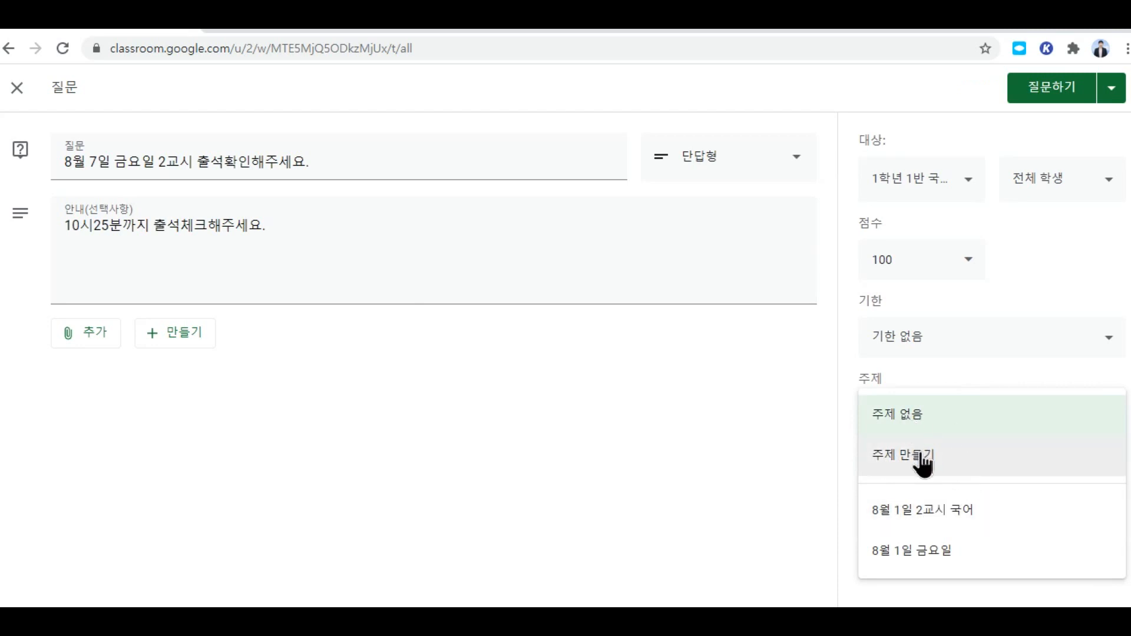
{"action": "left_click", "coordinate": [922, 465]}
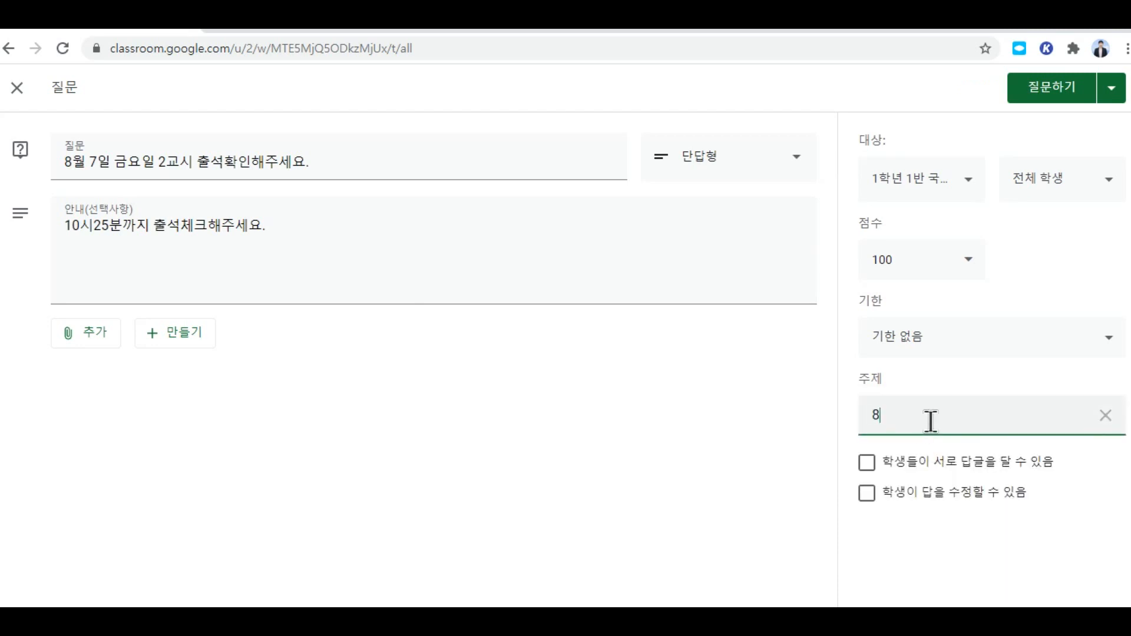
{"action": "type", "text": "8월 7일 금요일 2교시"}
Step: Set the question's due date to 8월 7일 (금), 2020 at 오전 10:25
{"action": "left_click", "coordinate": [1099, 350]}
{"action": "left_click", "coordinate": [1020, 417]}
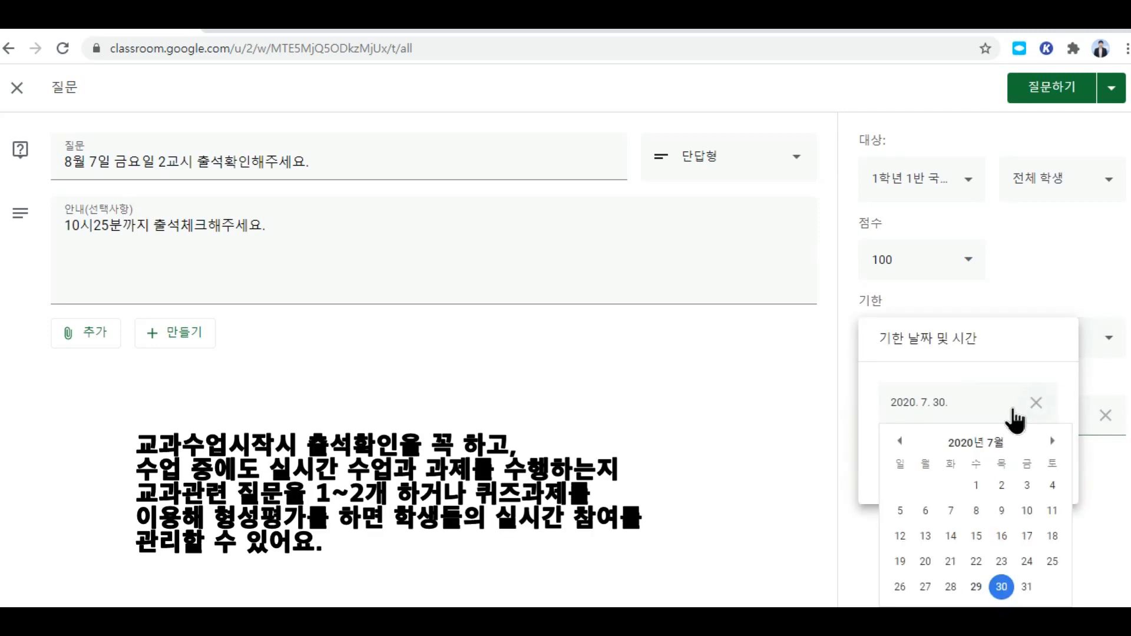
{"action": "left_click", "coordinate": [1052, 441]}
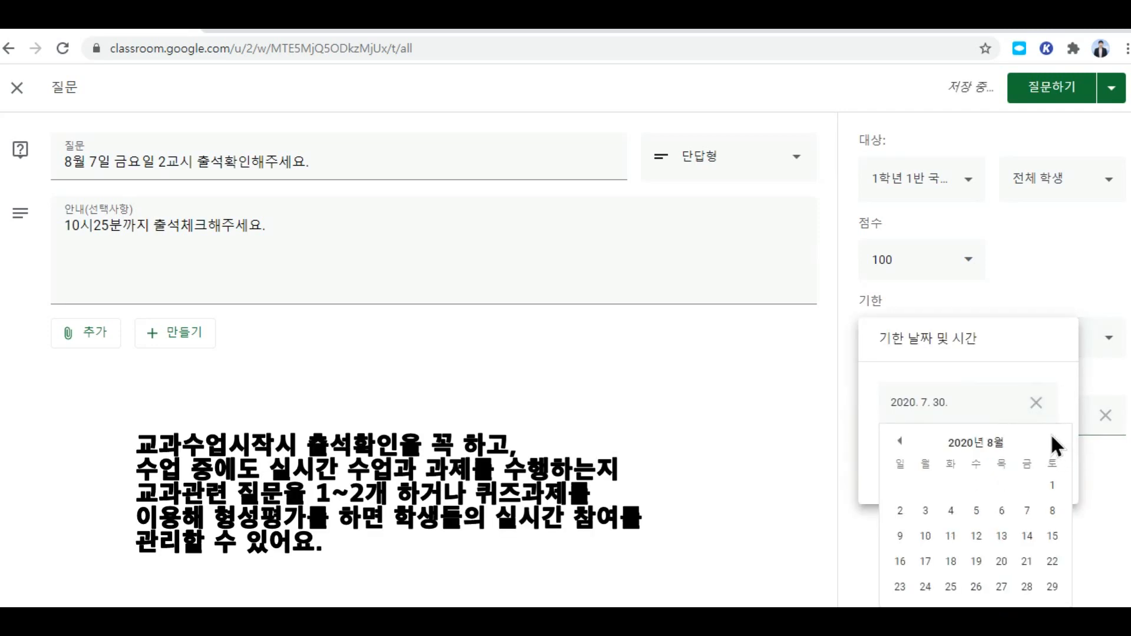
{"action": "left_click", "coordinate": [1035, 510]}
{"action": "left_click", "coordinate": [953, 467]}
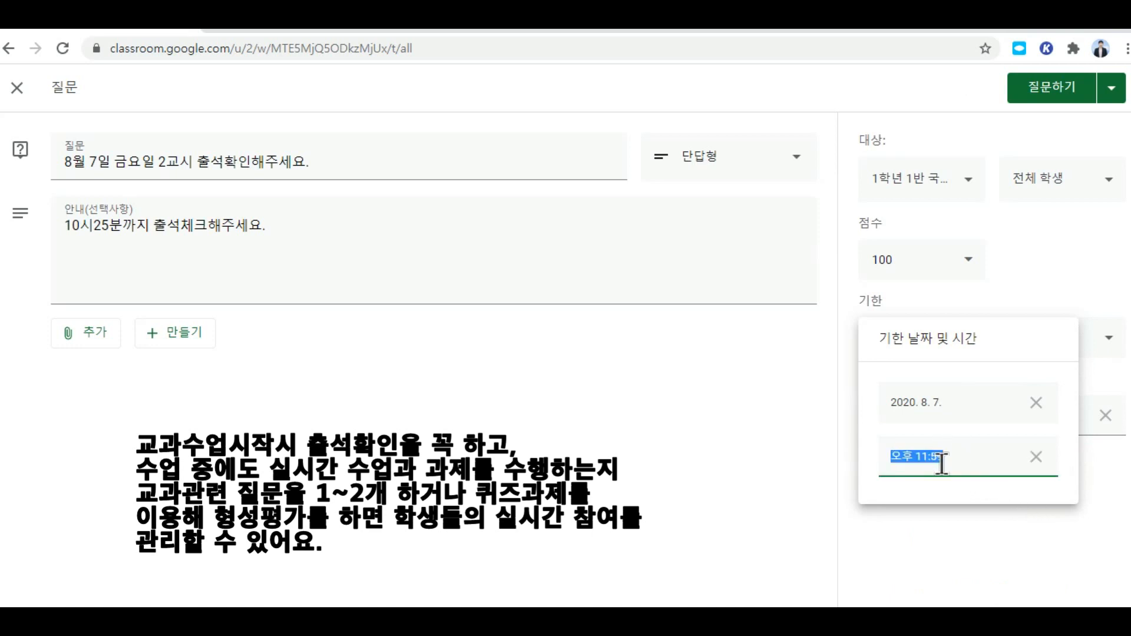
{"action": "left_click", "coordinate": [913, 458]}
{"action": "key", "text": "BackSpace"}
{"action": "key", "text": "BackSpace"}
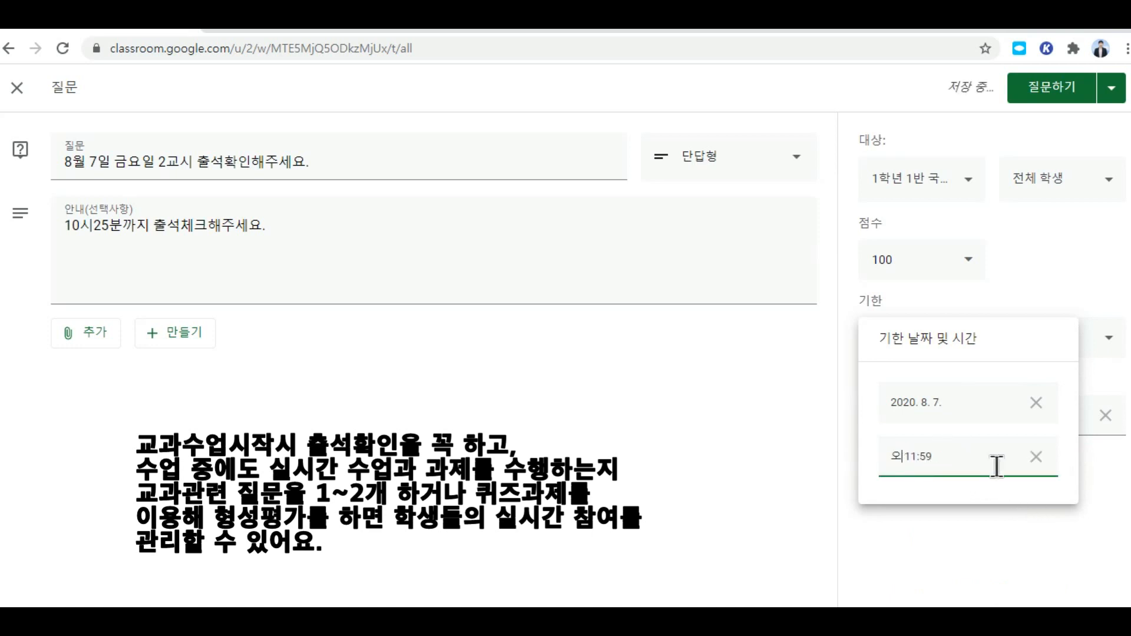
{"action": "type", "text": "전"}
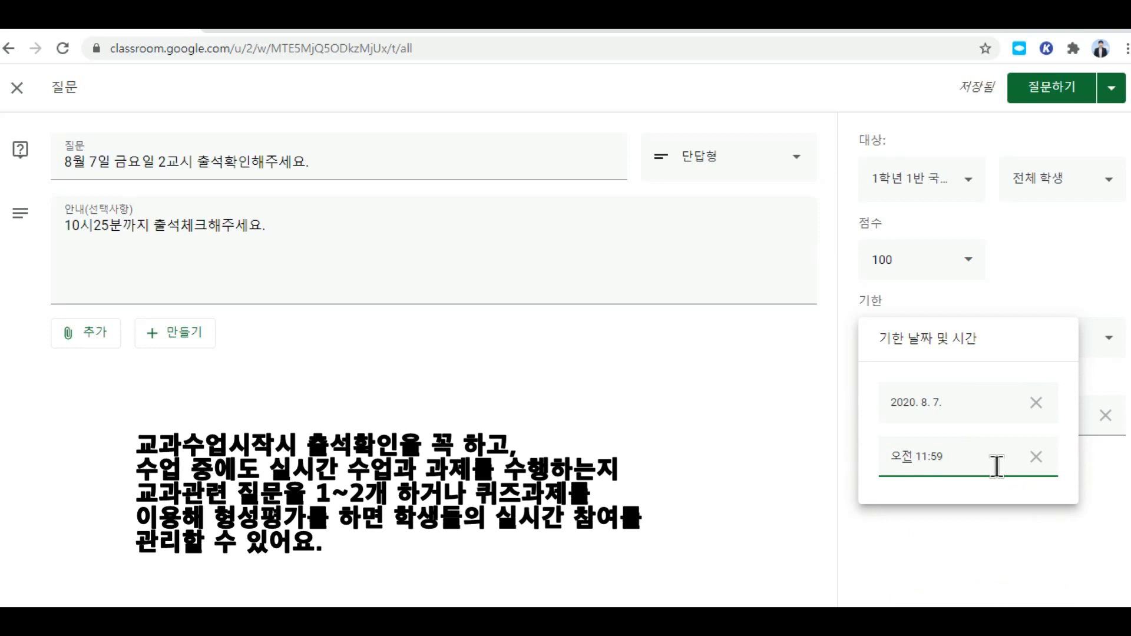
{"action": "left_click", "coordinate": [947, 461]}
{"action": "left_click", "coordinate": [929, 459]}
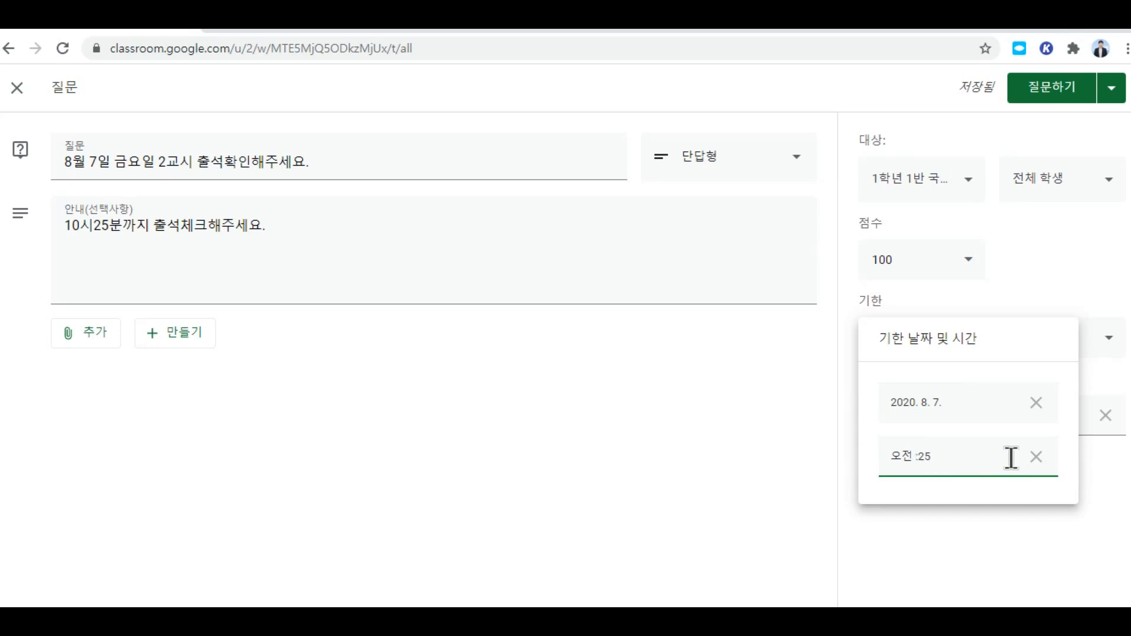
{"action": "left_click", "coordinate": [710, 477]}
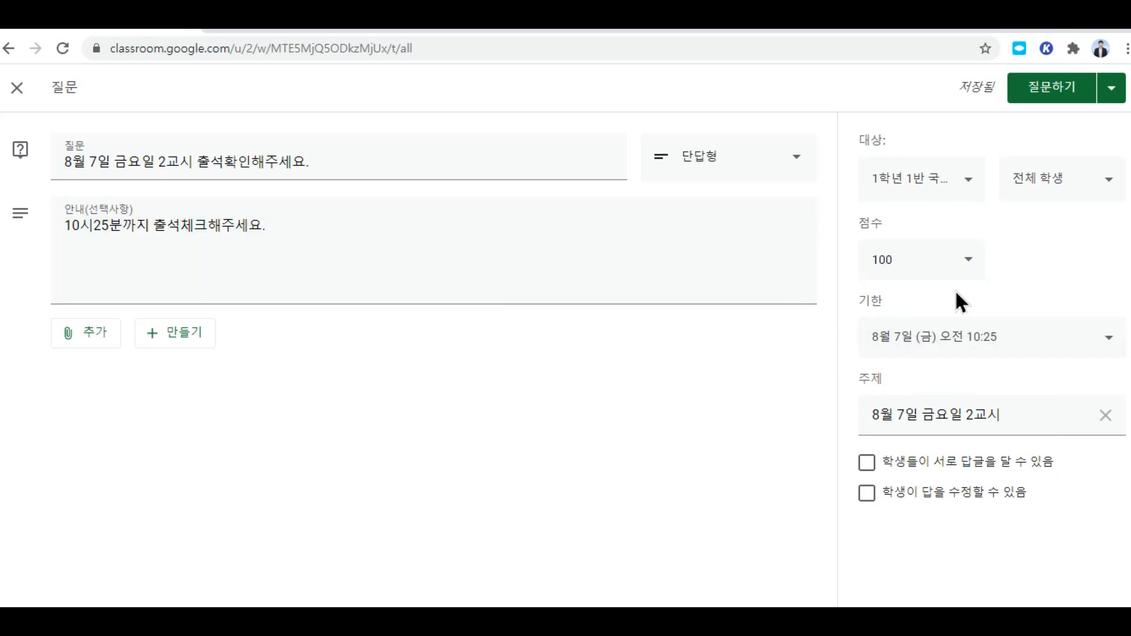
{"action": "left_click", "coordinate": [963, 262]}
Step: Make the question 미채점 객관식 with option 출석 and post it with 질문하기
{"action": "left_click", "coordinate": [888, 303]}
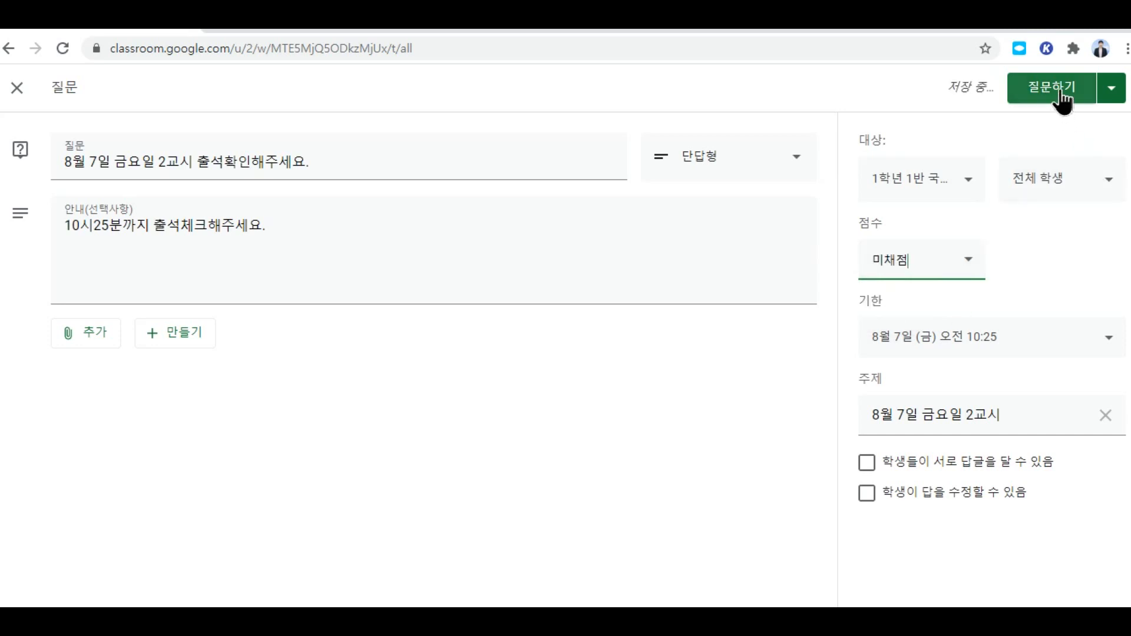
{"action": "left_click", "coordinate": [786, 166]}
{"action": "left_click", "coordinate": [700, 194]}
{"action": "left_click", "coordinate": [135, 327]}
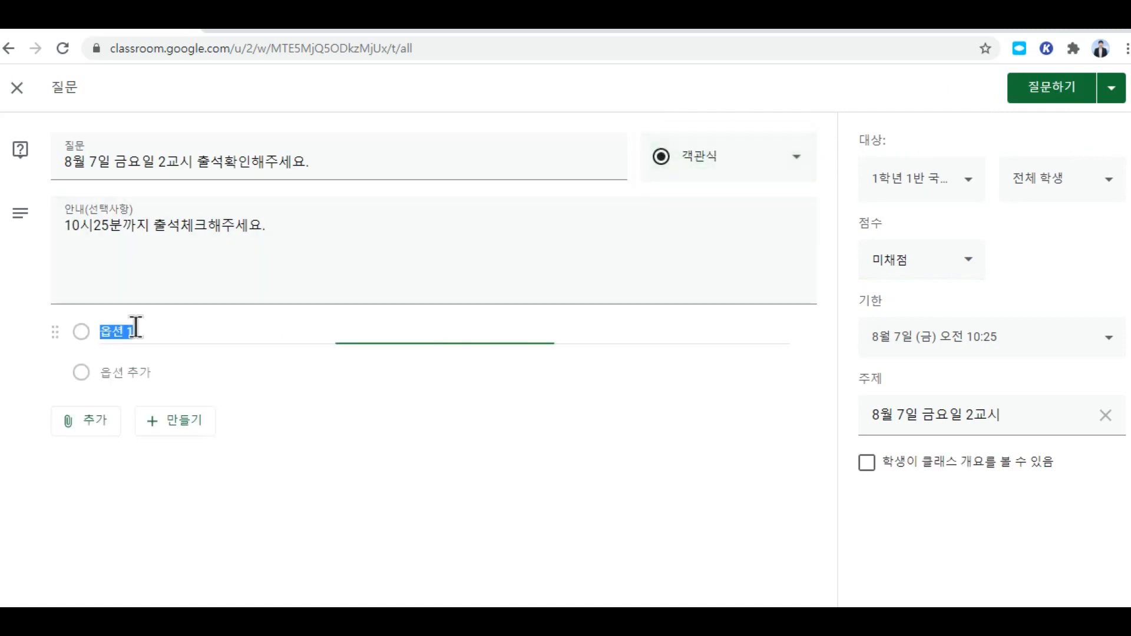
{"action": "type", "text": "출석"}
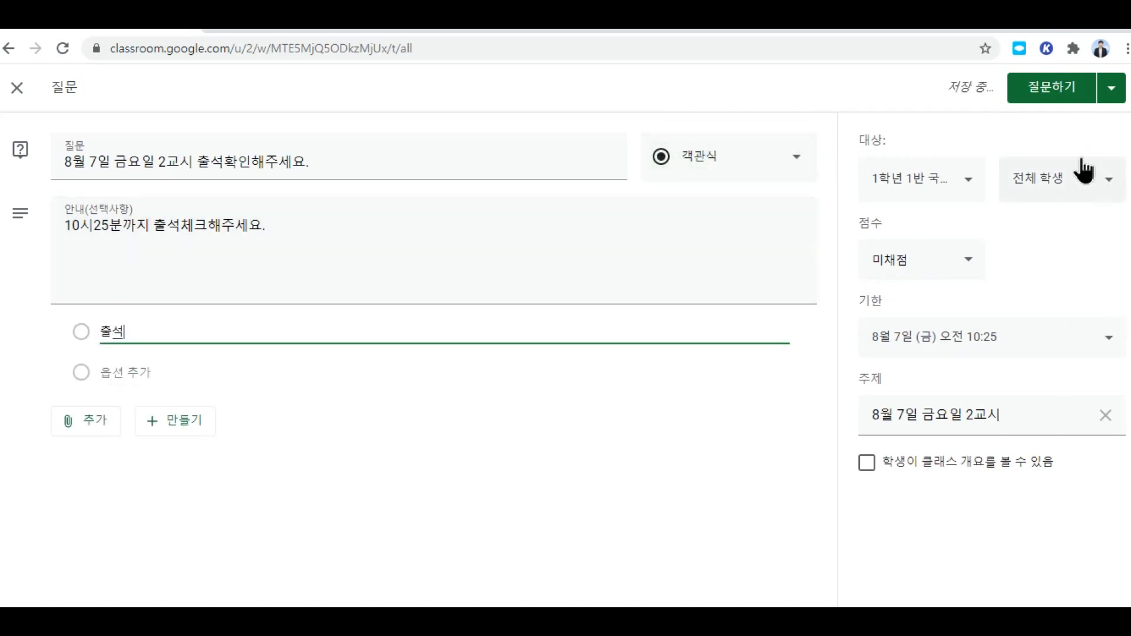
{"action": "left_click", "coordinate": [1060, 91]}
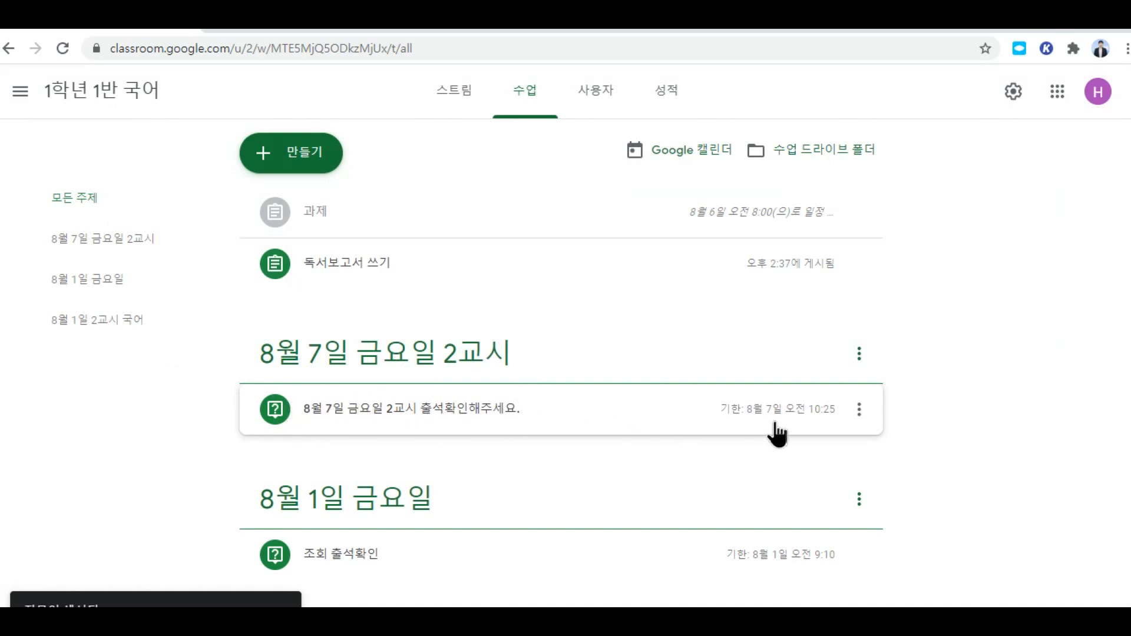
Step: From the student's 수업 page, answer 출석 on the 8월 7일 2교시 question and confirm 제출
{"action": "left_click", "coordinate": [1086, 30]}
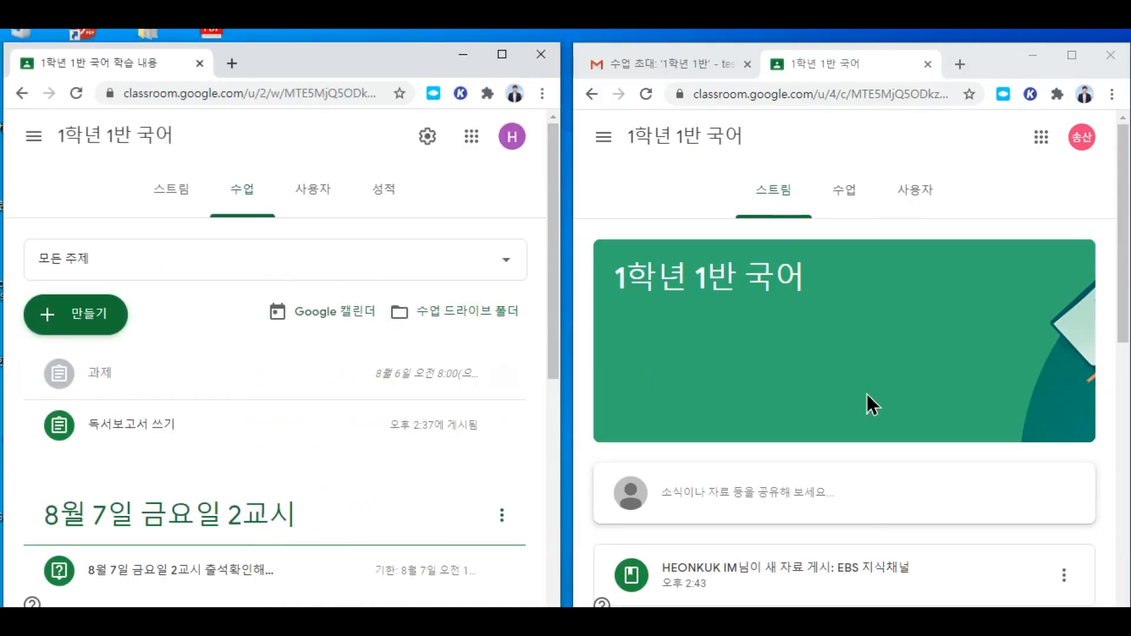
{"action": "left_click", "coordinate": [842, 196]}
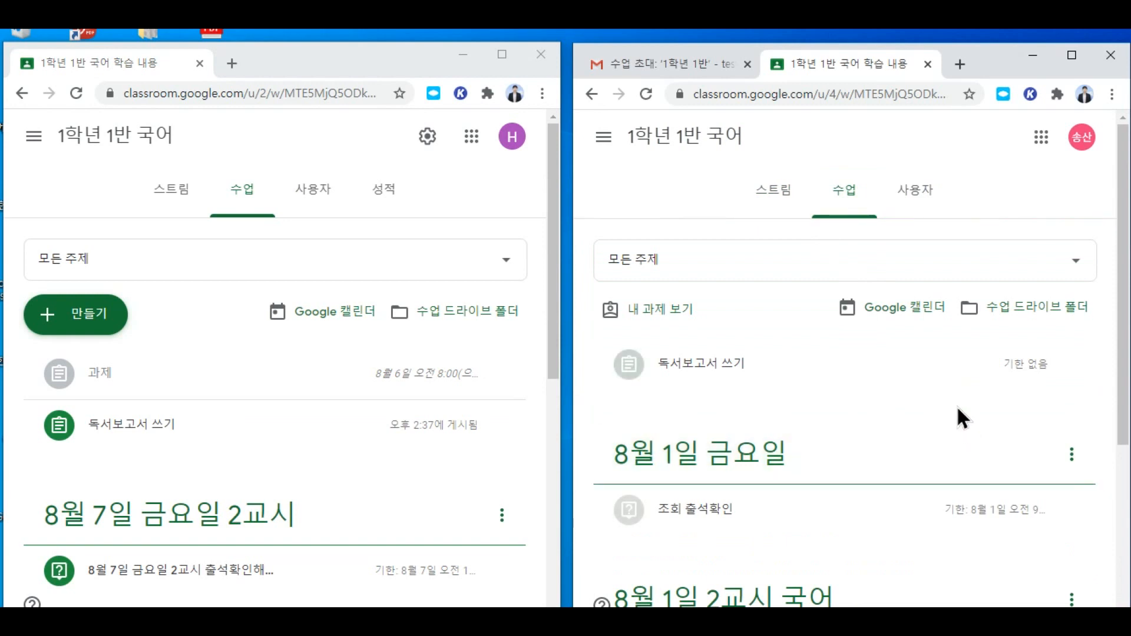
{"action": "scroll", "coordinate": [854, 436], "scroll_direction": "down", "scroll_amount": 1}
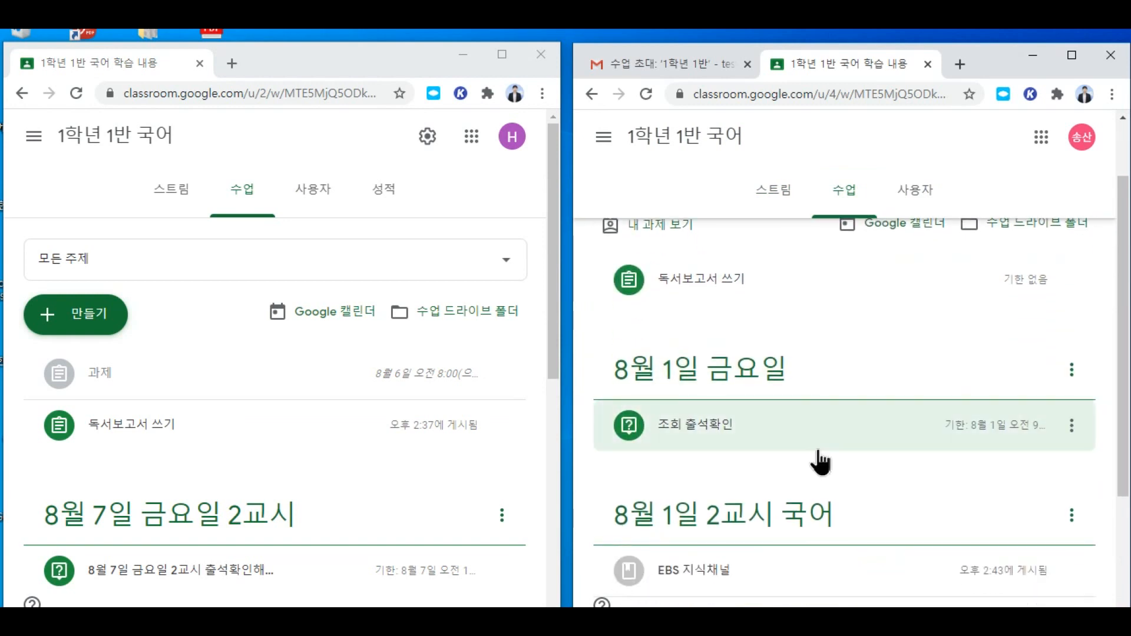
{"action": "scroll", "coordinate": [819, 454], "scroll_direction": "up", "scroll_amount": 1}
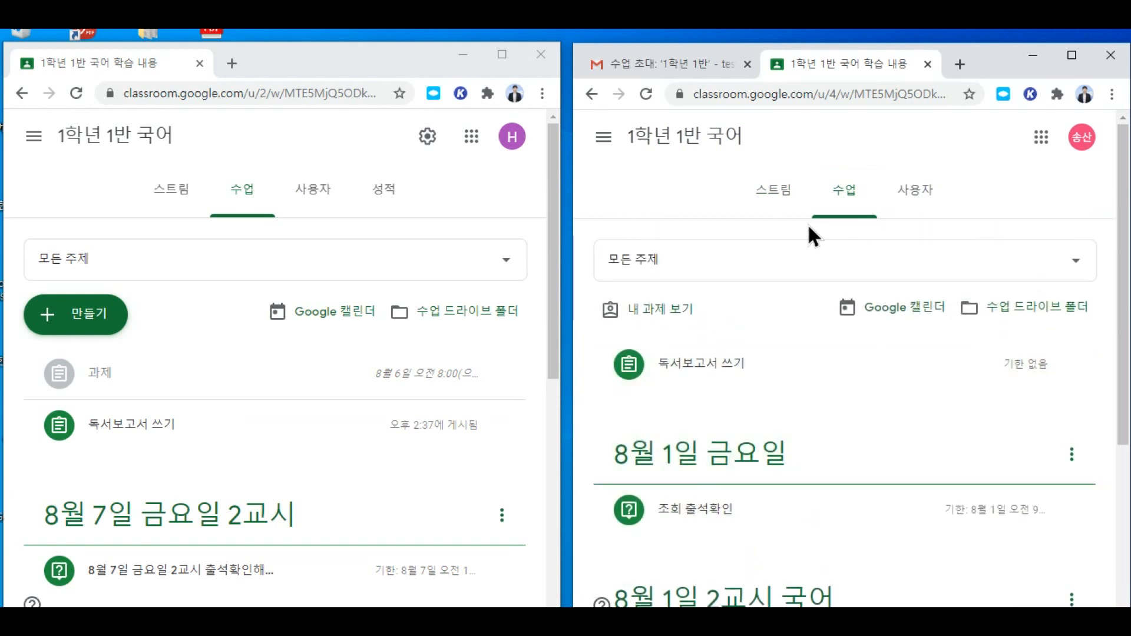
{"action": "left_click", "coordinate": [850, 196]}
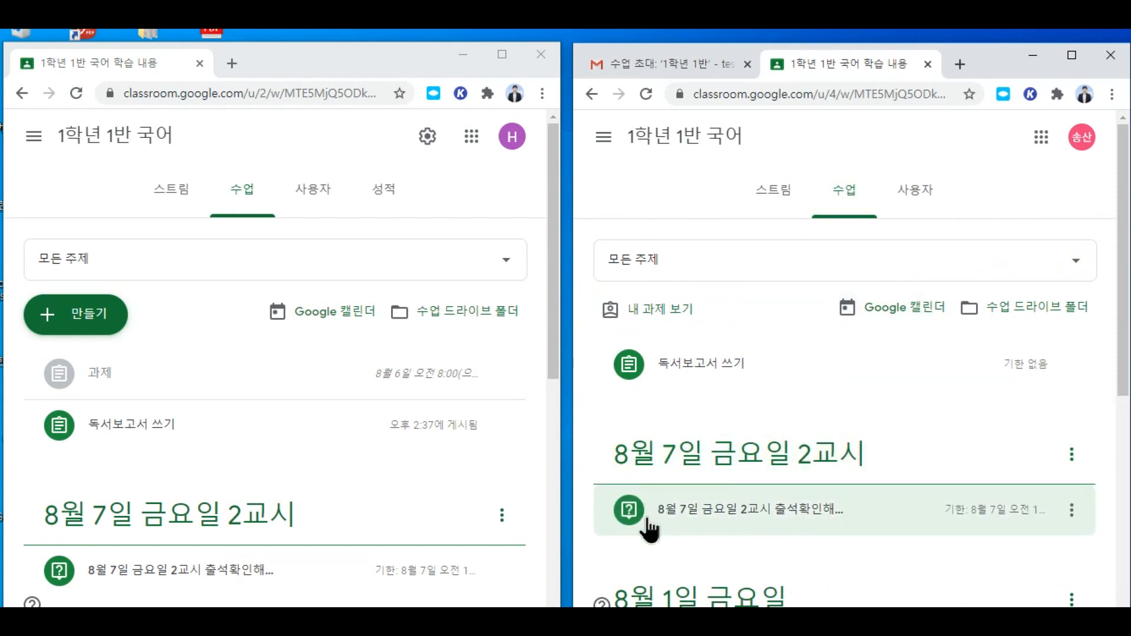
{"action": "left_click", "coordinate": [817, 510]}
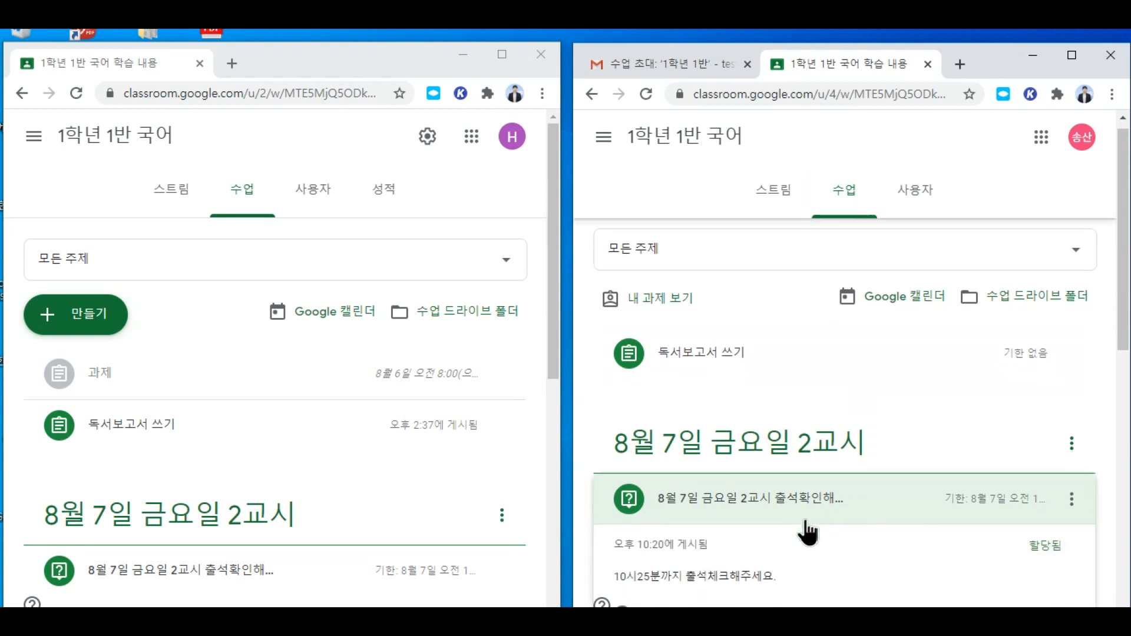
{"action": "left_click", "coordinate": [622, 457]}
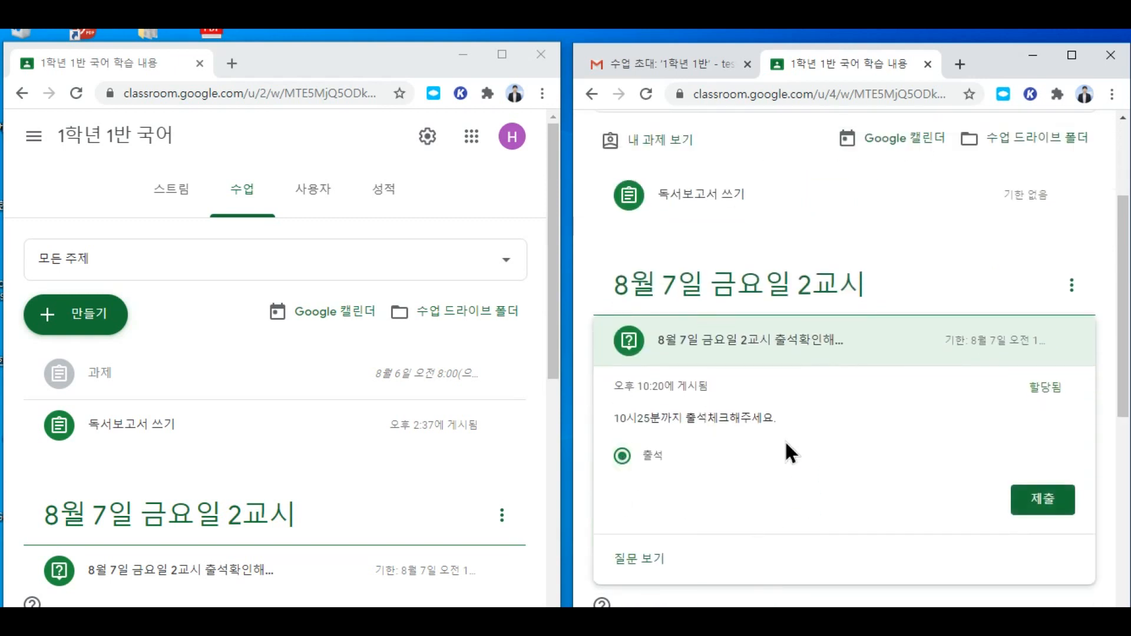
{"action": "left_click", "coordinate": [1042, 498]}
{"action": "left_click", "coordinate": [951, 407]}
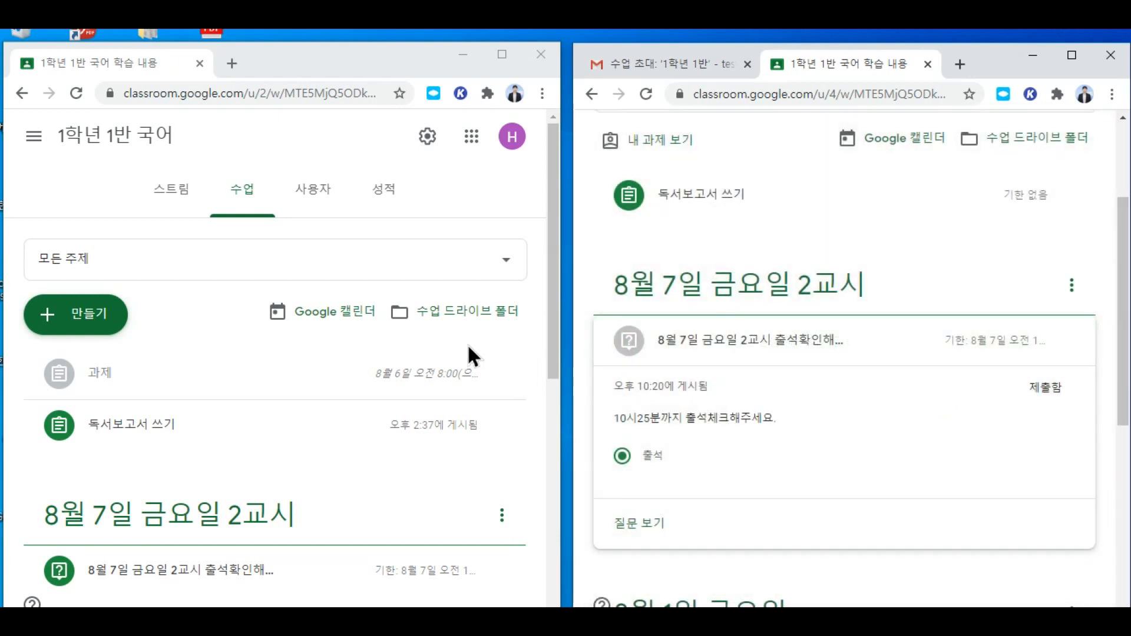
{"action": "scroll", "coordinate": [468, 344], "scroll_direction": "down", "scroll_amount": 1}
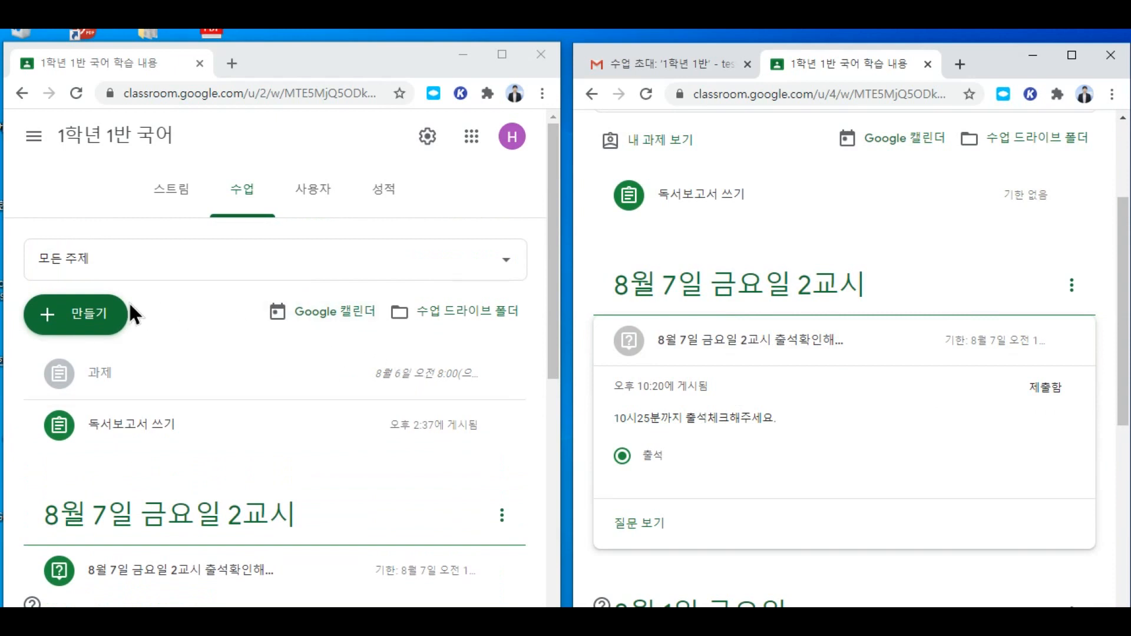
Step: Open the attendance question's answers to see the one student who submitted 출석
{"action": "scroll", "coordinate": [225, 479], "scroll_direction": "down", "scroll_amount": 2}
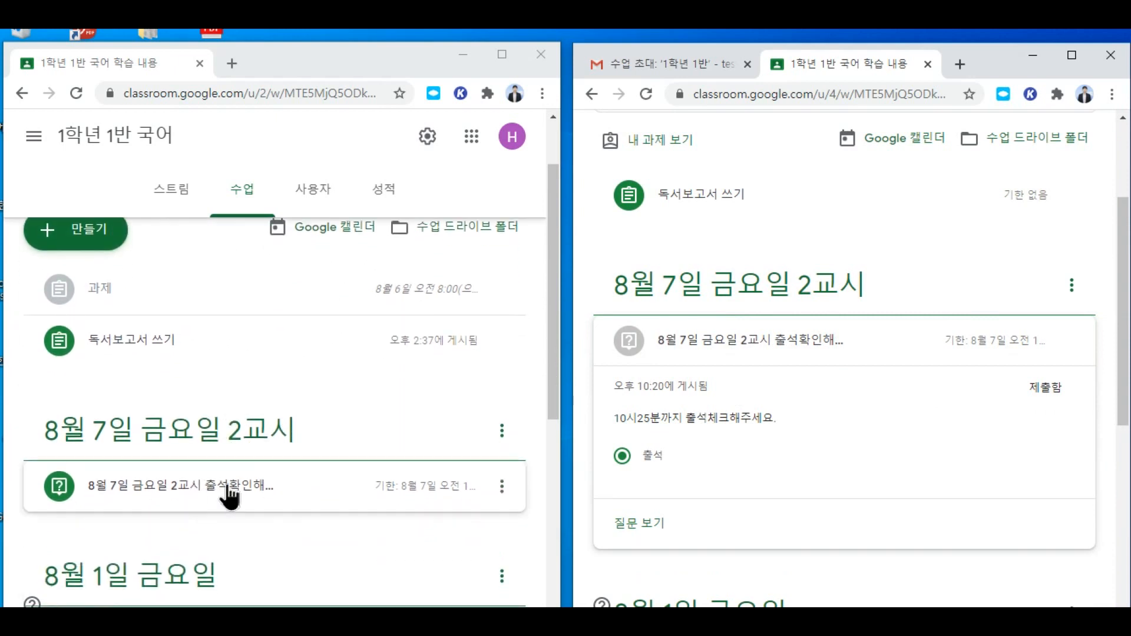
{"action": "left_click", "coordinate": [214, 496]}
{"action": "scroll", "coordinate": [482, 465], "scroll_direction": "down", "scroll_amount": 3}
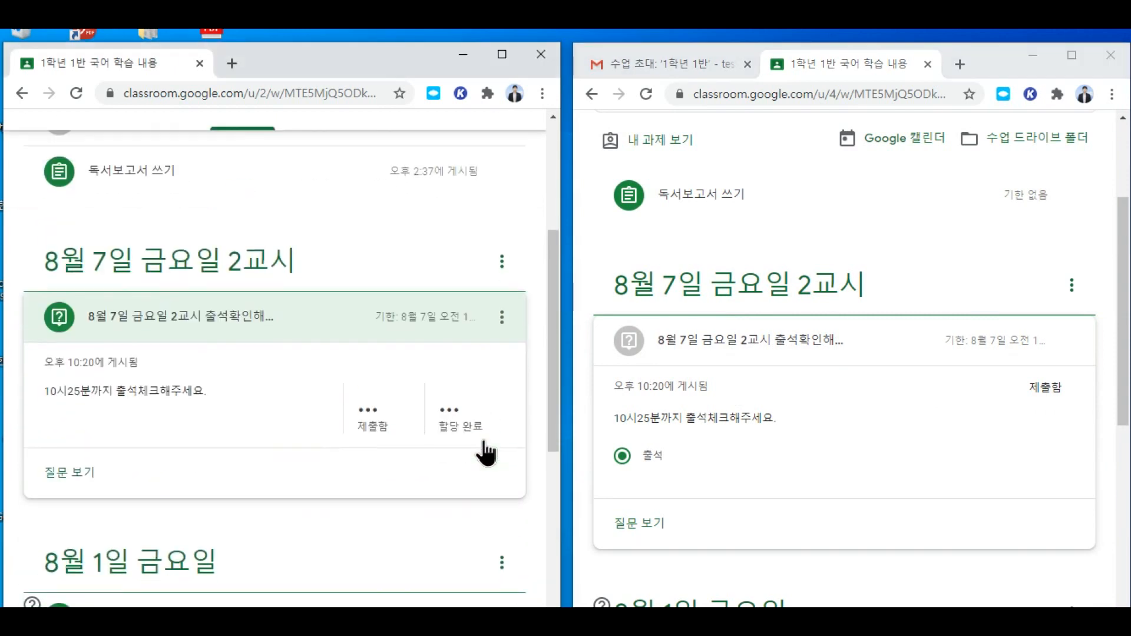
{"action": "left_click", "coordinate": [449, 406]}
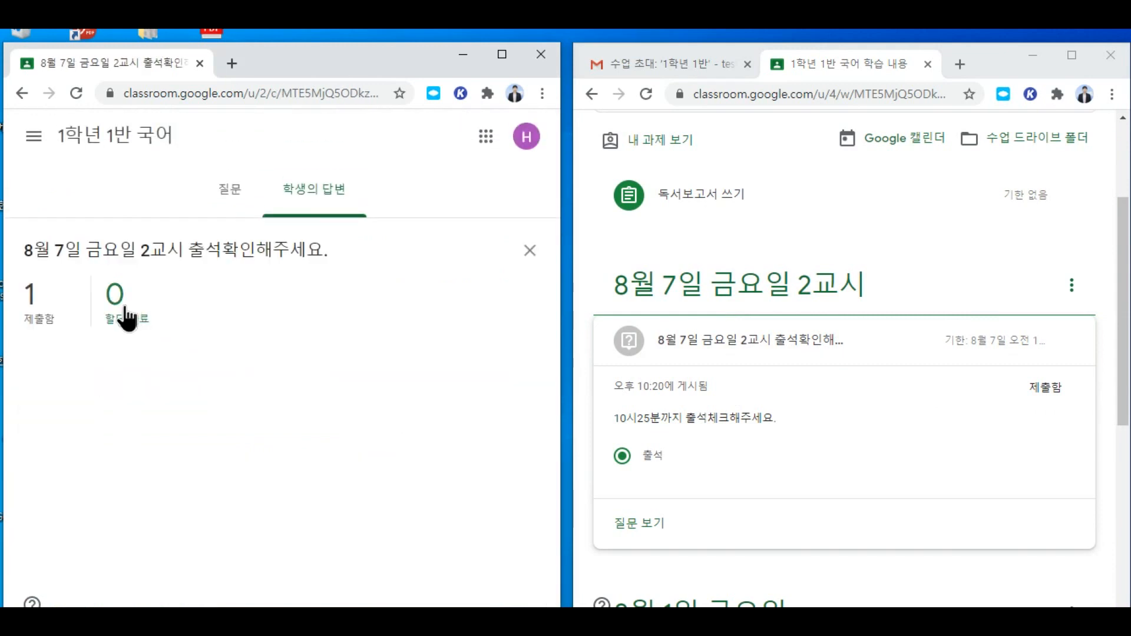
{"action": "left_click", "coordinate": [27, 294]}
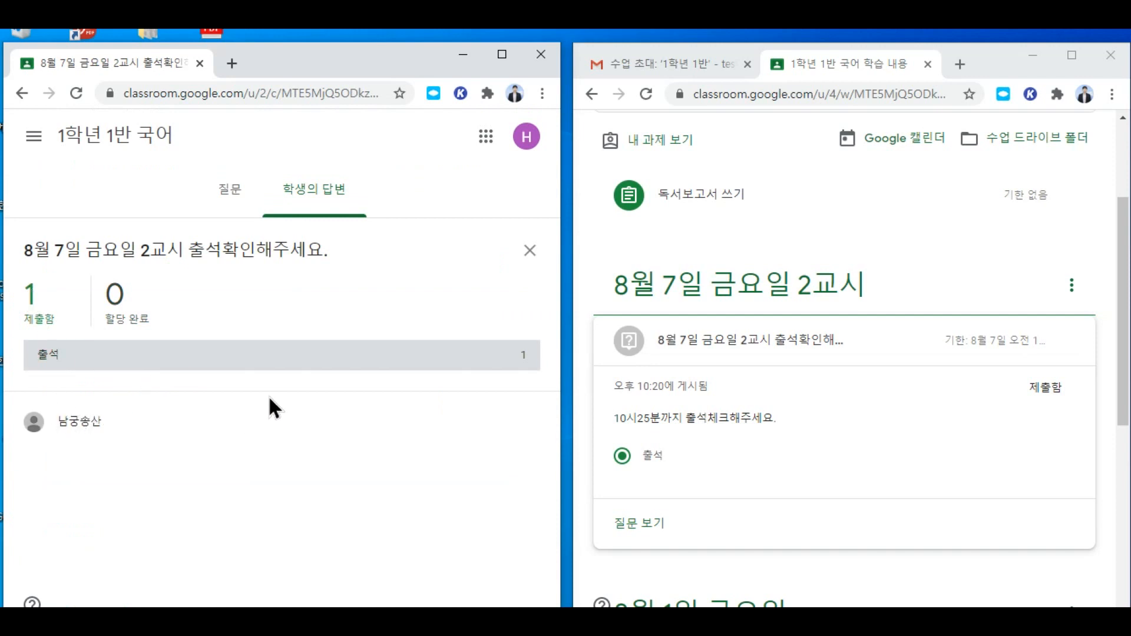
Step: Open that student's 출석 answer, view its submission history, and close it
{"action": "left_click", "coordinate": [502, 54]}
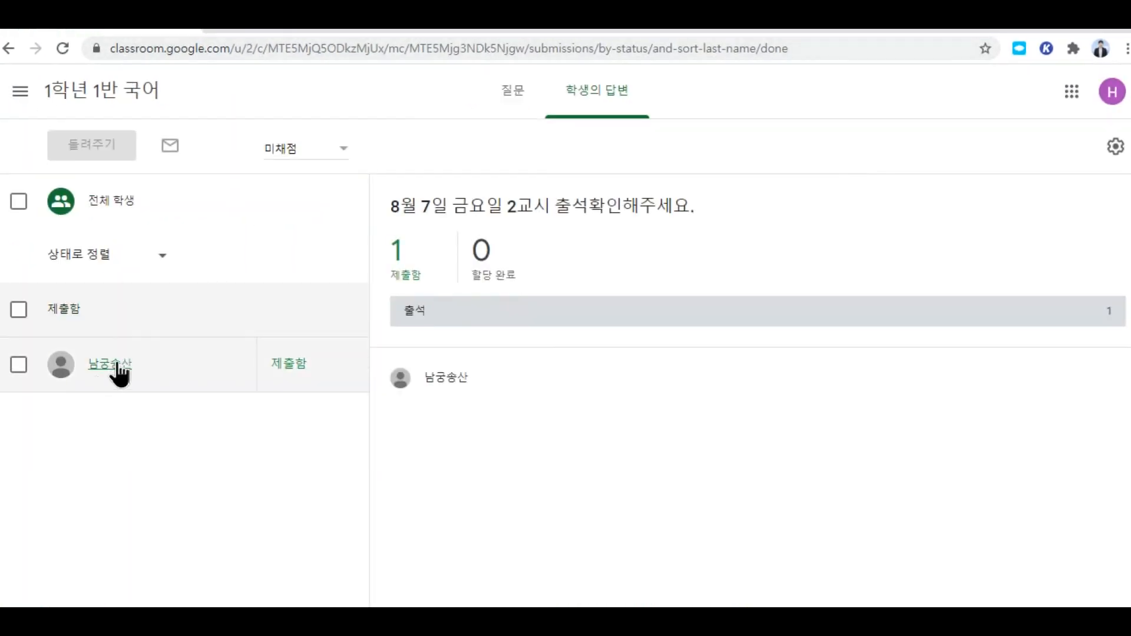
{"action": "left_click", "coordinate": [118, 365]}
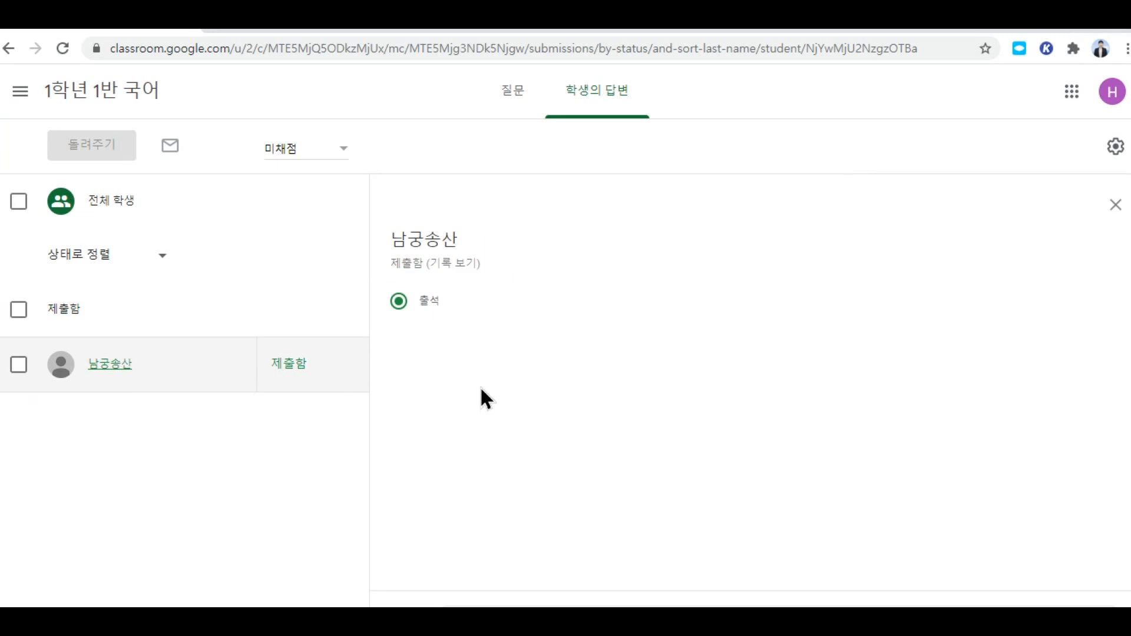
{"action": "left_click", "coordinate": [450, 264]}
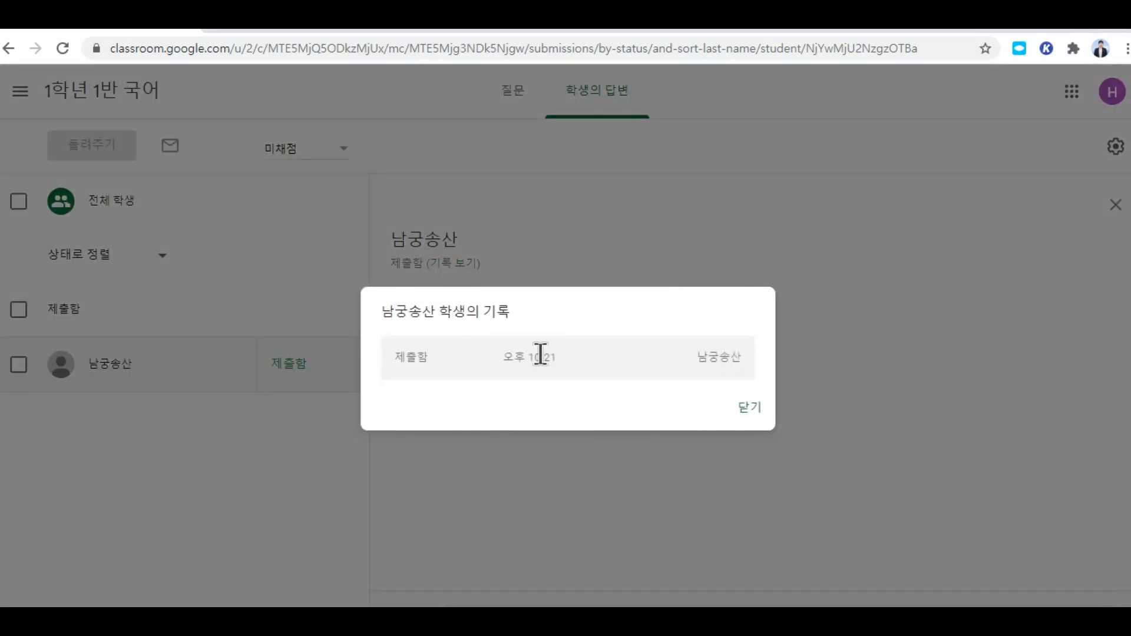
{"action": "left_click", "coordinate": [748, 407]}
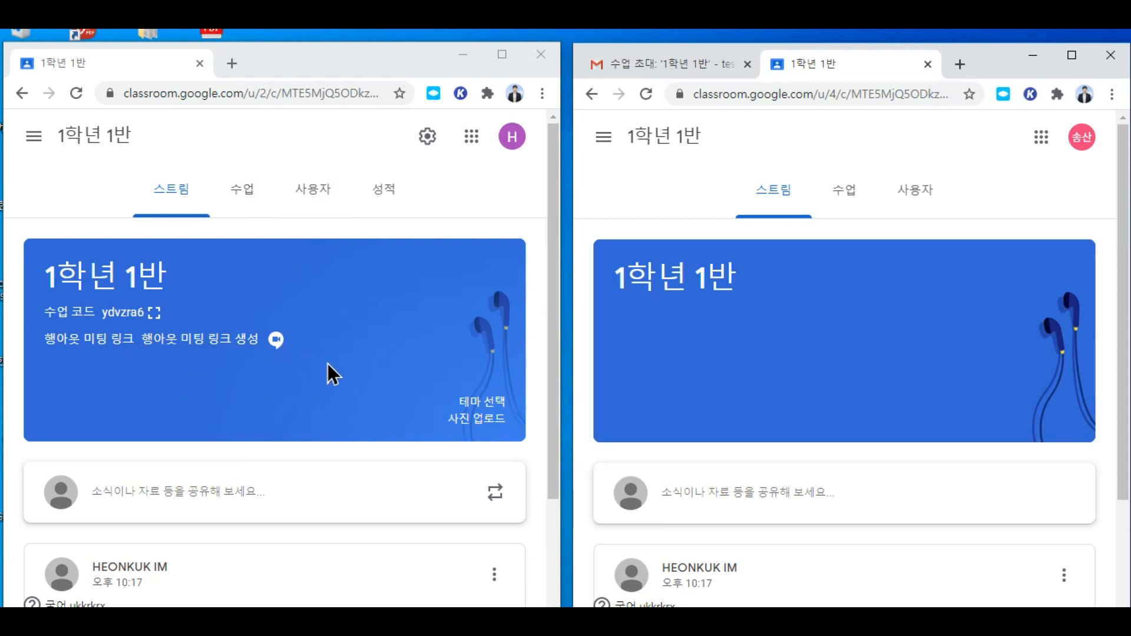
Step: Create a 행아웃 미팅 link in 1학년 1반's class settings, leaving 학생에게 공개 on, and save
{"action": "left_click", "coordinate": [428, 138]}
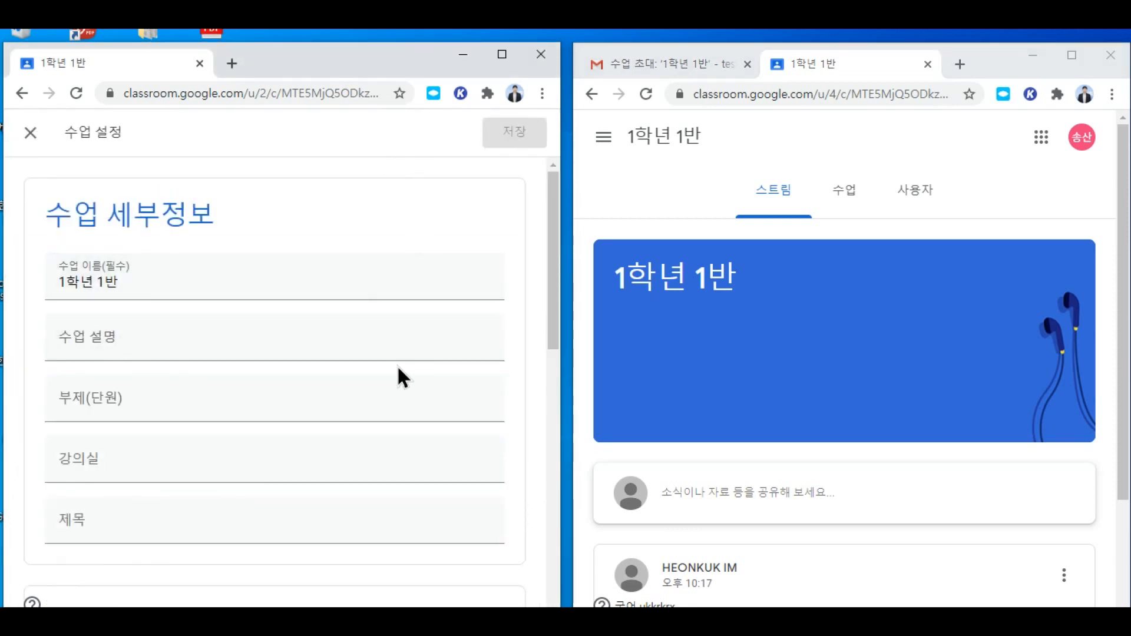
{"action": "scroll", "coordinate": [399, 379], "scroll_direction": "down", "scroll_amount": 3}
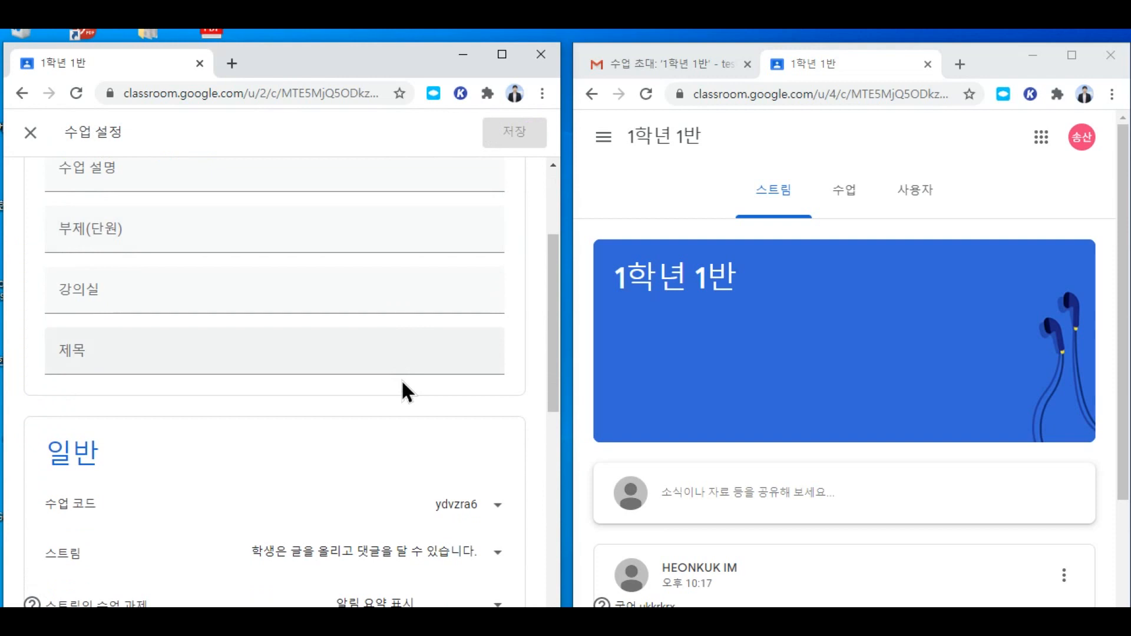
{"action": "scroll", "coordinate": [400, 379], "scroll_direction": "down", "scroll_amount": 4}
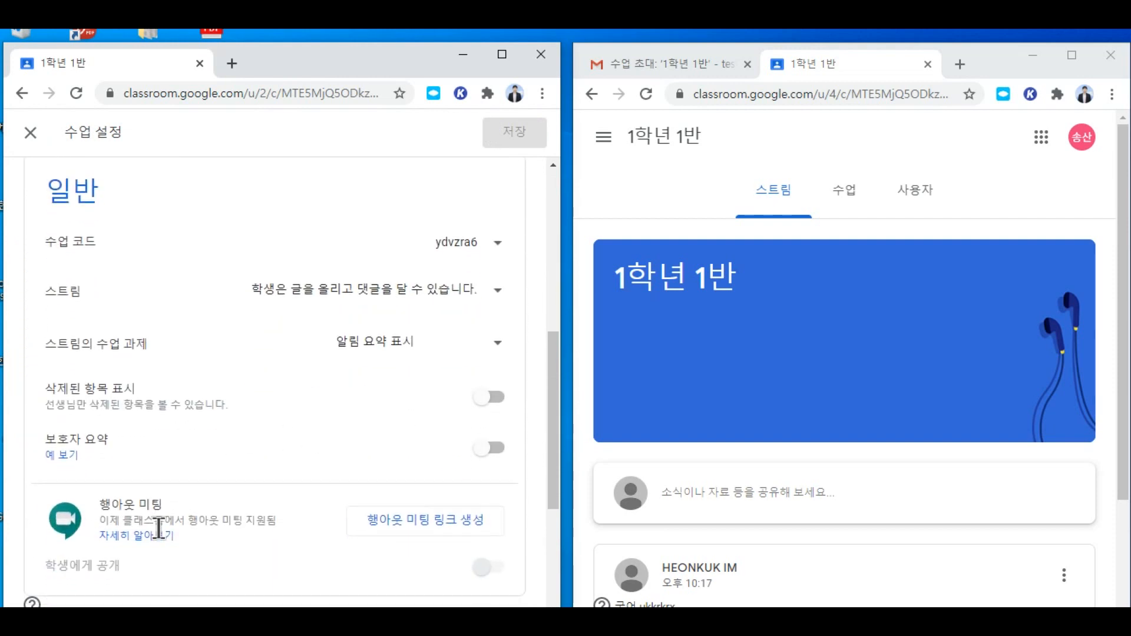
{"action": "scroll", "coordinate": [423, 428], "scroll_direction": "down", "scroll_amount": 3}
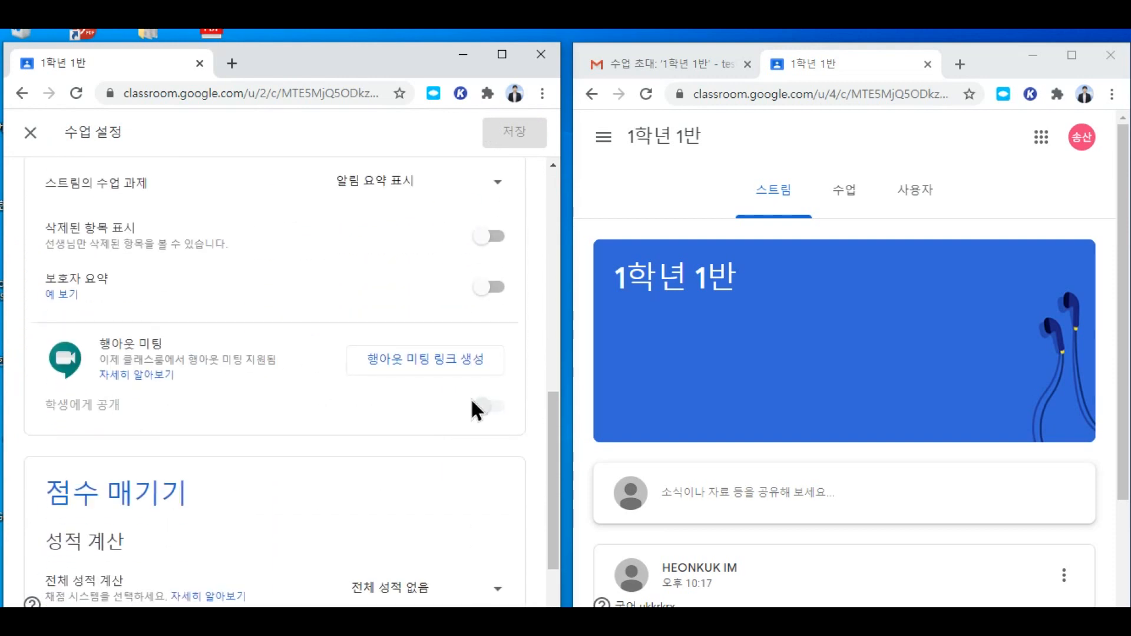
{"action": "left_click", "coordinate": [480, 360]}
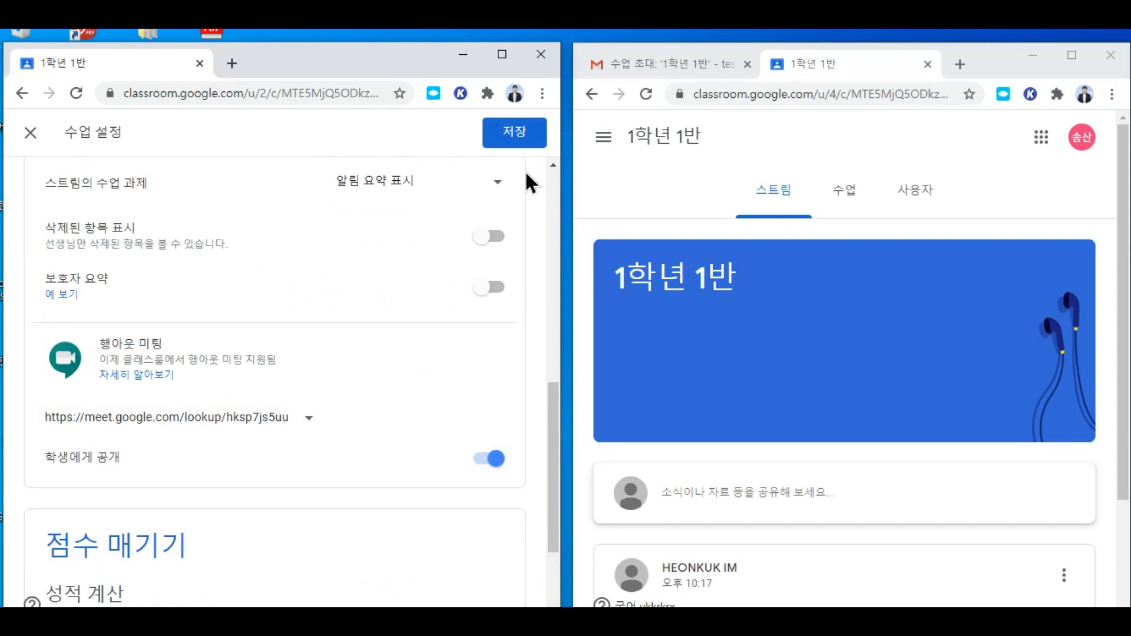
{"action": "left_click", "coordinate": [514, 135]}
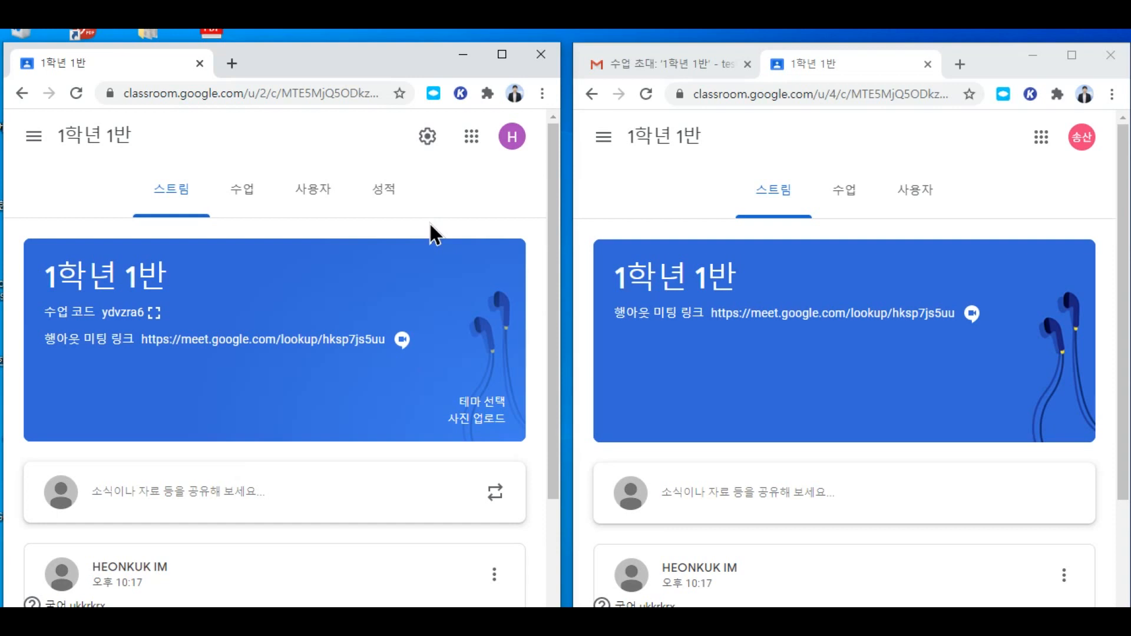
{"action": "left_click", "coordinate": [236, 197]}
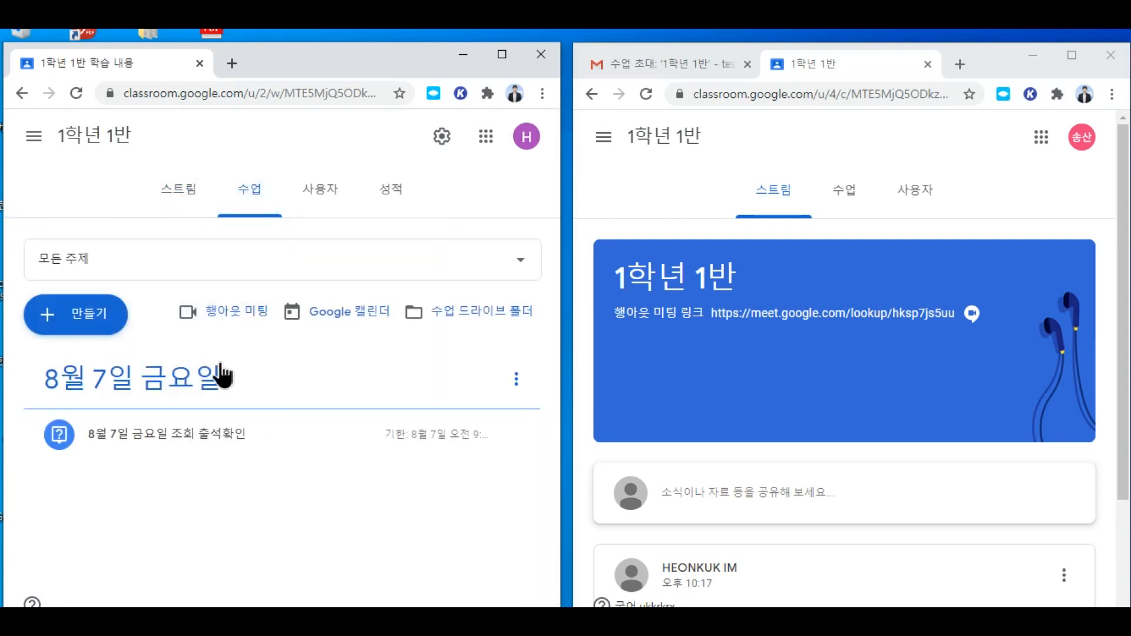
{"action": "left_click", "coordinate": [189, 197]}
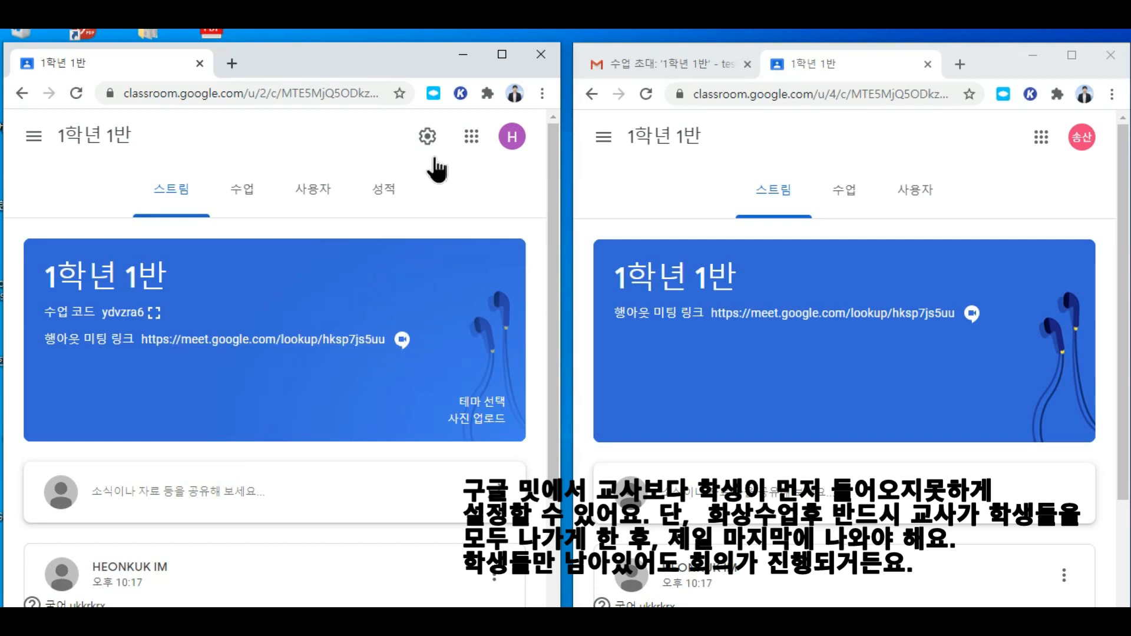
Step: Turn off 학생에게 공개 for the 행아웃 미팅 link in class settings and save
{"action": "left_click", "coordinate": [427, 137]}
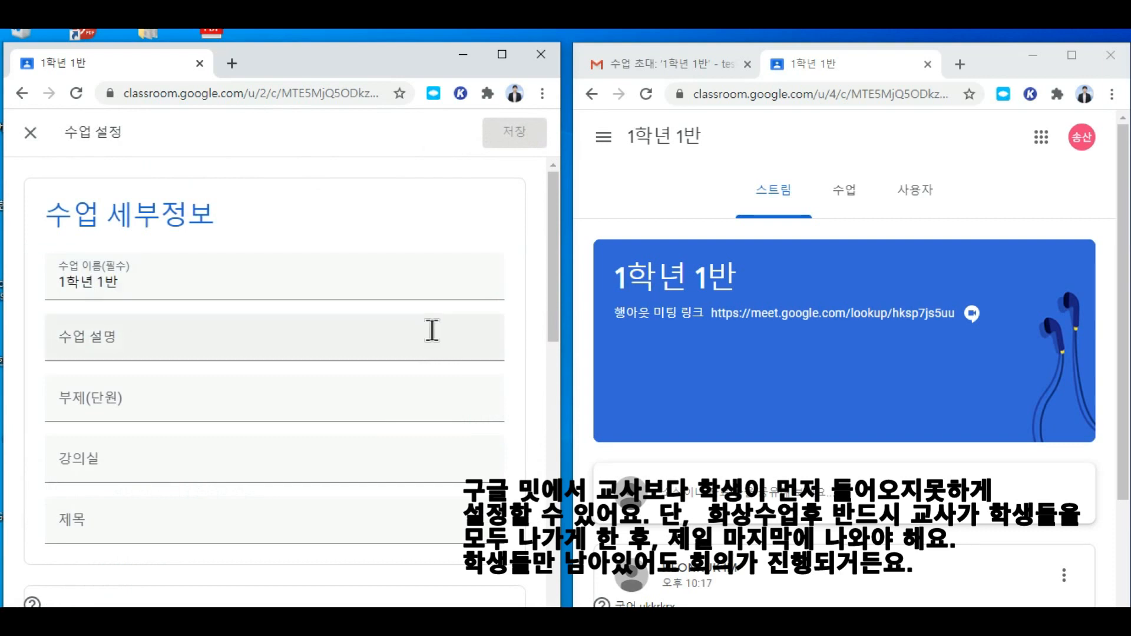
{"action": "scroll", "coordinate": [371, 459], "scroll_direction": "down", "scroll_amount": 15}
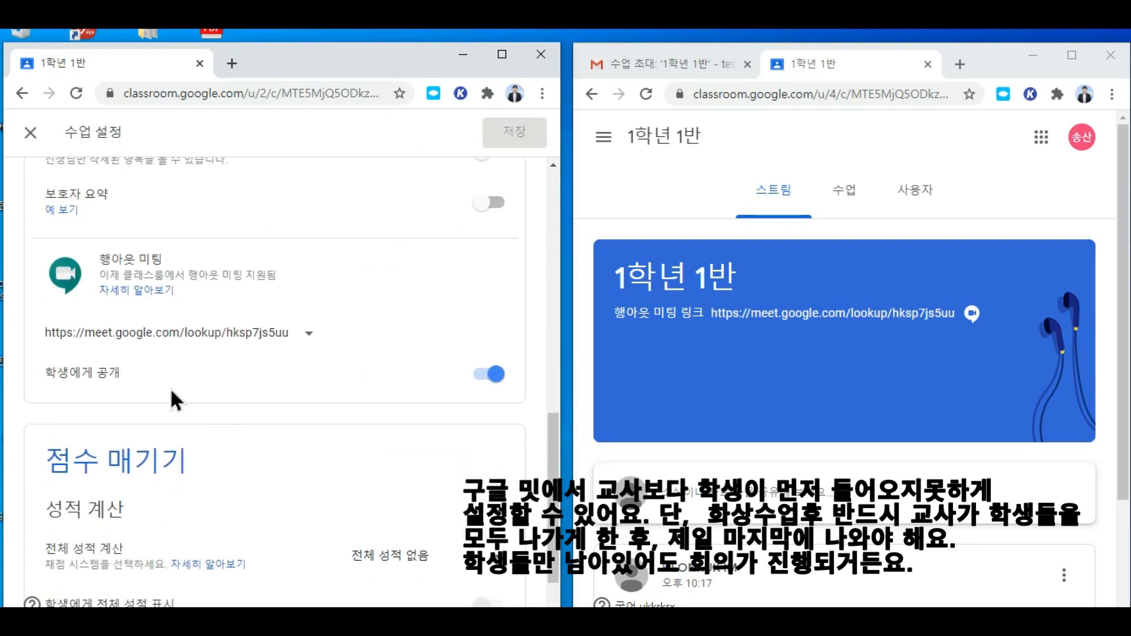
{"action": "left_click", "coordinate": [479, 377]}
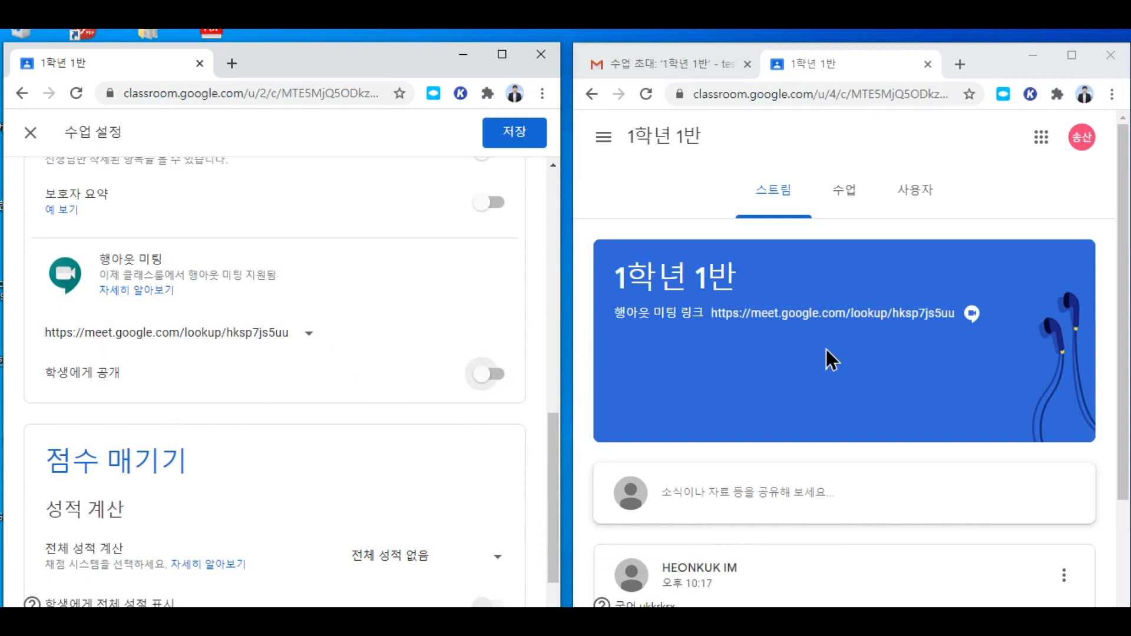
{"action": "left_click", "coordinate": [518, 138]}
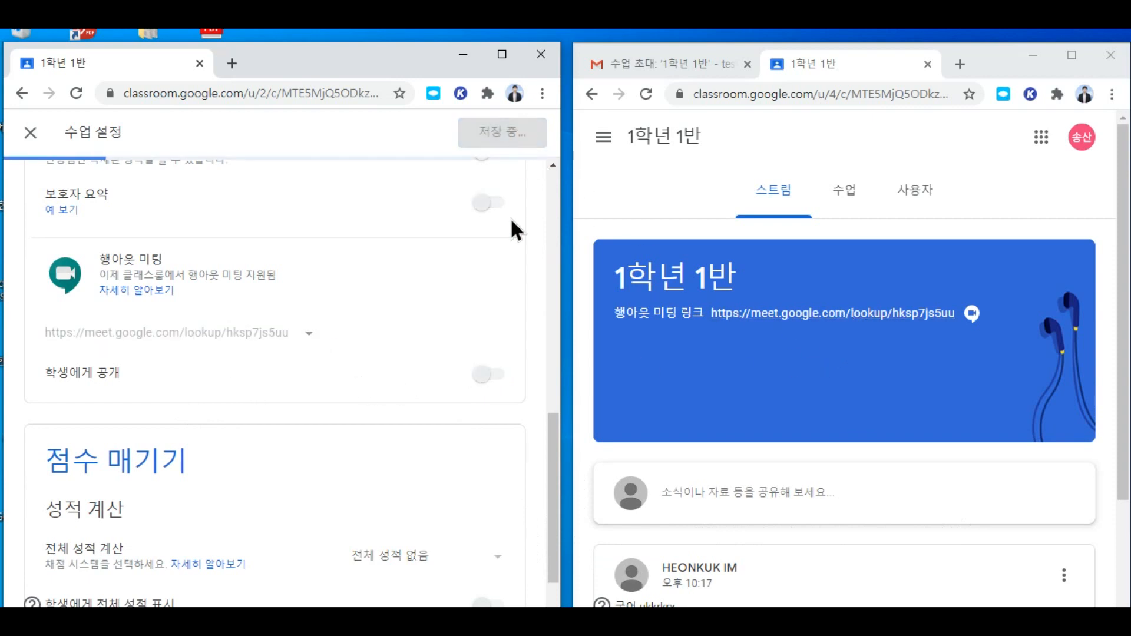
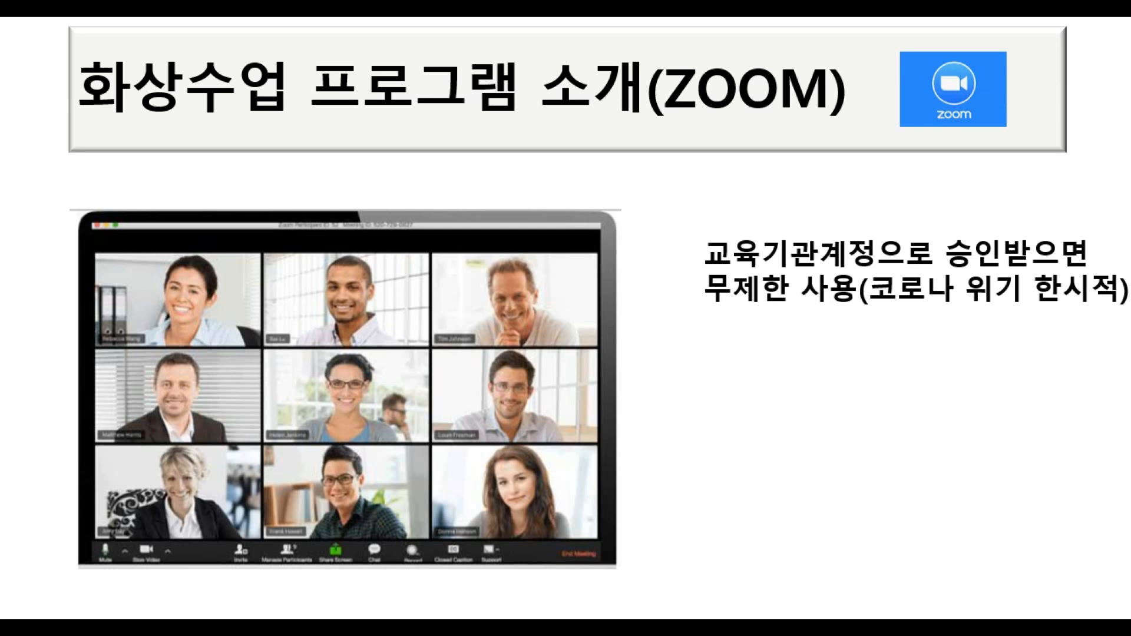
Step: Reveal the remaining Zoom feature points on the slide, then leave the slideshow
{"action": "key", "text": "Right"}
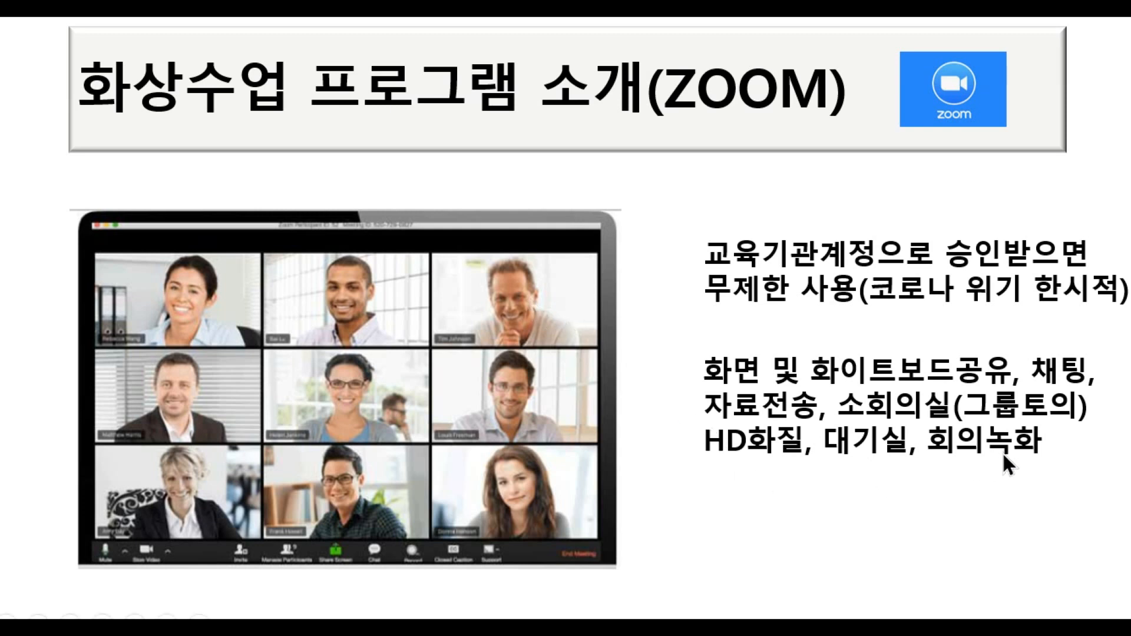
{"action": "left_click", "coordinate": [1030, 464]}
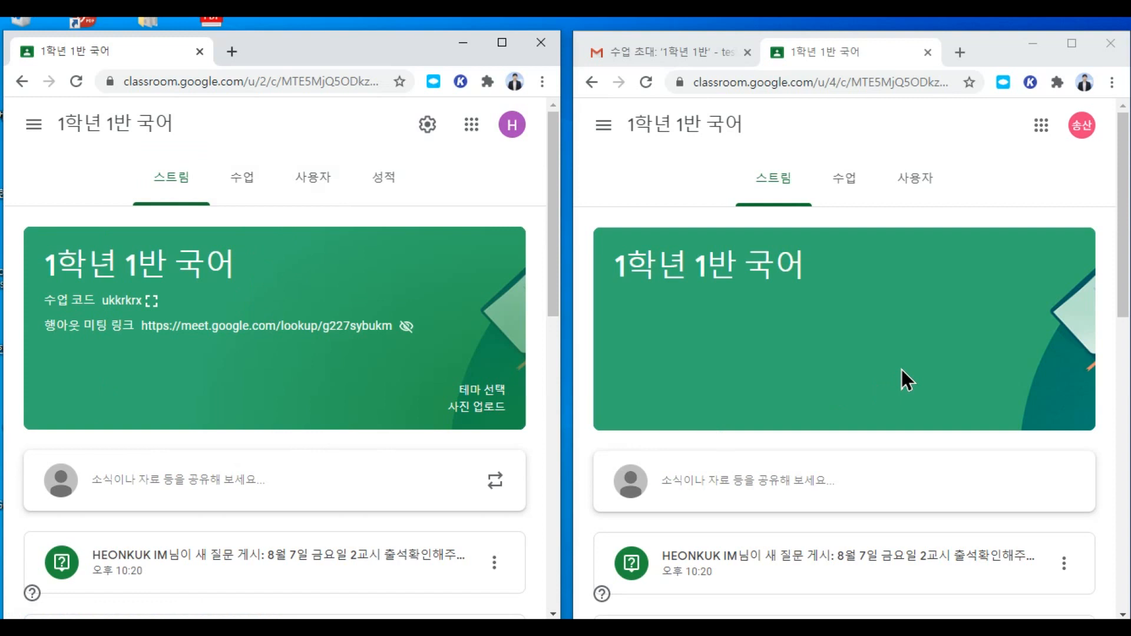
Step: Start a new 과제 from the 1학년 1반 국어 classwork page and maximize the form
{"action": "left_click", "coordinate": [254, 186]}
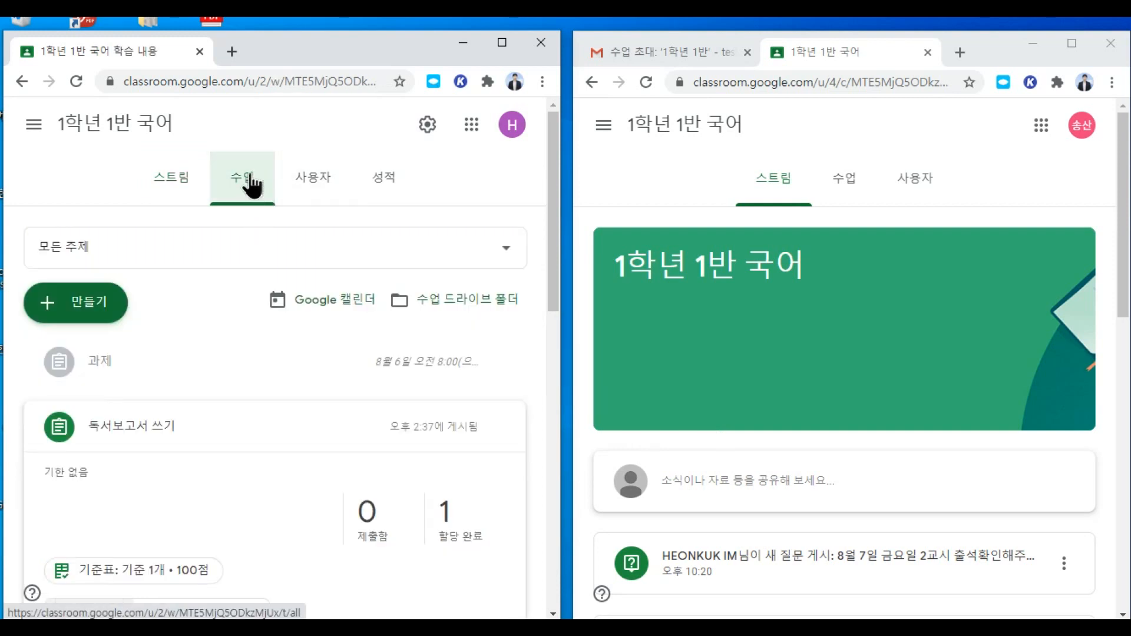
{"action": "left_click", "coordinate": [94, 311]}
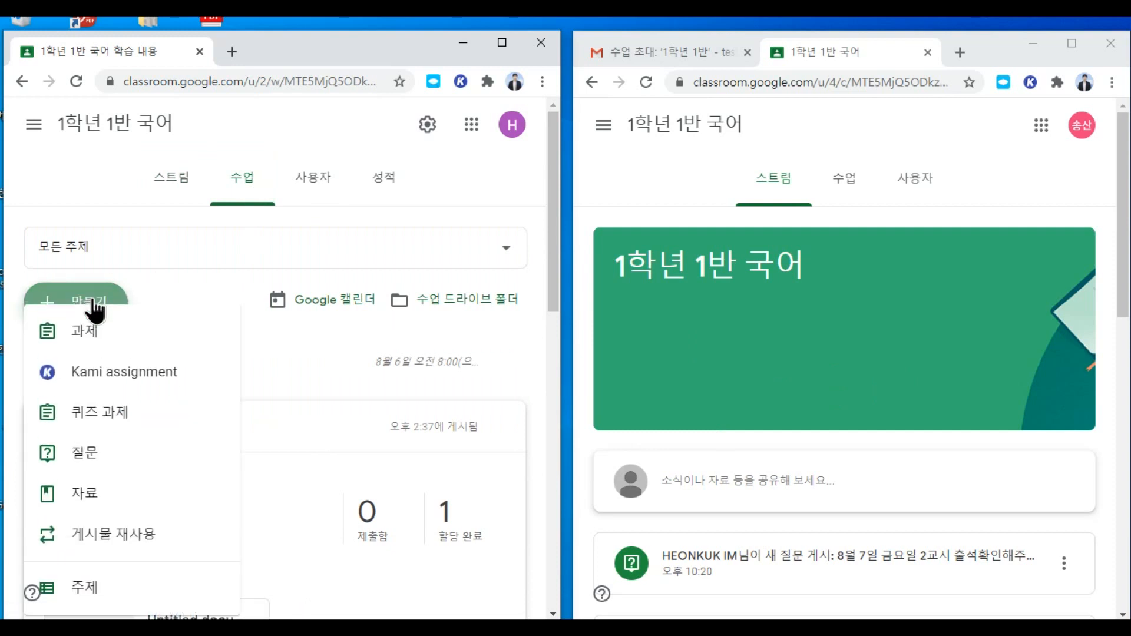
{"action": "left_click", "coordinate": [120, 336]}
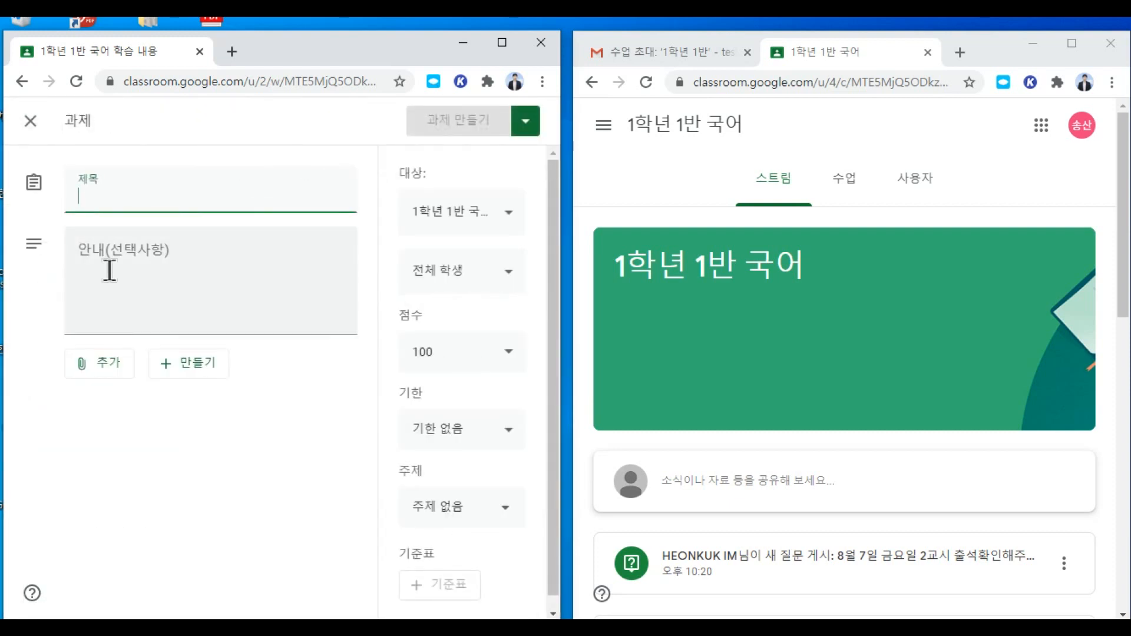
{"action": "left_click", "coordinate": [502, 43]}
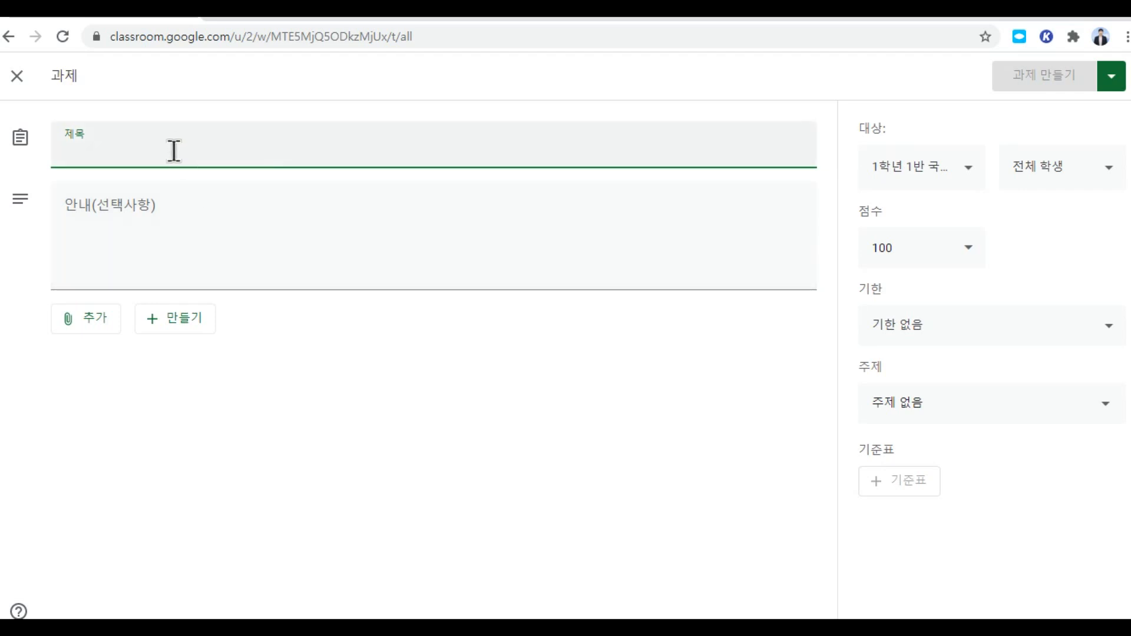
Step: Title the assignment 독서감상문쓰기 과제 with the instruction 꼭 제출해주세요
{"action": "type", "text": "독서감상문"}
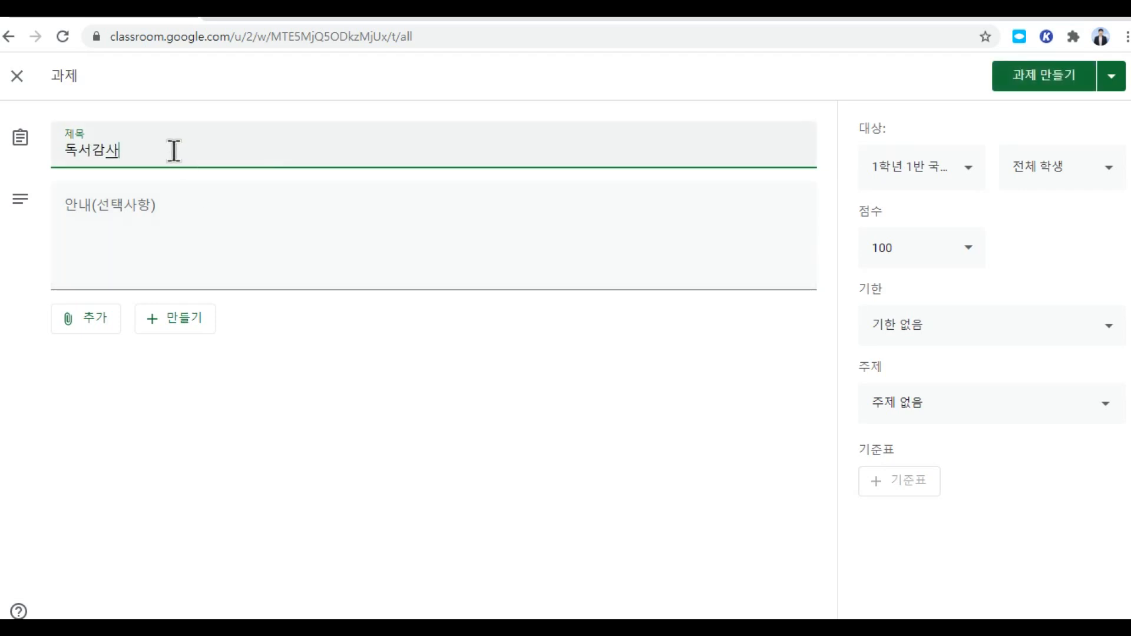
{"action": "type", "text": "쓰기 과제"}
{"action": "left_click", "coordinate": [192, 219]}
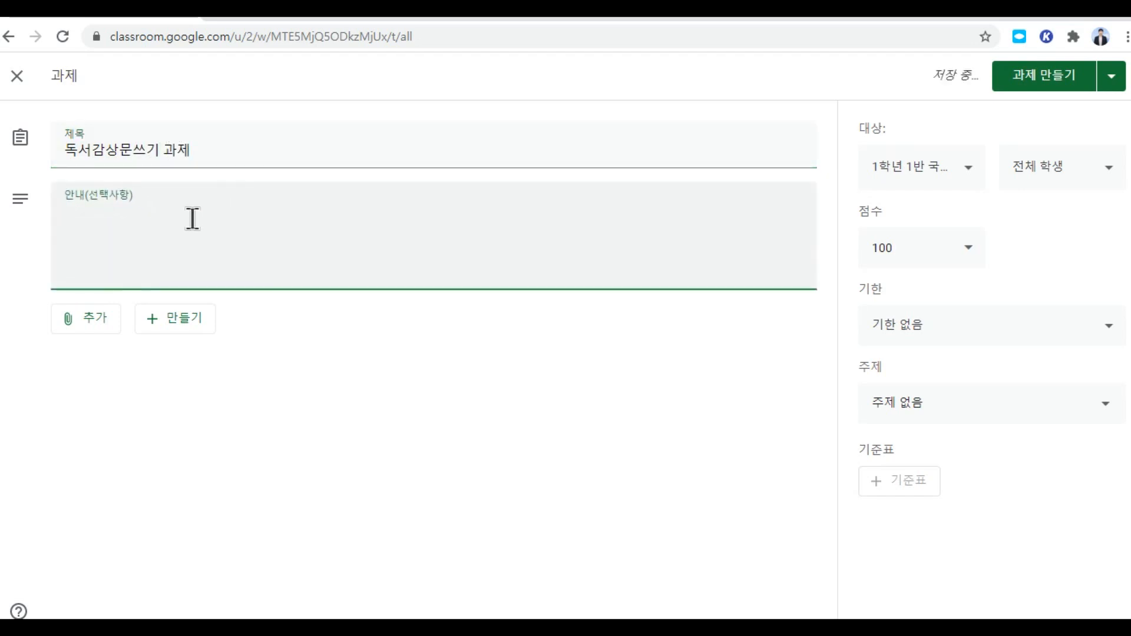
{"action": "type", "text": "꼭 제"}
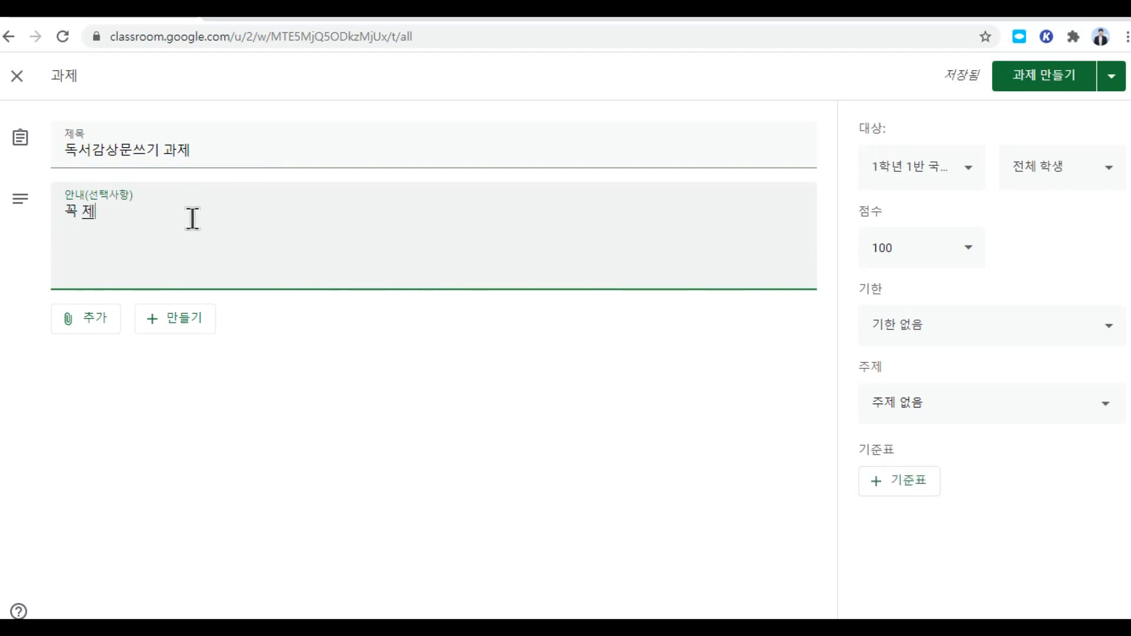
{"action": "type", "text": "출해주세요."}
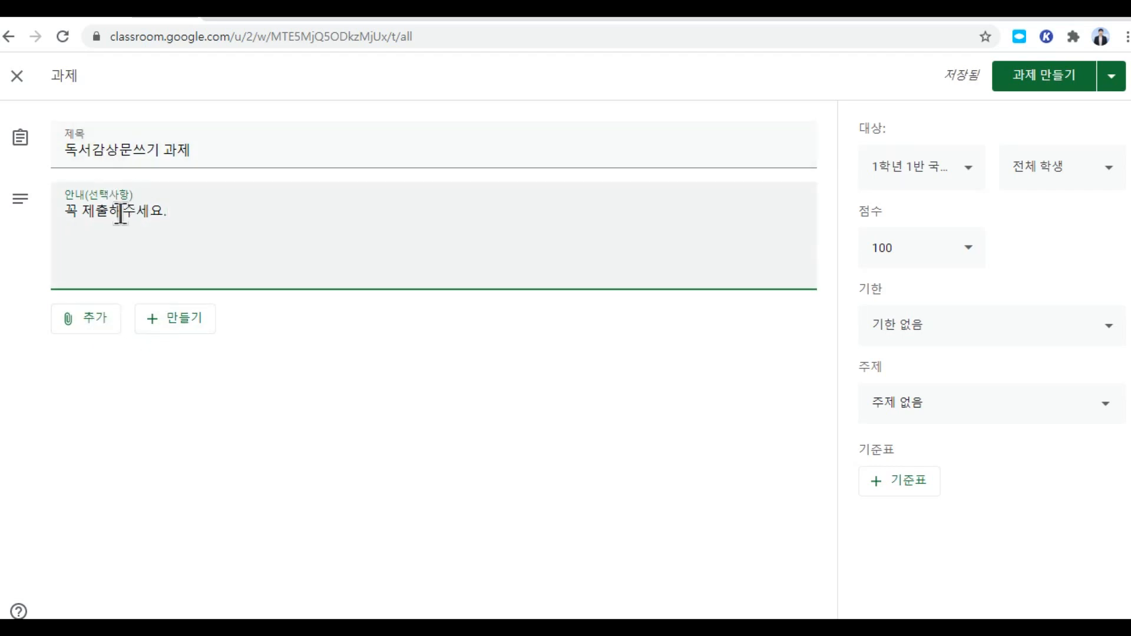
{"action": "left_click", "coordinate": [104, 333]}
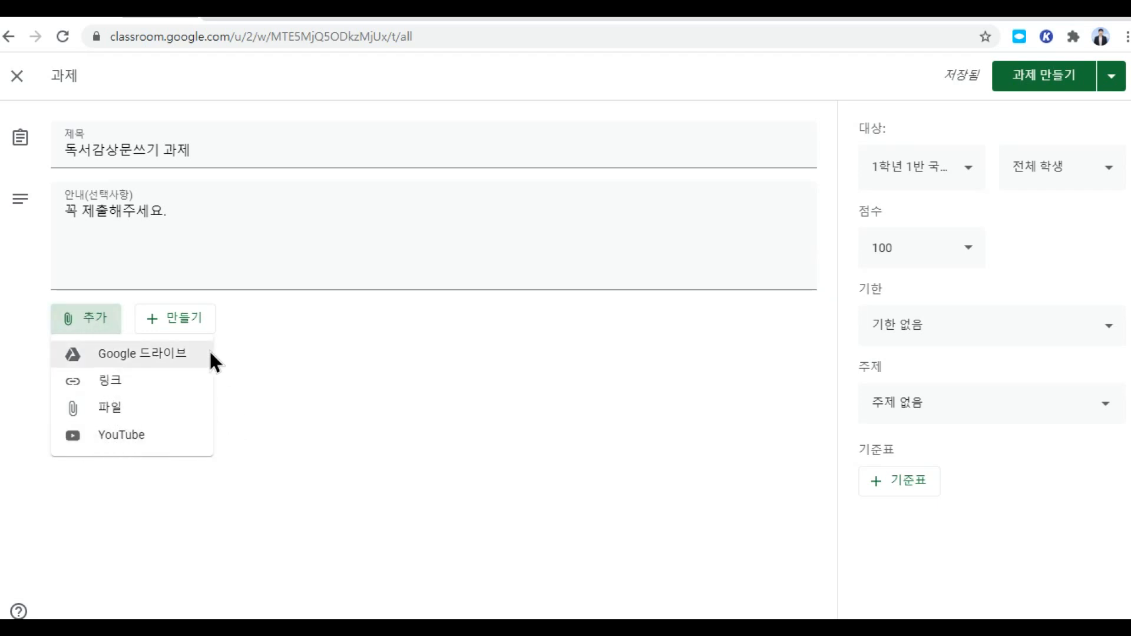
Step: Attach a newly created Google Docs document to the assignment and open it
{"action": "left_click", "coordinate": [184, 323]}
{"action": "left_click", "coordinate": [184, 326]}
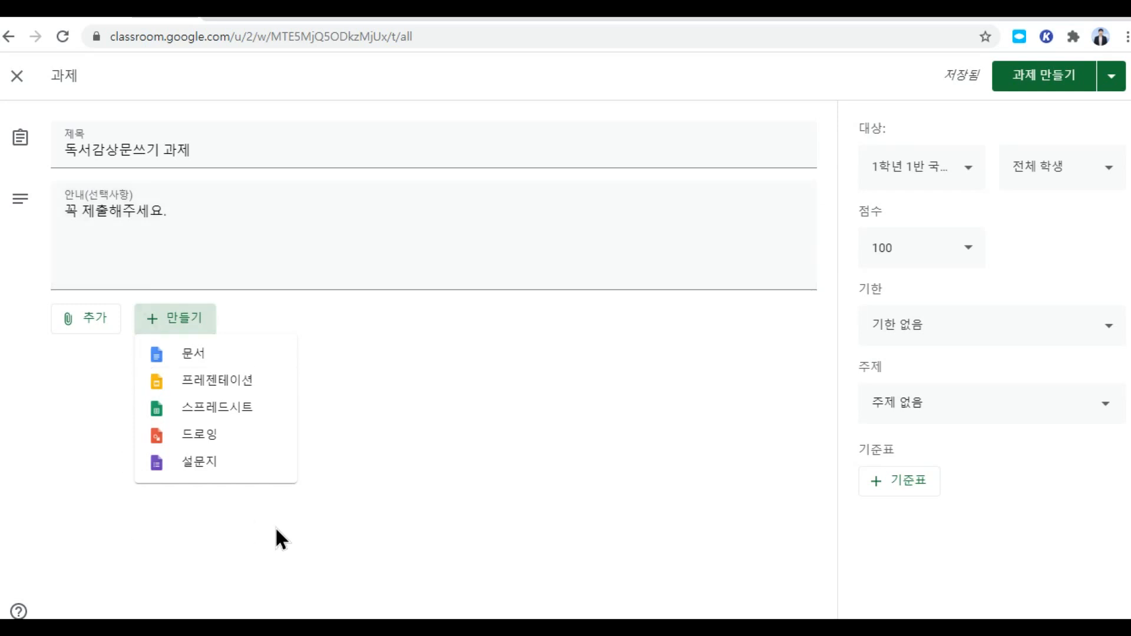
{"action": "left_click", "coordinate": [192, 354]}
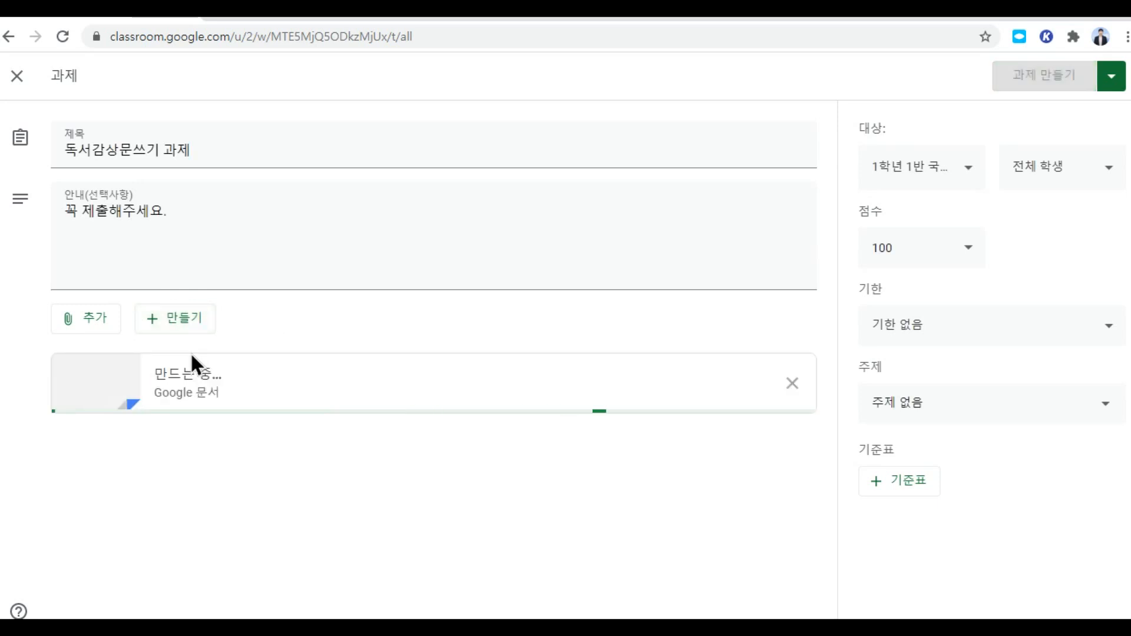
{"action": "left_click", "coordinate": [224, 397]}
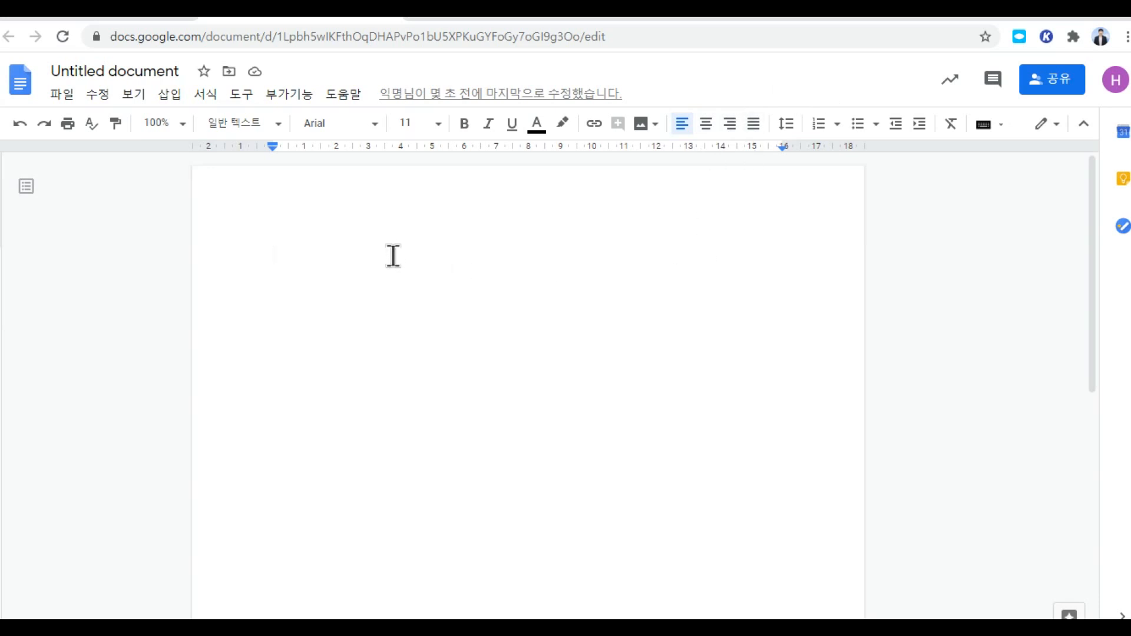
Step: Write the 300-character 독서 감상 instruction, add a tall 1x1 table beneath it, and close the doc
{"action": "type", "text": "독서 감상문을 300자 이내로"}
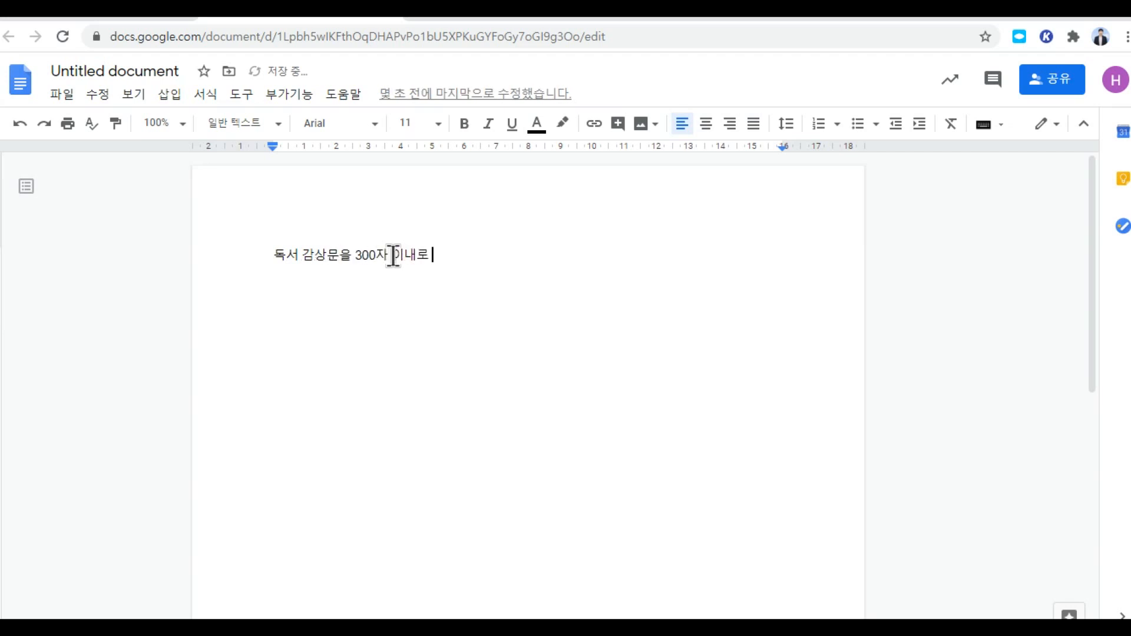
{"action": "type", "text": "해주세요."}
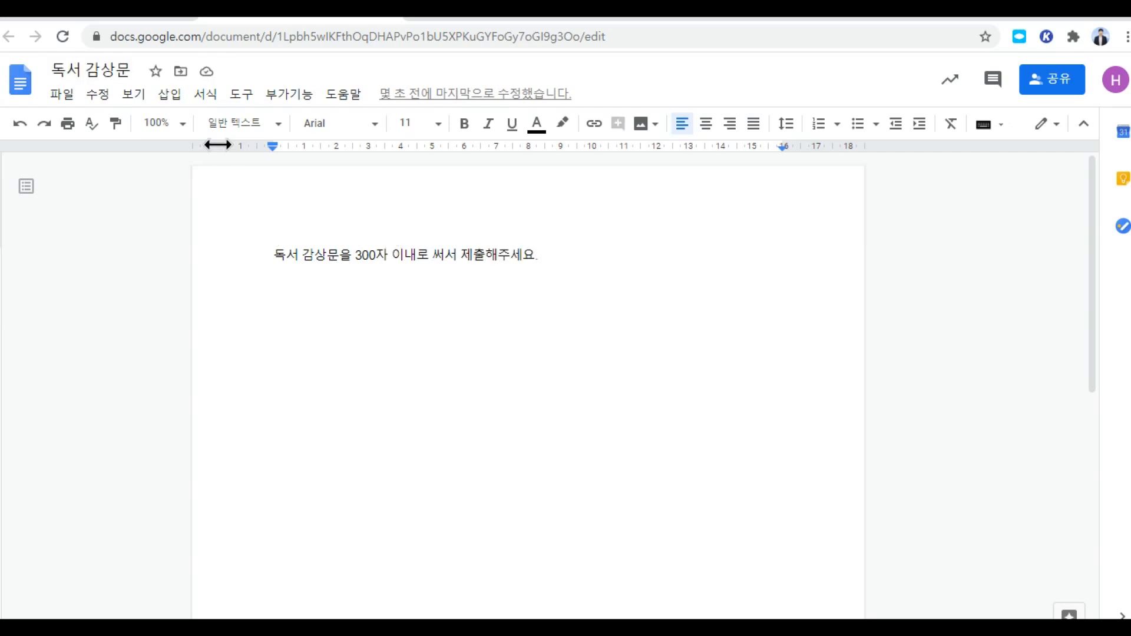
{"action": "left_click", "coordinate": [171, 99]}
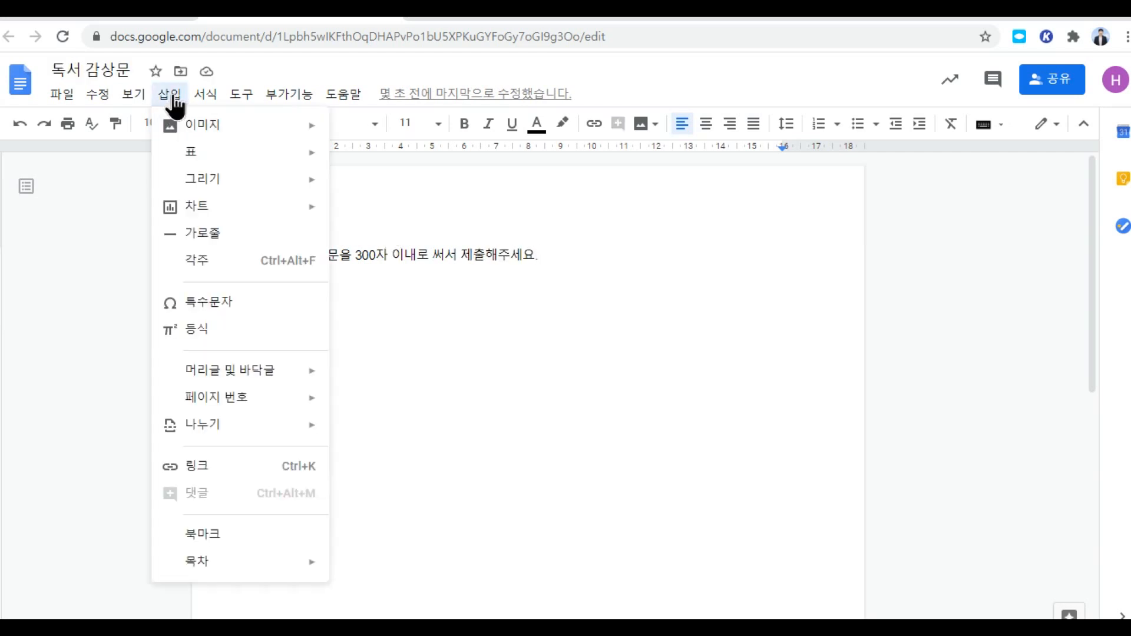
{"action": "mouse_move", "coordinate": [202, 163]}
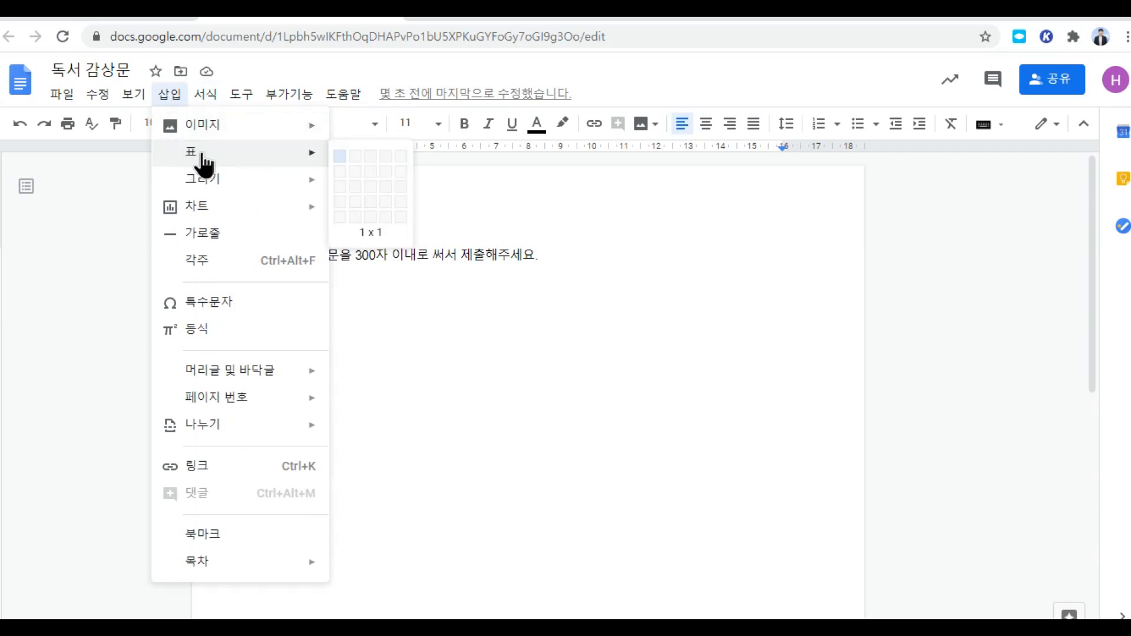
{"action": "left_click", "coordinate": [334, 153]}
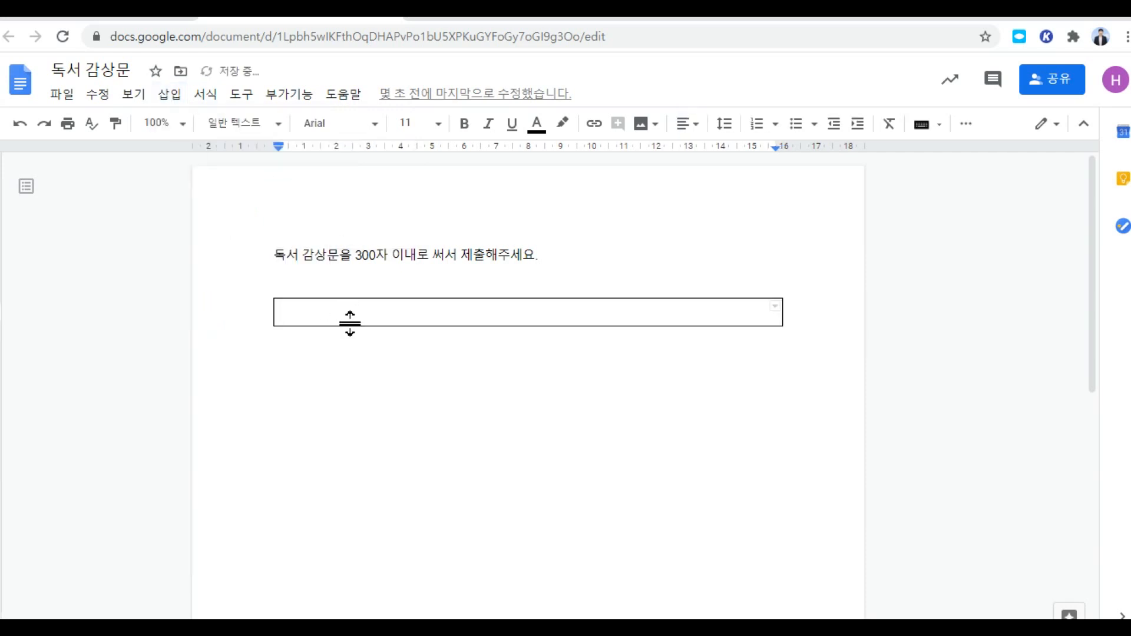
{"action": "key", "text": "Return"}
{"action": "key", "text": "Return"}
{"action": "key", "text": "Return"}
{"action": "key", "text": "Return"}
{"action": "key", "text": "Return"}
{"action": "key", "text": "Return"}
{"action": "key", "text": "Return"}
{"action": "key", "text": "Return"}
{"action": "key", "text": "Return"}
{"action": "key", "text": "Return"}
{"action": "key", "text": "Return"}
{"action": "key", "text": "Return"}
{"action": "key", "text": "Return"}
{"action": "key", "text": "Return"}
{"action": "key", "text": "Return"}
{"action": "key", "text": "Return"}
{"action": "key", "text": "Return"}
{"action": "key", "text": "Return"}
{"action": "key", "text": "Return"}
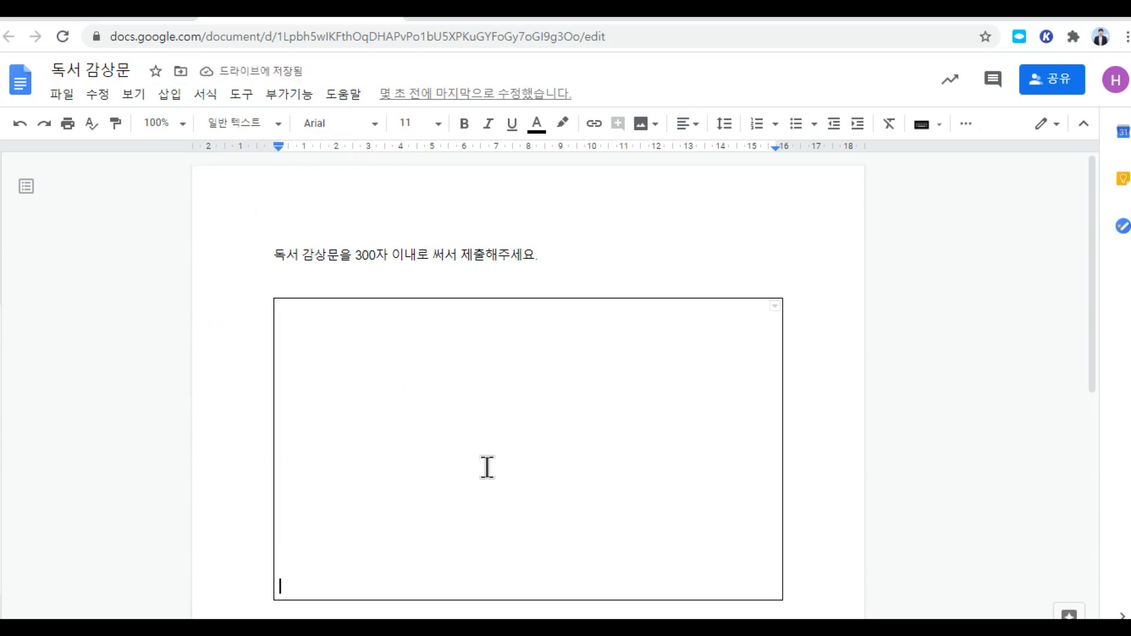
{"action": "left_click", "coordinate": [628, 290]}
{"action": "key", "text": "BackSpace"}
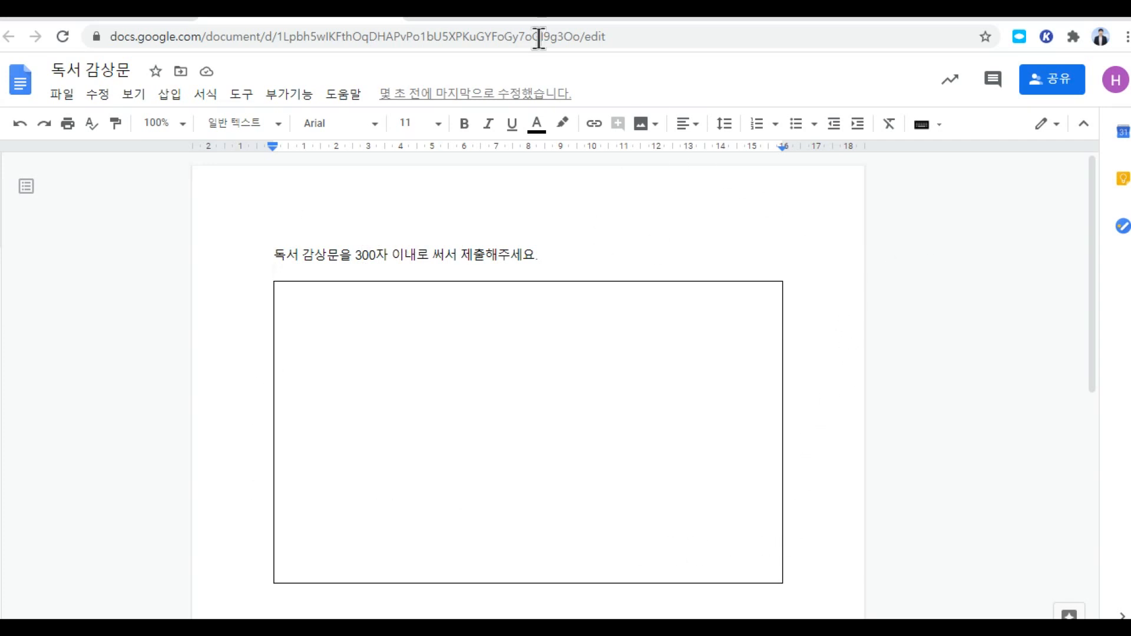
{"action": "left_click", "coordinate": [393, 17]}
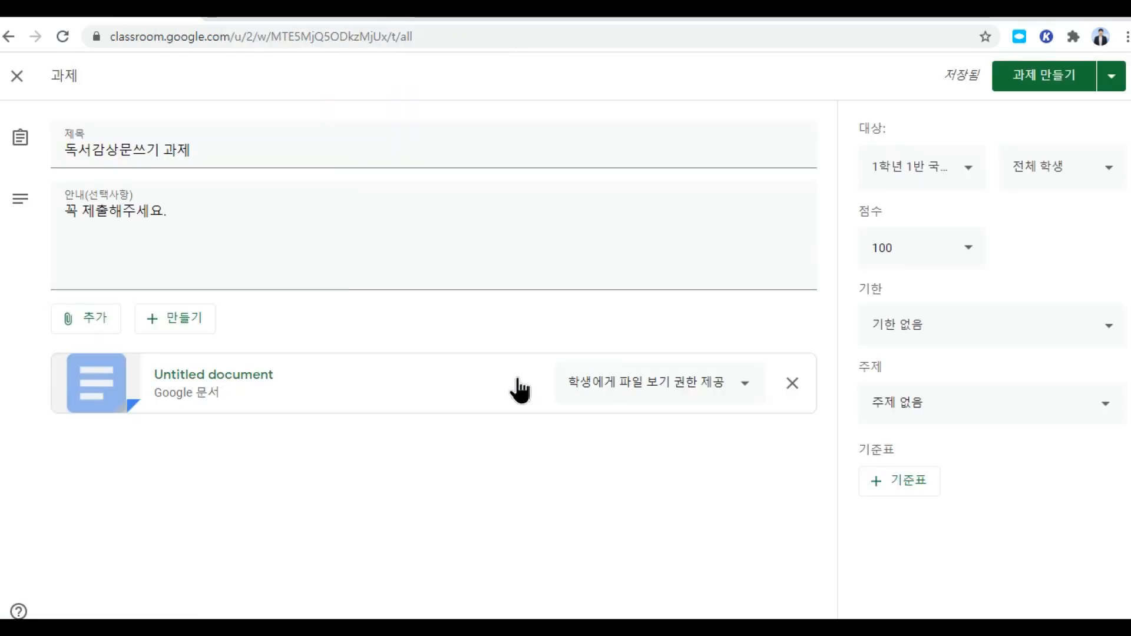
Step: Try the attachment's per-student copy option, then switch it to student edit access
{"action": "left_click", "coordinate": [748, 392]}
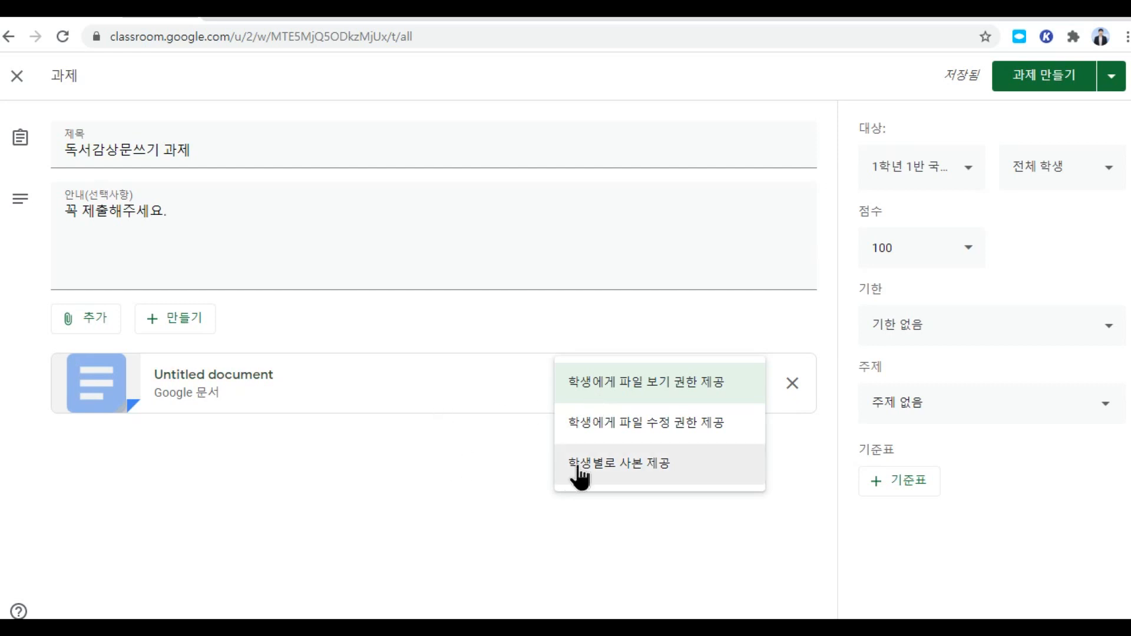
{"action": "left_click", "coordinate": [628, 471]}
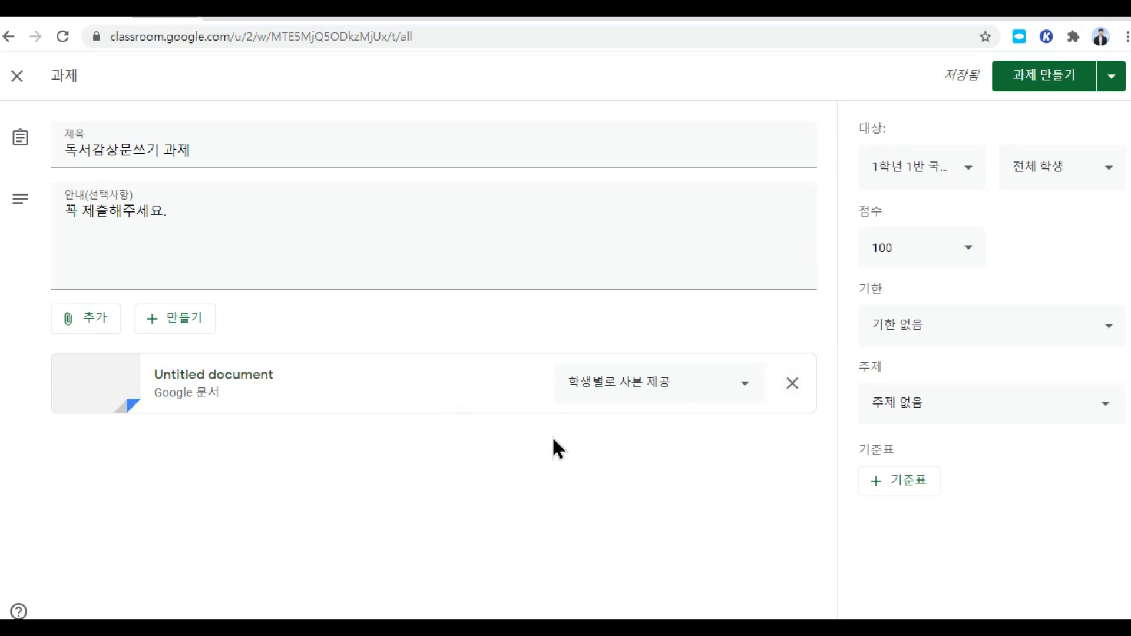
{"action": "left_click", "coordinate": [742, 384]}
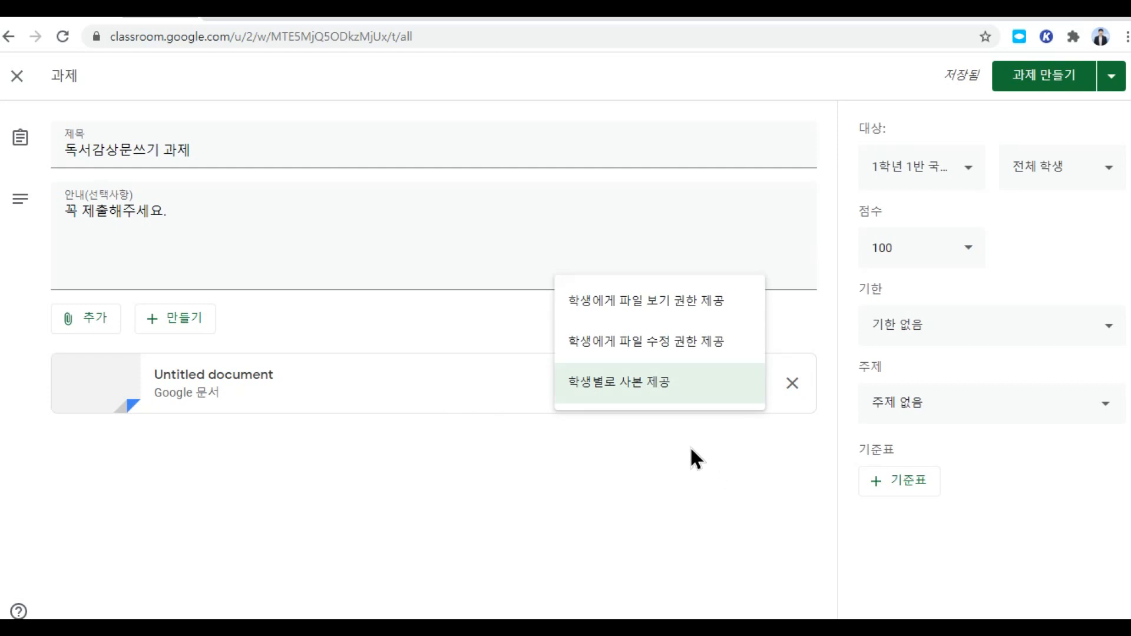
{"action": "left_click", "coordinate": [617, 342]}
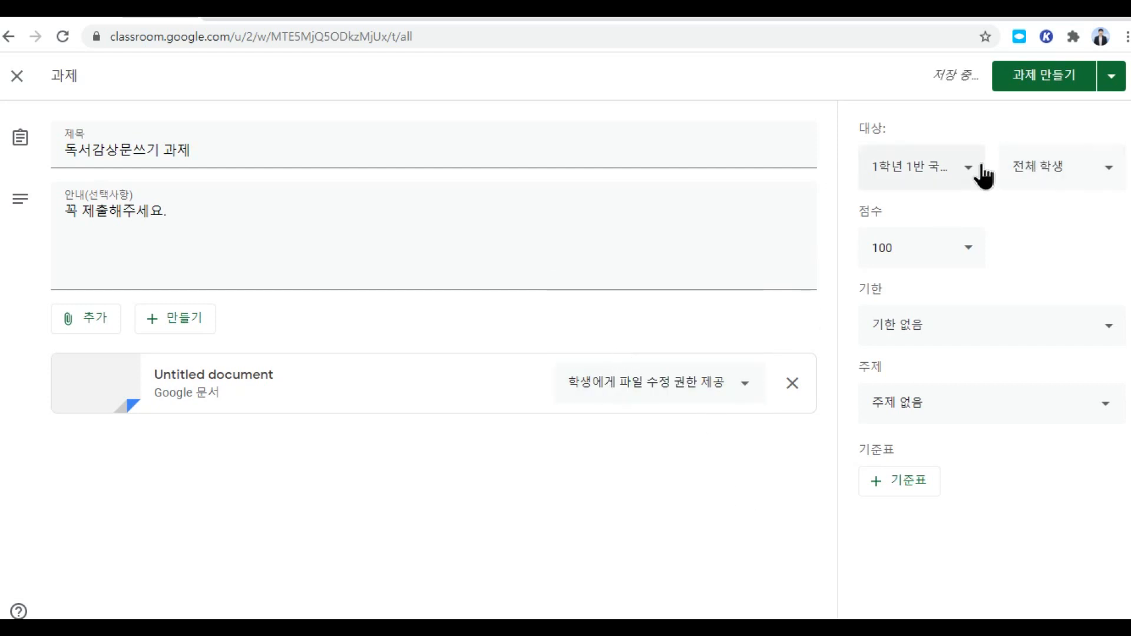
Step: Untick and re-tick the students and whole class so everyone remains assigned
{"action": "left_click", "coordinate": [1095, 171]}
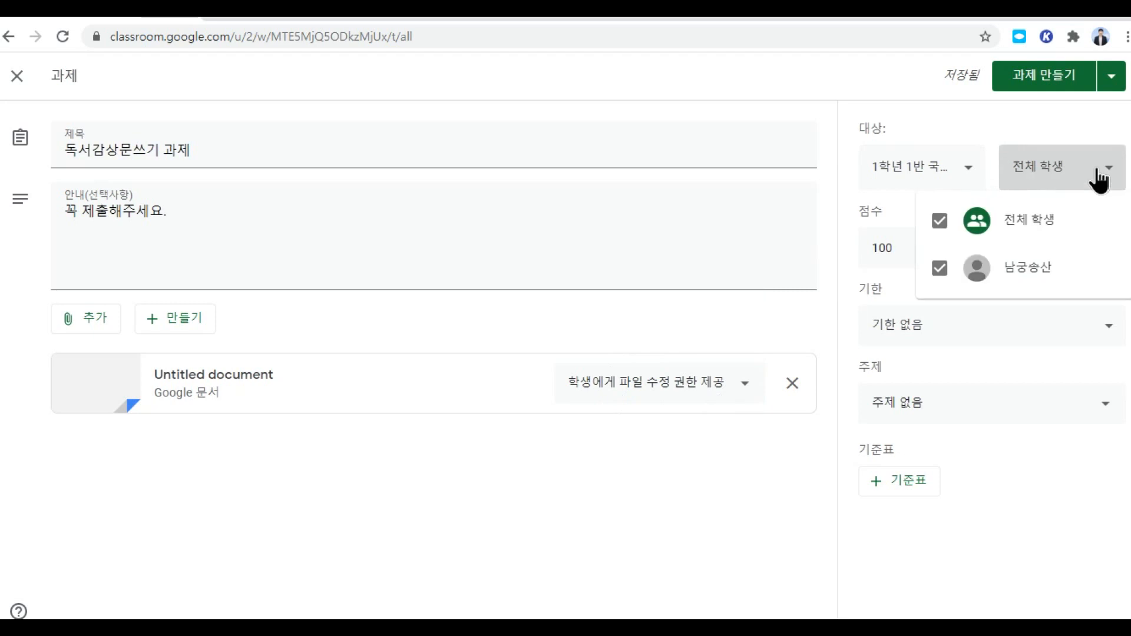
{"action": "left_click", "coordinate": [939, 271]}
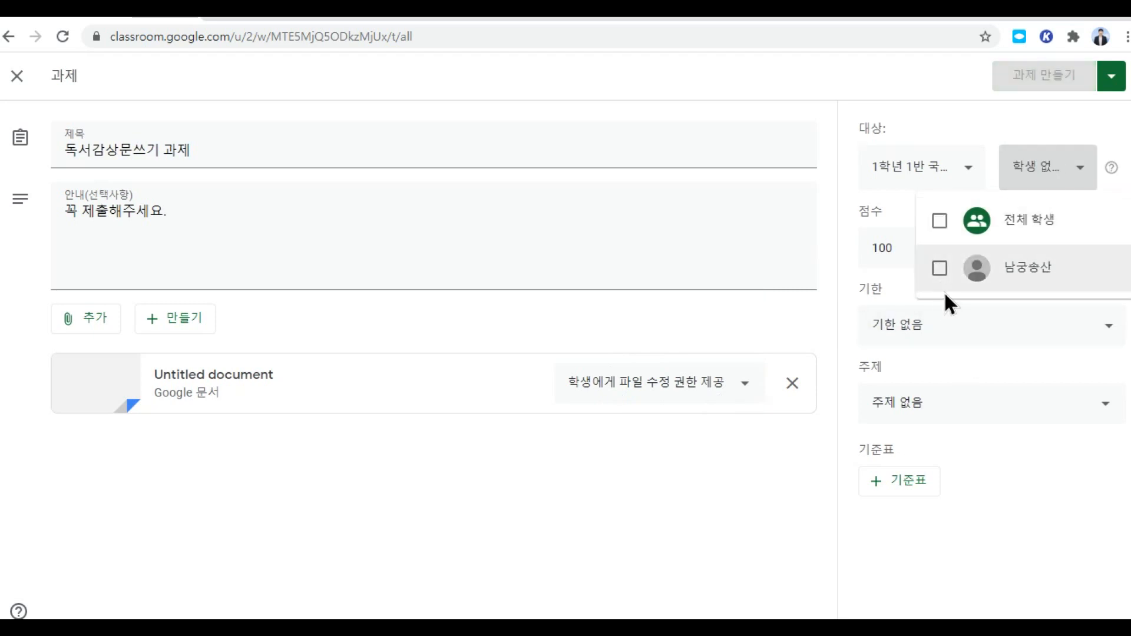
{"action": "left_click", "coordinate": [940, 270]}
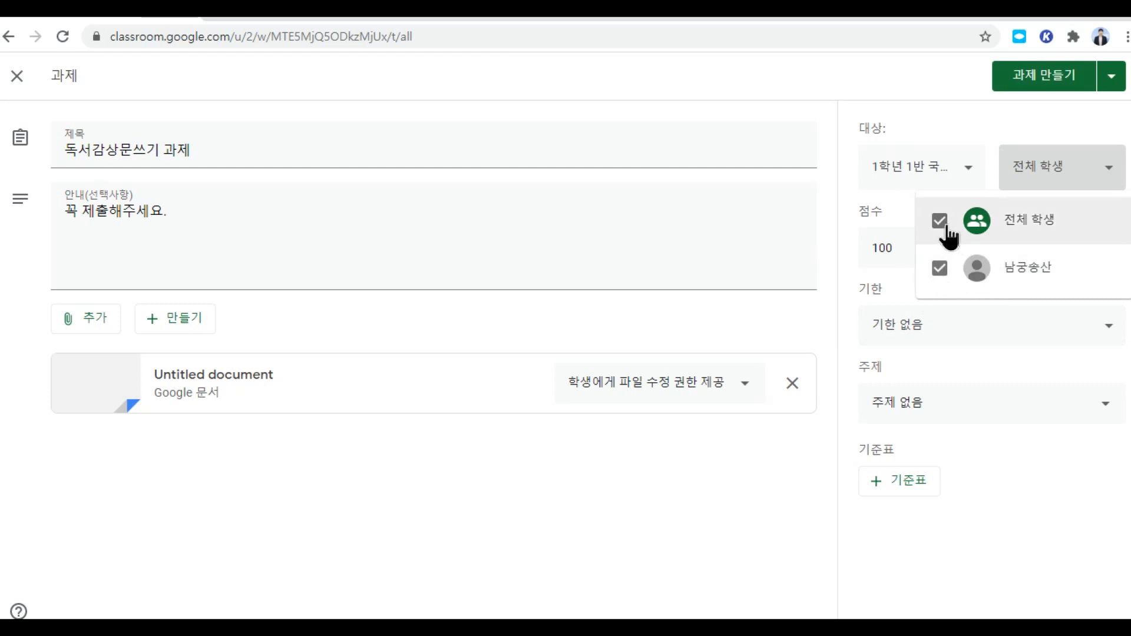
{"action": "left_click", "coordinate": [946, 227]}
{"action": "left_click", "coordinate": [946, 227]}
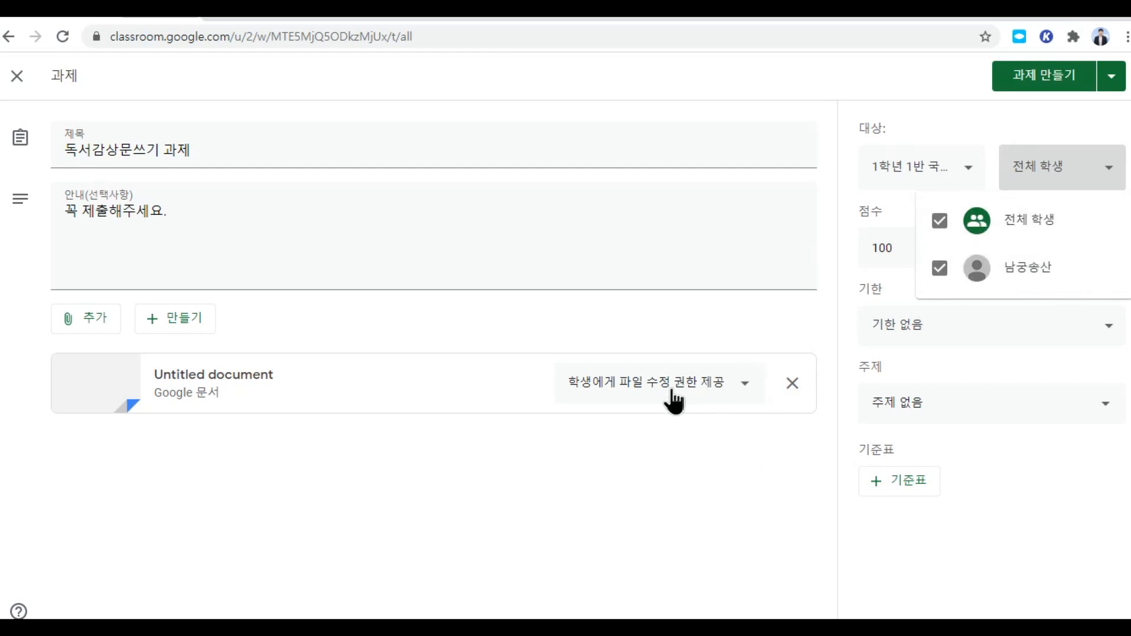
Step: Set the attached document to 학생에게 파일 보기 권한 제공 (view only)
{"action": "left_click", "coordinate": [745, 386]}
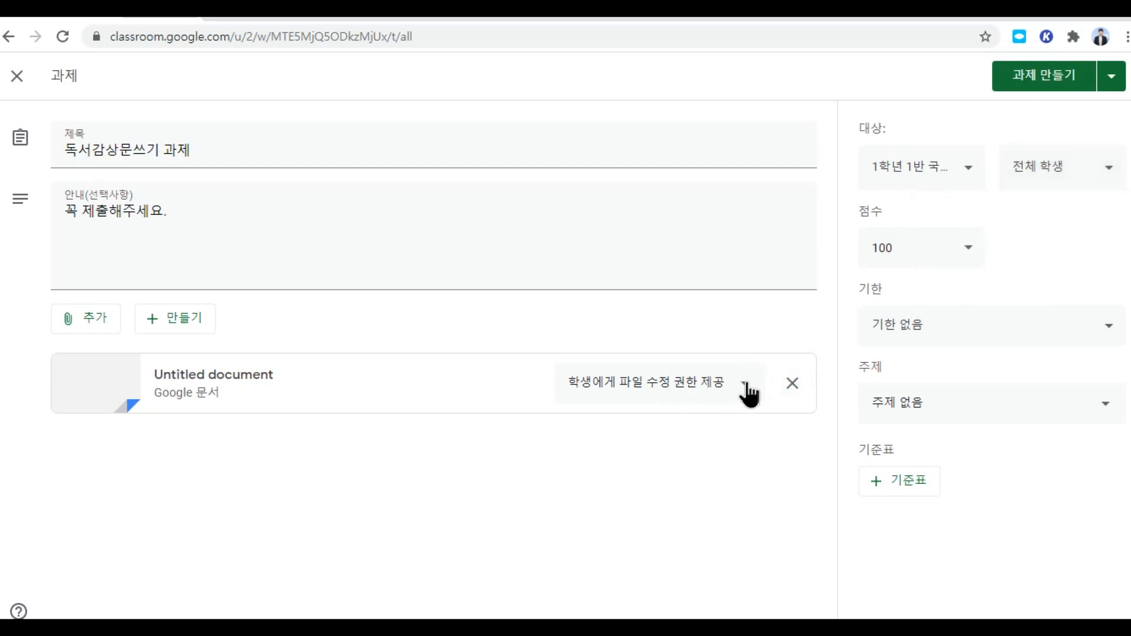
{"action": "left_click", "coordinate": [745, 389]}
{"action": "left_click", "coordinate": [686, 345]}
Step: Give each student a copy of the document and file it under topic 8월 7일 금요일 2교시
{"action": "left_click", "coordinate": [739, 389]}
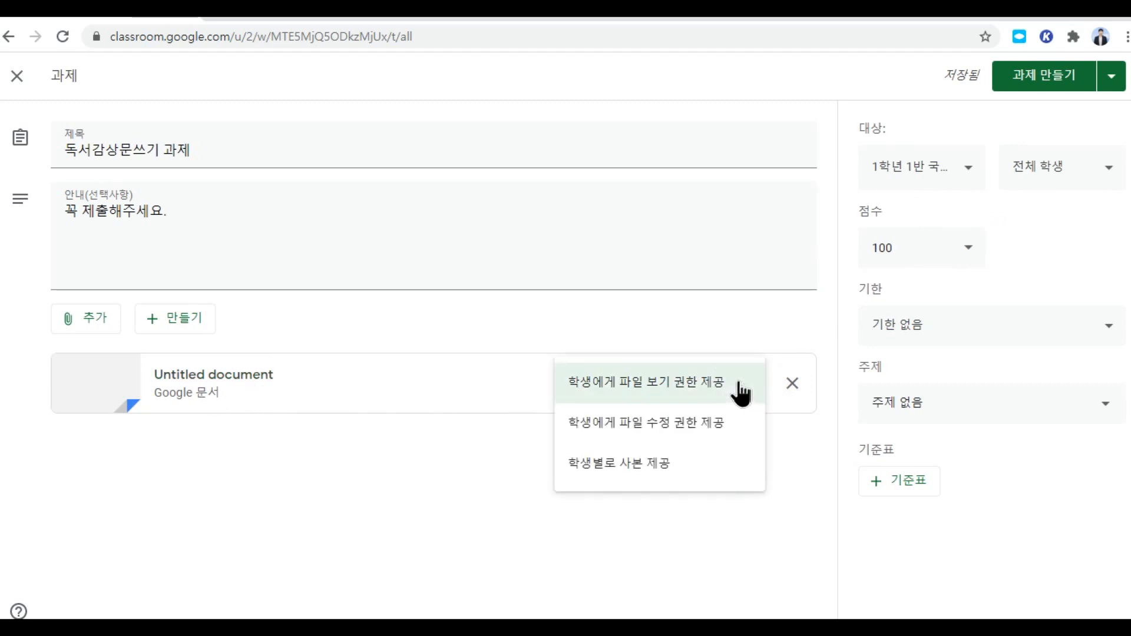
{"action": "left_click", "coordinate": [642, 462]}
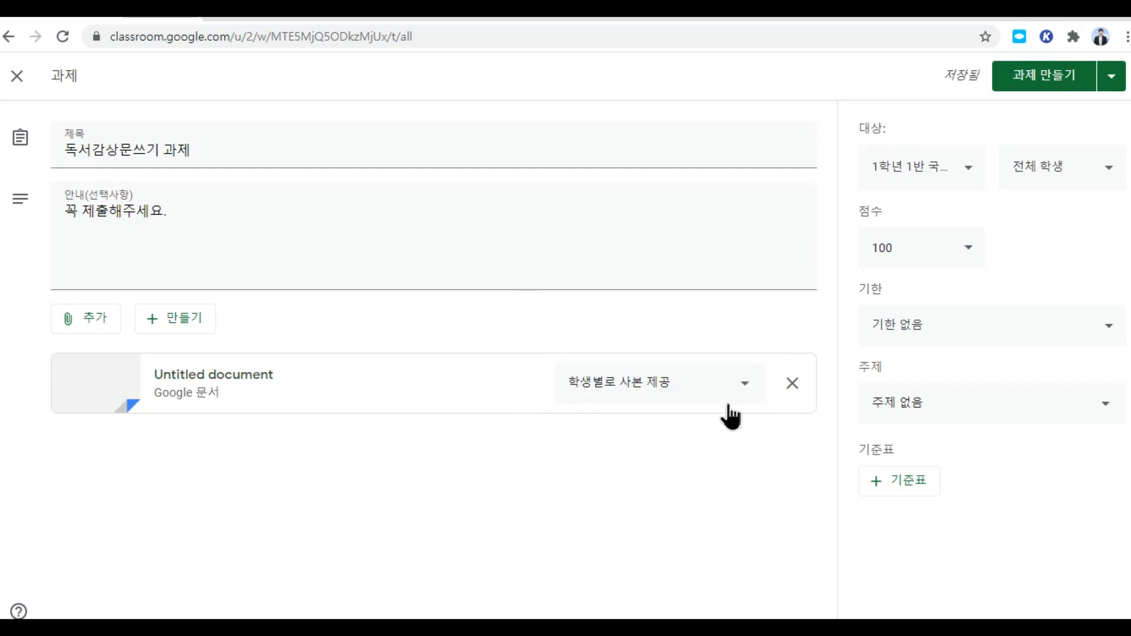
{"action": "left_click", "coordinate": [949, 414]}
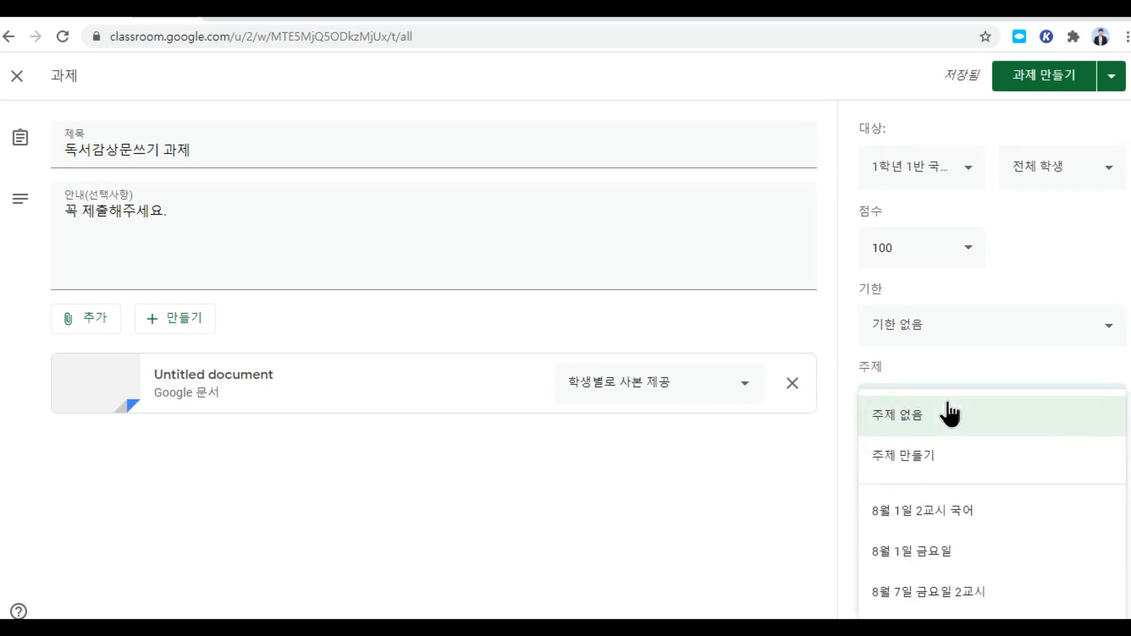
{"action": "left_click", "coordinate": [949, 592]}
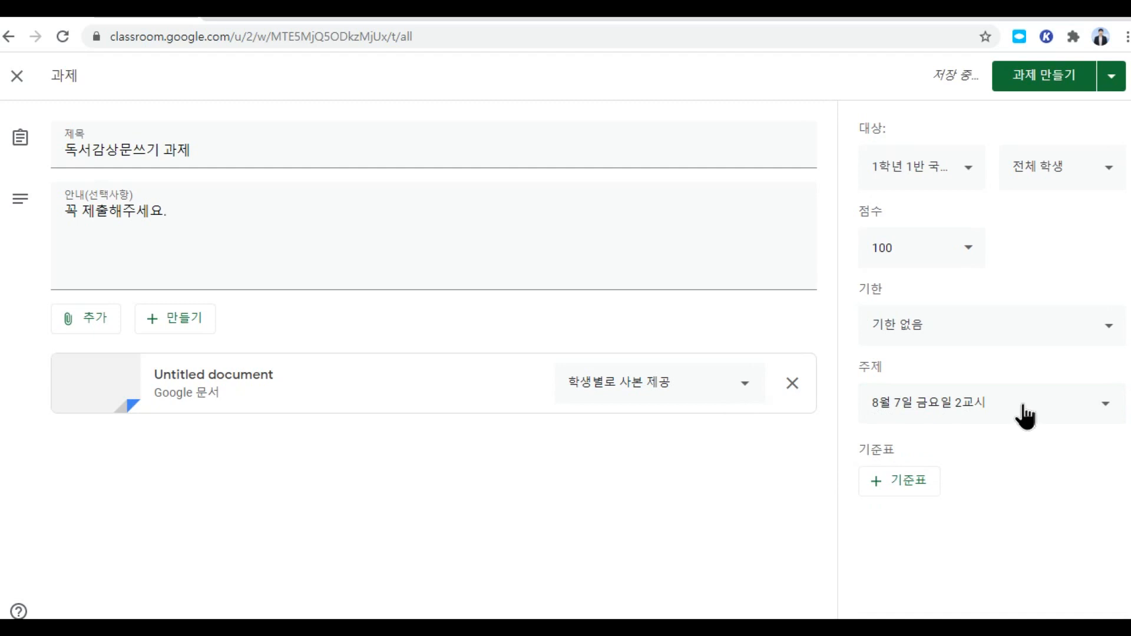
Step: Set the due date to August 7, 오전 10:25, and start creating a new rubric
{"action": "left_click", "coordinate": [915, 330]}
{"action": "left_click", "coordinate": [965, 391]}
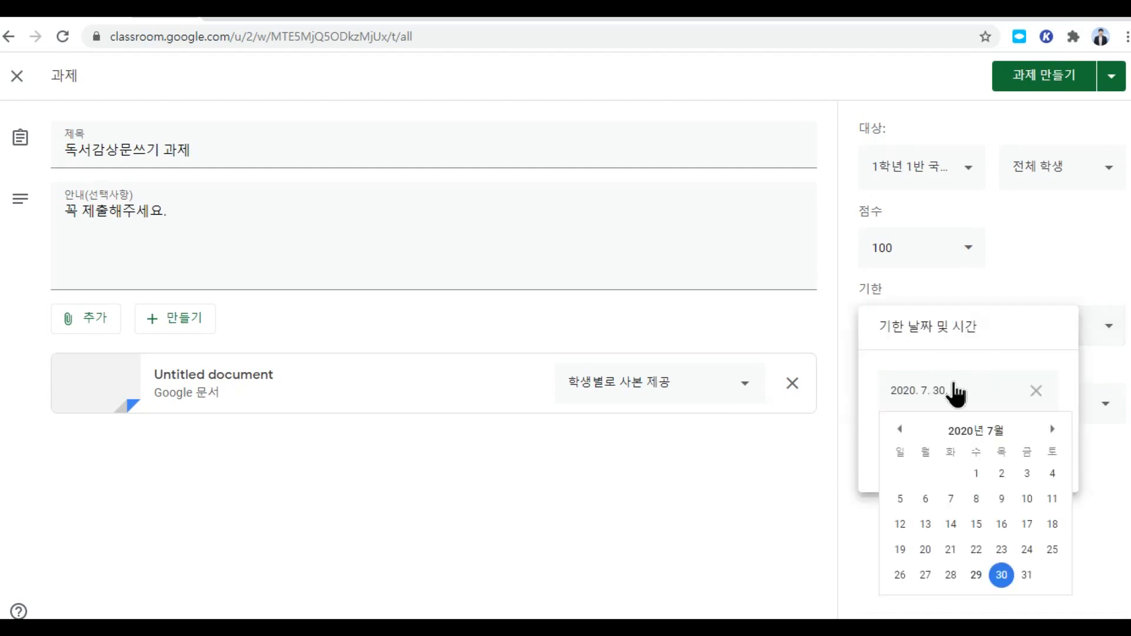
{"action": "left_click", "coordinate": [1051, 429]}
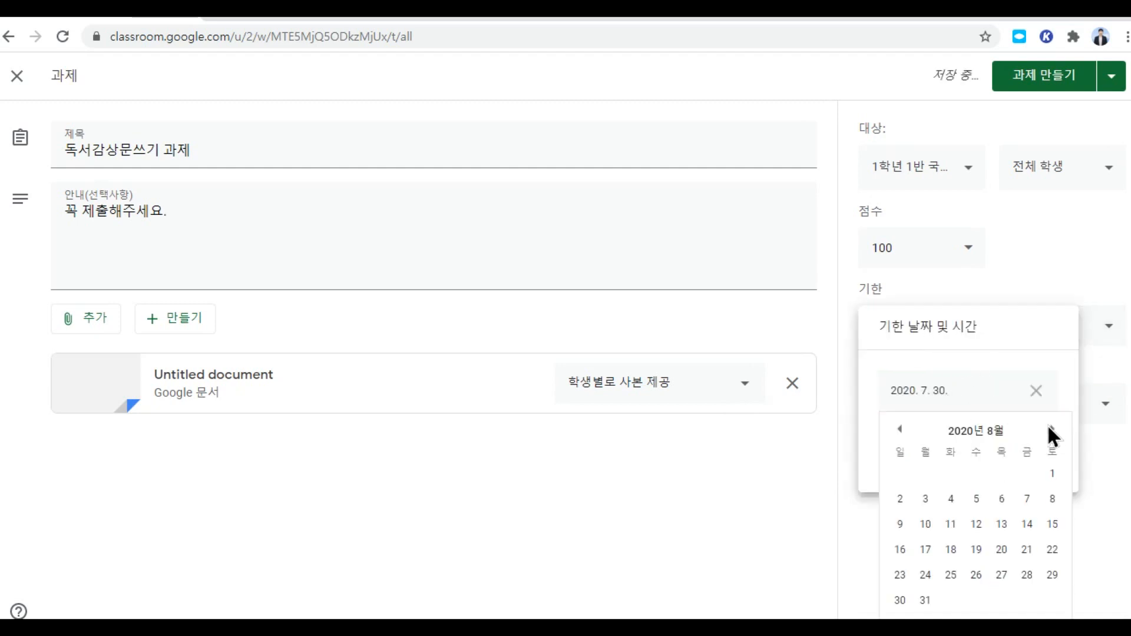
{"action": "left_click", "coordinate": [1026, 499]}
{"action": "left_click", "coordinate": [928, 454]}
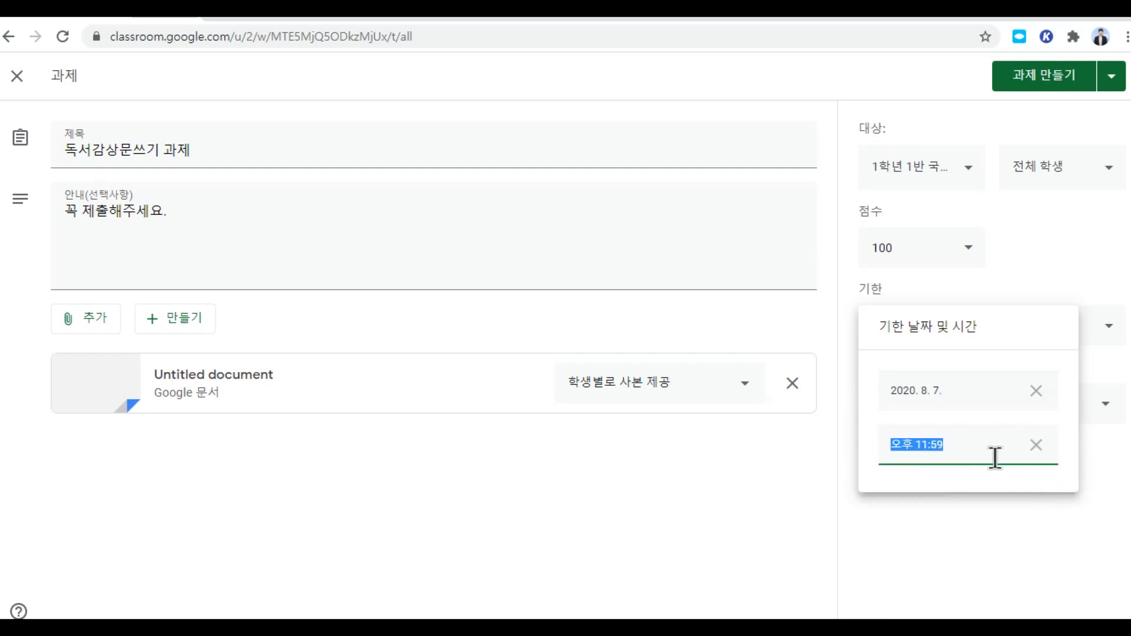
{"action": "left_click", "coordinate": [911, 447]}
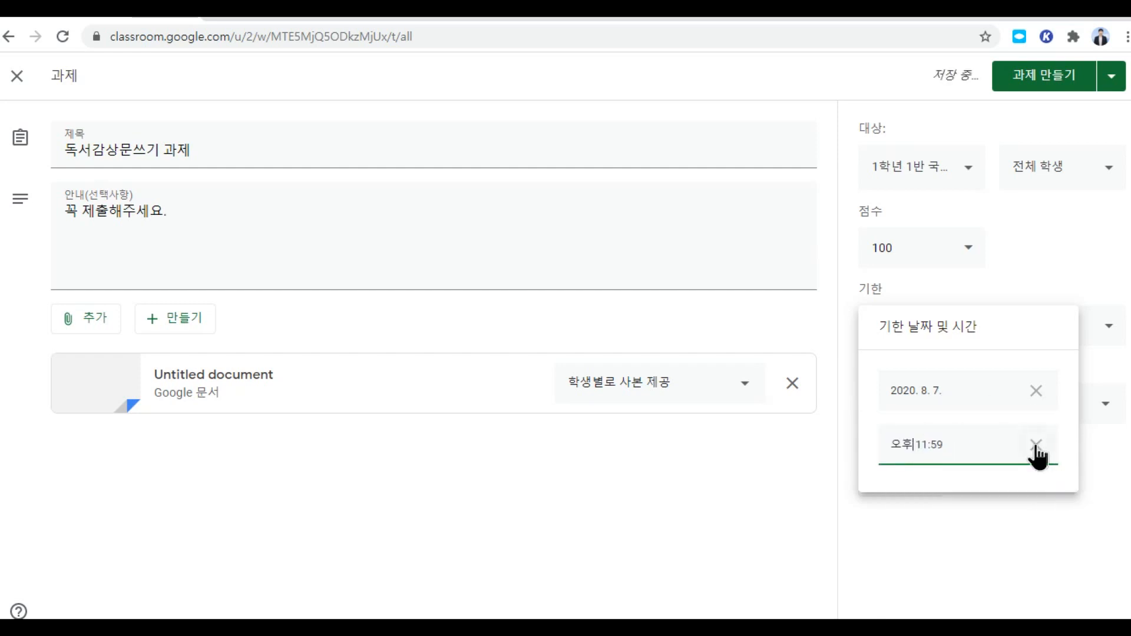
{"action": "key", "text": "BackSpace"}
{"action": "type", "text": "전"}
{"action": "left_click", "coordinate": [926, 444]}
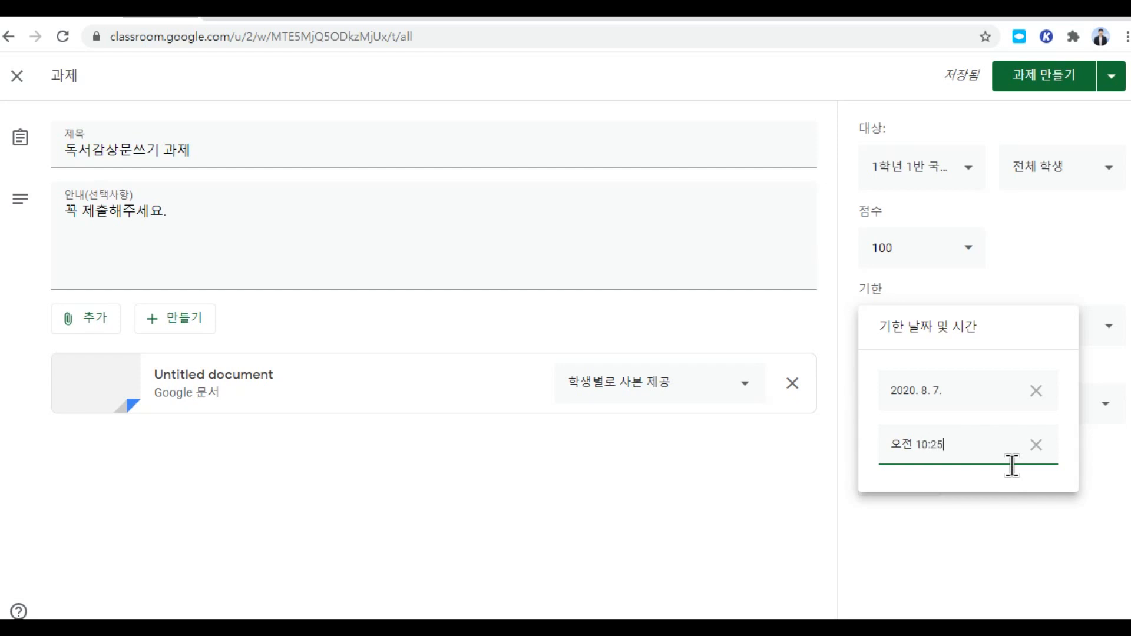
{"action": "left_click", "coordinate": [741, 502]}
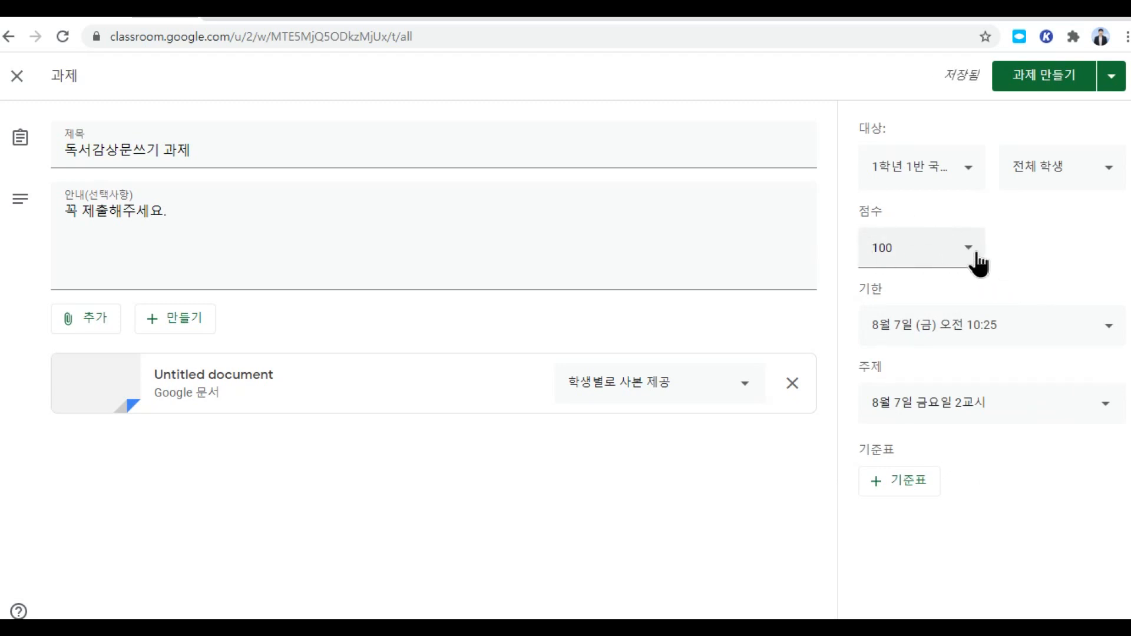
{"action": "left_click", "coordinate": [899, 489]}
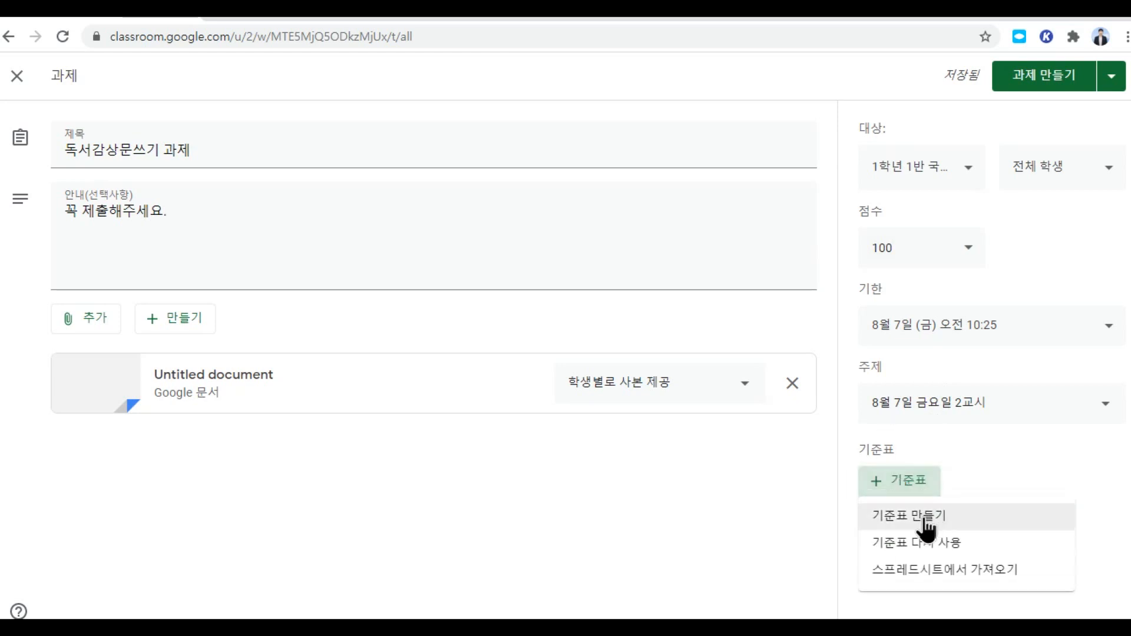
{"action": "left_click", "coordinate": [1057, 513]}
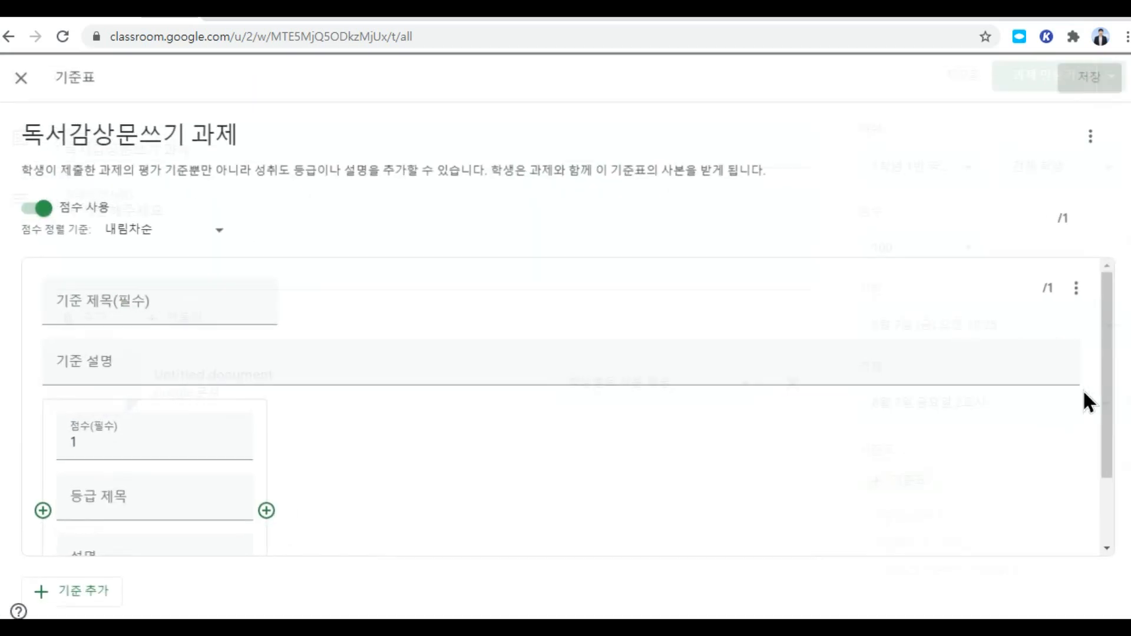
Step: Add criterion 독서감상문쓰기 described as '자신의생각으로 독서감상문을 쓸 수 있다.'
{"action": "left_click", "coordinate": [177, 309]}
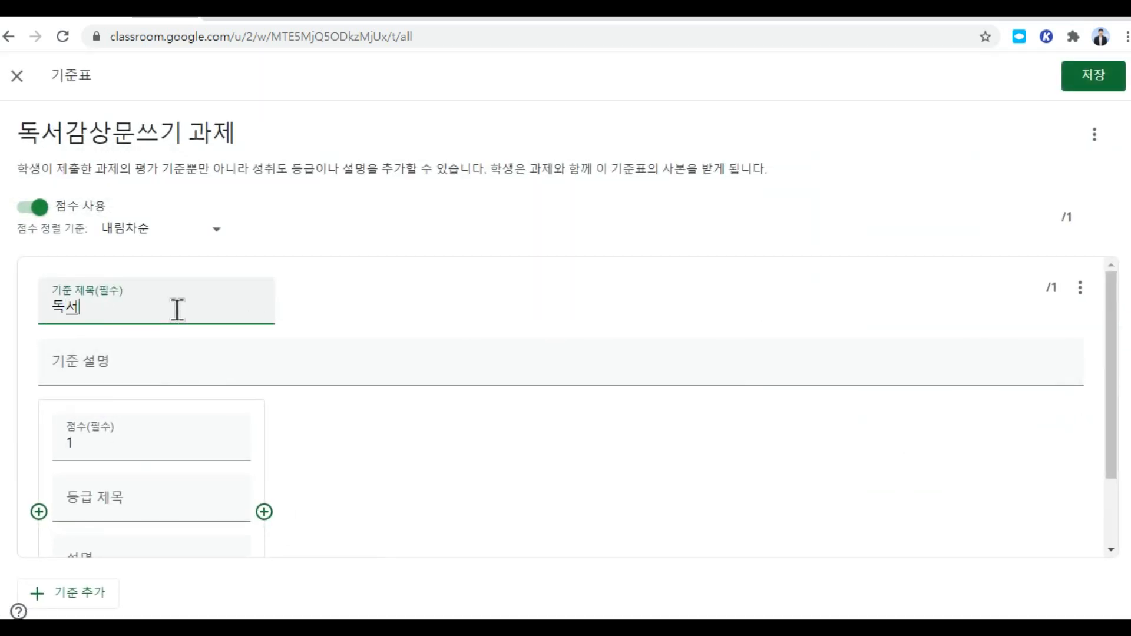
{"action": "type", "text": "독서감상문쓰기"}
{"action": "left_click", "coordinate": [283, 379]}
{"action": "type", "text": "자신의생각으로 독서감상문을쓸수있다"}
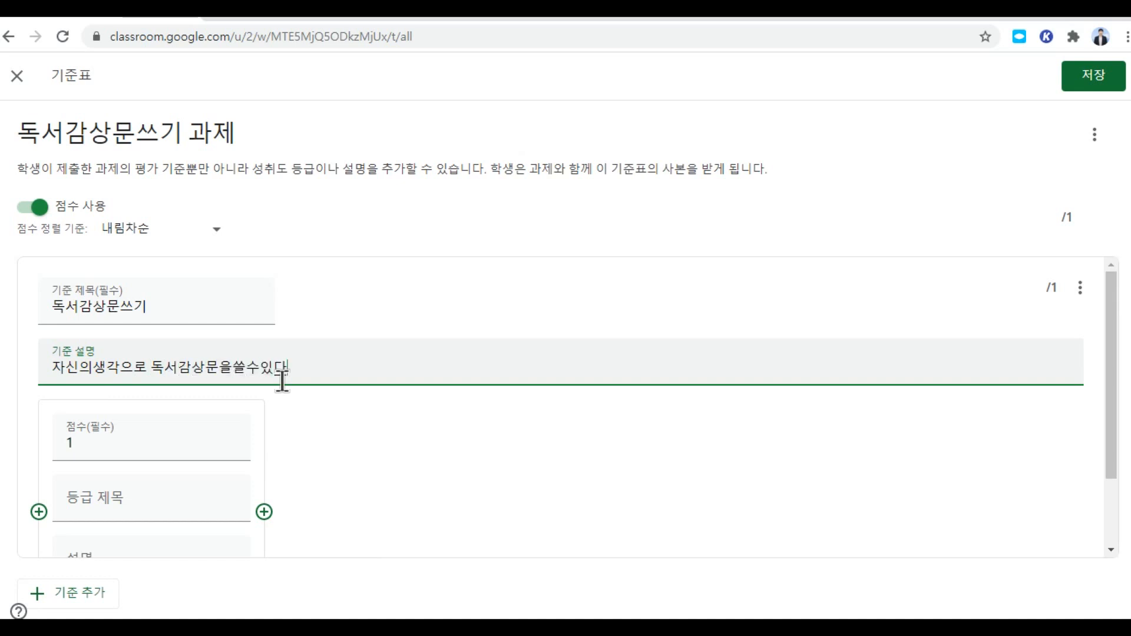
{"action": "type", "text": "."}
{"action": "left_click", "coordinate": [235, 370]}
{"action": "left_click", "coordinate": [249, 370]}
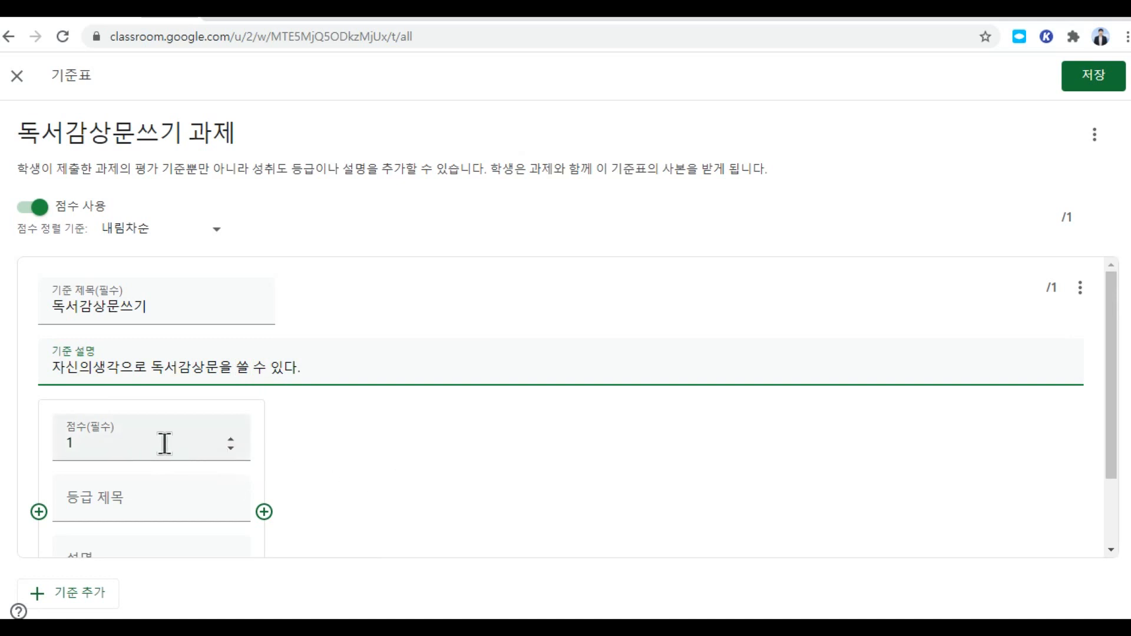
{"action": "left_click", "coordinate": [136, 447]}
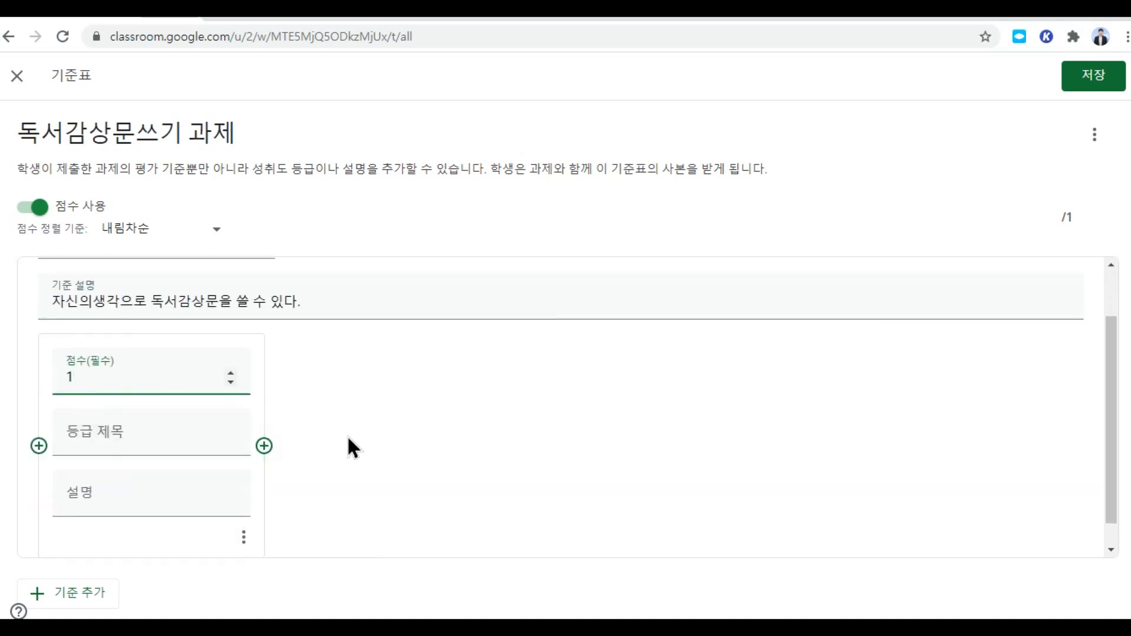
Step: Create level A worth 100, described as '자신의생각으로 독서감상문을 창의적으로 쓸 수 있다.'
{"action": "type", "text": "100"}
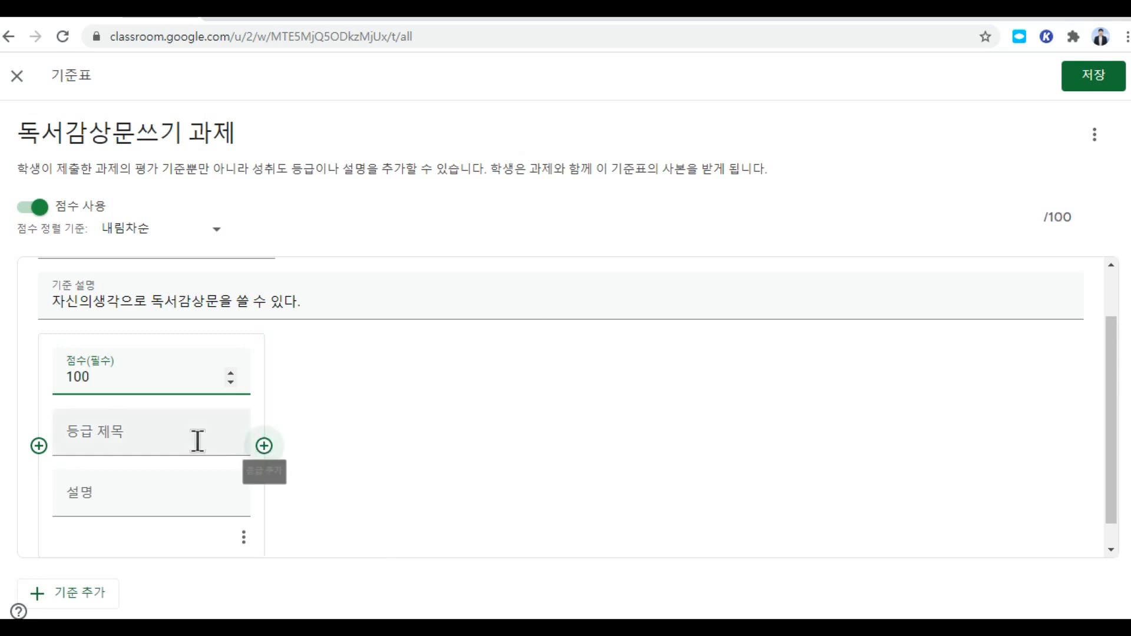
{"action": "left_click", "coordinate": [135, 439]}
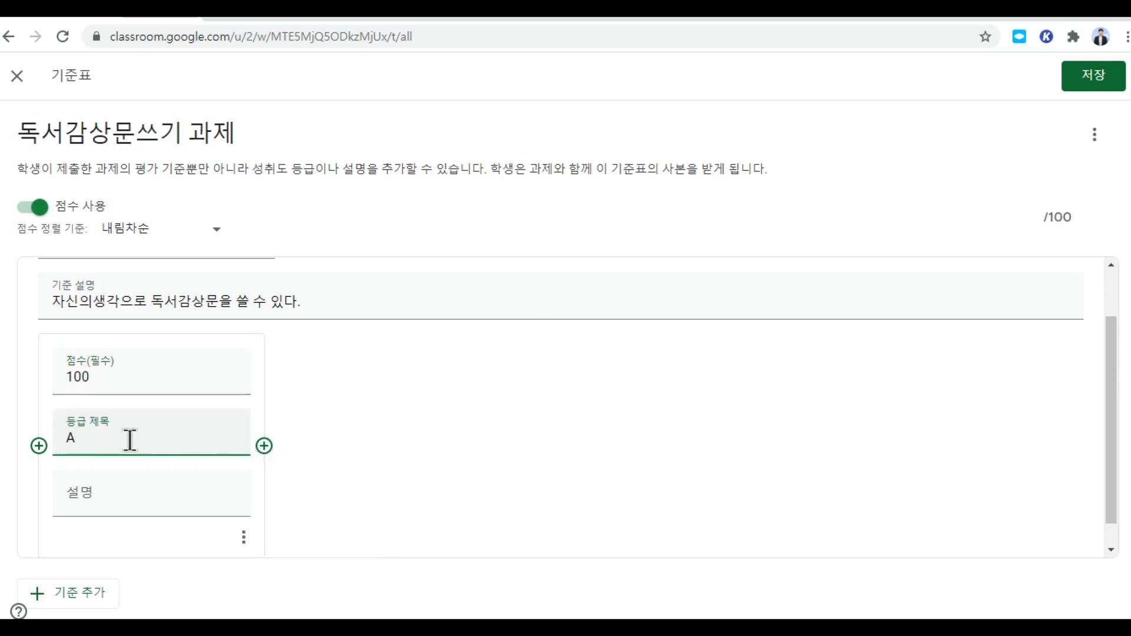
{"action": "left_click_drag", "start_coordinate": [53, 301], "coordinate": [312, 312]}
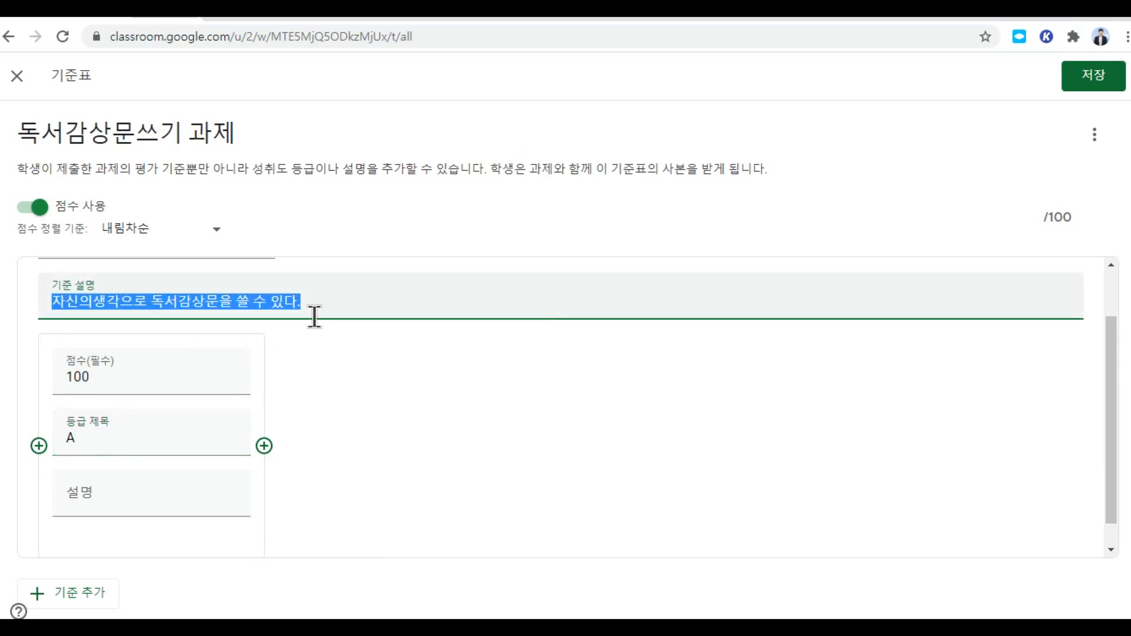
{"action": "right_click", "coordinate": [290, 303]}
{"action": "left_click", "coordinate": [340, 367]}
{"action": "left_click", "coordinate": [151, 505]}
{"action": "right_click", "coordinate": [151, 506]}
{"action": "left_click", "coordinate": [225, 379]}
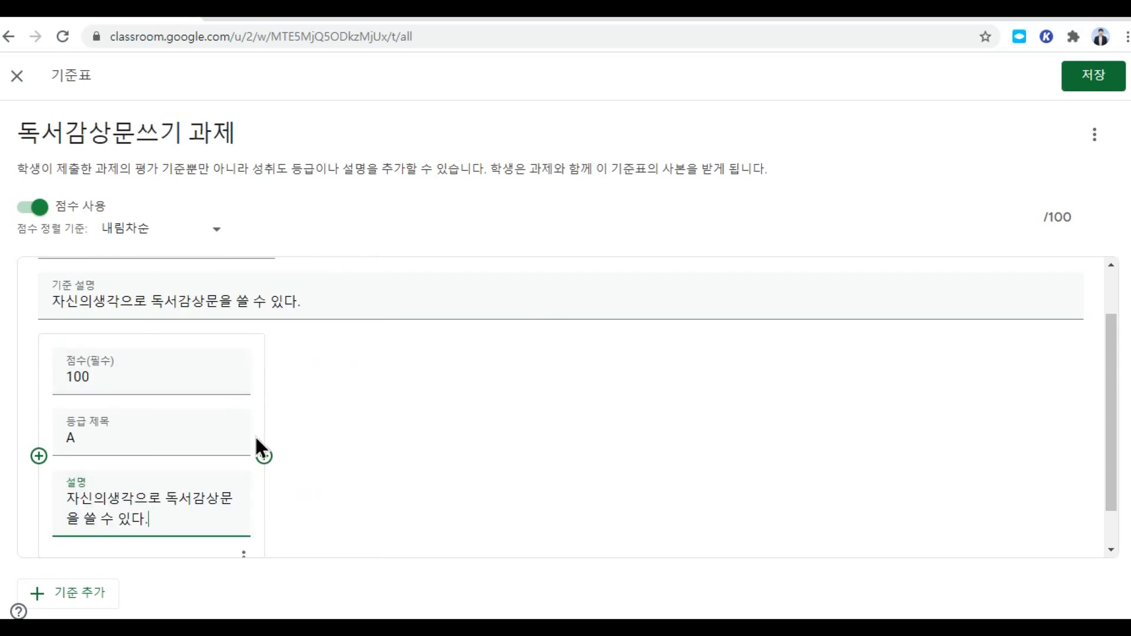
{"action": "type", "text": "ckddm"}
{"action": "key", "text": "BackSpace"}
{"action": "key", "text": "BackSpace"}
{"action": "key", "text": "BackSpace"}
{"action": "key", "text": "BackSpace"}
{"action": "key", "text": "BackSpace"}
{"action": "type", "text": "차으이즈"}
{"action": "key", "text": "BackSpace"}
{"action": "key", "text": "BackSpace"}
{"action": "key", "text": "BackSpace"}
{"action": "key", "text": "BackSpace"}
{"action": "type", "text": "창의적으로"}
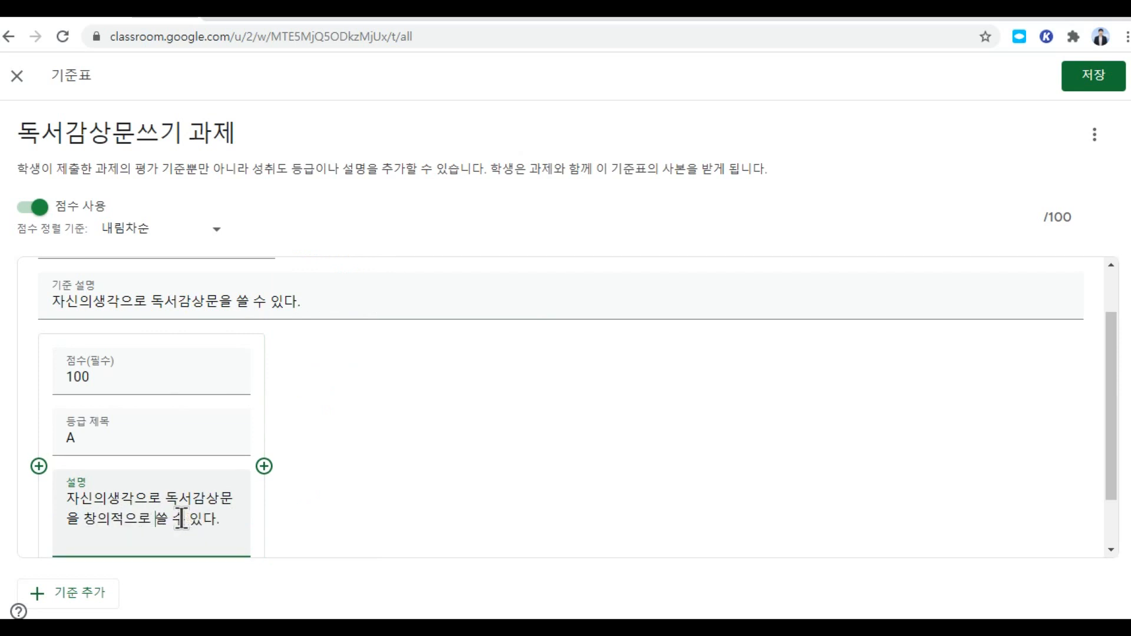
Step: Add rating levels B worth 90 and C worth 80
{"action": "left_click", "coordinate": [263, 469]}
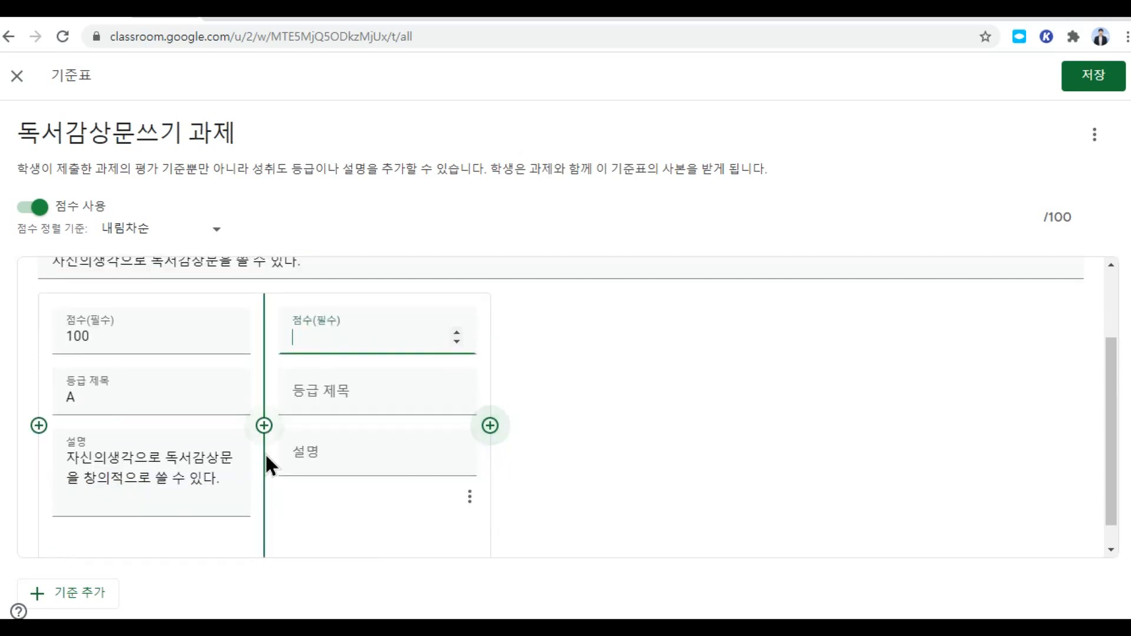
{"action": "left_click", "coordinate": [350, 401]}
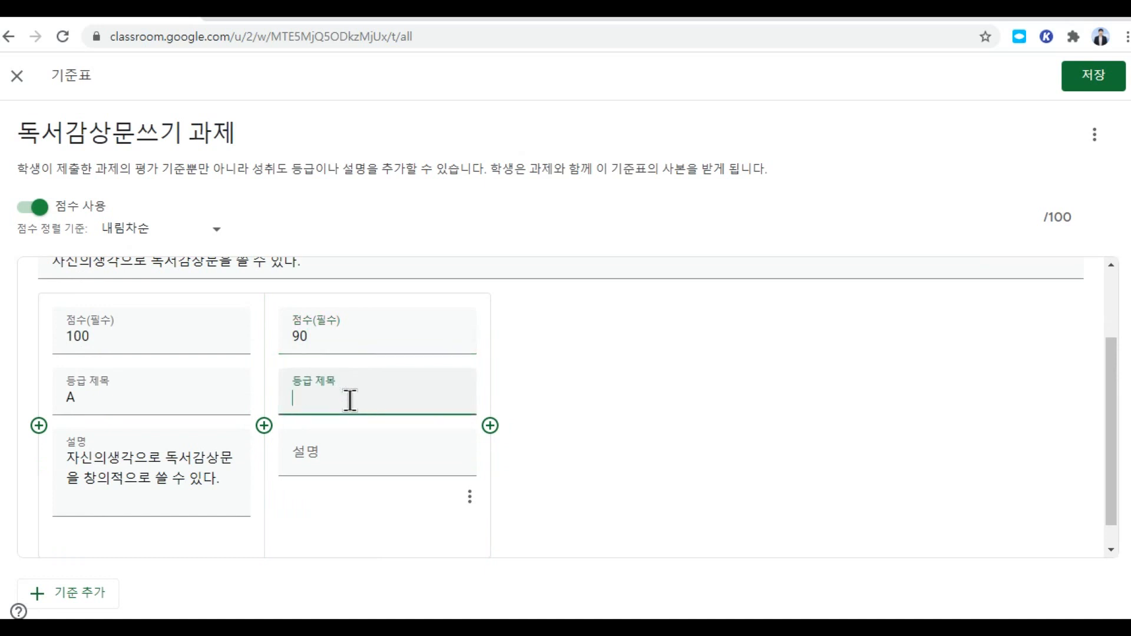
{"action": "left_click", "coordinate": [489, 427]}
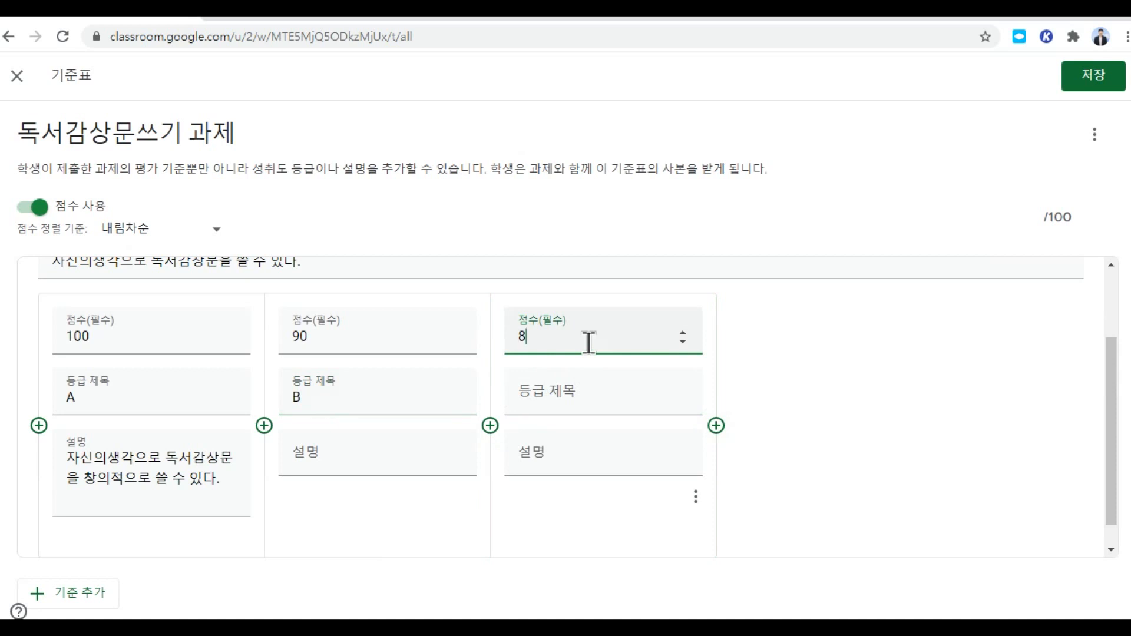
{"action": "left_click", "coordinate": [574, 405]}
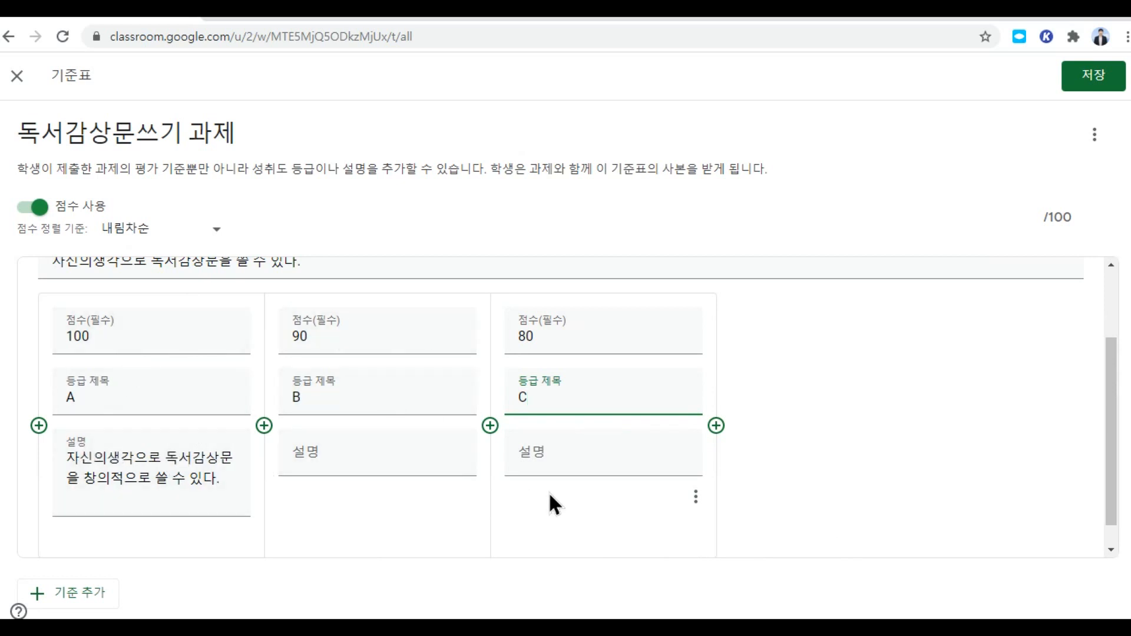
{"action": "left_click", "coordinate": [837, 473]}
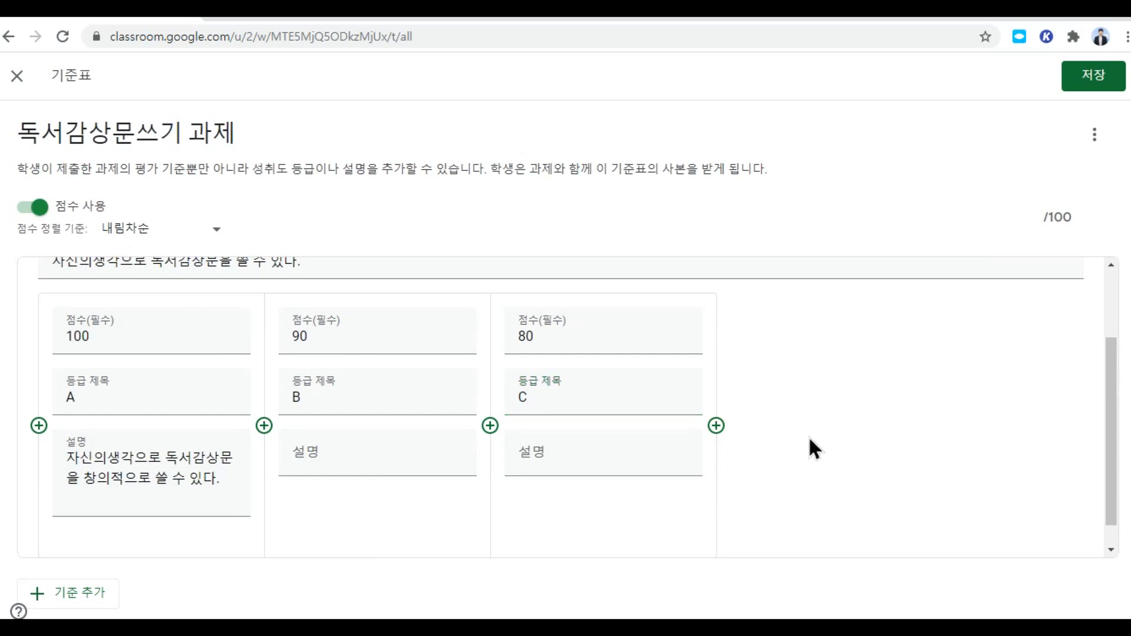
Step: Describe level B as '자신의생각으로 독서감상문을 대체로 쓸 수 있다.'
{"action": "left_click", "coordinate": [356, 456]}
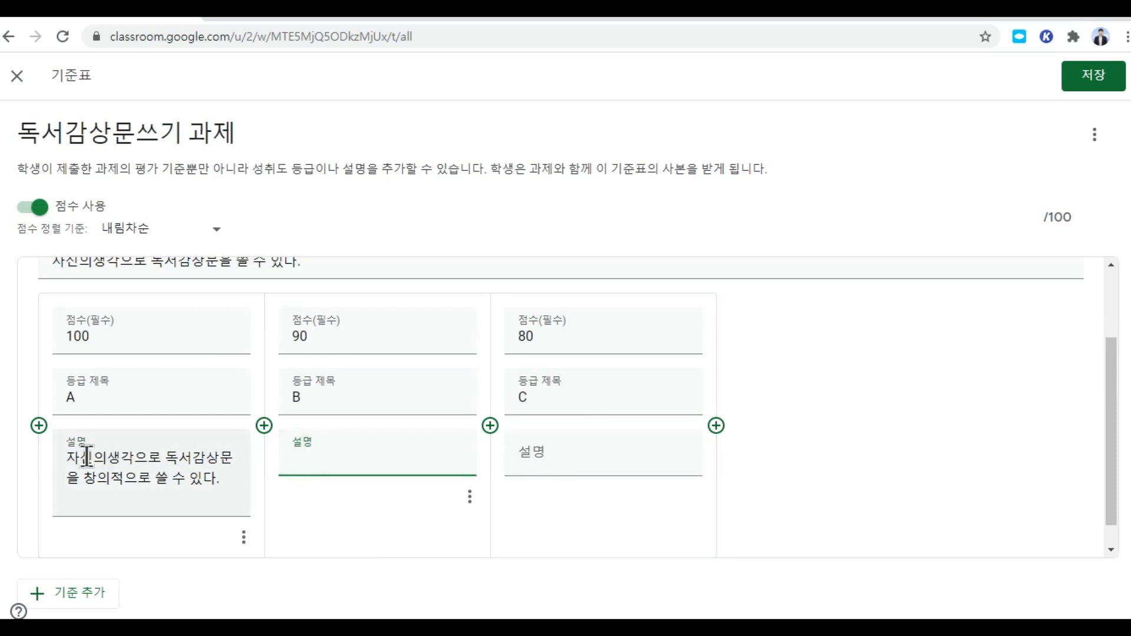
{"action": "left_click_drag", "start_coordinate": [69, 458], "coordinate": [218, 477]}
{"action": "right_click", "coordinate": [181, 464]}
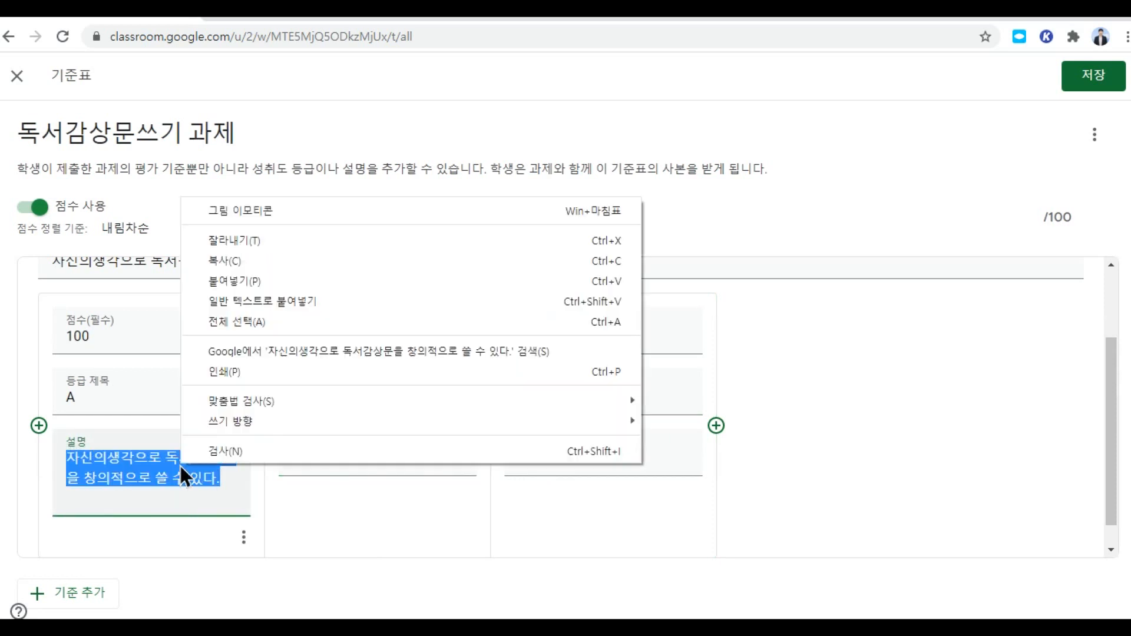
{"action": "left_click", "coordinate": [235, 260]}
{"action": "left_click", "coordinate": [321, 466]}
{"action": "right_click", "coordinate": [320, 465]}
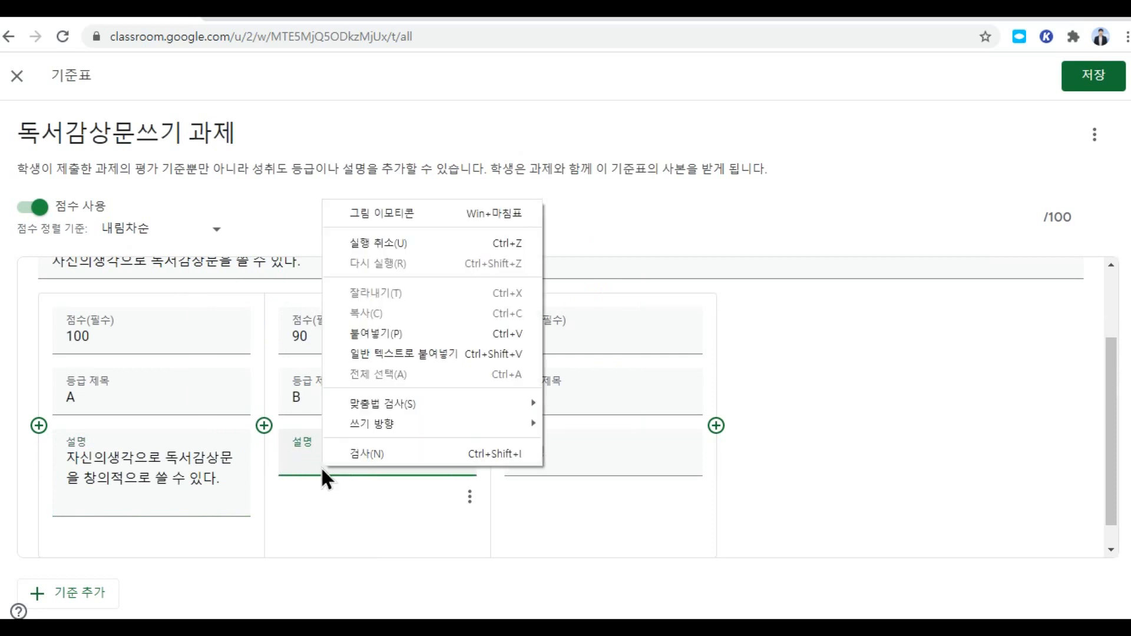
{"action": "left_click", "coordinate": [386, 333]}
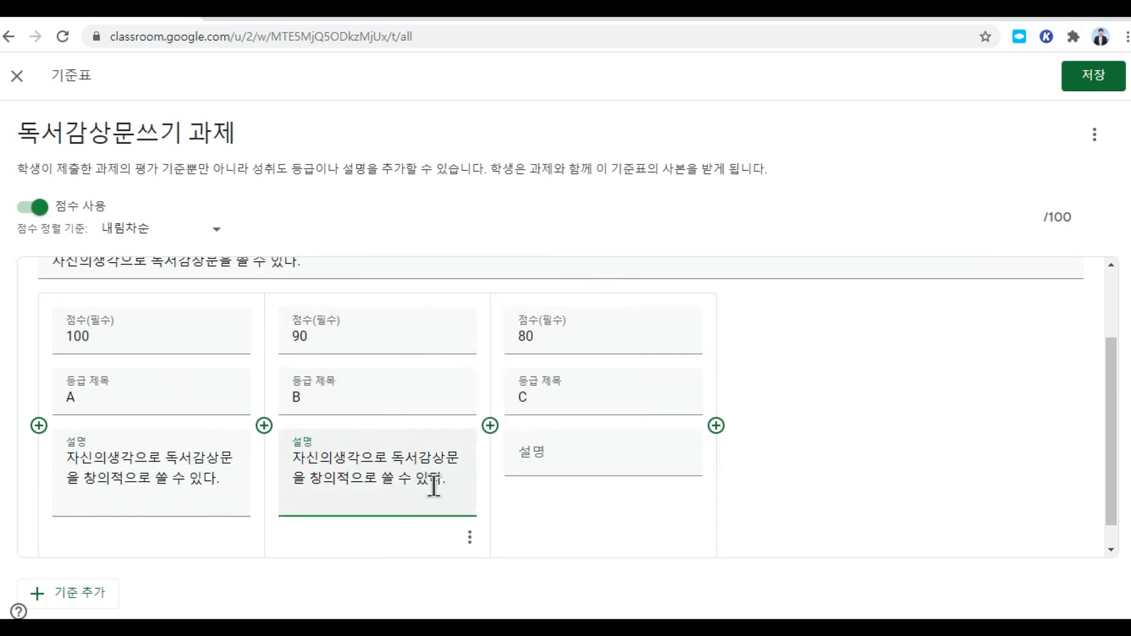
{"action": "left_click", "coordinate": [351, 486]}
{"action": "key", "text": "BackSpace"}
{"action": "key", "text": "BackSpace"}
{"action": "key", "text": "BackSpace"}
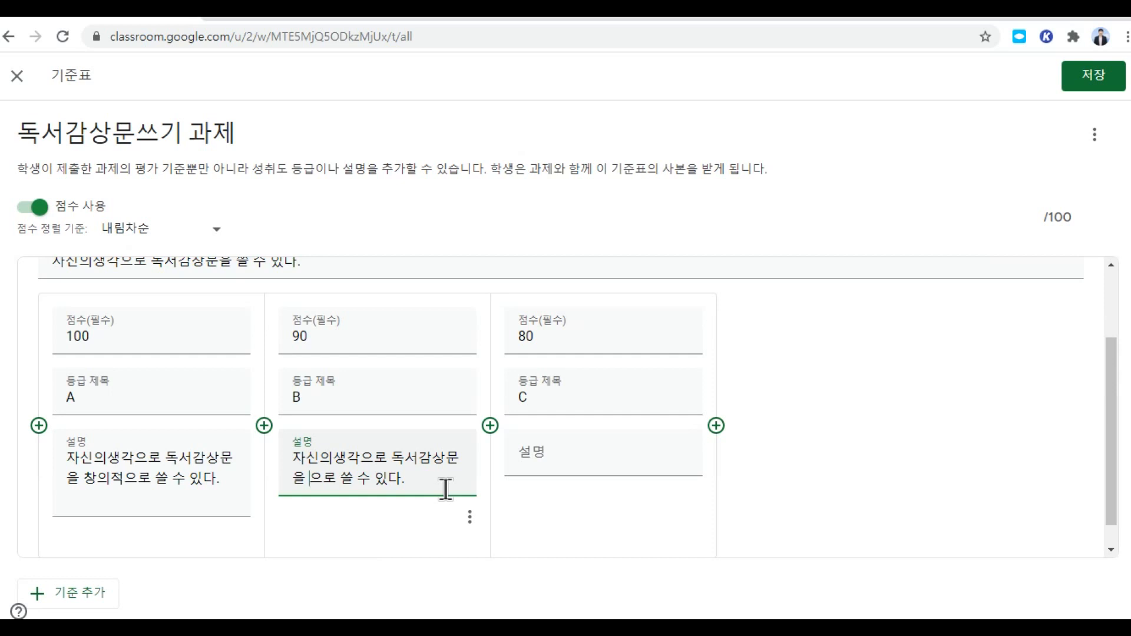
{"action": "type", "text": "eo"}
{"action": "key", "text": "BackSpace"}
{"action": "key", "text": "BackSpace"}
{"action": "type", "text": "대체로"}
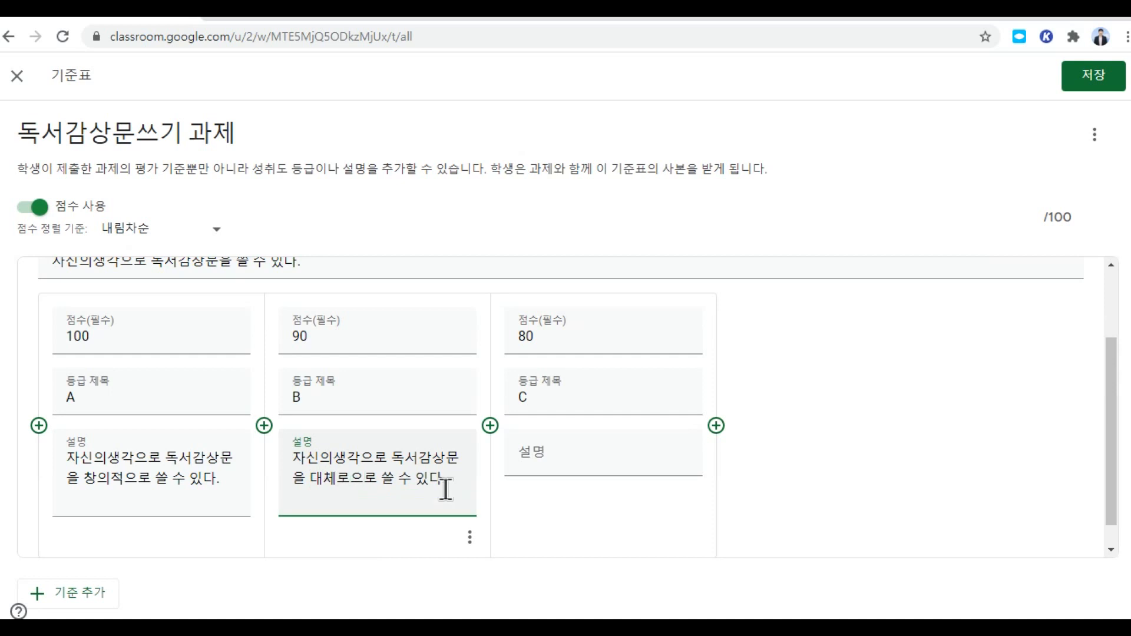
{"action": "key", "text": "Delete"}
{"action": "key", "text": "Delete"}
Step: Describe level C as '자신의생각으로 독서감상문을 일부분 쓸 수 있다.'
{"action": "left_click", "coordinate": [547, 455]}
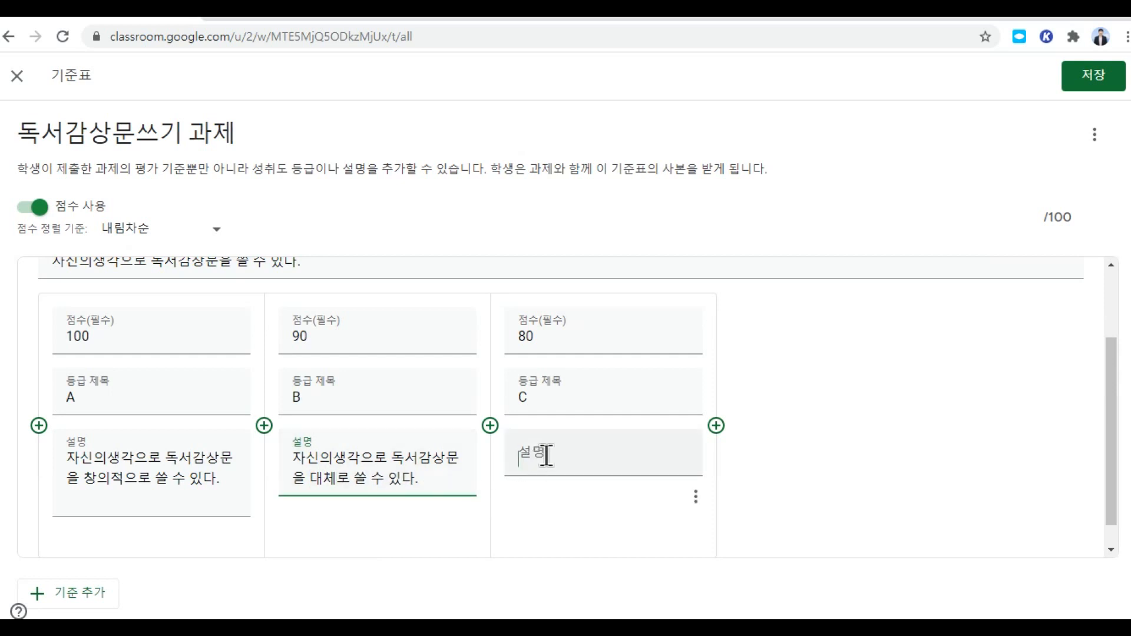
{"action": "right_click", "coordinate": [543, 456]}
{"action": "left_click", "coordinate": [598, 323]}
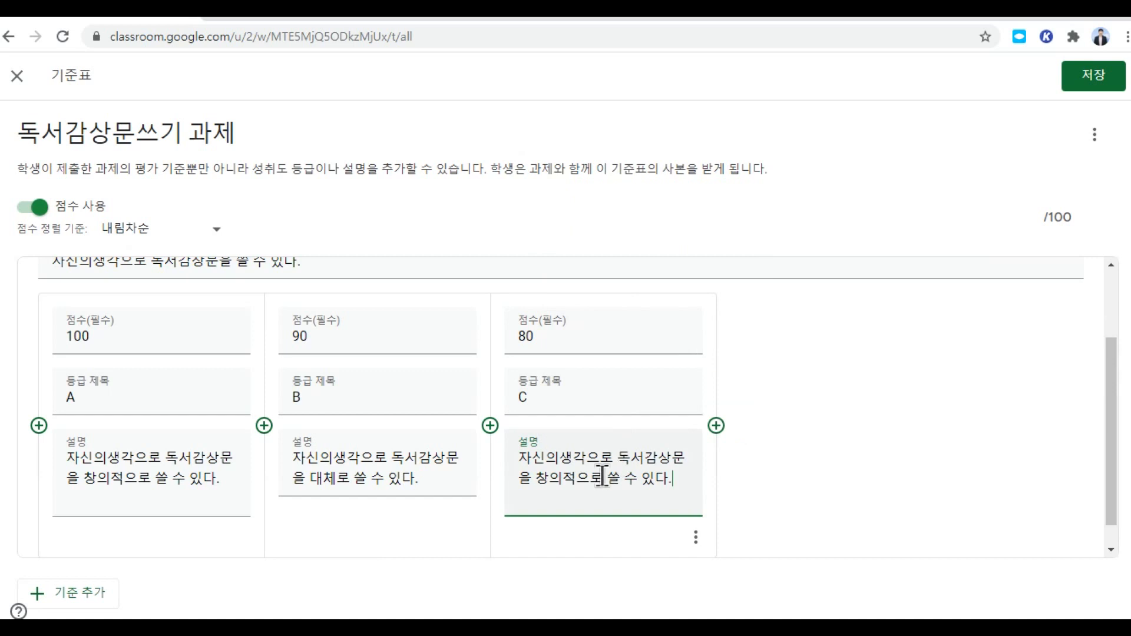
{"action": "key", "text": "BackSpace"}
{"action": "key", "text": "BackSpace"}
{"action": "key", "text": "BackSpace"}
{"action": "key", "text": "BackSpace"}
{"action": "key", "text": "BackSpace"}
{"action": "type", "text": "일부분"}
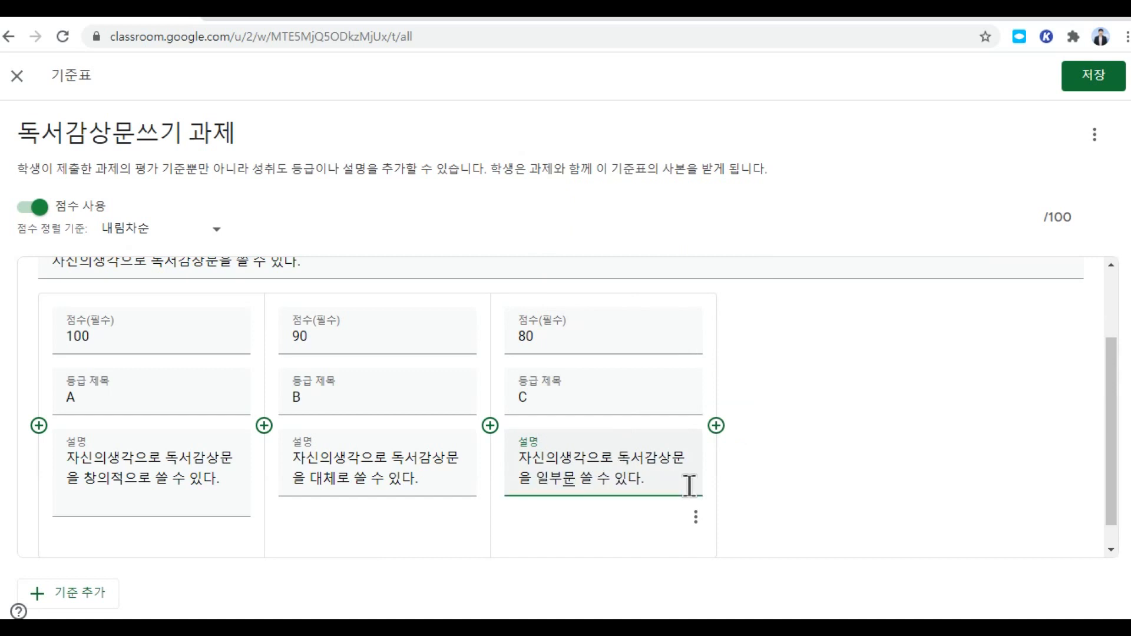
{"action": "key", "text": "BackSpace"}
{"action": "type", "text": "ㅂ"}
Step: Save the rubric and preview its single 100-point criterion on 독서감상문쓰기 과제
{"action": "left_click", "coordinate": [1103, 84]}
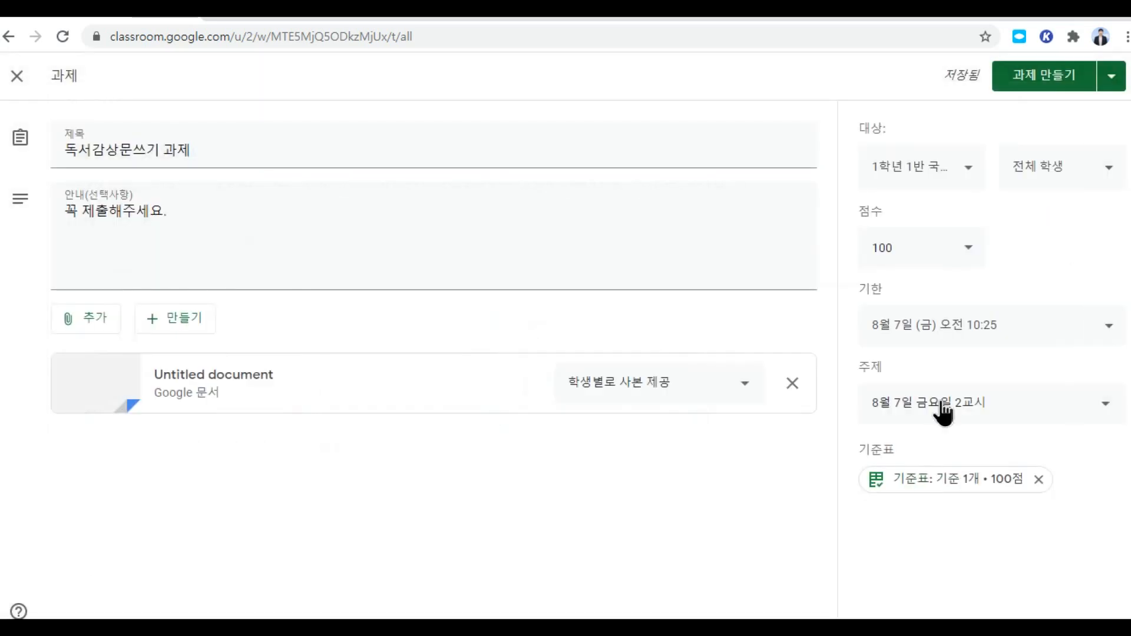
{"action": "left_click", "coordinate": [949, 489]}
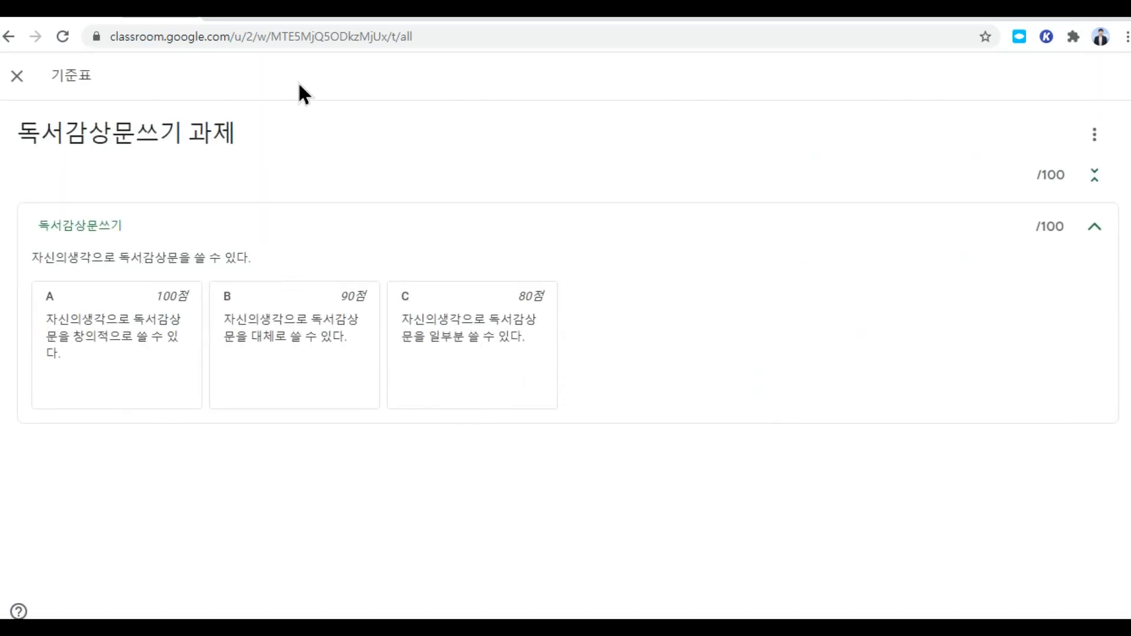
{"action": "left_click", "coordinate": [16, 76]}
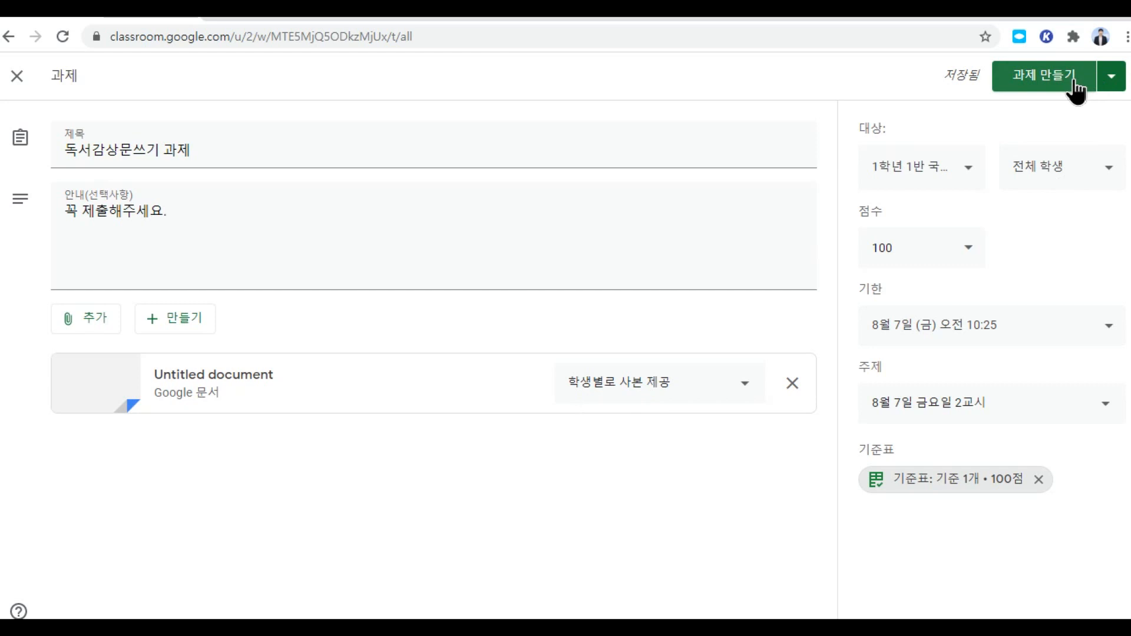
{"action": "left_click", "coordinate": [1112, 87]}
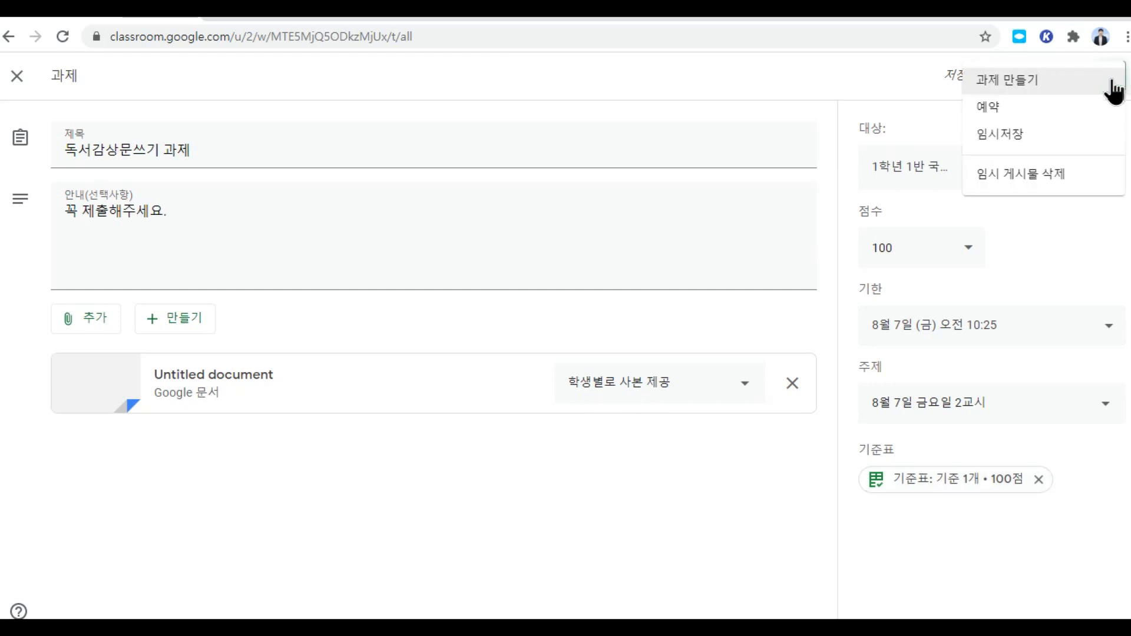
{"action": "left_click", "coordinate": [995, 110]}
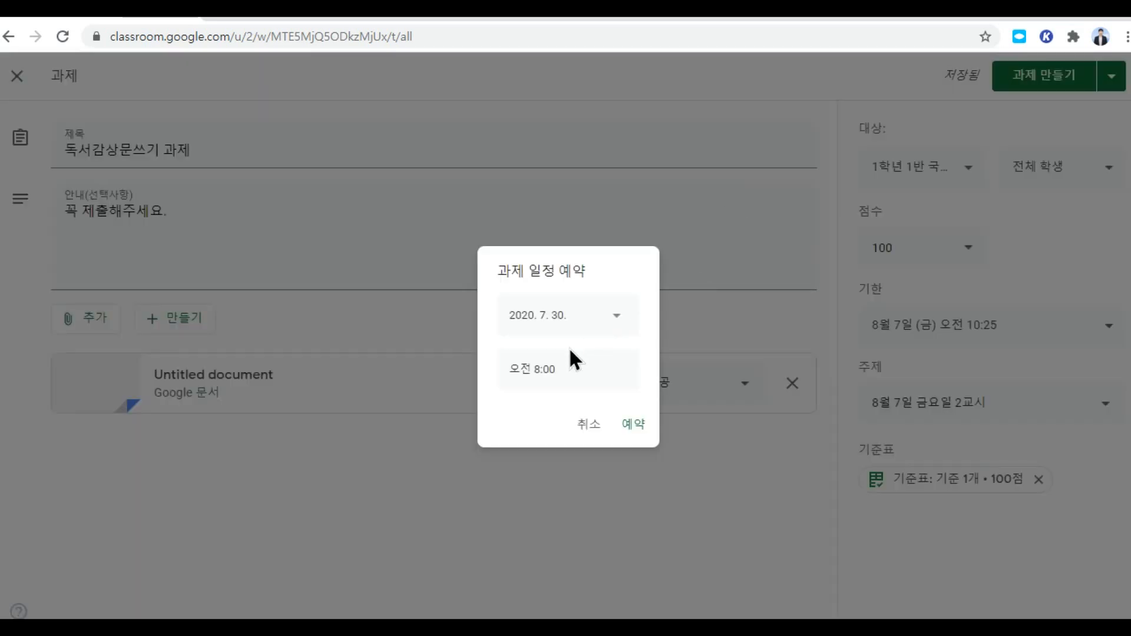
{"action": "left_click", "coordinate": [616, 318]}
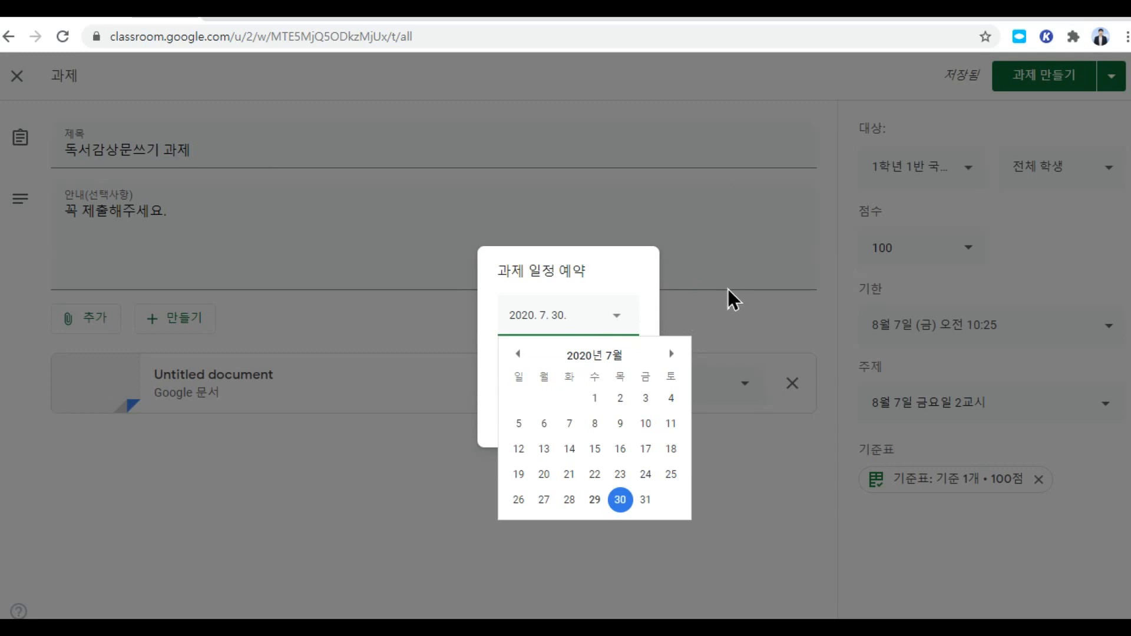
{"action": "left_click", "coordinate": [675, 315]}
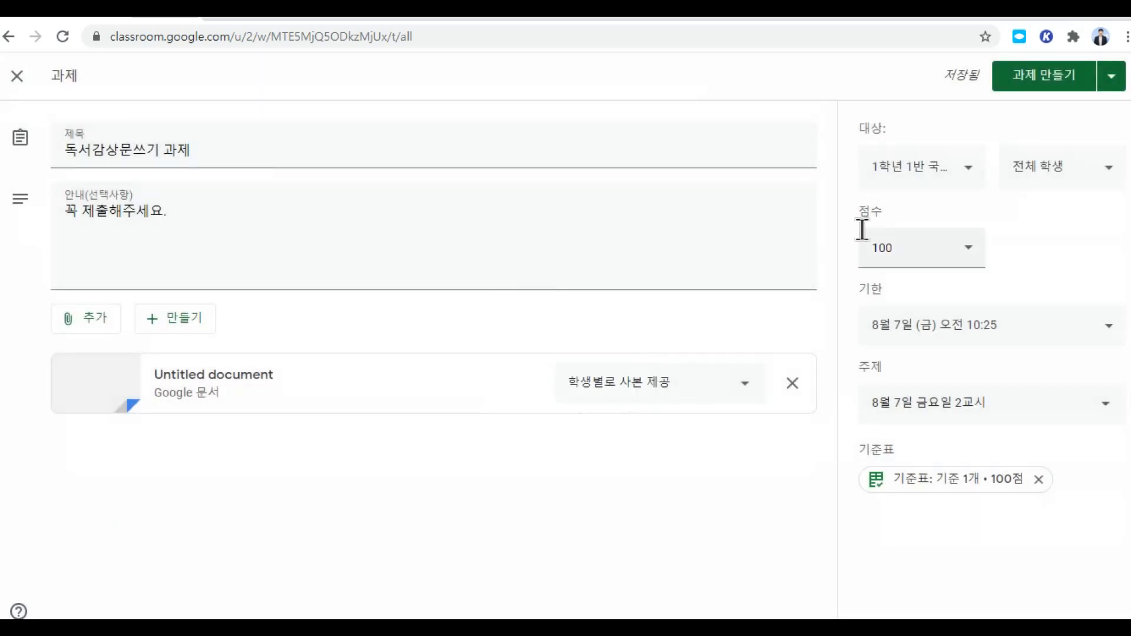
{"action": "left_click", "coordinate": [1110, 76]}
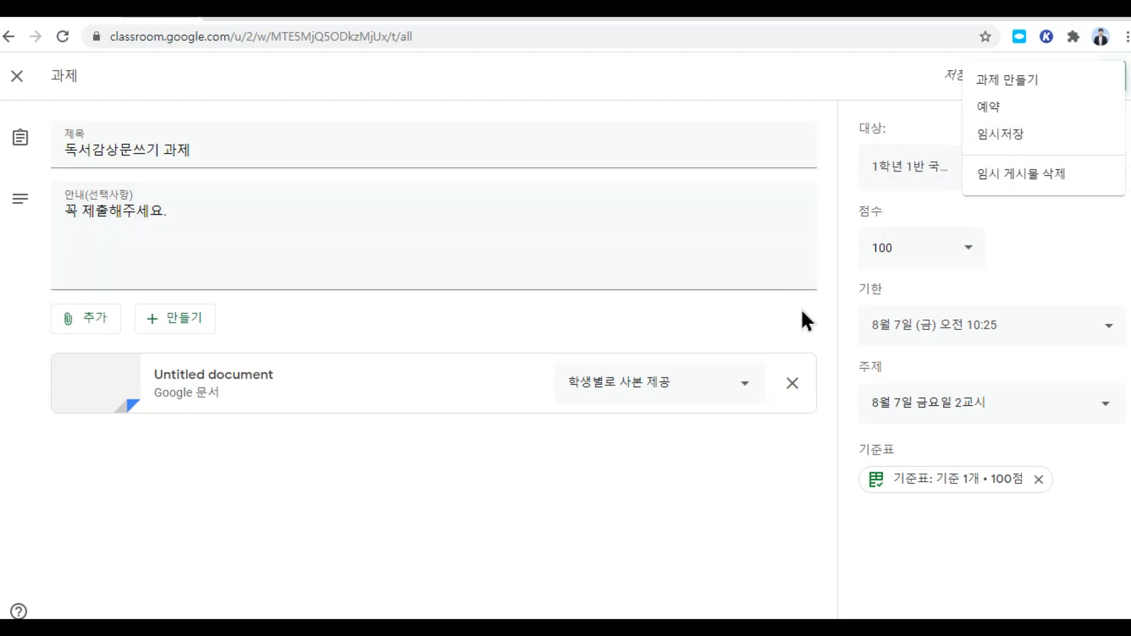
{"action": "left_click", "coordinate": [743, 149]}
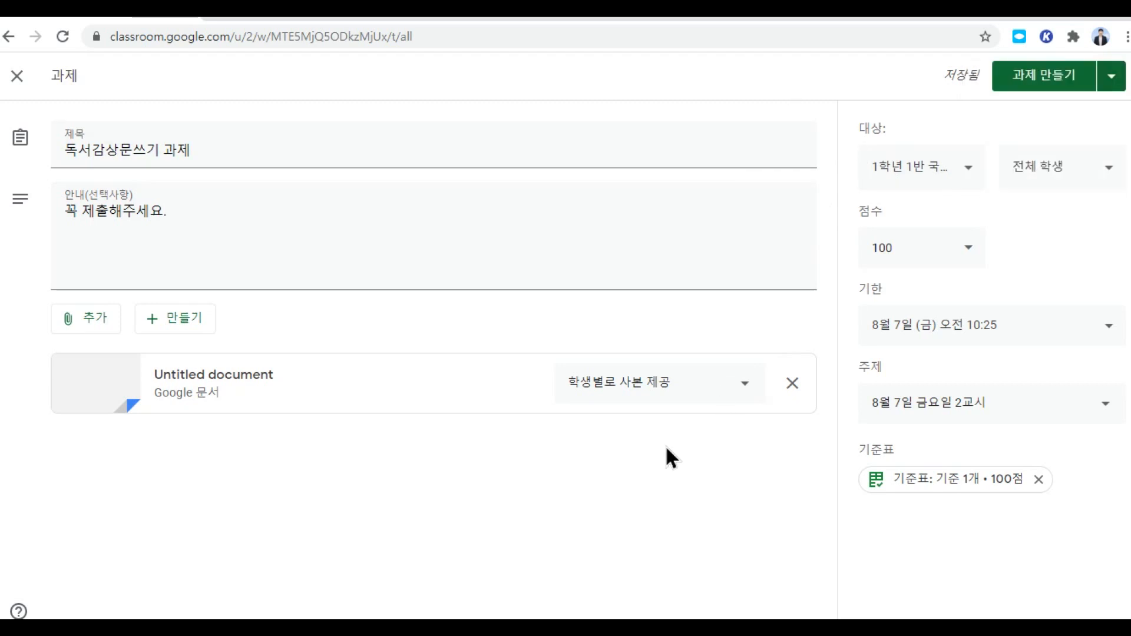
Step: Post 독서감상문쓰기 과제 to the class immediately
{"action": "left_click", "coordinate": [1041, 83]}
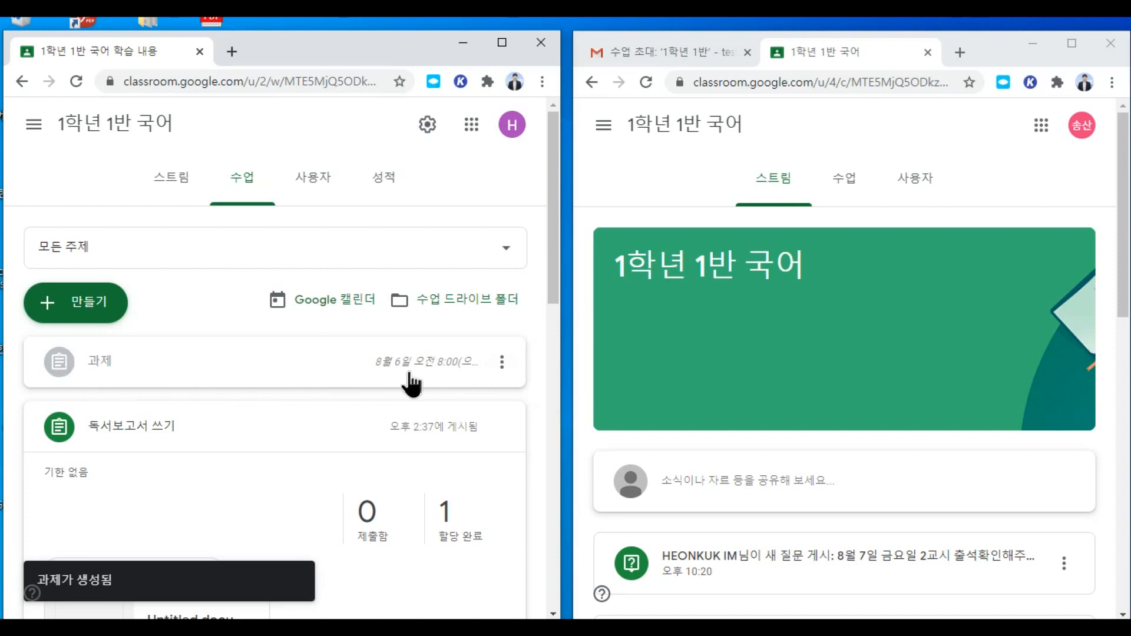
{"action": "scroll", "coordinate": [325, 387], "scroll_direction": "down", "scroll_amount": 1}
{"action": "scroll", "coordinate": [325, 388], "scroll_direction": "up", "scroll_amount": 1}
{"action": "scroll", "coordinate": [325, 387], "scroll_direction": "down", "scroll_amount": 8}
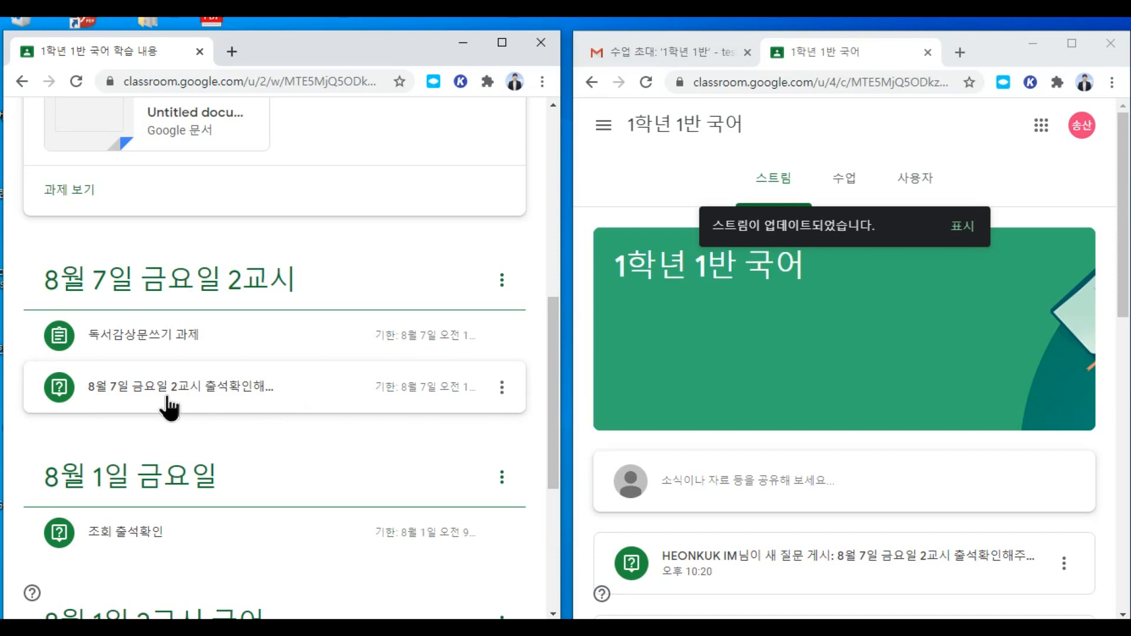
Step: Reorder classwork: attendance question above the essay, 독서보고서 쓰기 moved into the 8월 1일 금요일 topic
{"action": "left_click", "coordinate": [246, 390]}
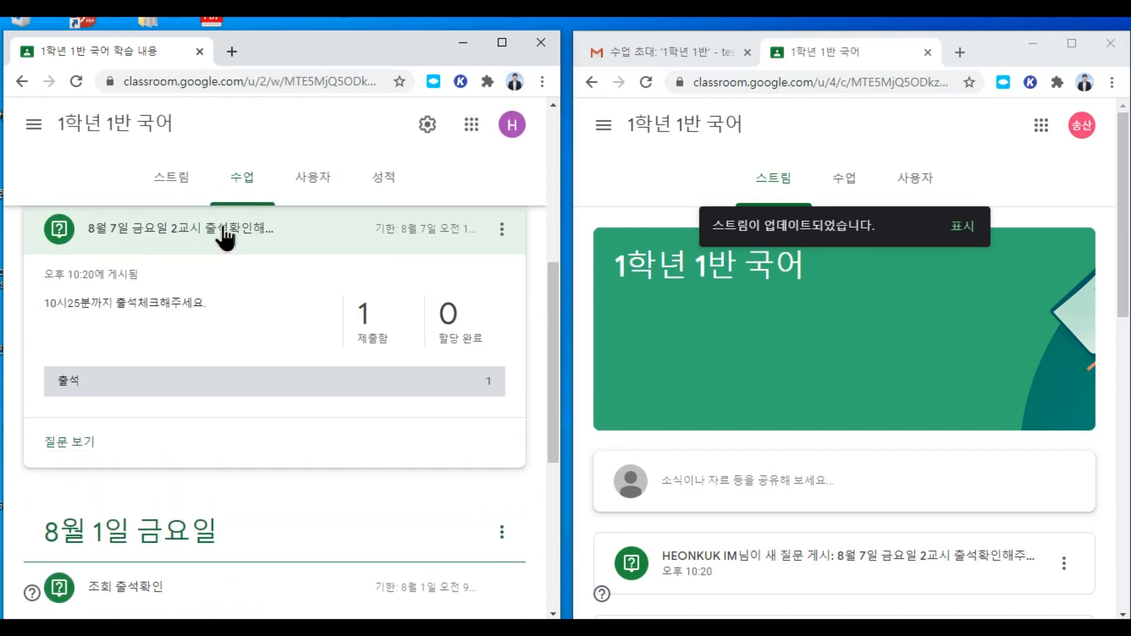
{"action": "left_click", "coordinate": [226, 238]}
{"action": "scroll", "coordinate": [277, 353], "scroll_direction": "up", "scroll_amount": 3}
{"action": "left_click_drag", "start_coordinate": [241, 400], "coordinate": [253, 331]}
{"action": "scroll", "coordinate": [300, 368], "scroll_direction": "up", "scroll_amount": 1}
{"action": "left_click_drag", "start_coordinate": [173, 273], "coordinate": [182, 453]}
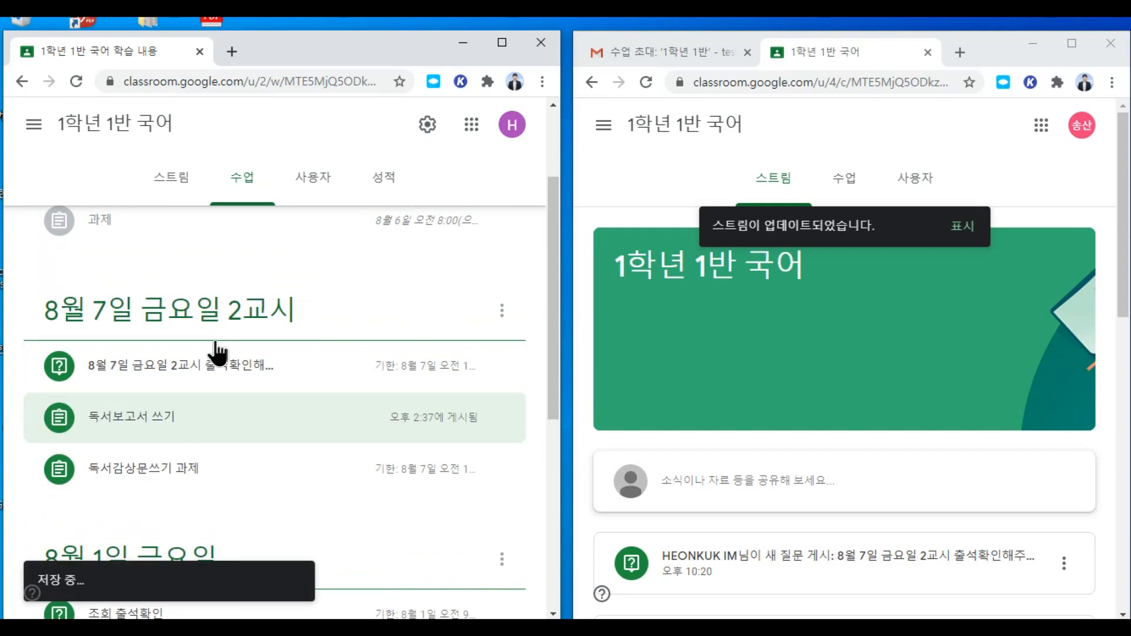
{"action": "left_click", "coordinate": [134, 419]}
{"action": "left_click_drag", "start_coordinate": [134, 429], "coordinate": [285, 312]}
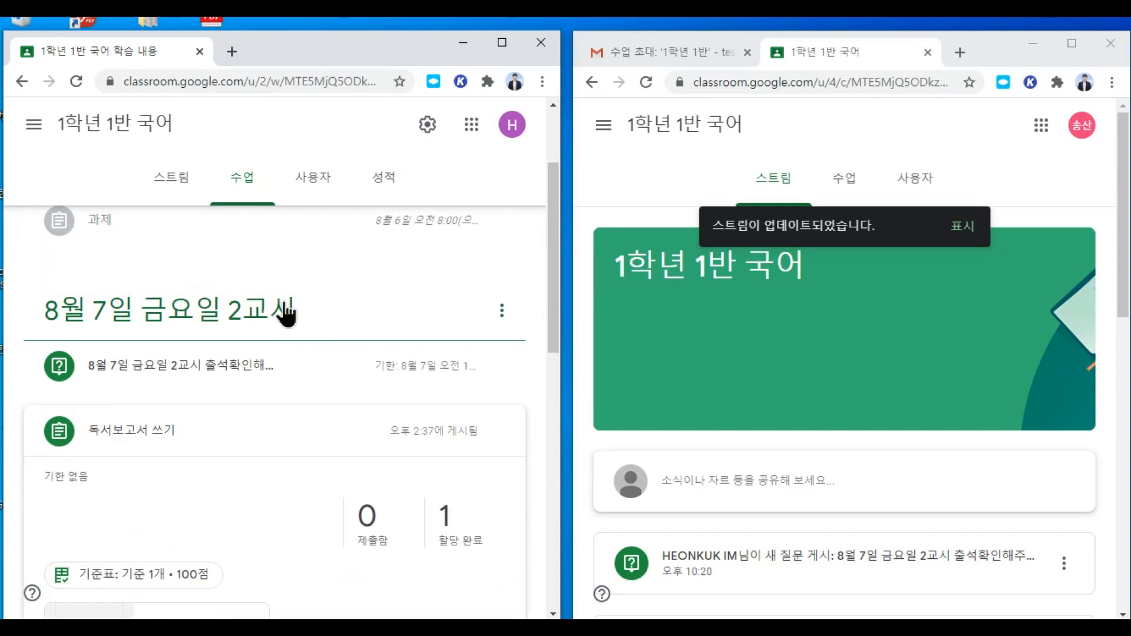
{"action": "left_click", "coordinate": [252, 377]}
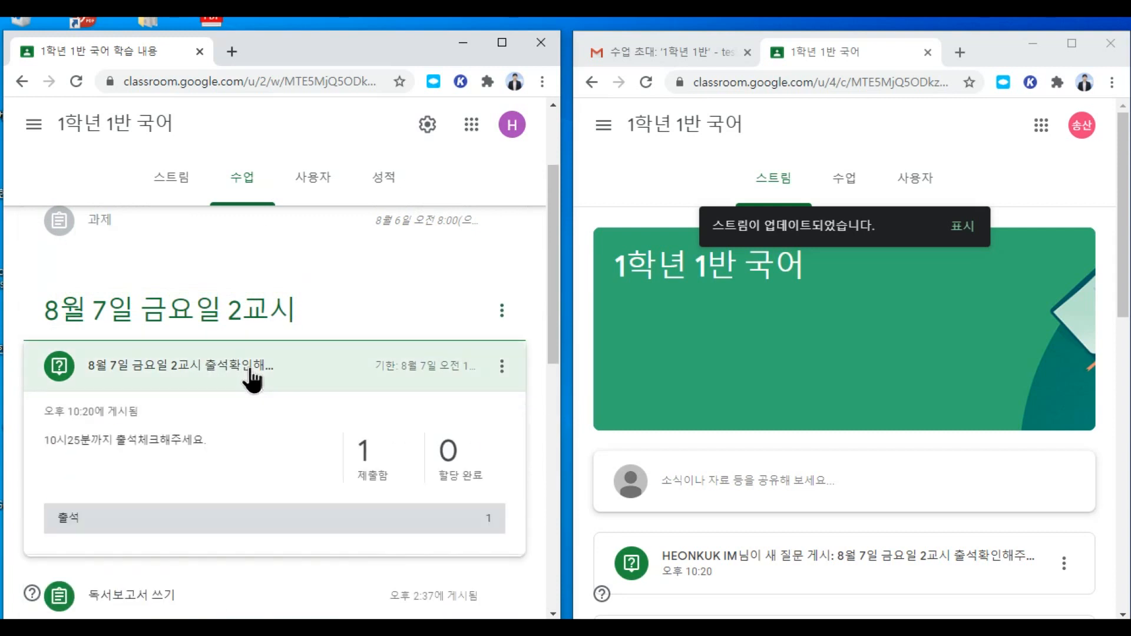
{"action": "left_click", "coordinate": [288, 376]}
{"action": "left_click_drag", "start_coordinate": [173, 425], "coordinate": [239, 528]}
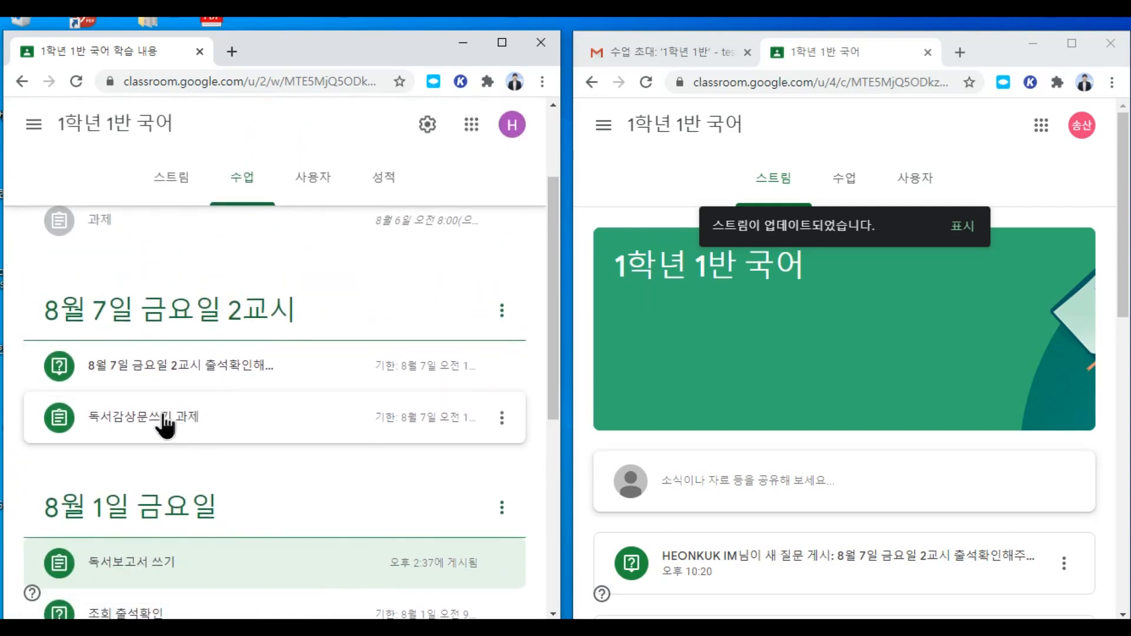
Step: Check the new essay in the student's classwork and open their copy of the document
{"action": "left_click", "coordinate": [298, 429]}
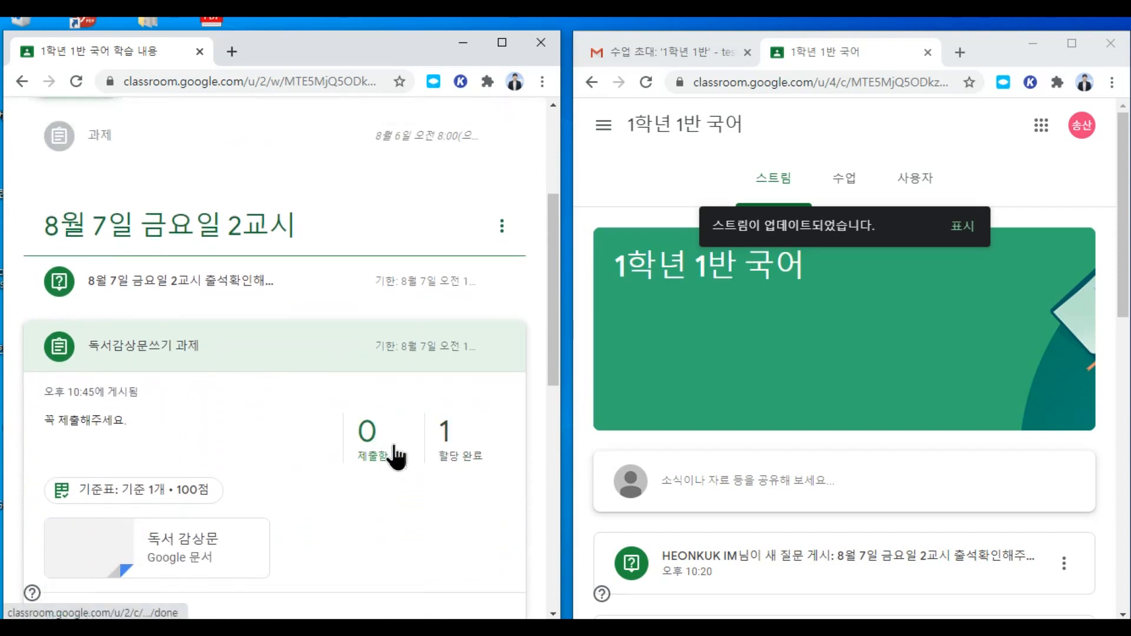
{"action": "left_click", "coordinate": [973, 235]}
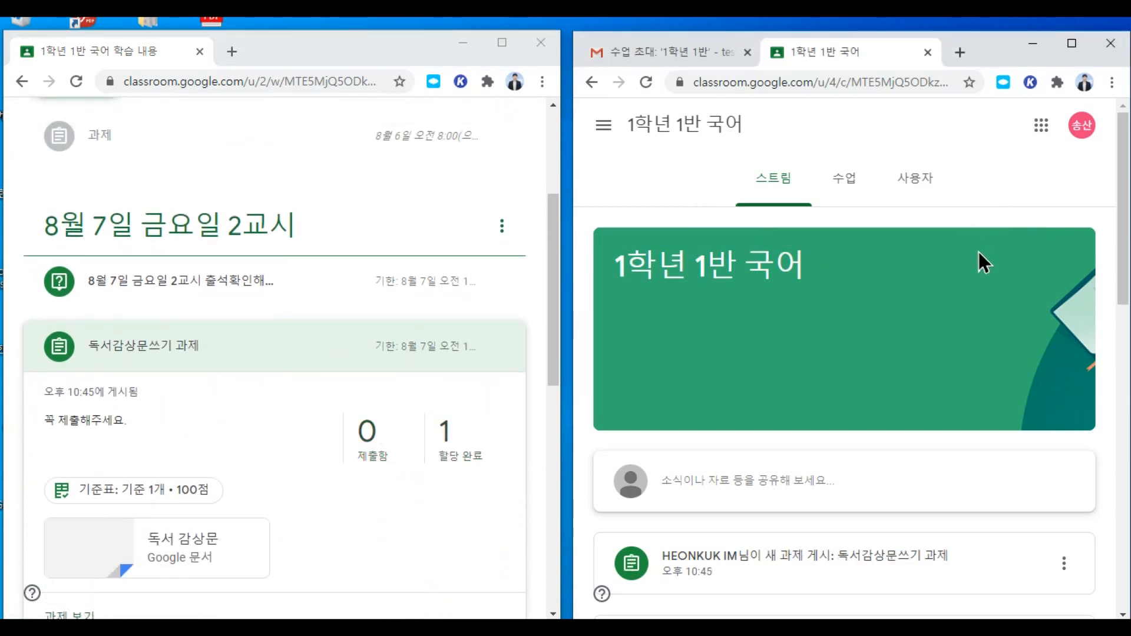
{"action": "left_click", "coordinate": [852, 180]}
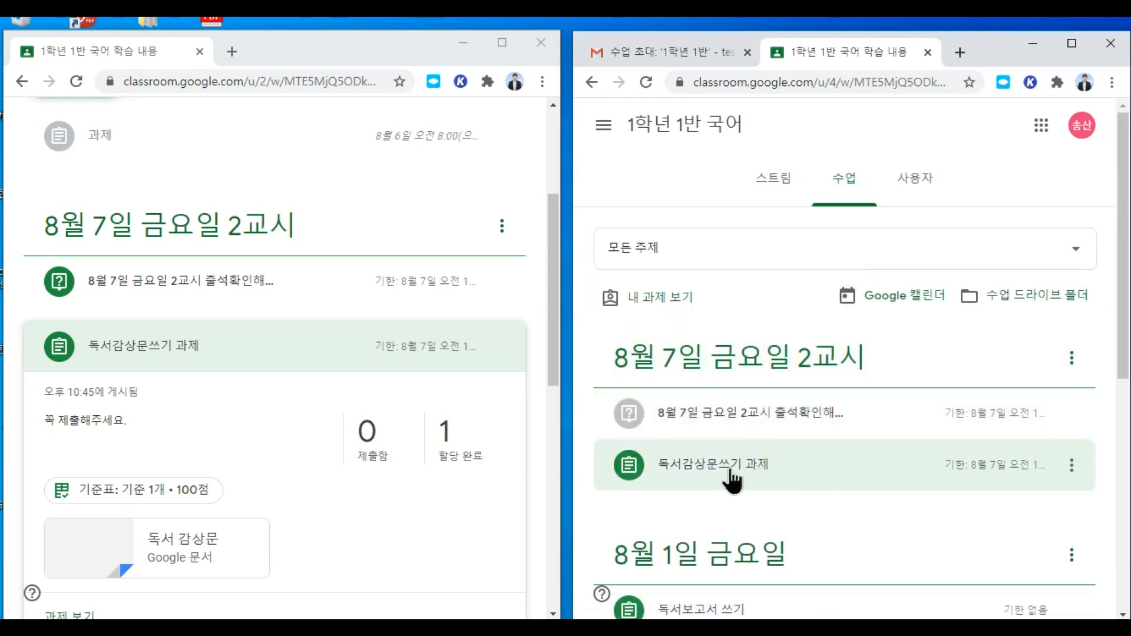
{"action": "left_click", "coordinate": [813, 417]}
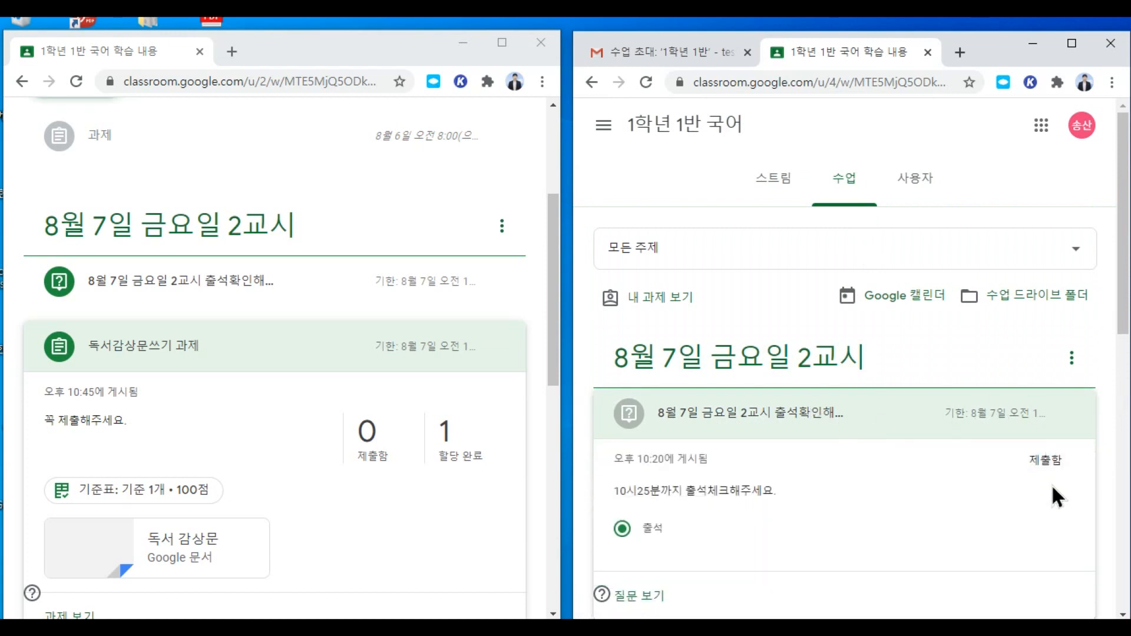
{"action": "left_click", "coordinate": [871, 416]}
{"action": "scroll", "coordinate": [766, 342], "scroll_direction": "down", "scroll_amount": 3}
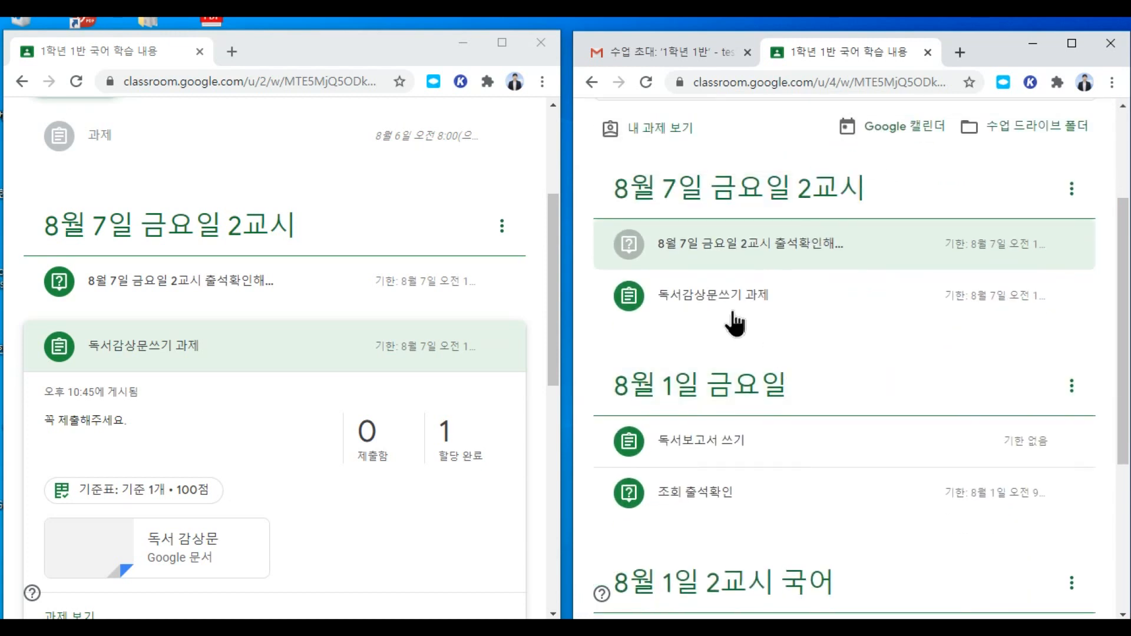
{"action": "left_click", "coordinate": [747, 300]}
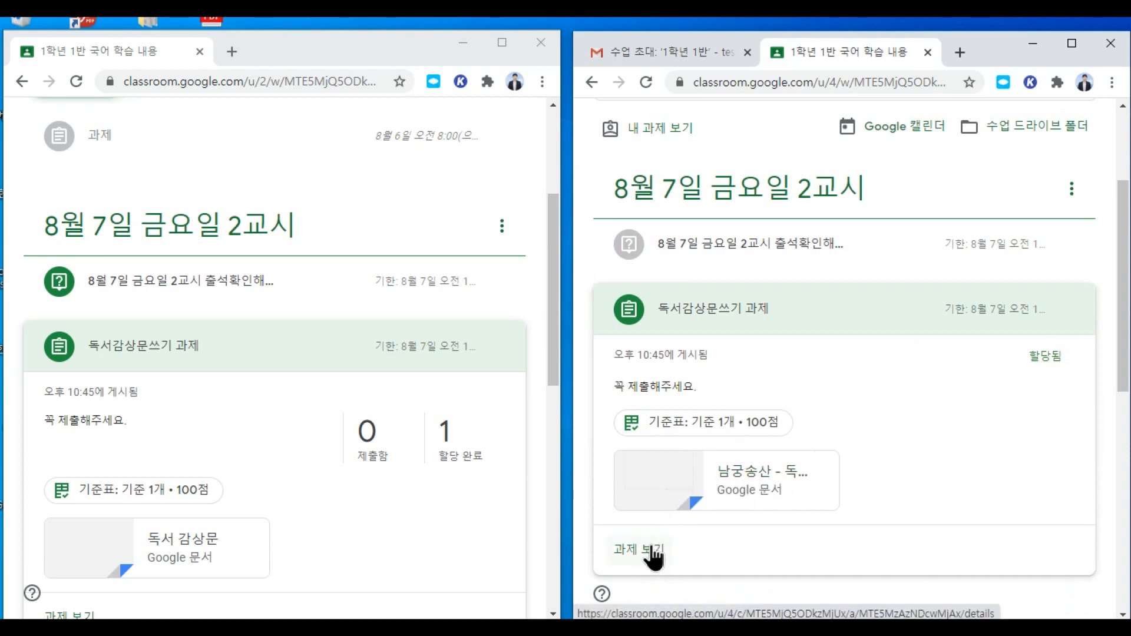
{"action": "left_click", "coordinate": [754, 482]}
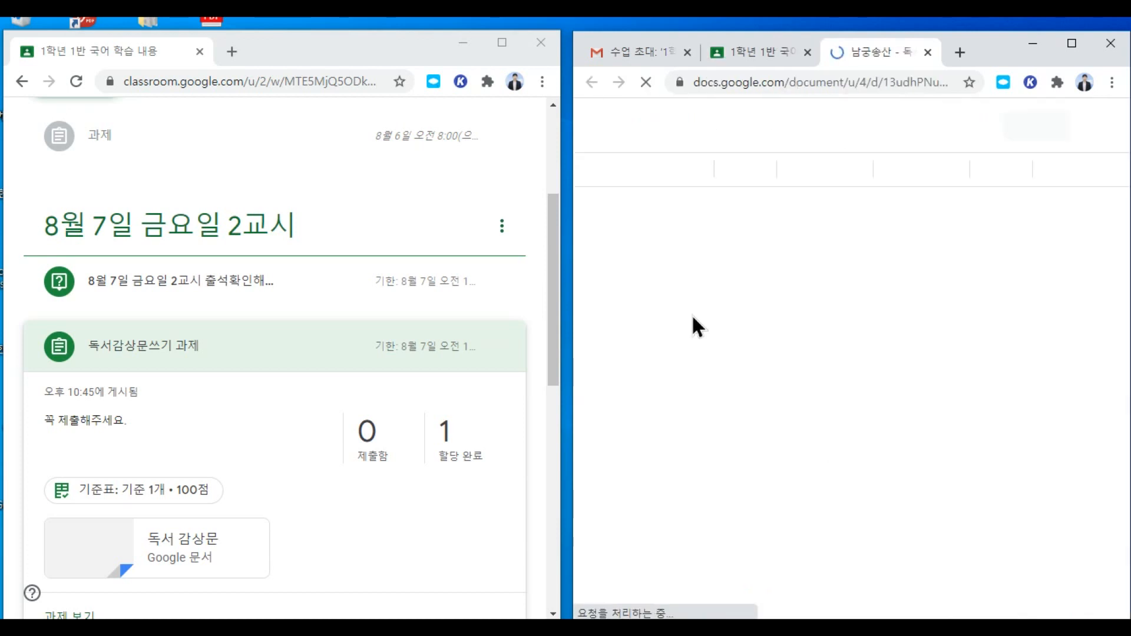
Step: Write '주인공의 삶에 크게 감명되었다. 나도 그런 삶을 살고 싶다.' in the student's answer box
{"action": "left_click", "coordinate": [1070, 43]}
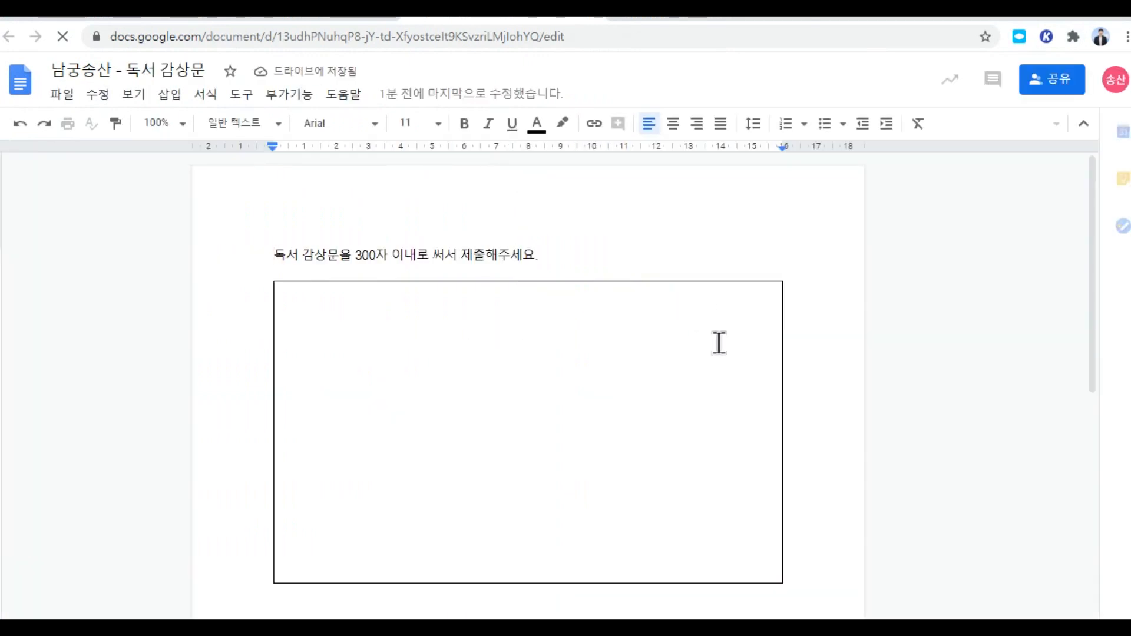
{"action": "left_click", "coordinate": [405, 311]}
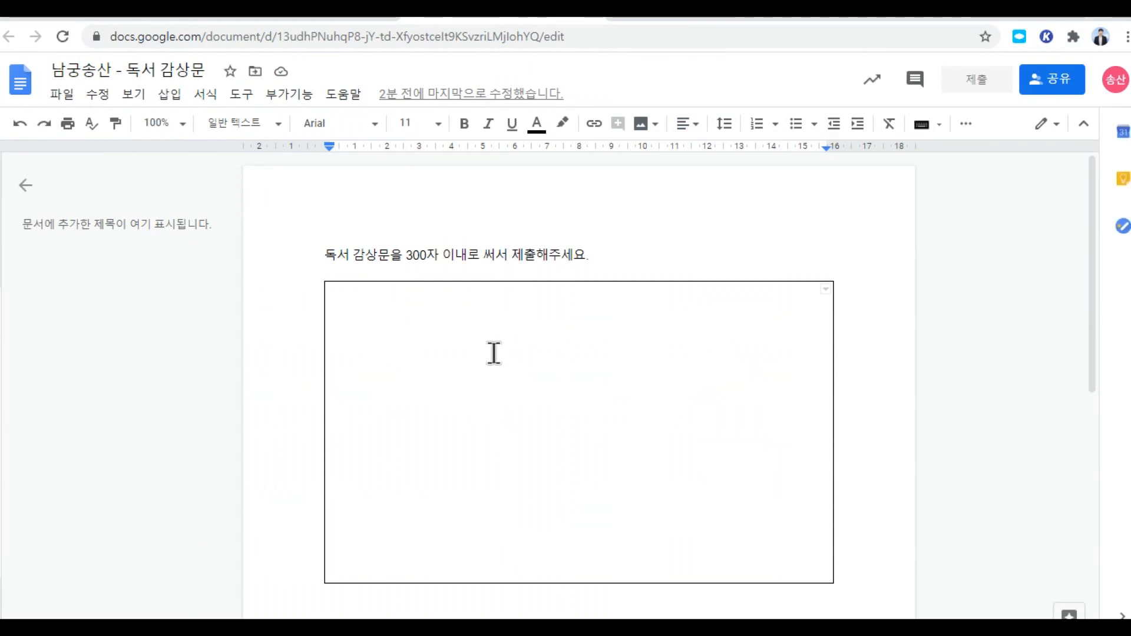
{"action": "type", "text": "주인공의 "}
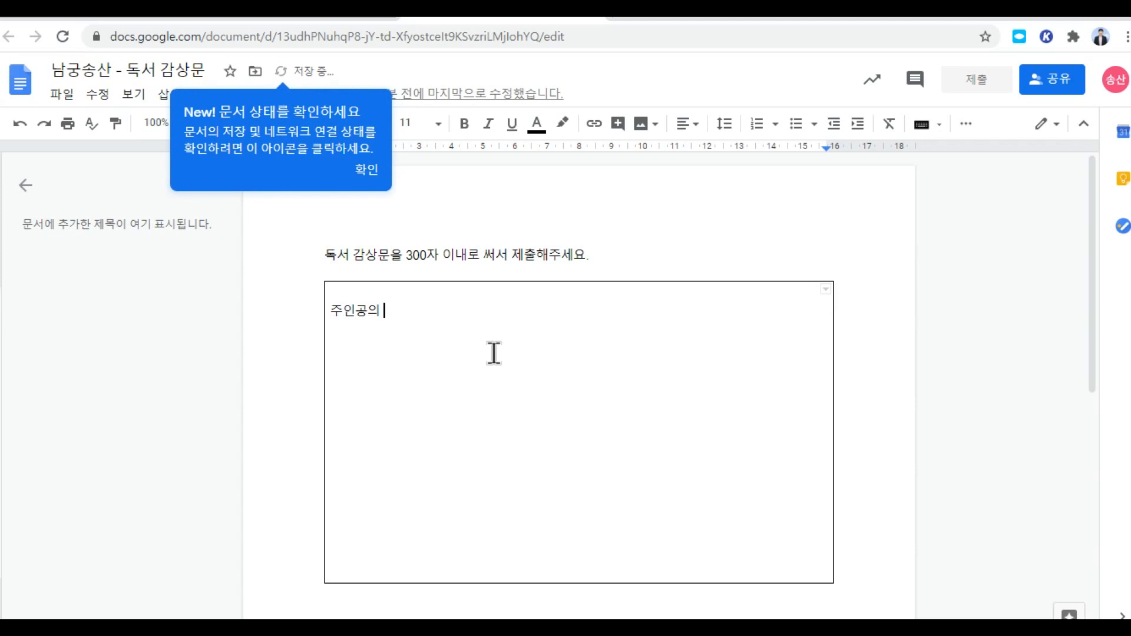
{"action": "type", "text": "새"}
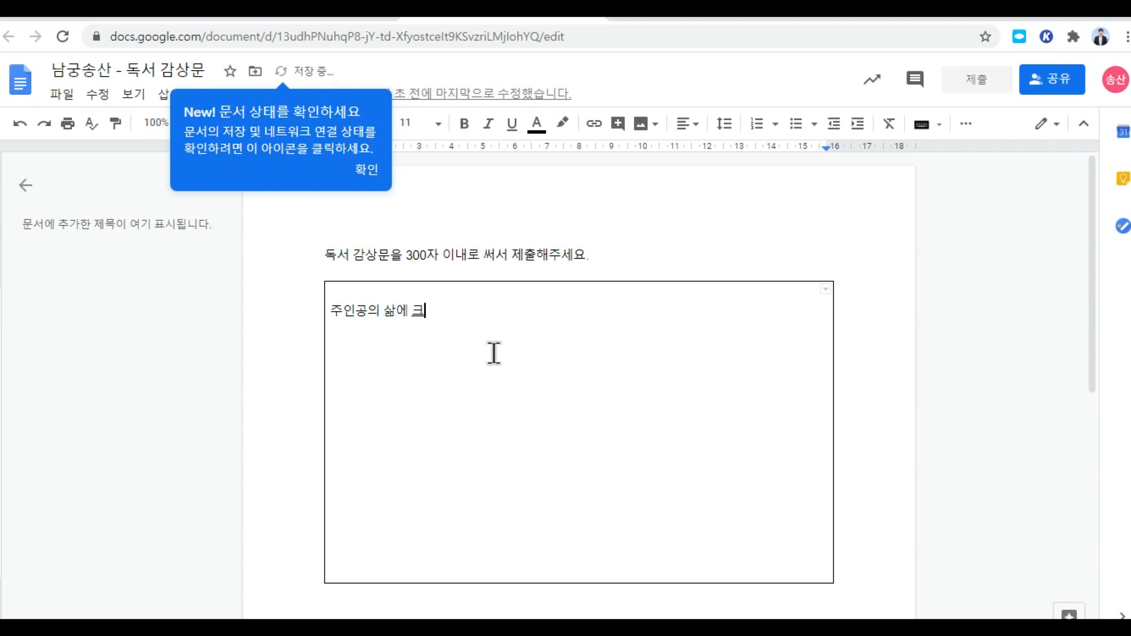
{"action": "type", "text": "에 크게 감명되었다. 나도 그런 삶을 살고 싶다."}
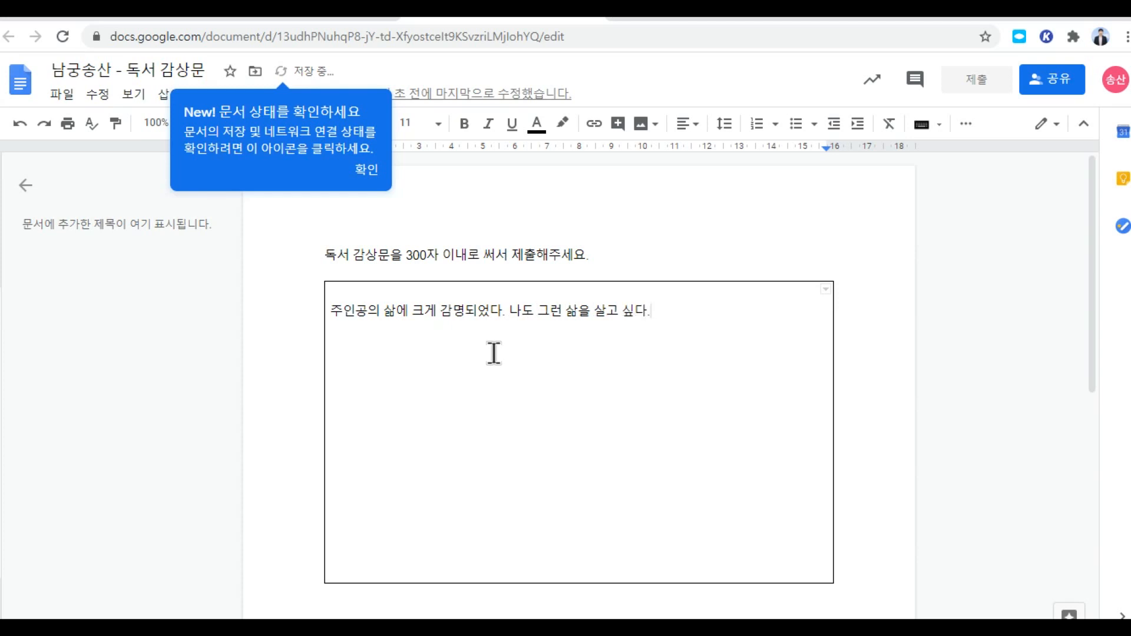
{"action": "left_click", "coordinate": [372, 175]}
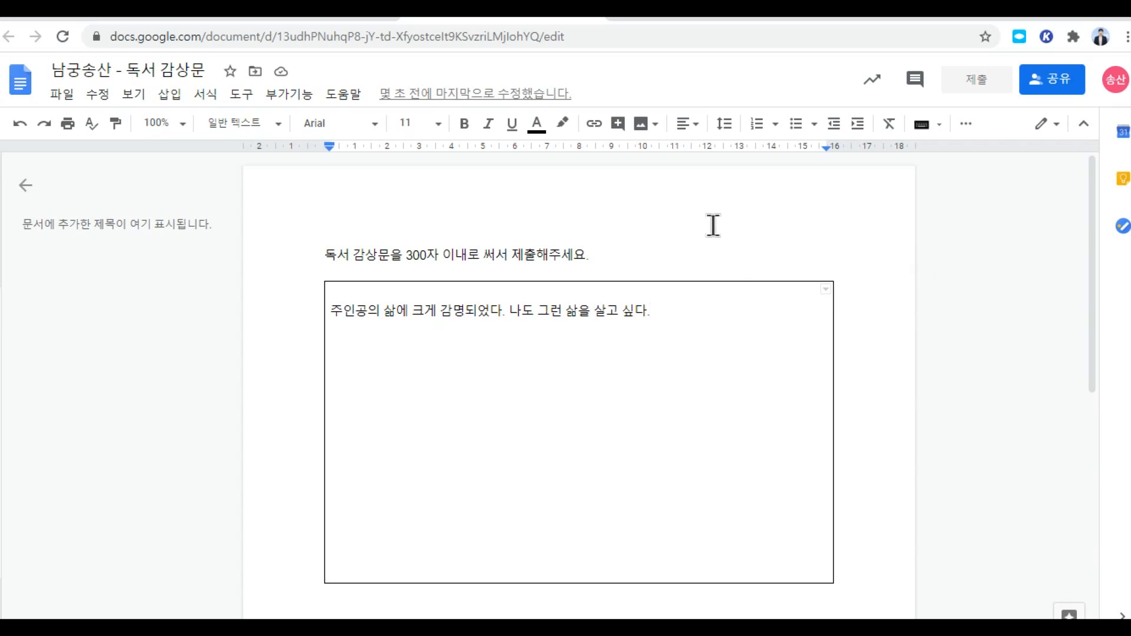
{"action": "left_click", "coordinate": [593, 16]}
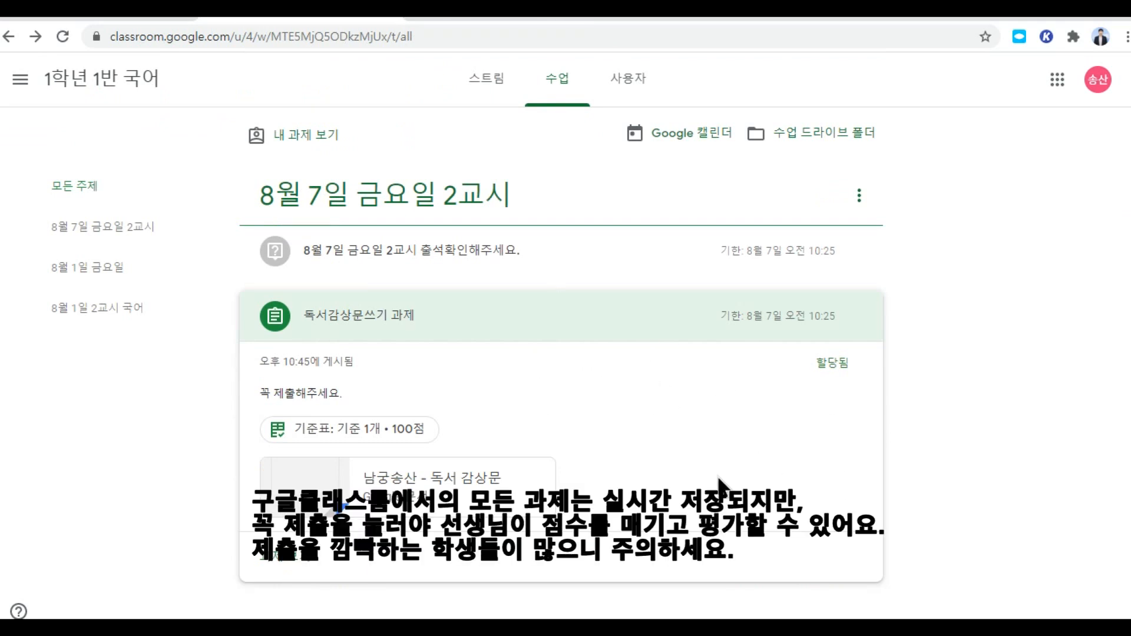
Step: Open the student's 독서감상문쓰기 과제 details and review the 100-point rubric levels
{"action": "left_click", "coordinate": [295, 567]}
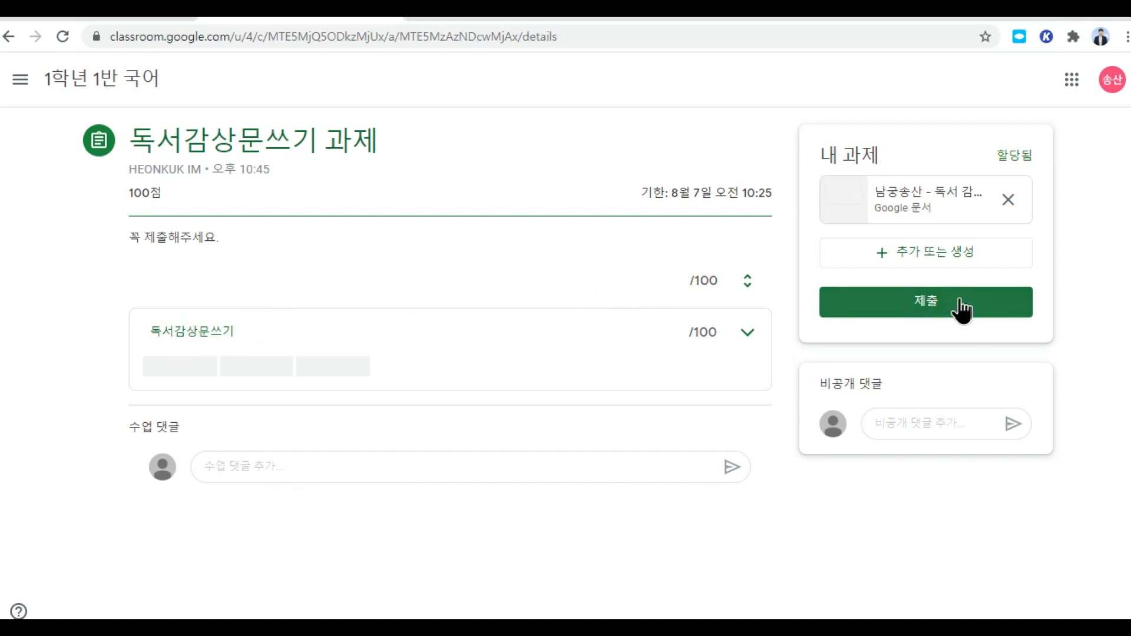
{"action": "left_click", "coordinate": [220, 337]}
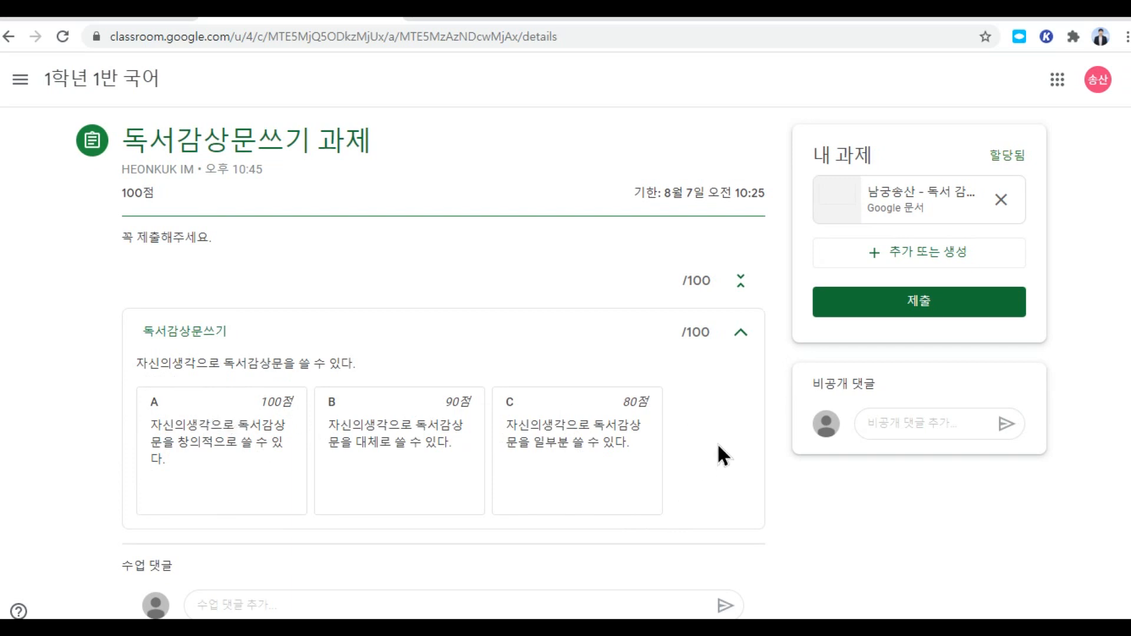
{"action": "left_click", "coordinate": [741, 333]}
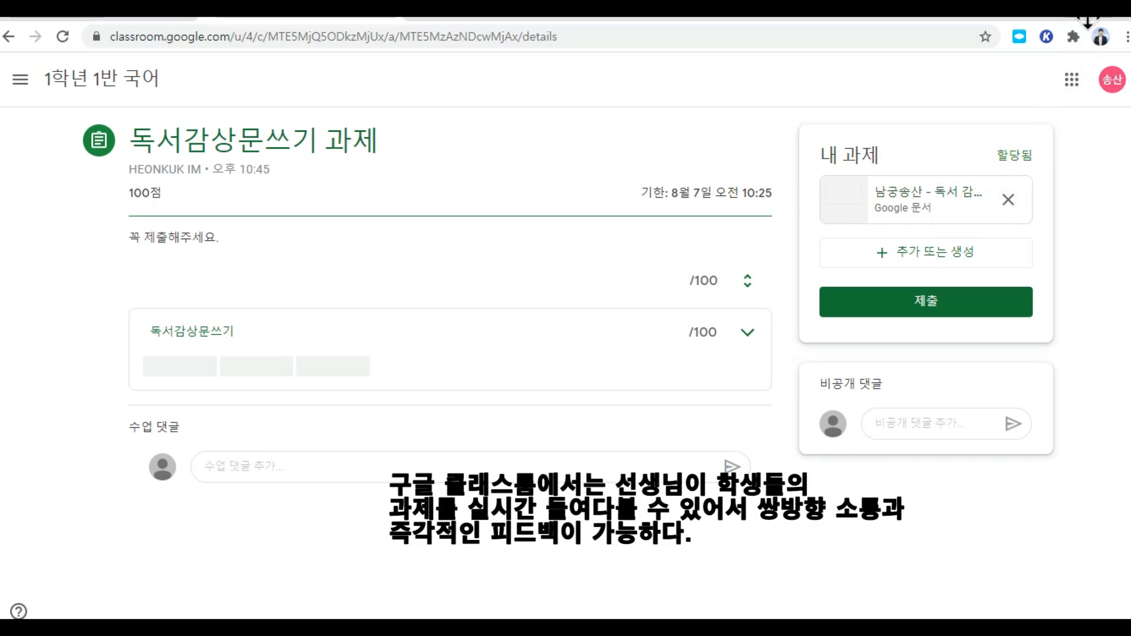
{"action": "left_click", "coordinate": [1087, 21]}
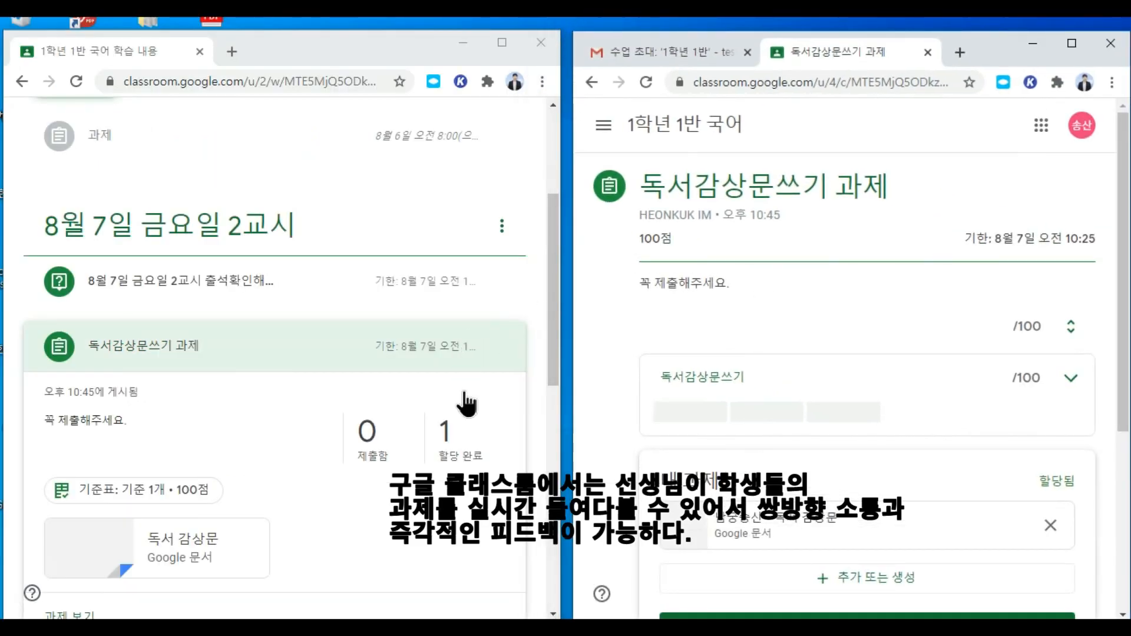
Step: Open the student's essay in the grading view and post the private comment '300자를 지켜주세요.'
{"action": "scroll", "coordinate": [270, 425], "scroll_direction": "down", "scroll_amount": 2}
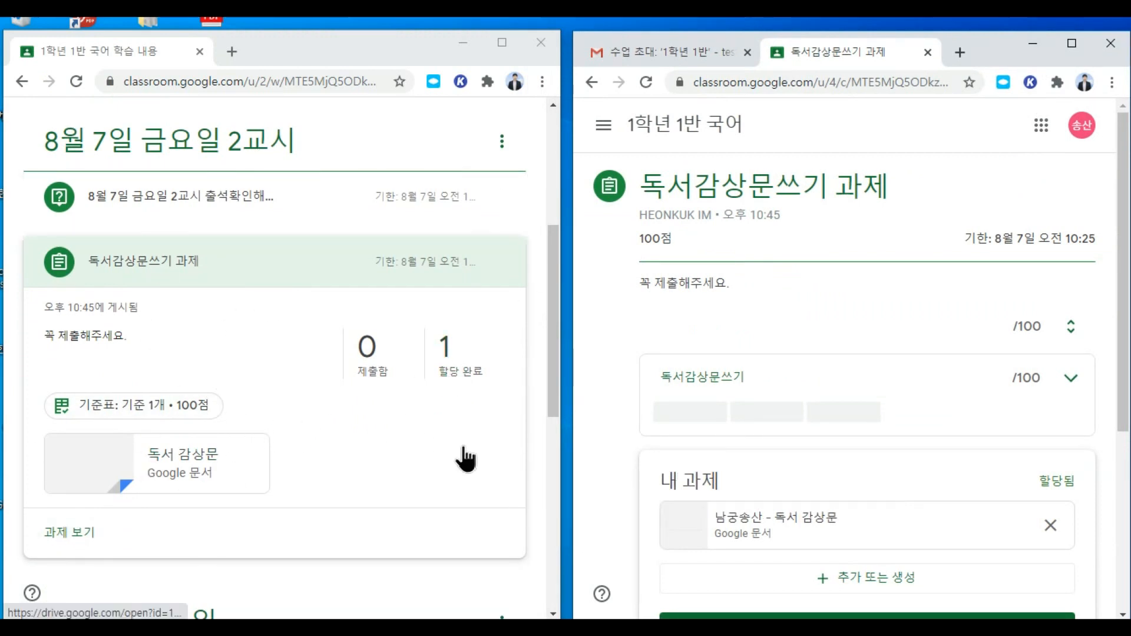
{"action": "left_click", "coordinate": [447, 348]}
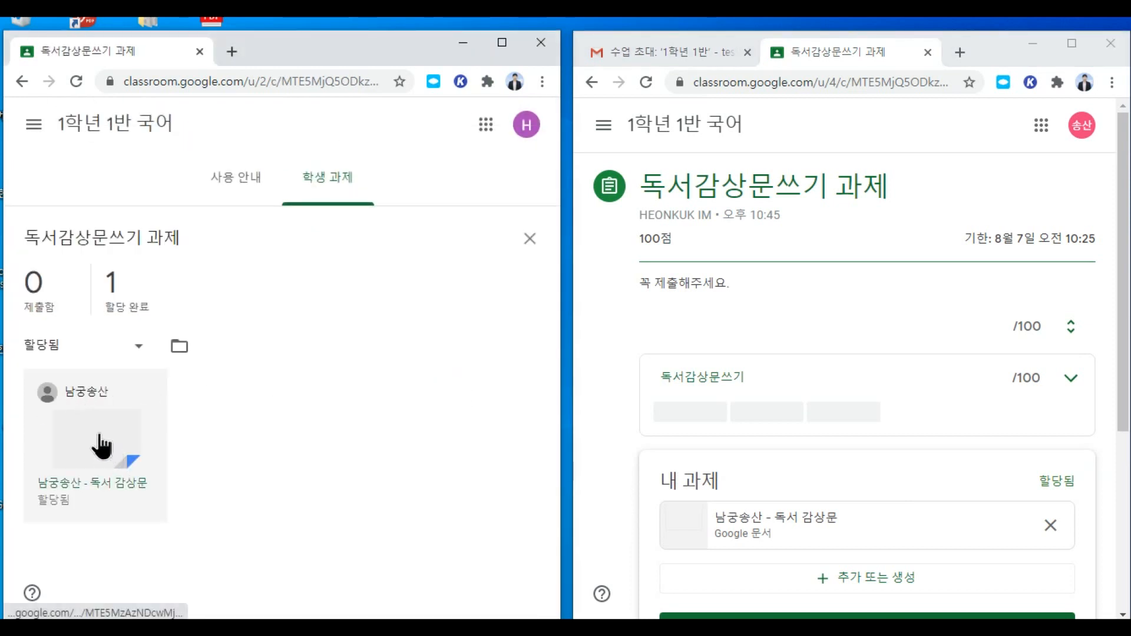
{"action": "left_click", "coordinate": [99, 436]}
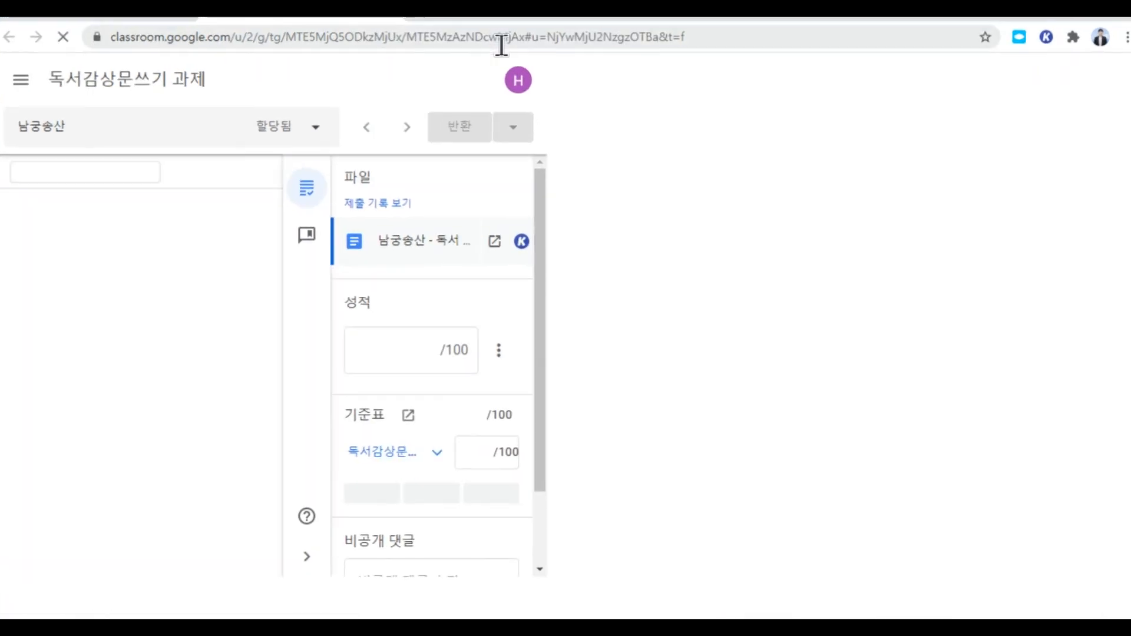
{"action": "left_click", "coordinate": [501, 44]}
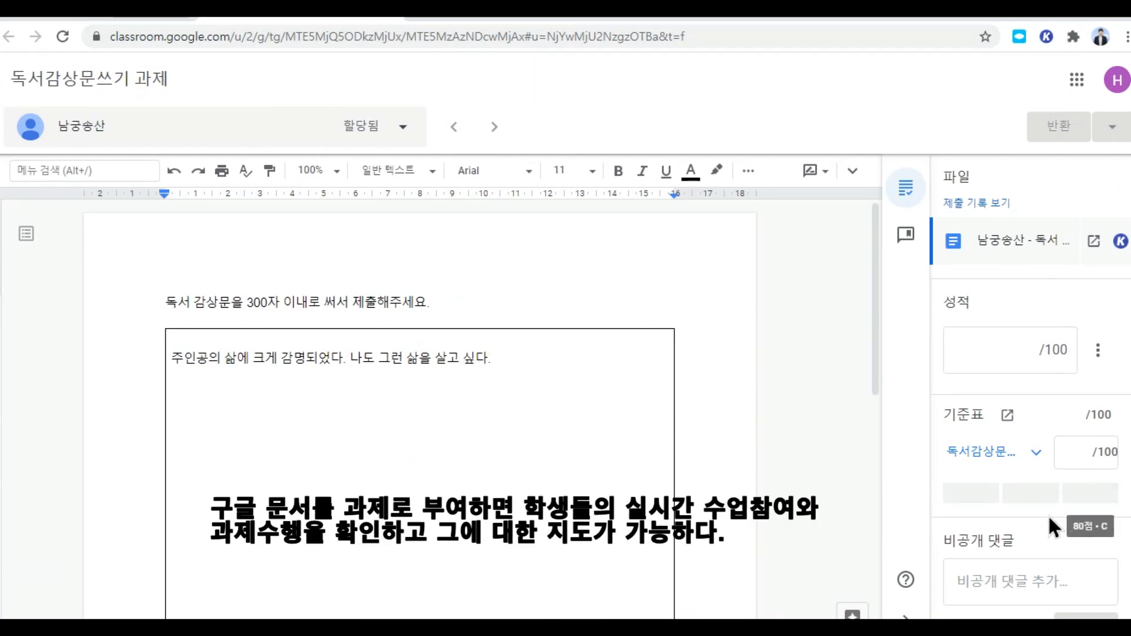
{"action": "scroll", "coordinate": [978, 530], "scroll_direction": "down", "scroll_amount": 1}
{"action": "left_click", "coordinate": [1108, 550]}
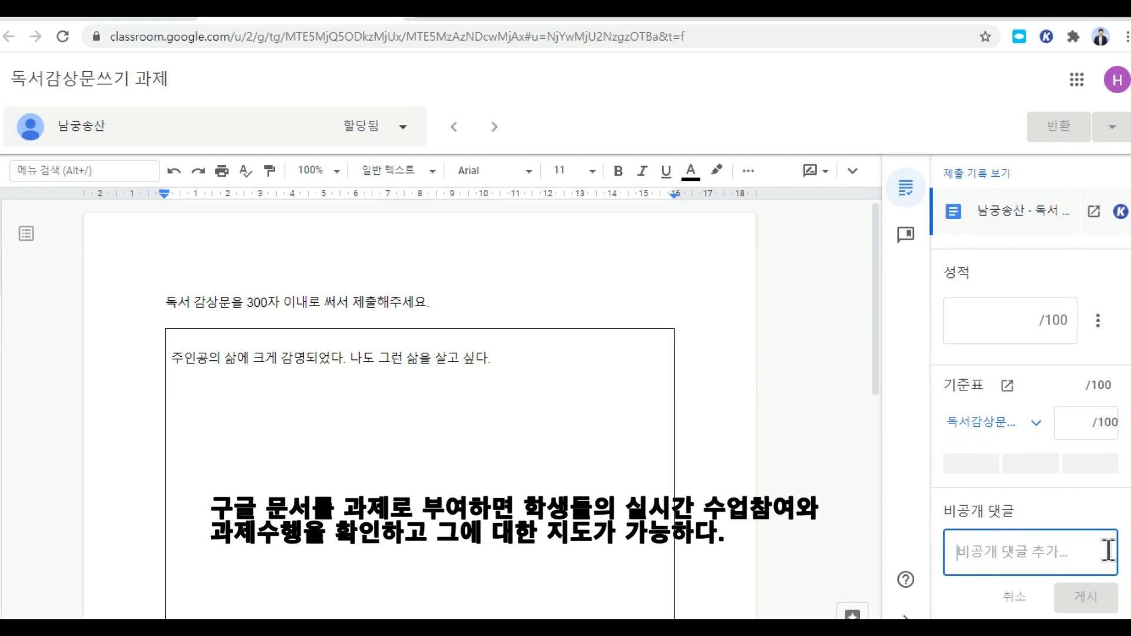
{"action": "type", "text": "300"}
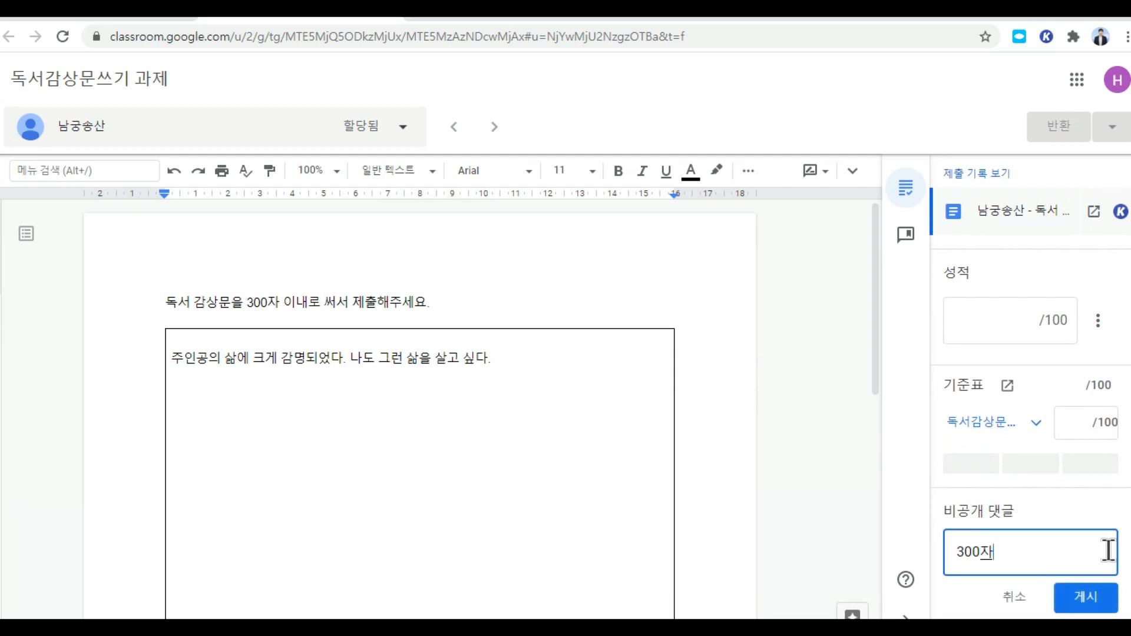
{"action": "type", "text": "자를 지켰"}
{"action": "key", "text": "BackSpace"}
{"action": "type", "text": "주세요."}
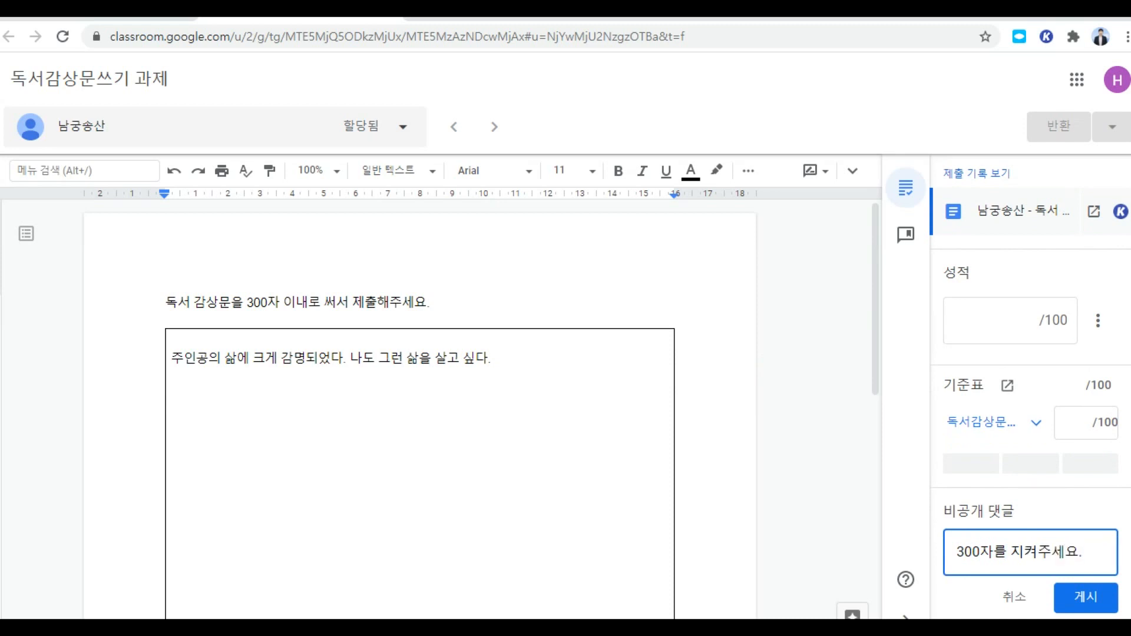
{"action": "left_click", "coordinate": [1106, 606]}
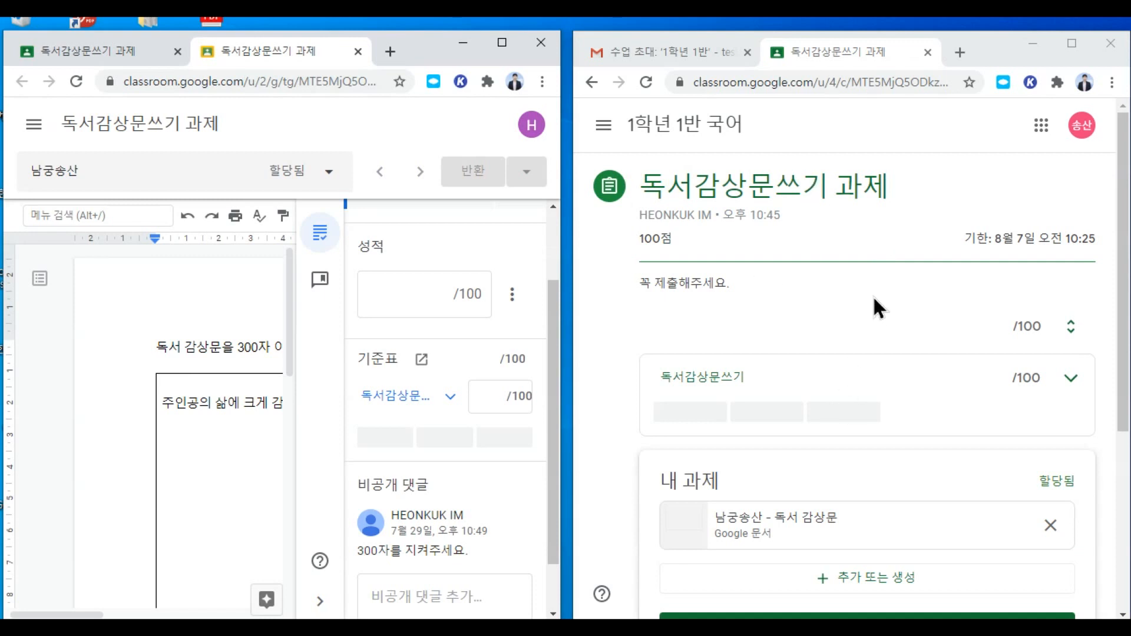
Step: As the student, reply privately '죄송해요. 그냥제출할게요.' and turn in the essay
{"action": "scroll", "coordinate": [895, 394], "scroll_direction": "down", "scroll_amount": 4}
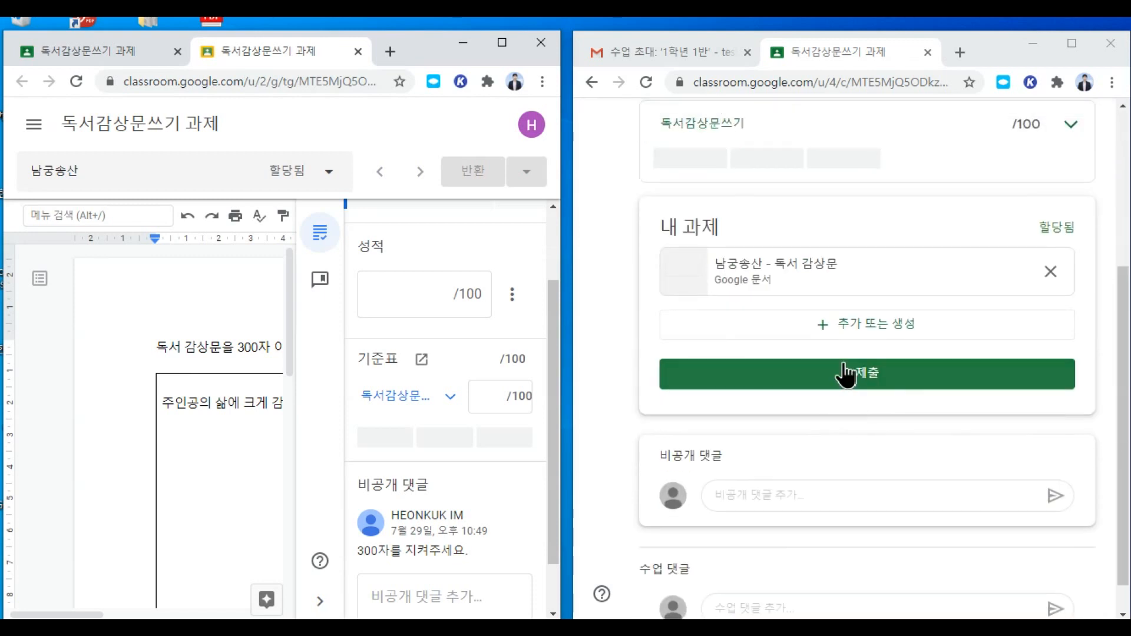
{"action": "scroll", "coordinate": [796, 441], "scroll_direction": "down", "scroll_amount": 1}
{"action": "scroll", "coordinate": [773, 390], "scroll_direction": "up", "scroll_amount": 4}
{"action": "scroll", "coordinate": [814, 415], "scroll_direction": "down", "scroll_amount": 5}
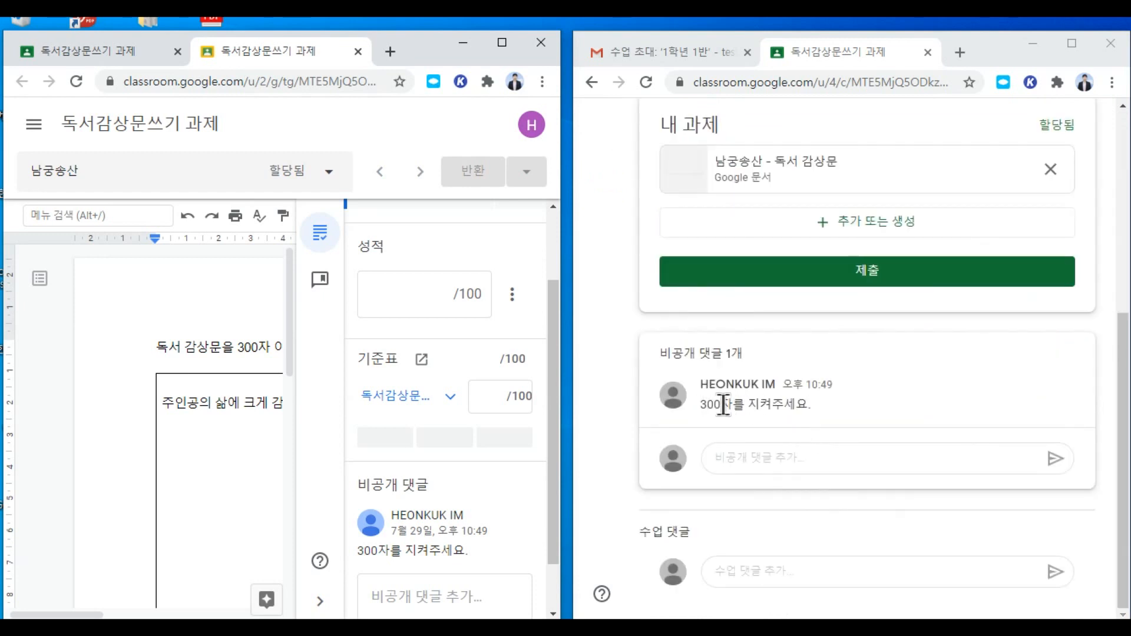
{"action": "left_click", "coordinate": [803, 457]}
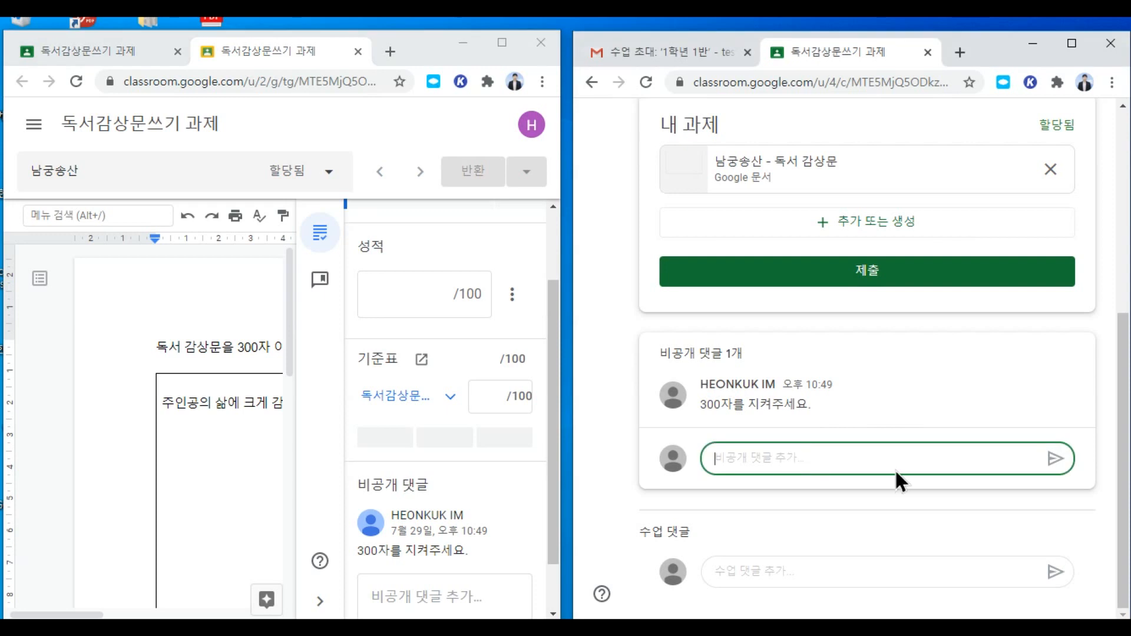
{"action": "type", "text": "죄송해"}
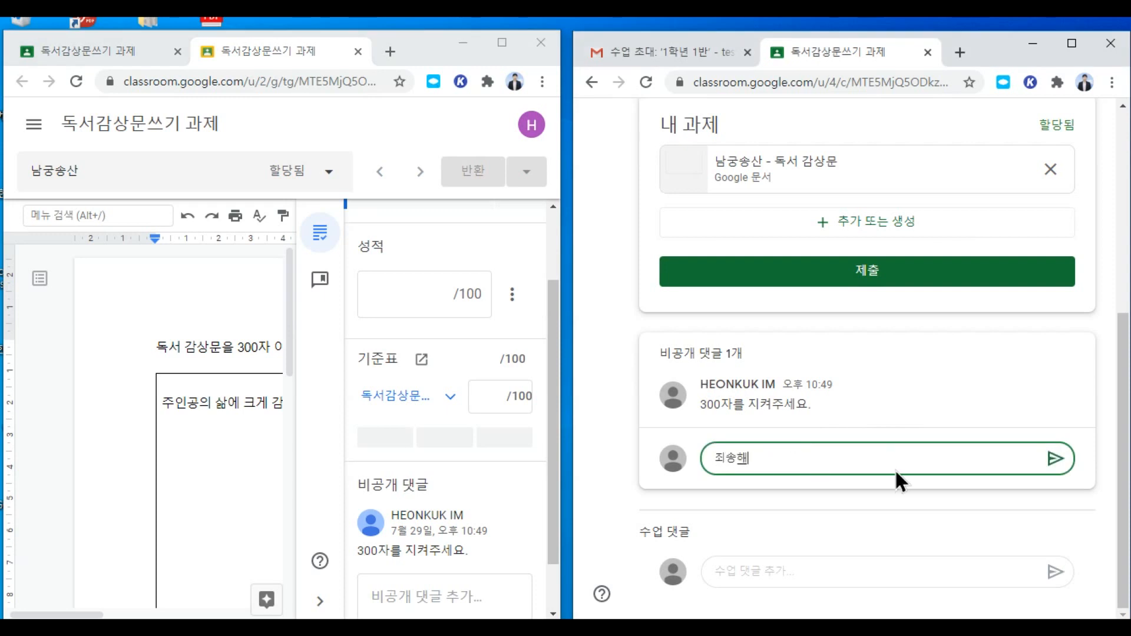
{"action": "type", "text": "의. 그냥제출할게요."}
{"action": "left_click", "coordinate": [1054, 458]}
{"action": "left_click", "coordinate": [874, 274]}
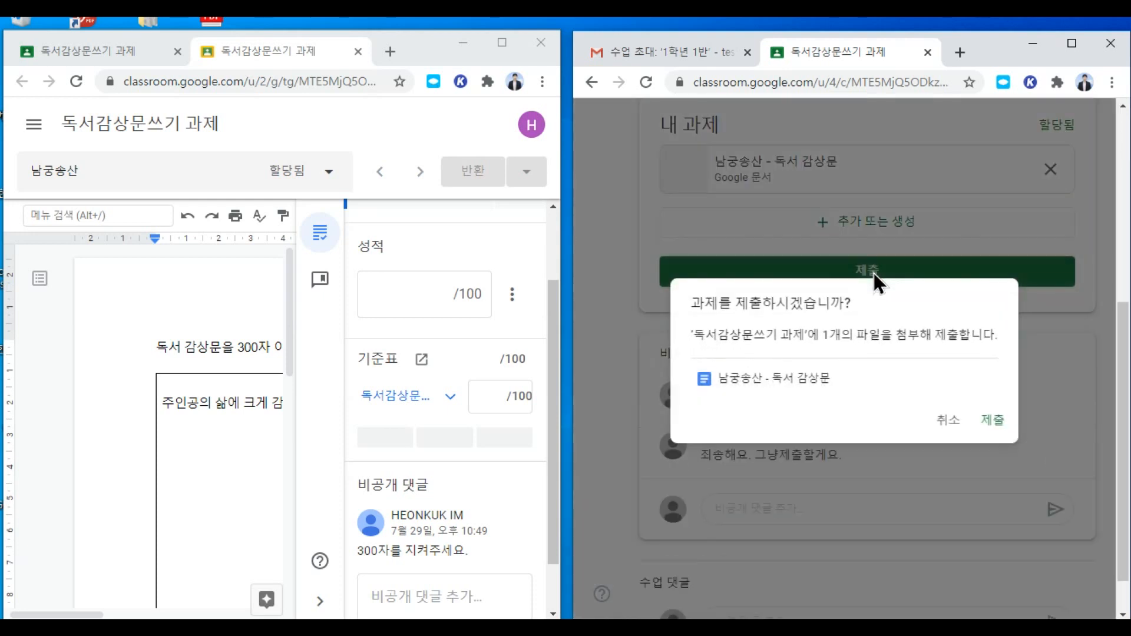
{"action": "left_click", "coordinate": [991, 420]}
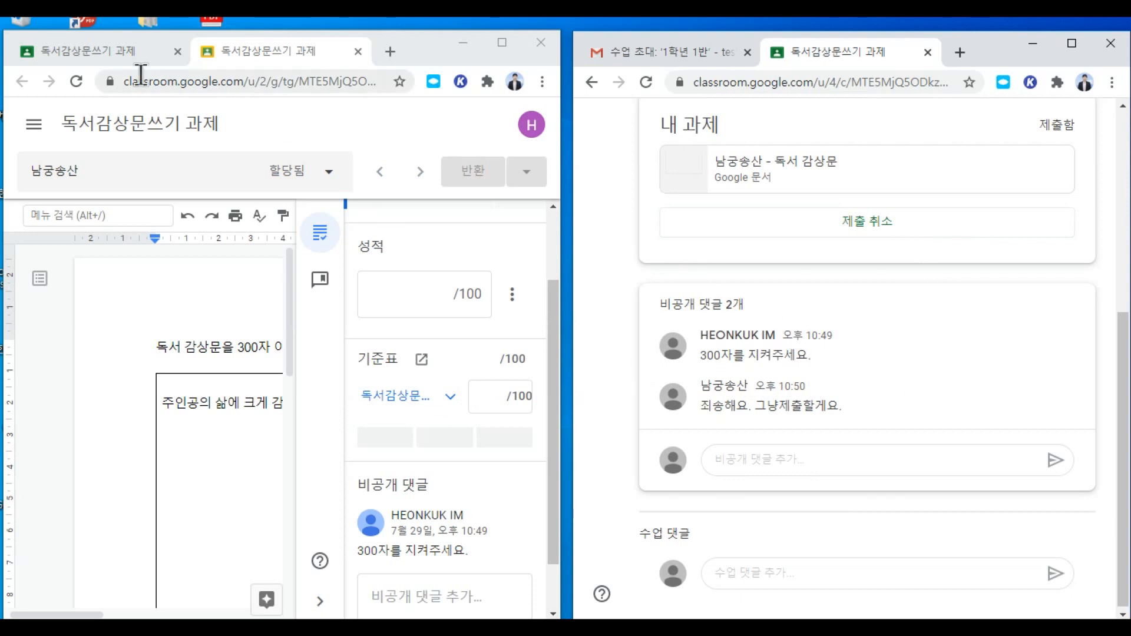
Step: Open the turned-in essay from the 1 제출함 count and score it 80/100 using the rubric's third level
{"action": "left_click", "coordinate": [401, 56]}
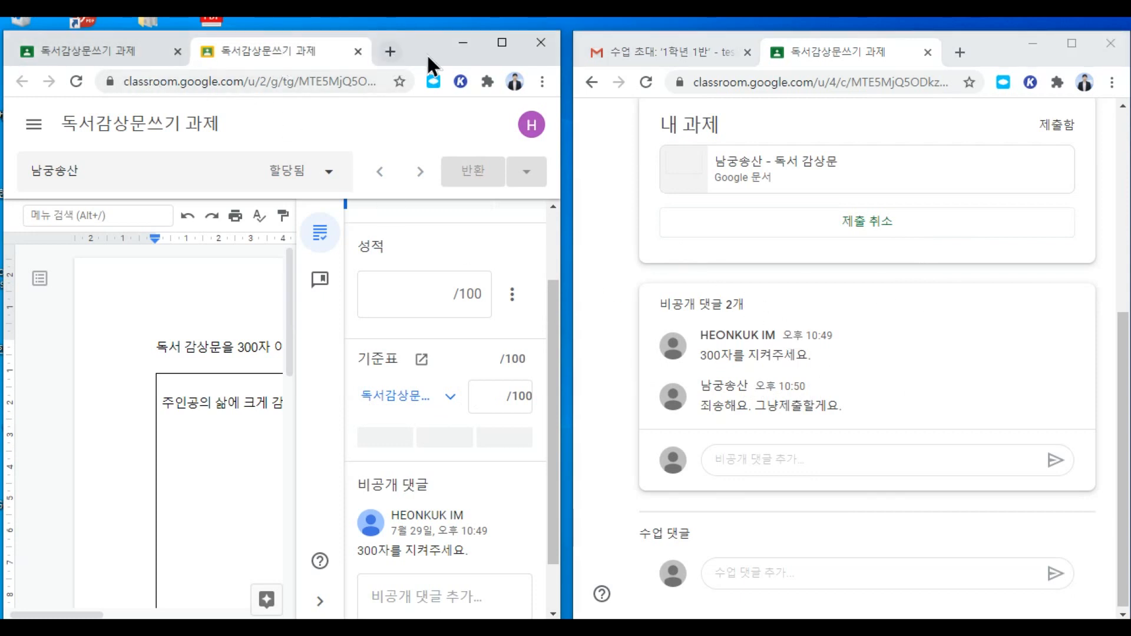
{"action": "left_click", "coordinate": [501, 43]}
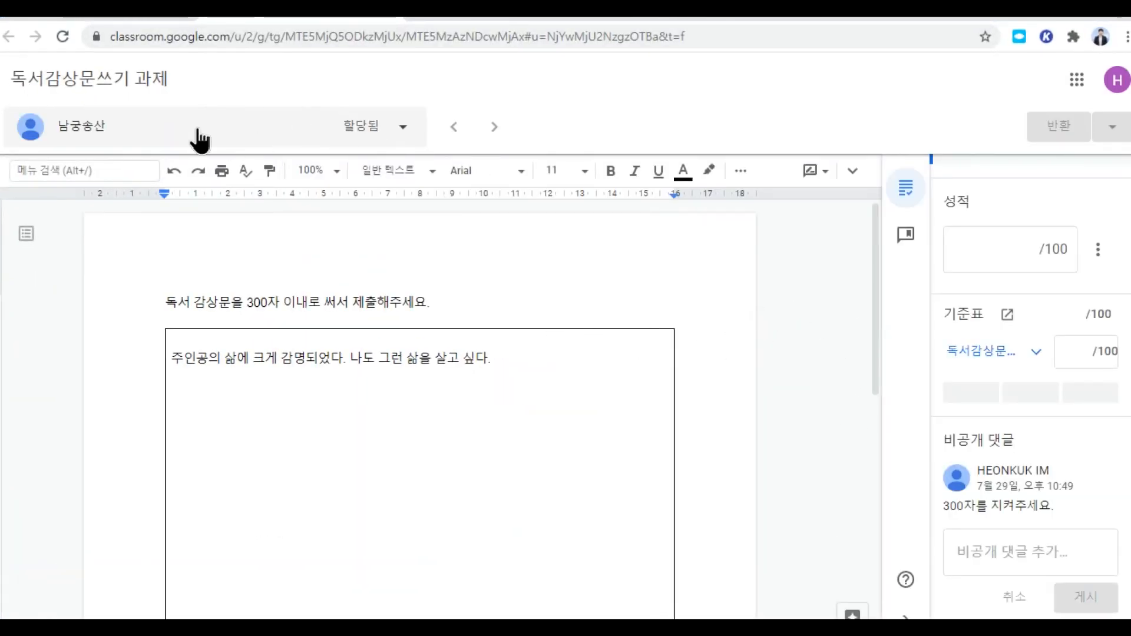
{"action": "left_click", "coordinate": [384, 18]}
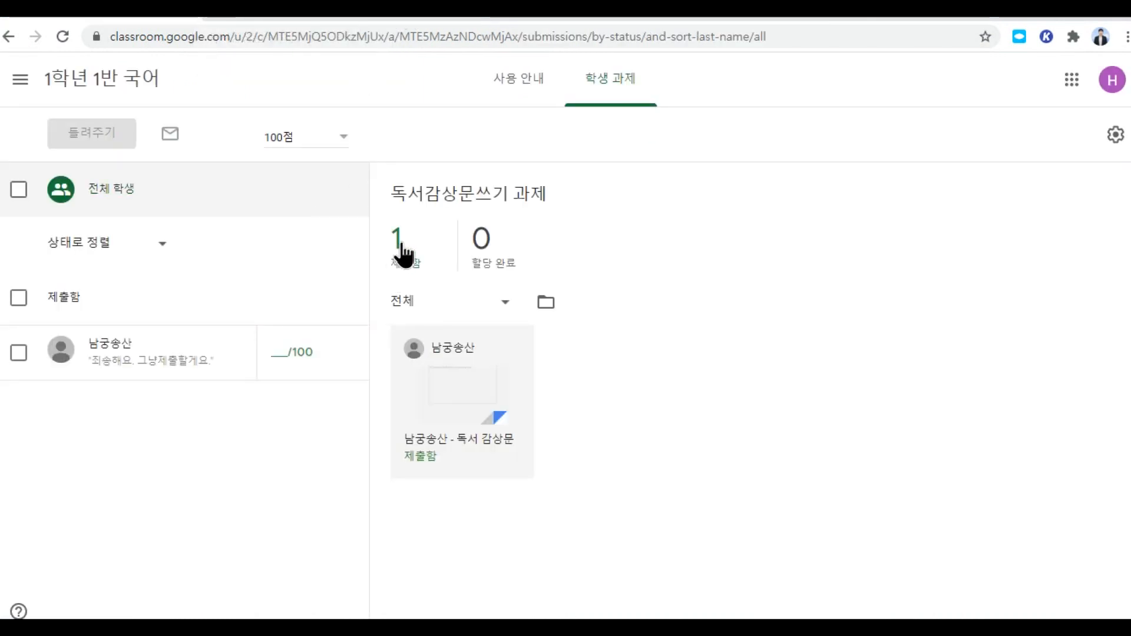
{"action": "left_click", "coordinate": [115, 86]}
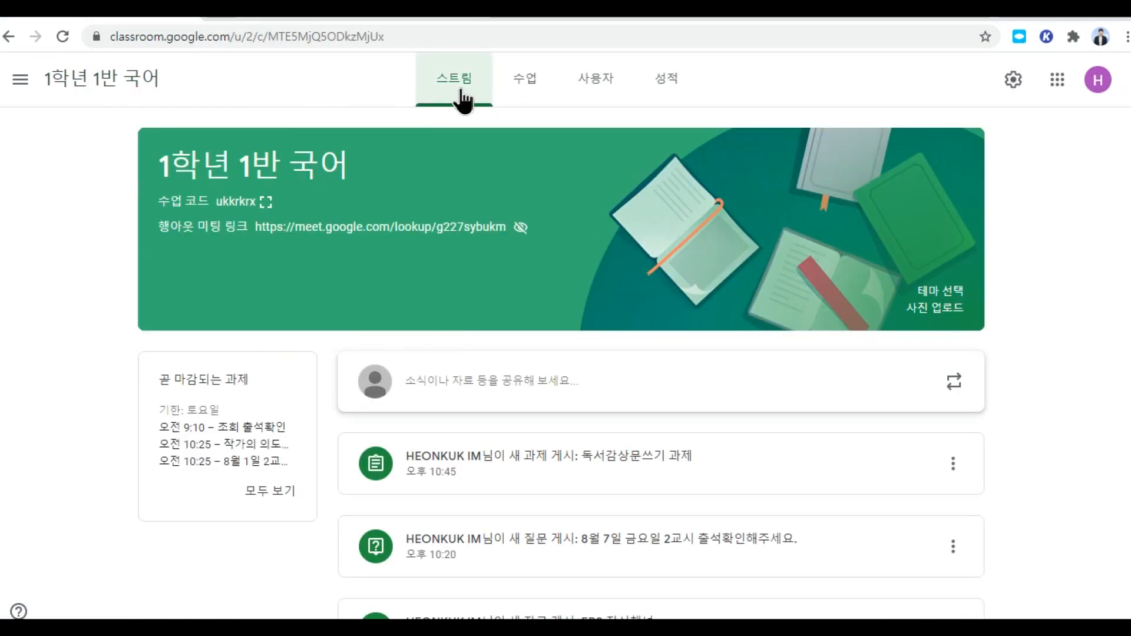
{"action": "left_click", "coordinate": [525, 82]}
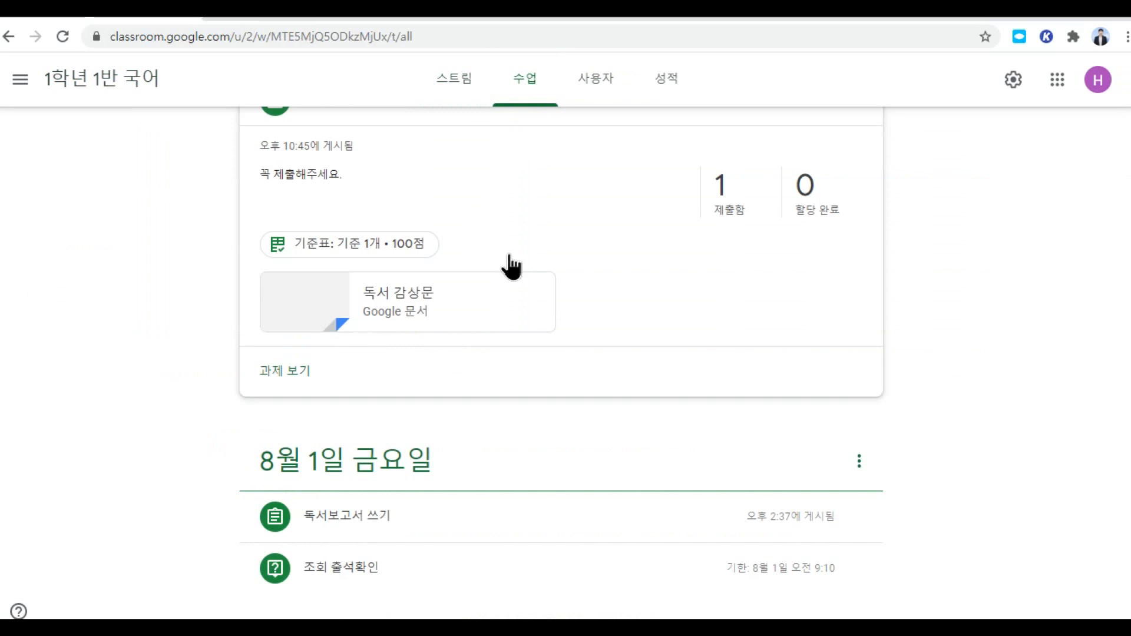
{"action": "left_click", "coordinate": [723, 187]}
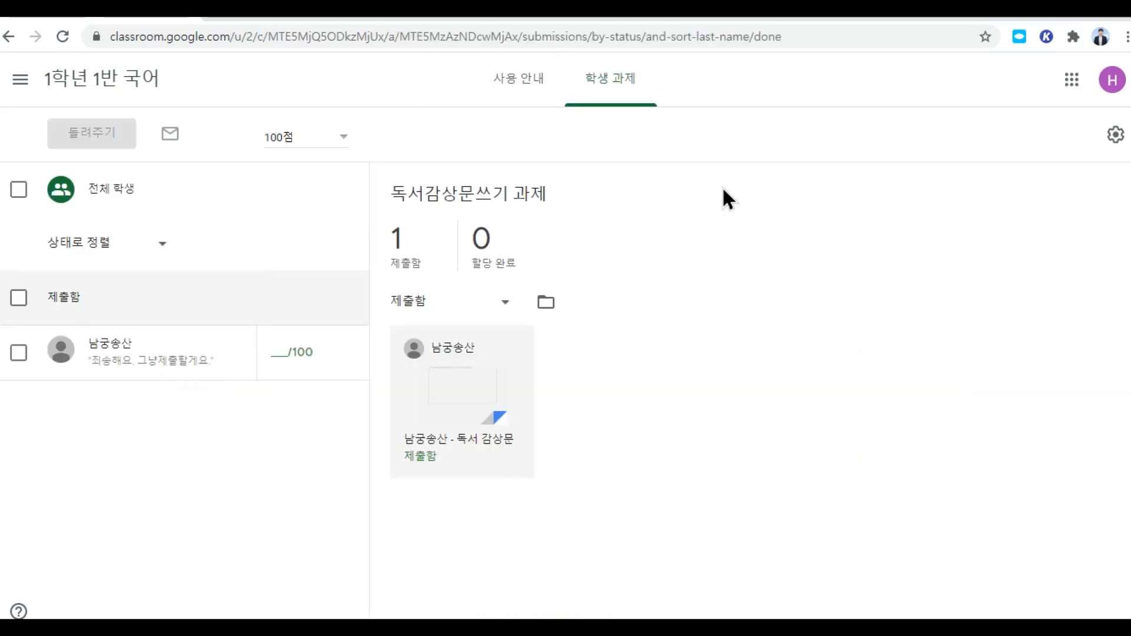
{"action": "left_click", "coordinate": [442, 404]}
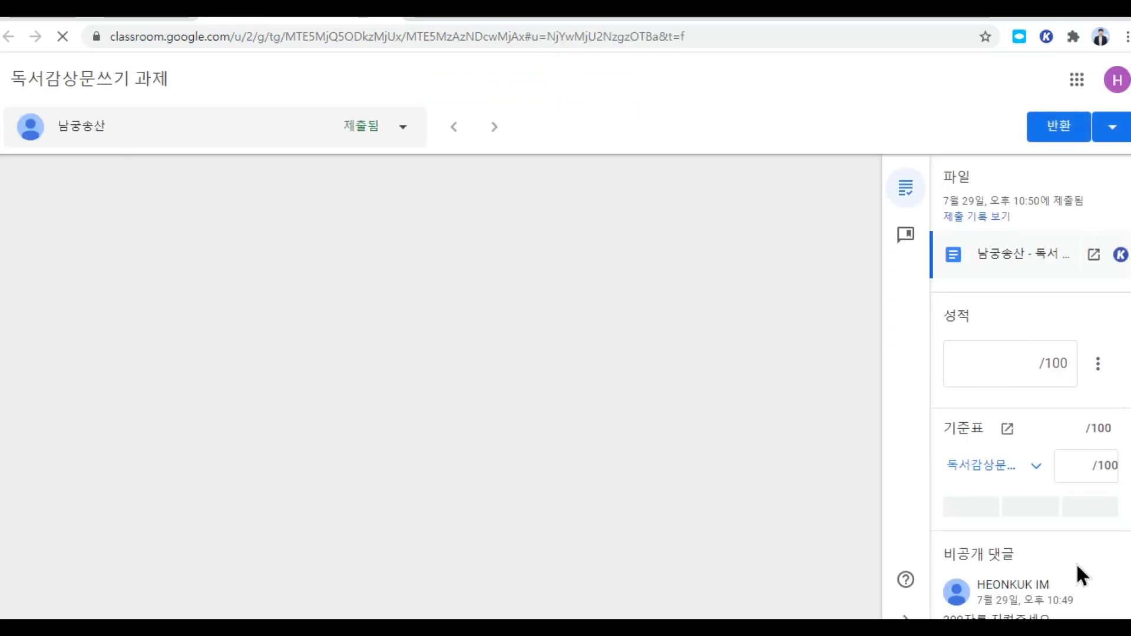
{"action": "scroll", "coordinate": [1074, 563], "scroll_direction": "down", "scroll_amount": 2}
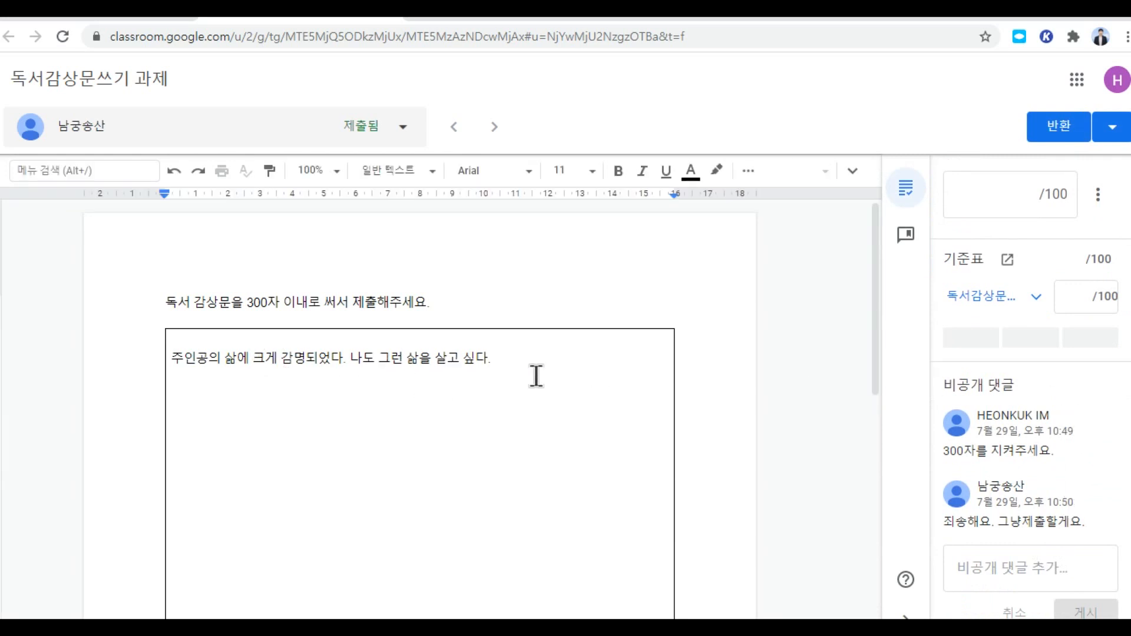
{"action": "left_click", "coordinate": [1099, 342]}
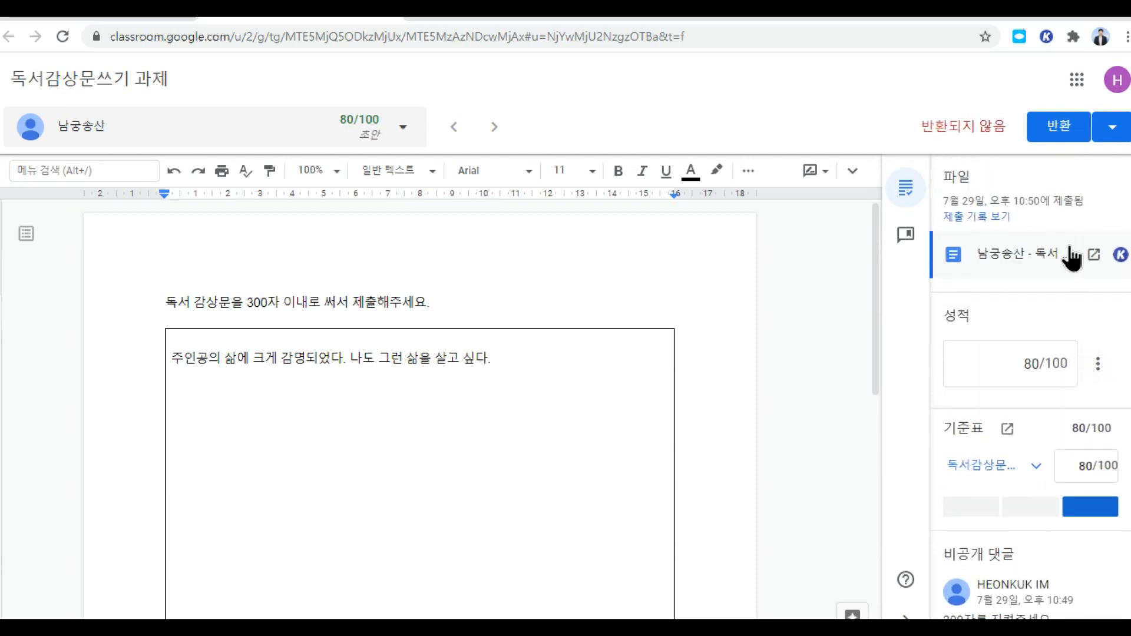
Step: Return the graded essay and confirm in the 반환 dialog, releasing its 80/100 grade
{"action": "left_click", "coordinate": [1069, 127]}
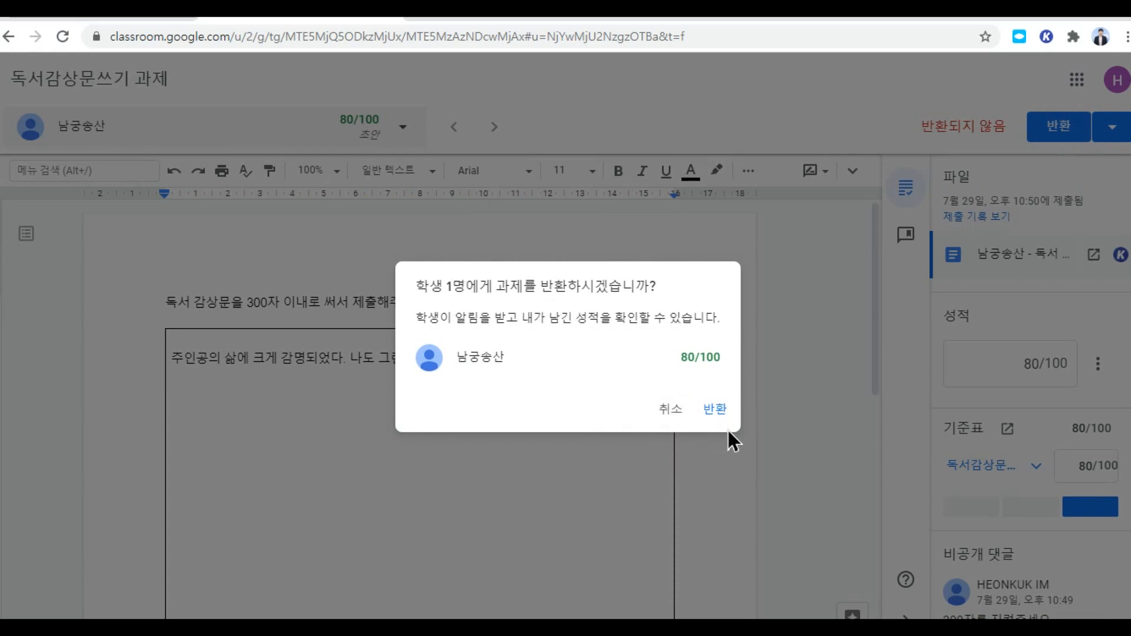
{"action": "left_click", "coordinate": [715, 408]}
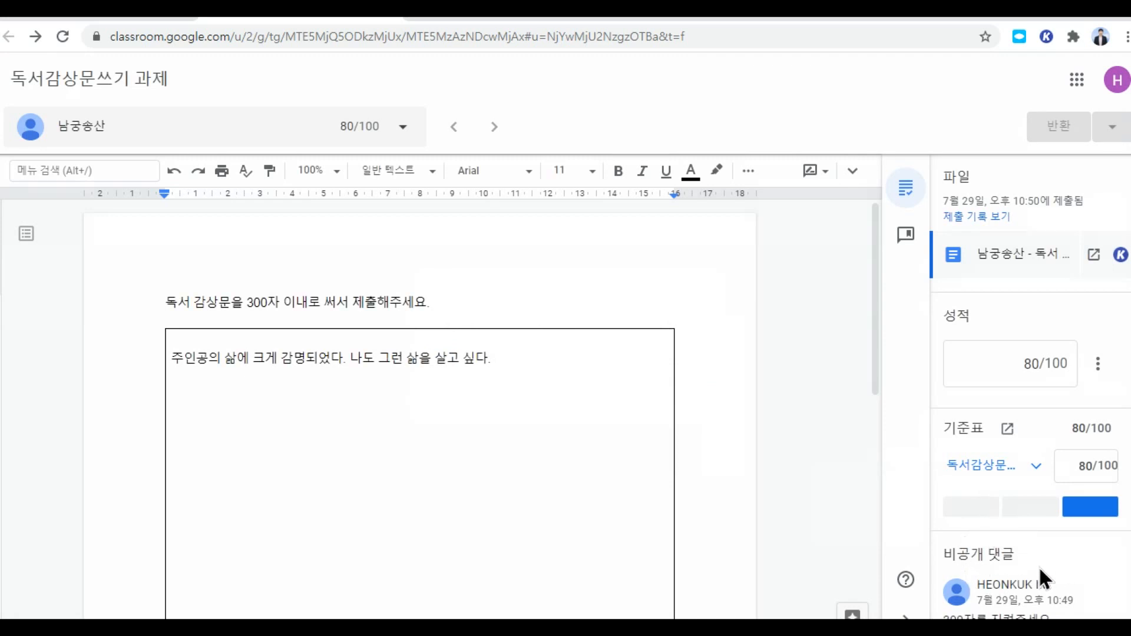
Step: Reload the student's assignment page beside the teacher window to confirm the 80/100 grade
{"action": "left_click", "coordinate": [1085, 24]}
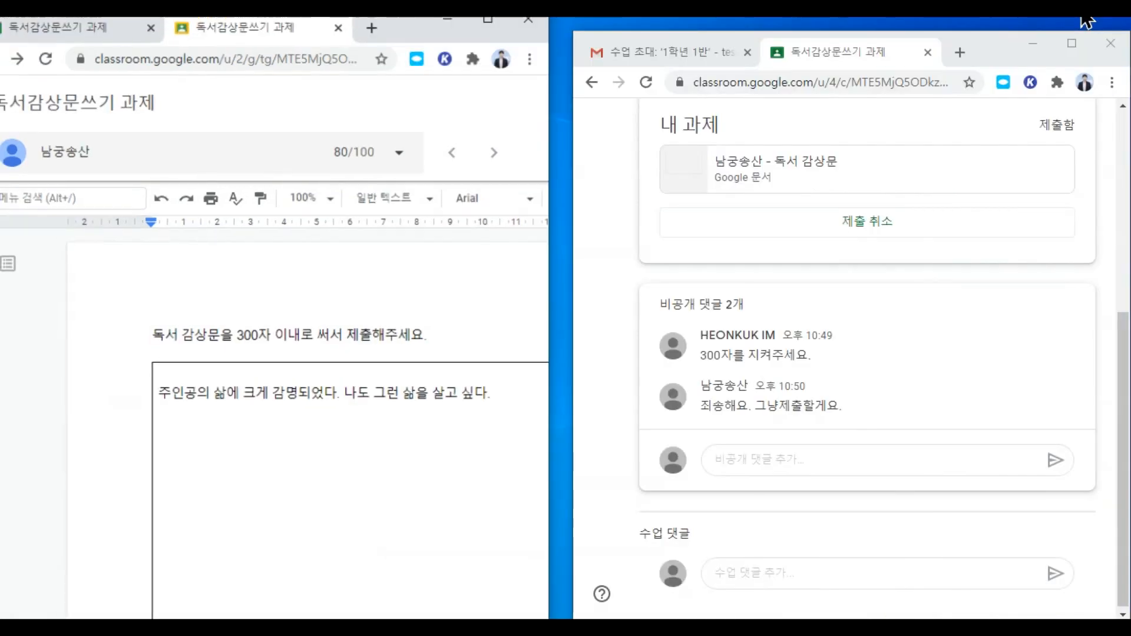
{"action": "scroll", "coordinate": [876, 394], "scroll_direction": "up", "scroll_amount": 5}
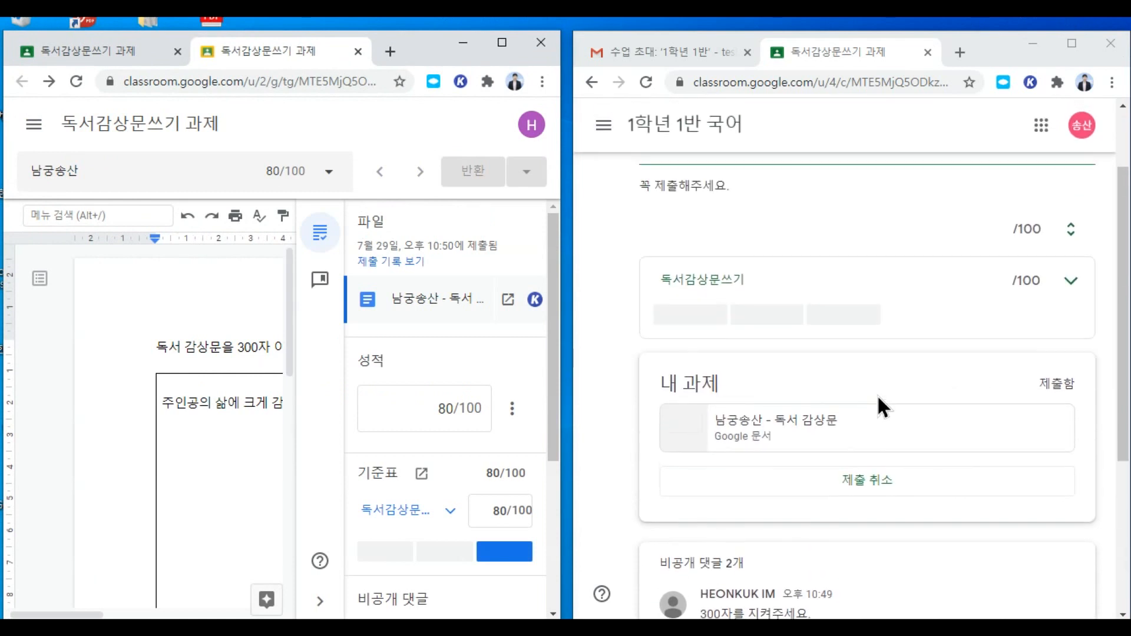
{"action": "left_click", "coordinate": [603, 125]}
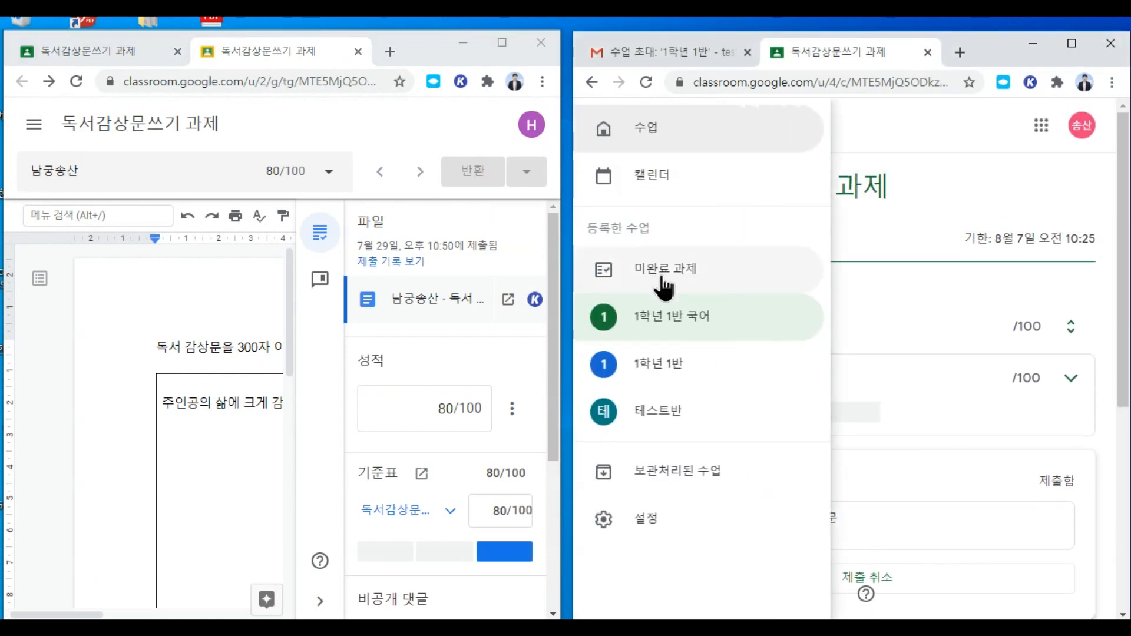
{"action": "left_click", "coordinate": [903, 136]}
{"action": "left_click", "coordinate": [591, 80]}
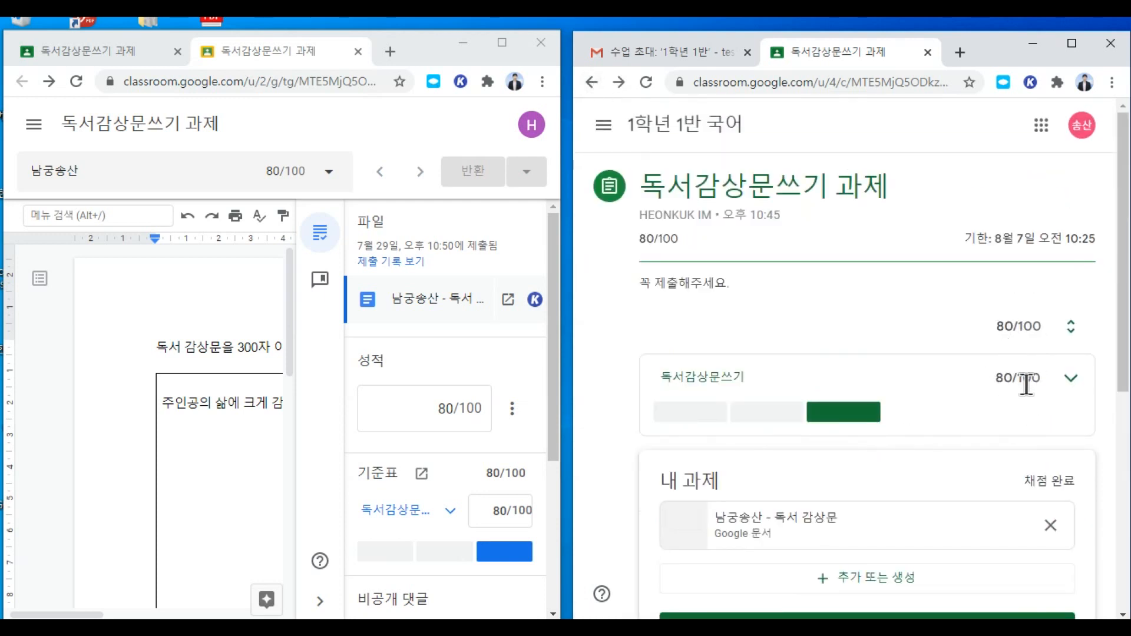
{"action": "scroll", "coordinate": [1024, 450], "scroll_direction": "down", "scroll_amount": 7}
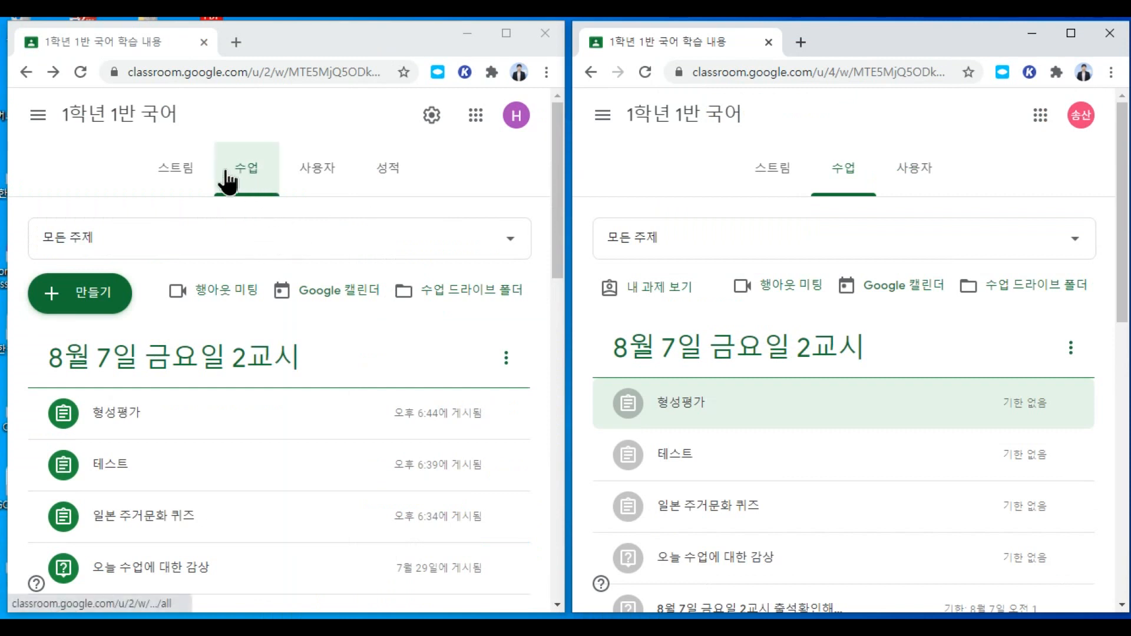
Step: Create a new 퀴즈 과제 draft with a Blank Quiz form attached, shown full screen
{"action": "left_click", "coordinate": [103, 303]}
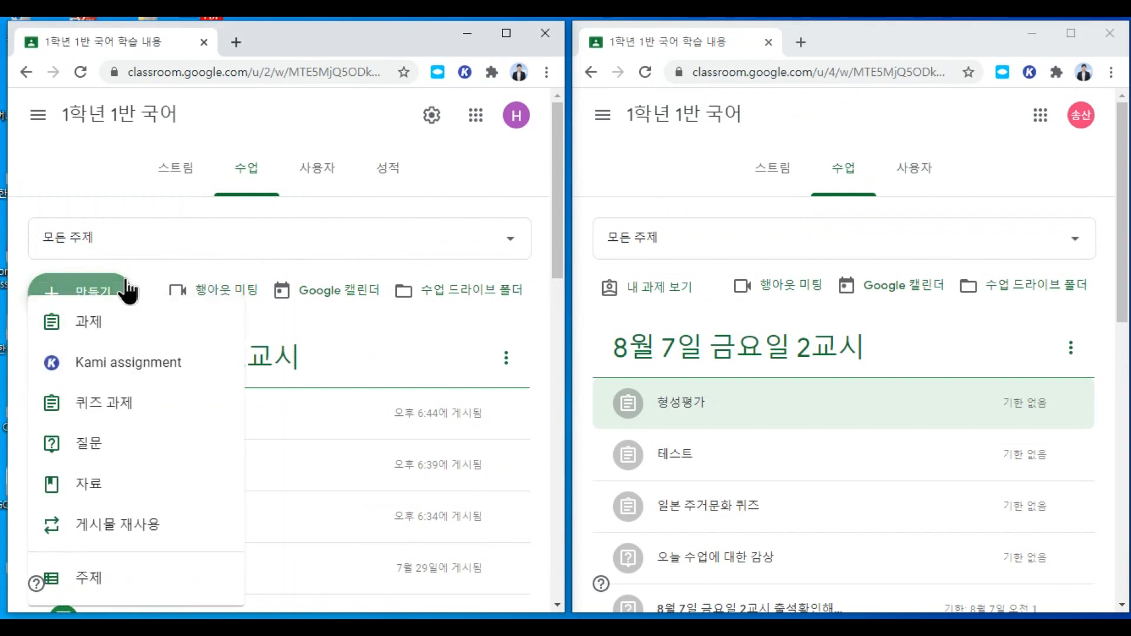
{"action": "left_click", "coordinate": [115, 406]}
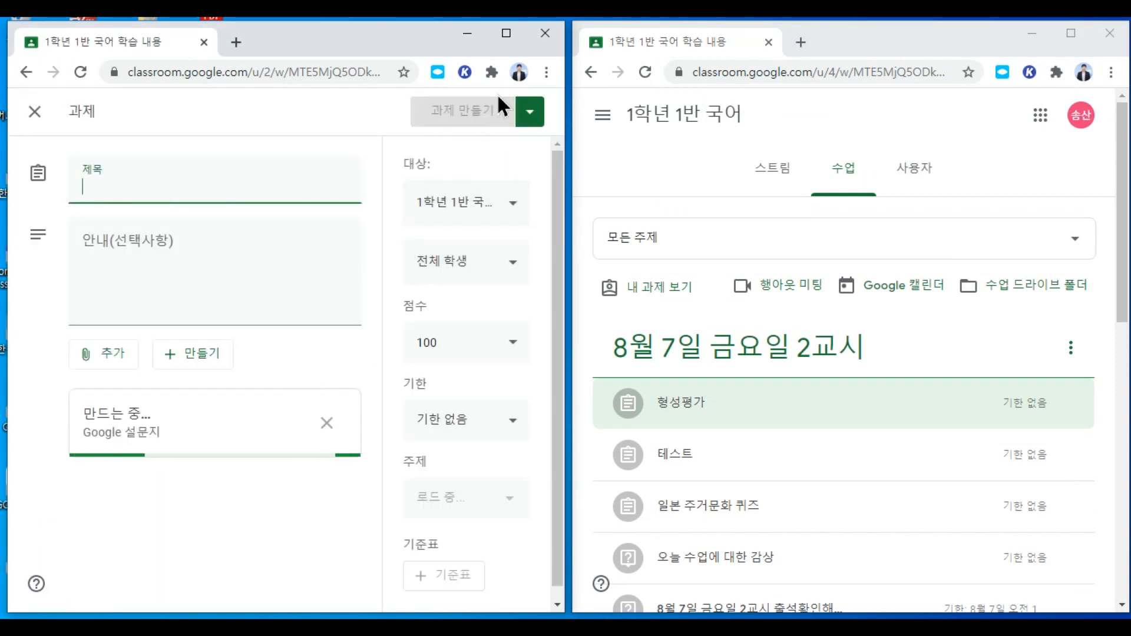
{"action": "left_click", "coordinate": [506, 33]}
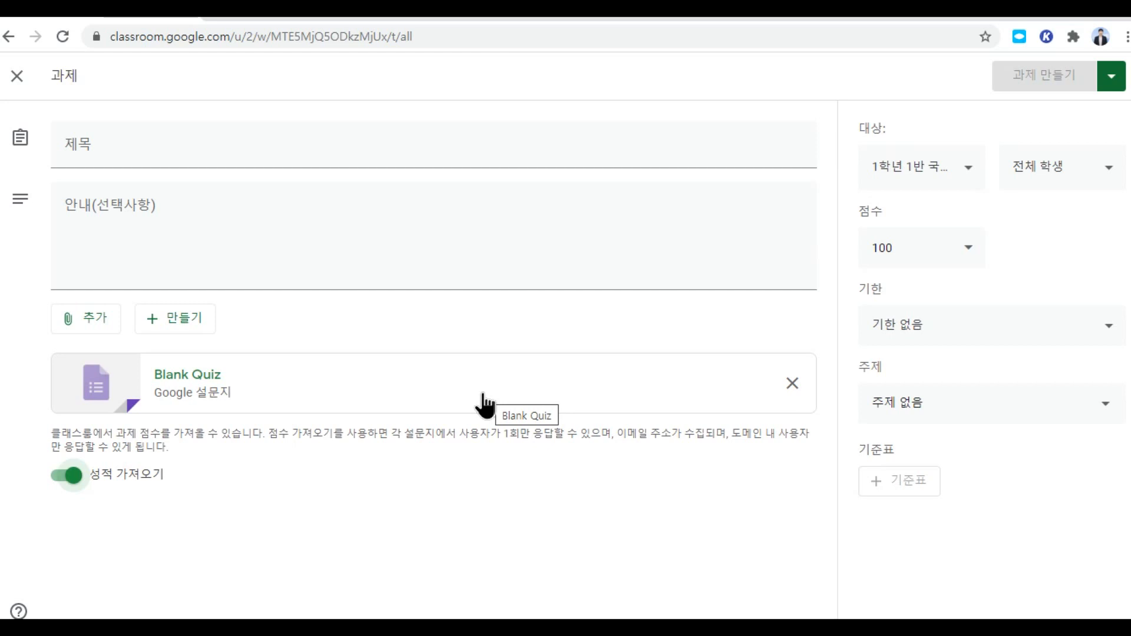
Step: Replace a mistaken first entry and title the quiz assignment '형성평가'
{"action": "left_click", "coordinate": [441, 156]}
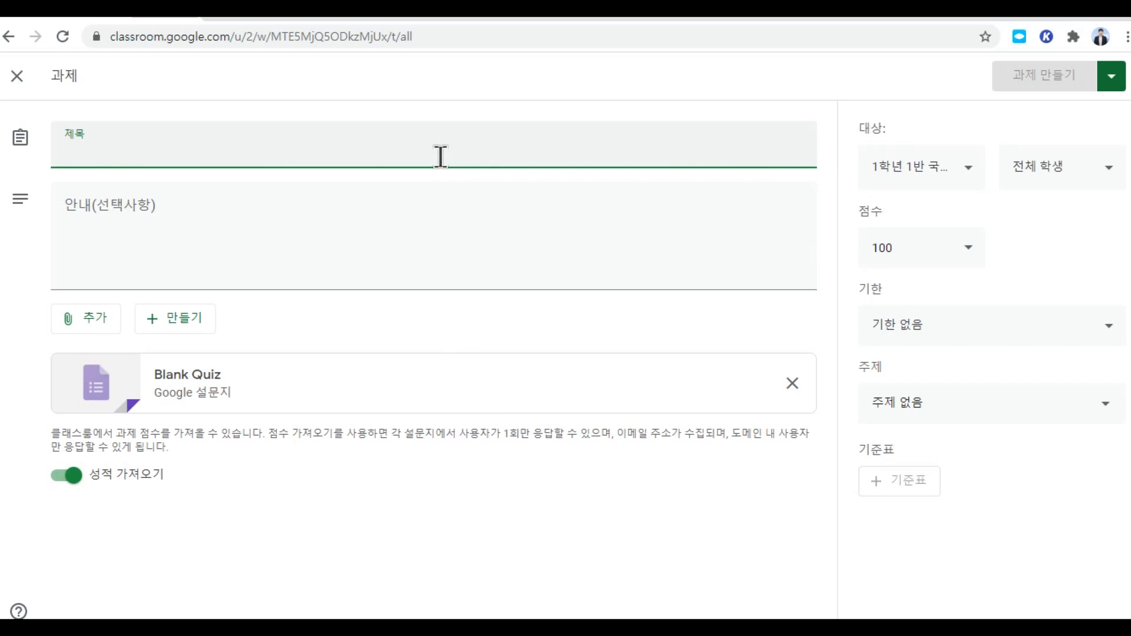
{"action": "type", "text": "작가의 "}
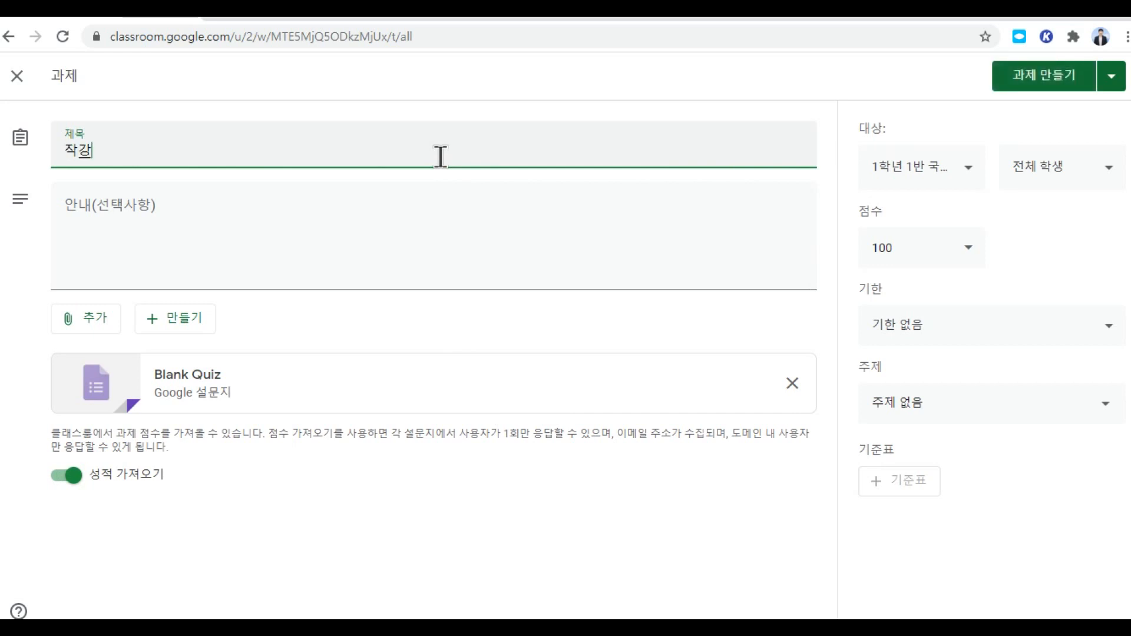
{"action": "type", "text": "의도"}
{"action": "key", "text": "BackSpace"}
{"action": "key", "text": "BackSpace"}
{"action": "key", "text": "BackSpace"}
{"action": "key", "text": "BackSpace"}
{"action": "key", "text": "BackSpace"}
{"action": "key", "text": "BackSpace"}
{"action": "type", "text": "형ㅇ섬"}
{"action": "key", "text": "BackSpace"}
{"action": "key", "text": "BackSpace"}
{"action": "key", "text": "BackSpace"}
{"action": "type", "text": "성"}
{"action": "type", "text": "ㅔ"}
{"action": "key", "text": "BackSpace"}
{"action": "key", "text": "BackSpace"}
{"action": "key", "text": "BackSpace"}
{"action": "type", "text": "성평가"}
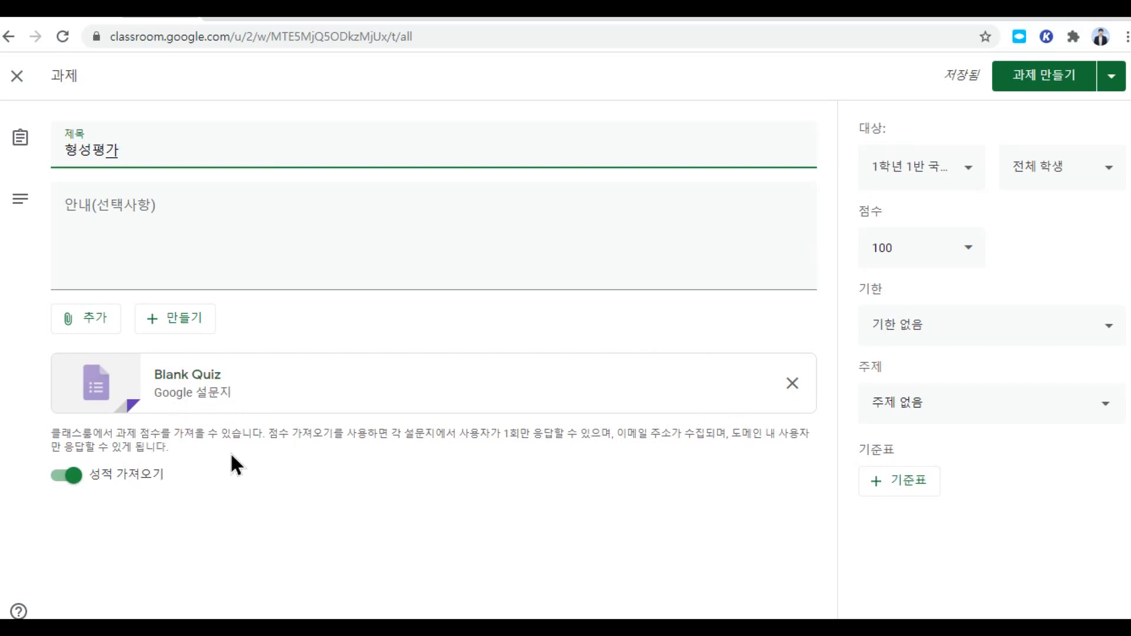
Step: Open the attached Blank Quiz form and rename it 형성평가
{"action": "left_click", "coordinate": [202, 399]}
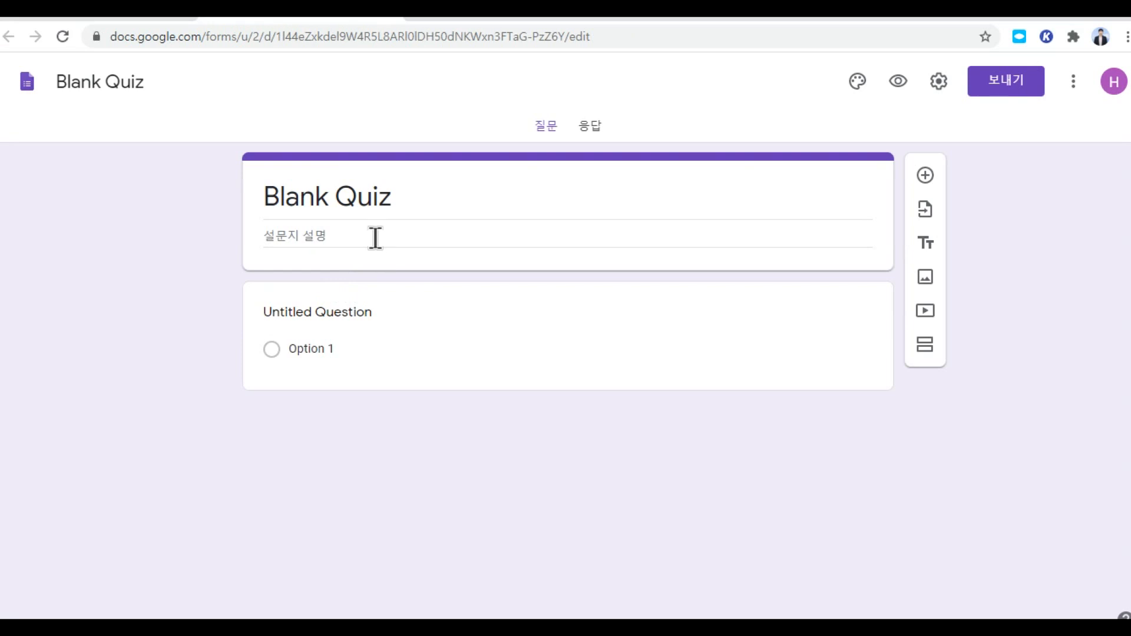
{"action": "type", "text": "형"}
{"action": "left_click", "coordinate": [387, 198]}
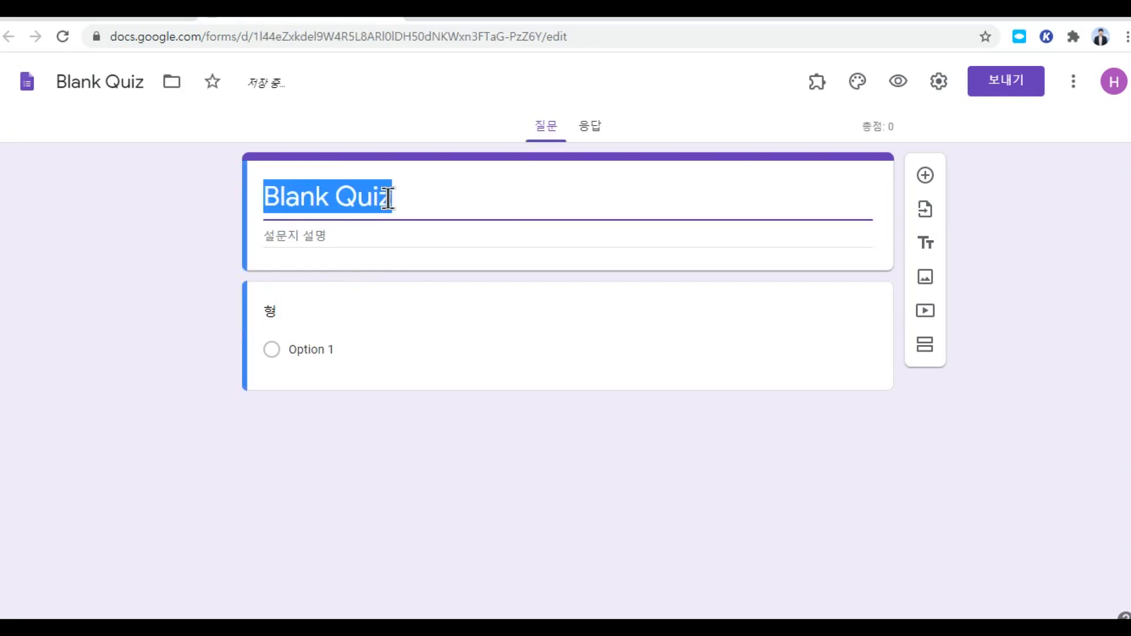
{"action": "type", "text": "형성펴"}
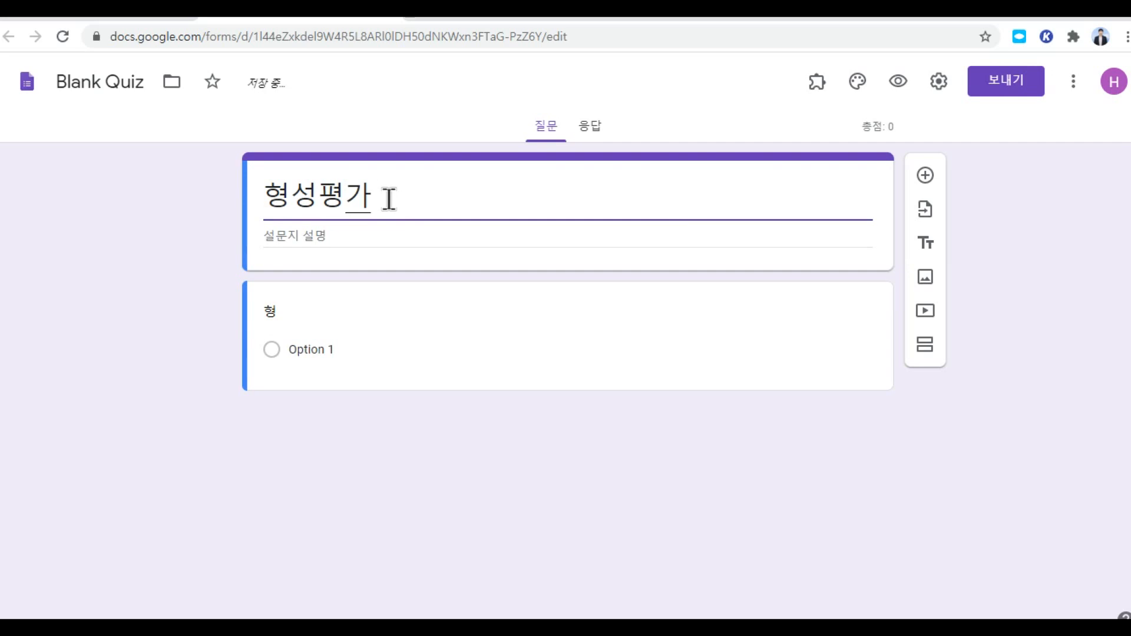
{"action": "left_click", "coordinate": [424, 206]}
Step: Write the first question with answer options 설득 and 비판
{"action": "left_click", "coordinate": [305, 318]}
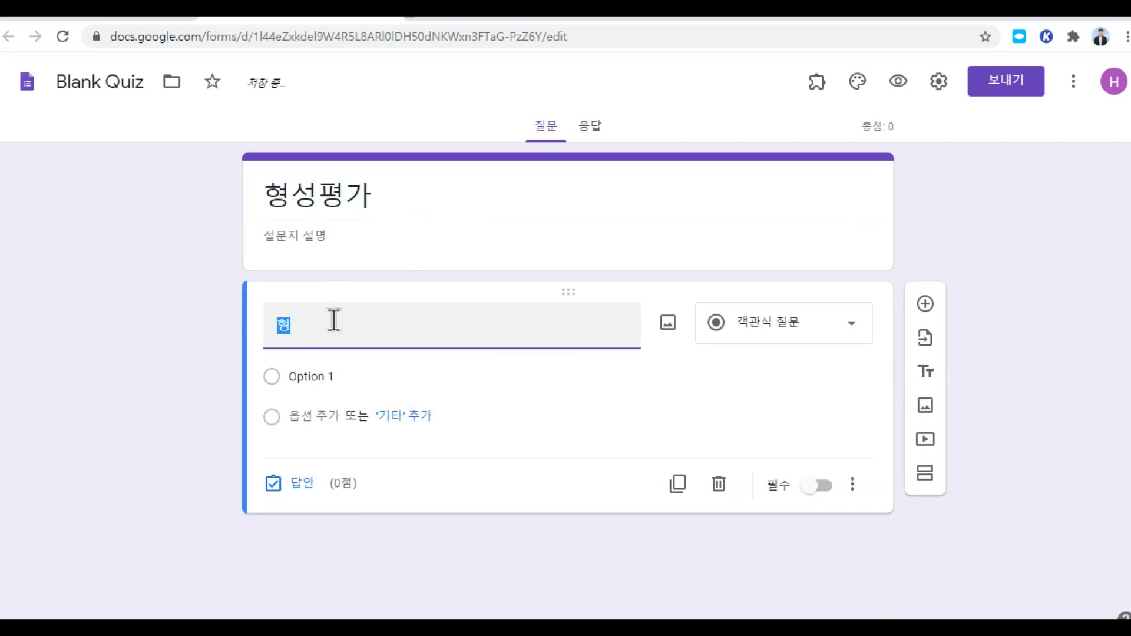
{"action": "type", "text": "작"}
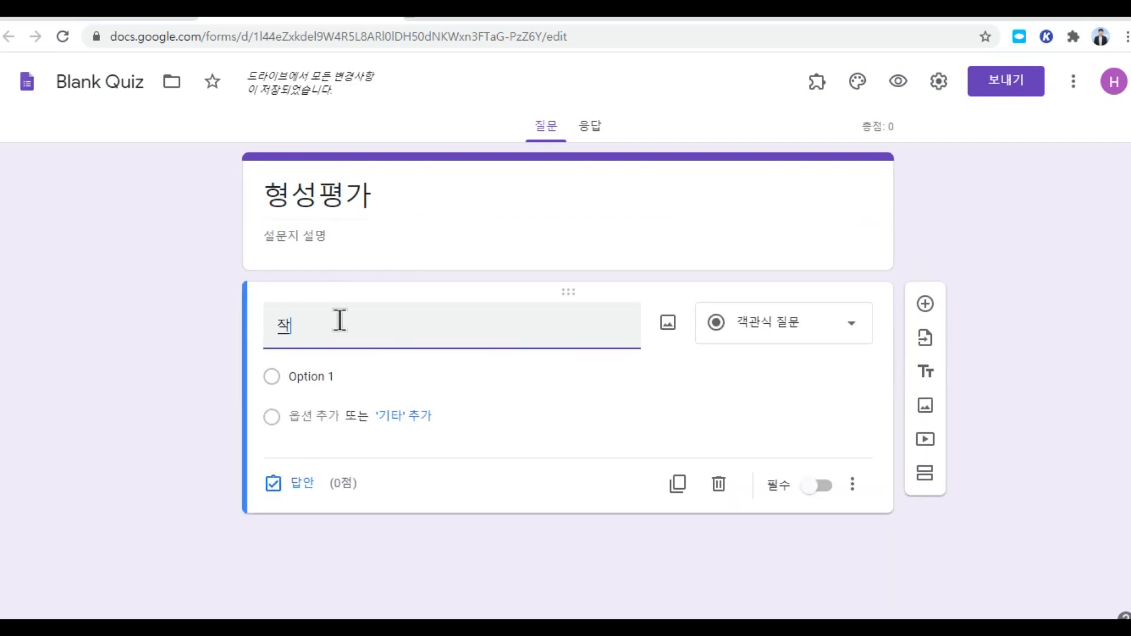
{"action": "key", "text": "BackSpace"}
{"action": "key", "text": "BackSpace"}
{"action": "key", "text": "BackSpace"}
{"action": "type", "text": "주인공의"}
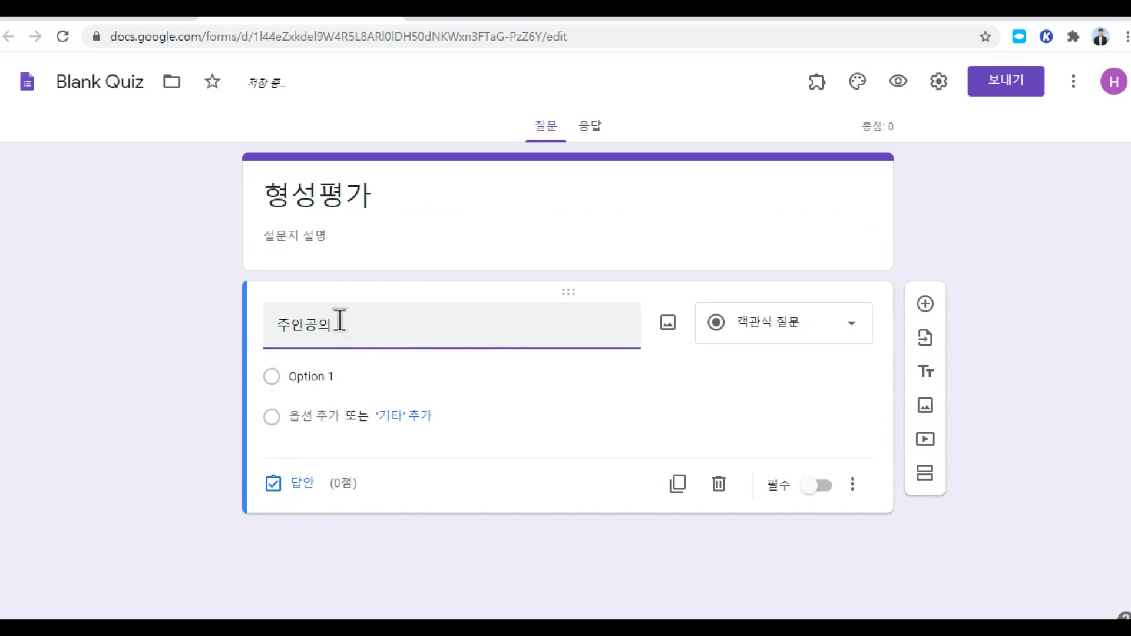
{"action": "type", "text": " 태도는"}
{"action": "left_click", "coordinate": [354, 376]}
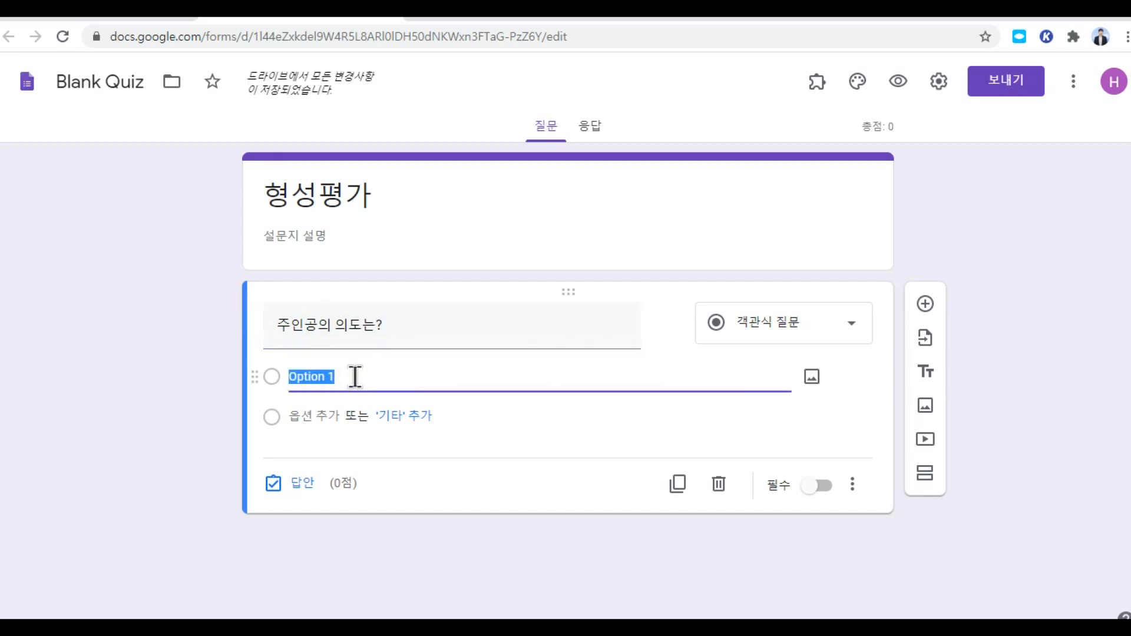
{"action": "type", "text": "셀"}
{"action": "type", "text": "득"}
{"action": "left_click", "coordinate": [305, 416]}
{"action": "type", "text": "비"}
{"action": "type", "text": "판"}
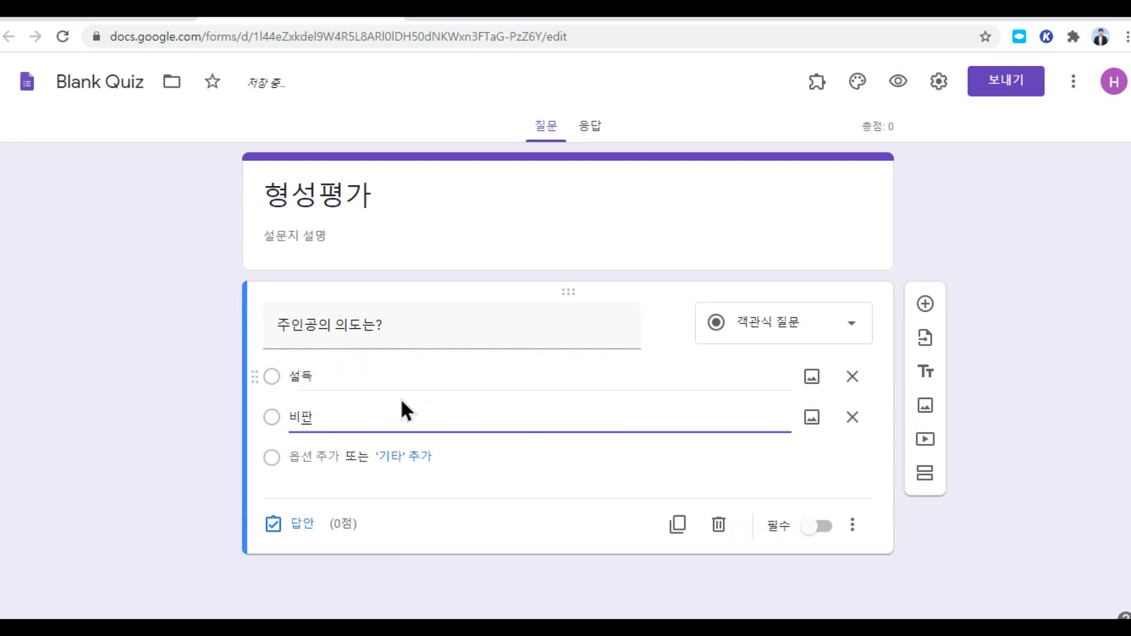
Step: Mark 설득 correct for 100 points, make the question required, and return to Classroom
{"action": "left_click", "coordinate": [302, 523]}
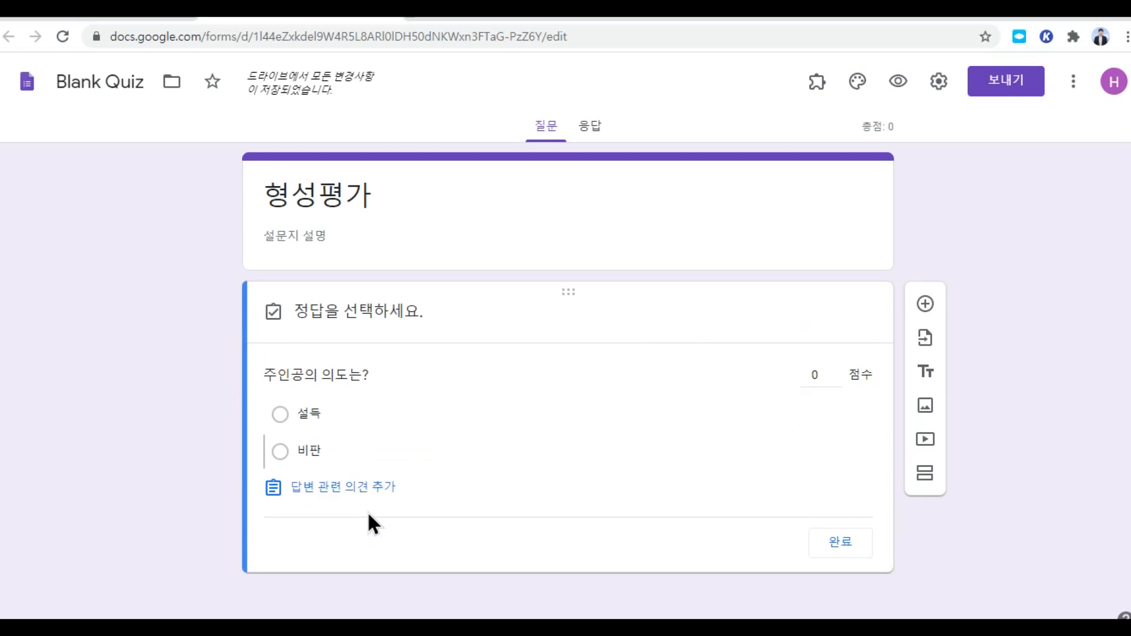
{"action": "left_click", "coordinate": [280, 415]}
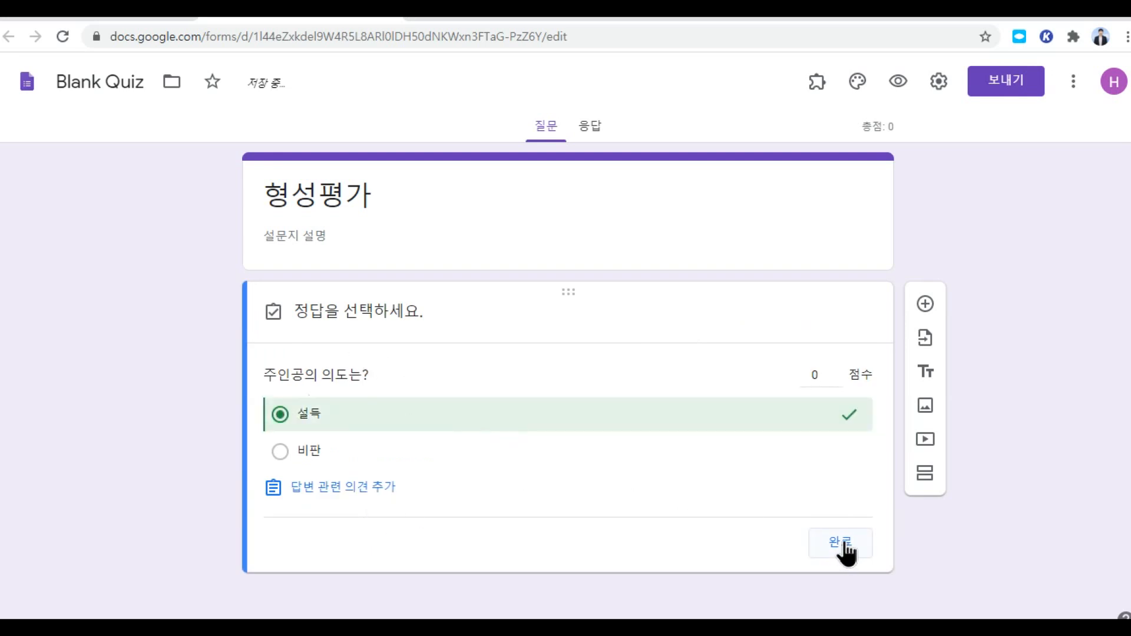
{"action": "left_click", "coordinate": [837, 543]}
{"action": "left_click", "coordinate": [302, 523]}
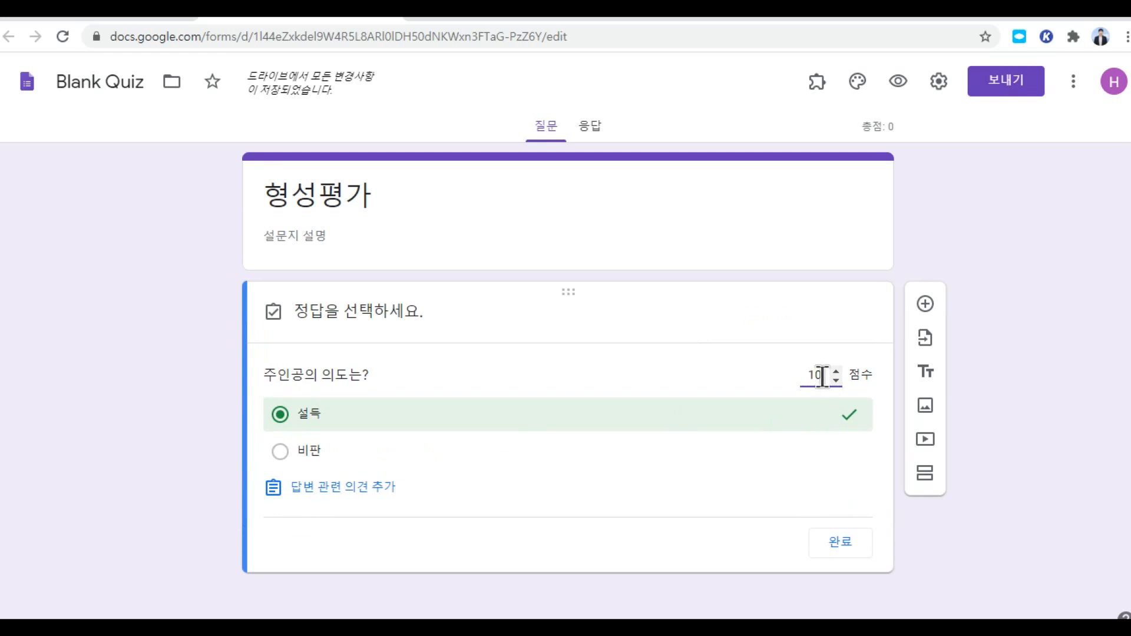
{"action": "type", "text": "100"}
{"action": "left_click", "coordinate": [842, 543]}
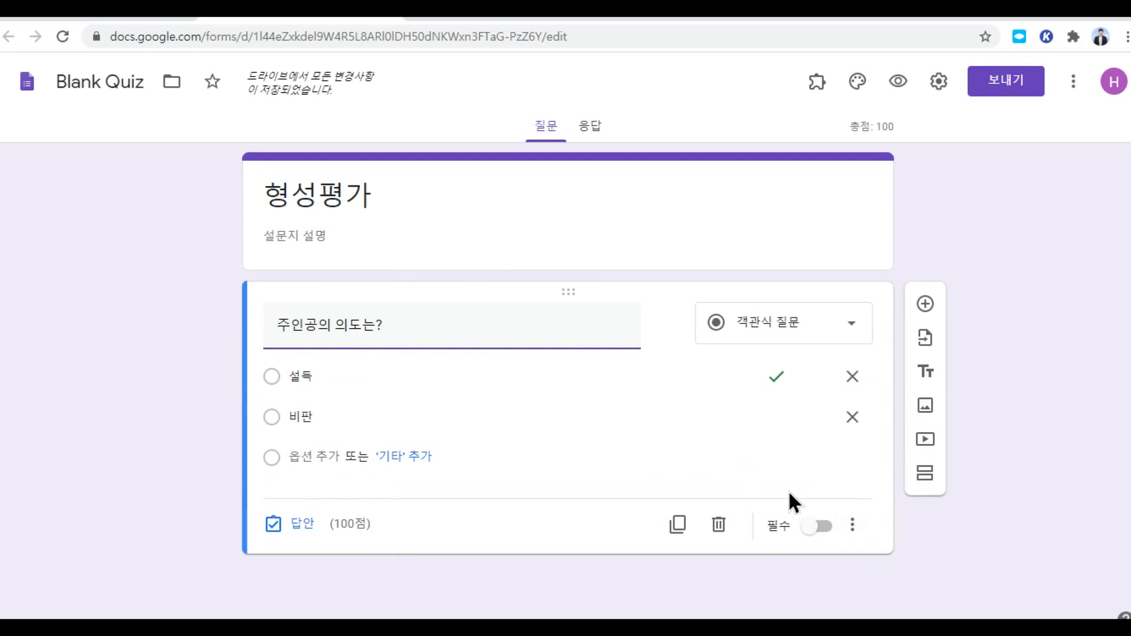
{"action": "left_click", "coordinate": [827, 526]}
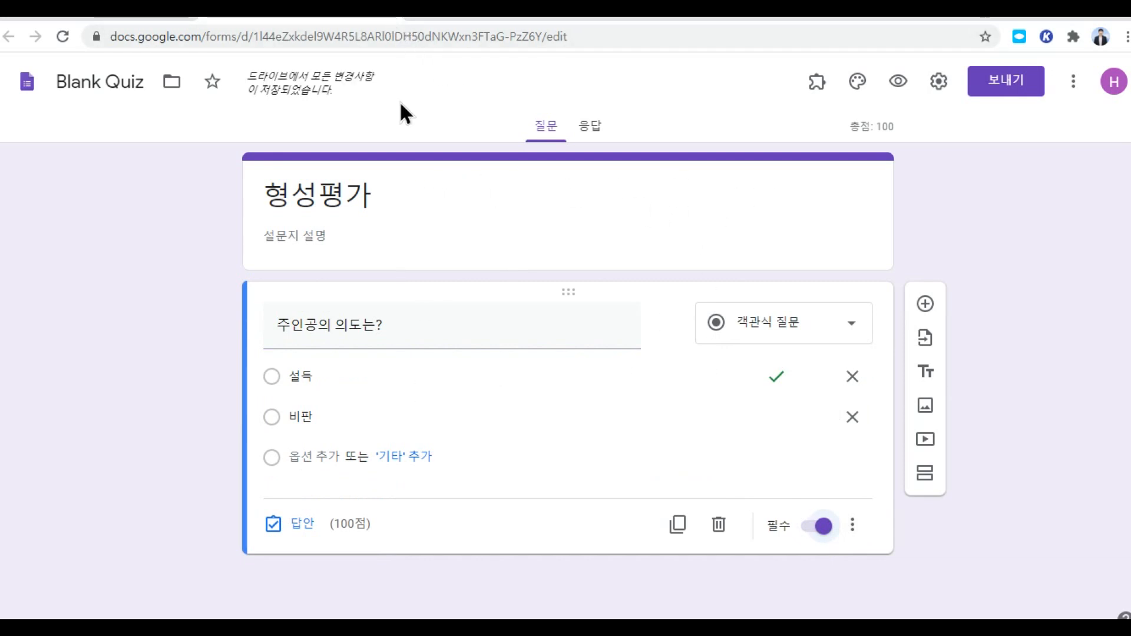
{"action": "left_click", "coordinate": [394, 18]}
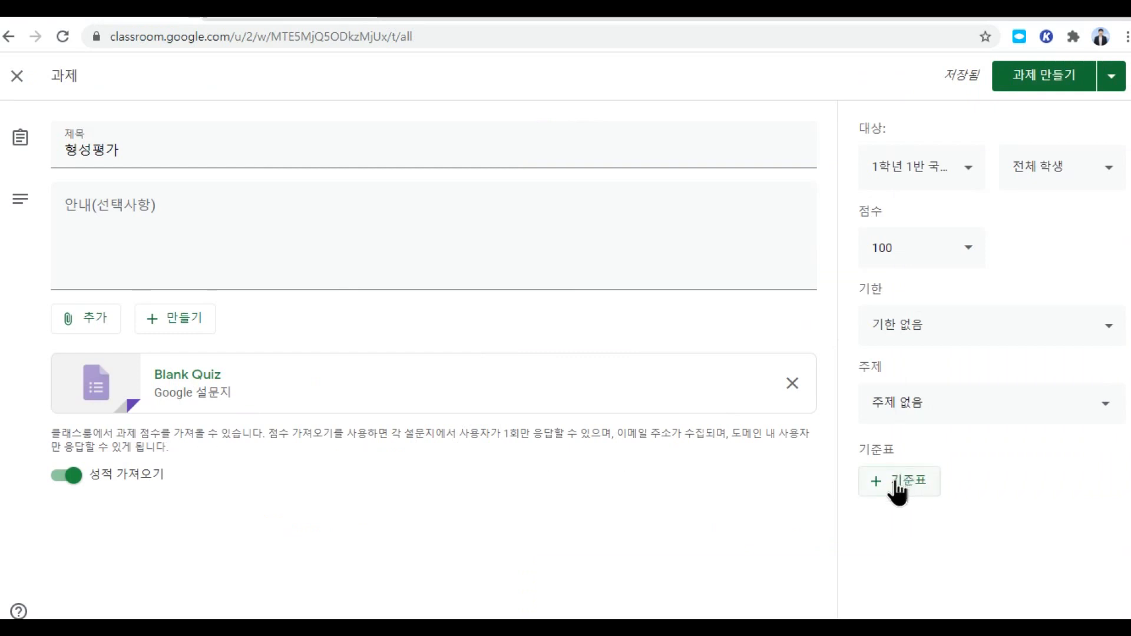
Step: File the quiz under 8월 7일 금요일 2교시 with no due date and assign it
{"action": "left_click", "coordinate": [916, 401]}
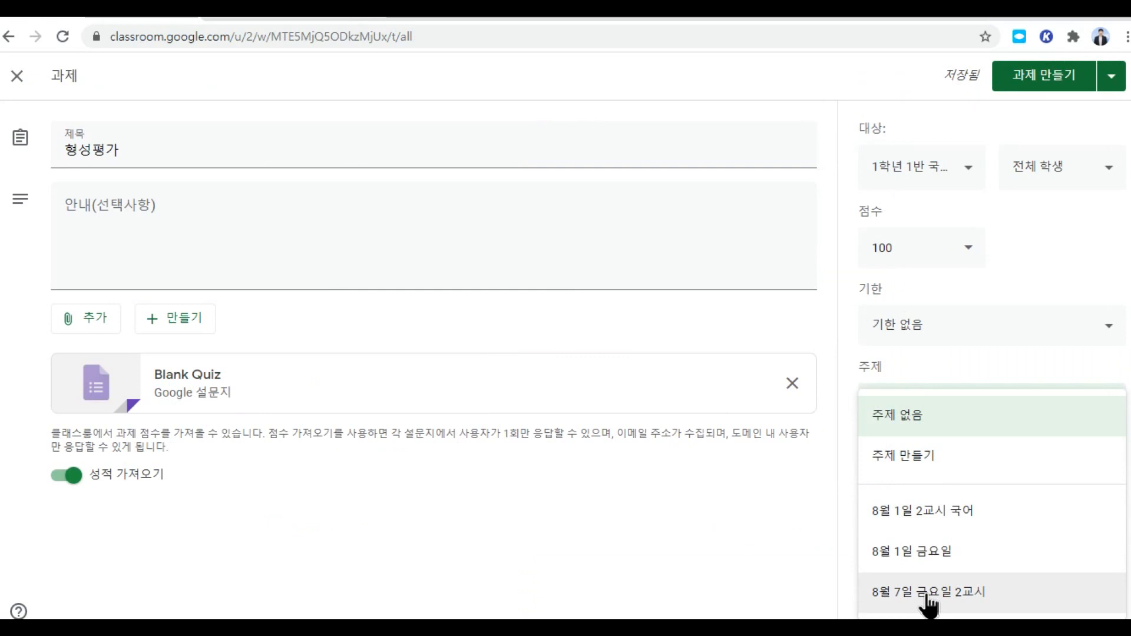
{"action": "left_click", "coordinate": [949, 592]}
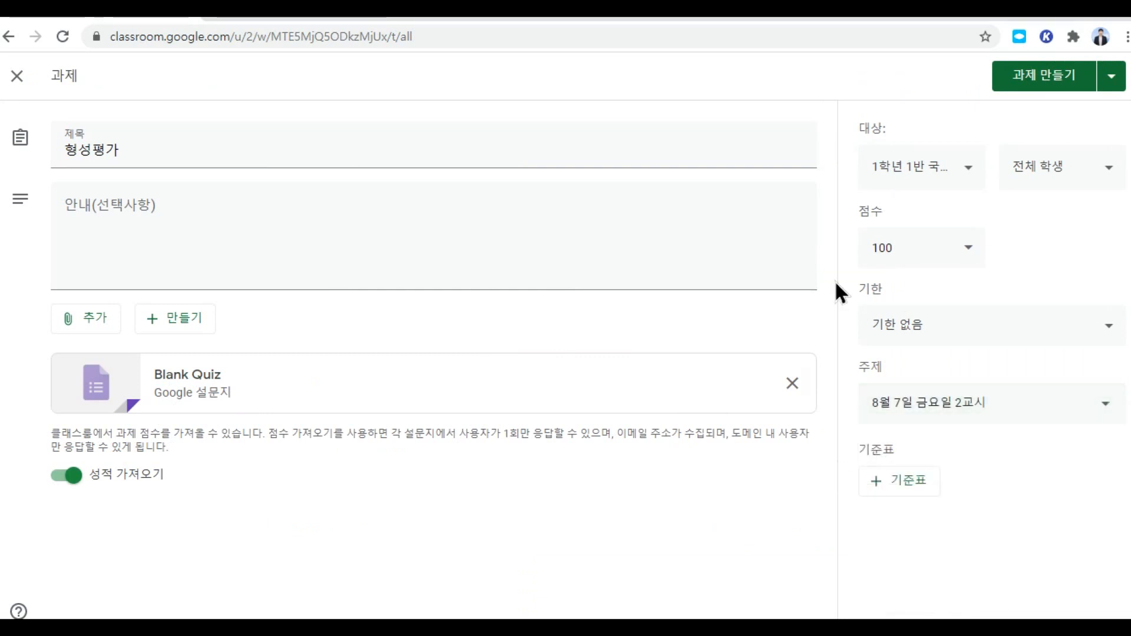
{"action": "left_click", "coordinate": [937, 332]}
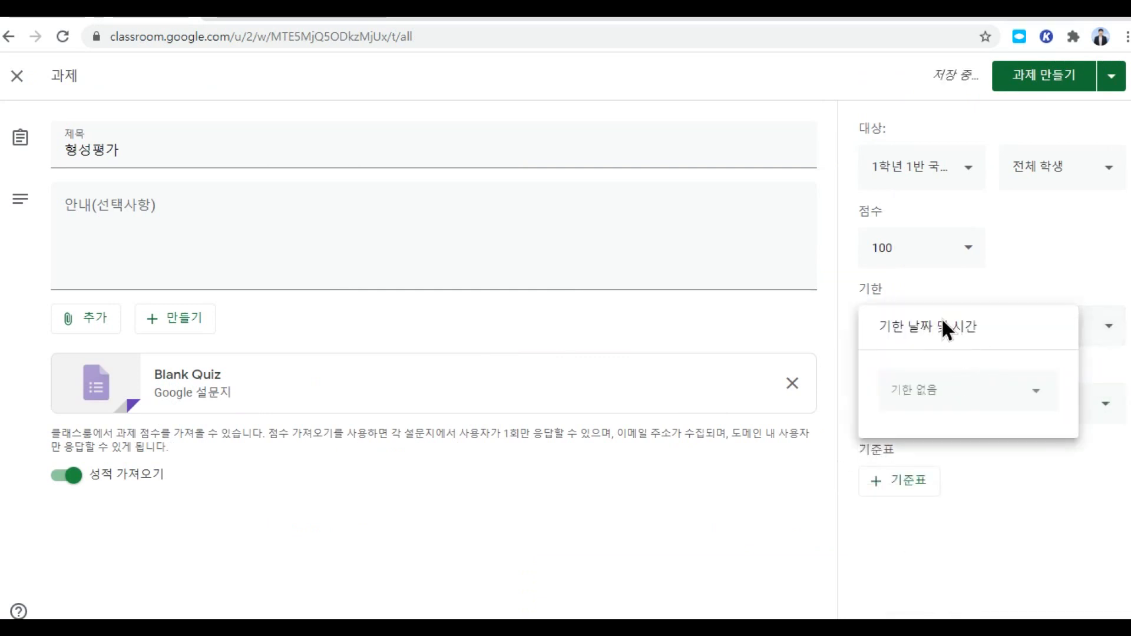
{"action": "left_click", "coordinate": [769, 317]}
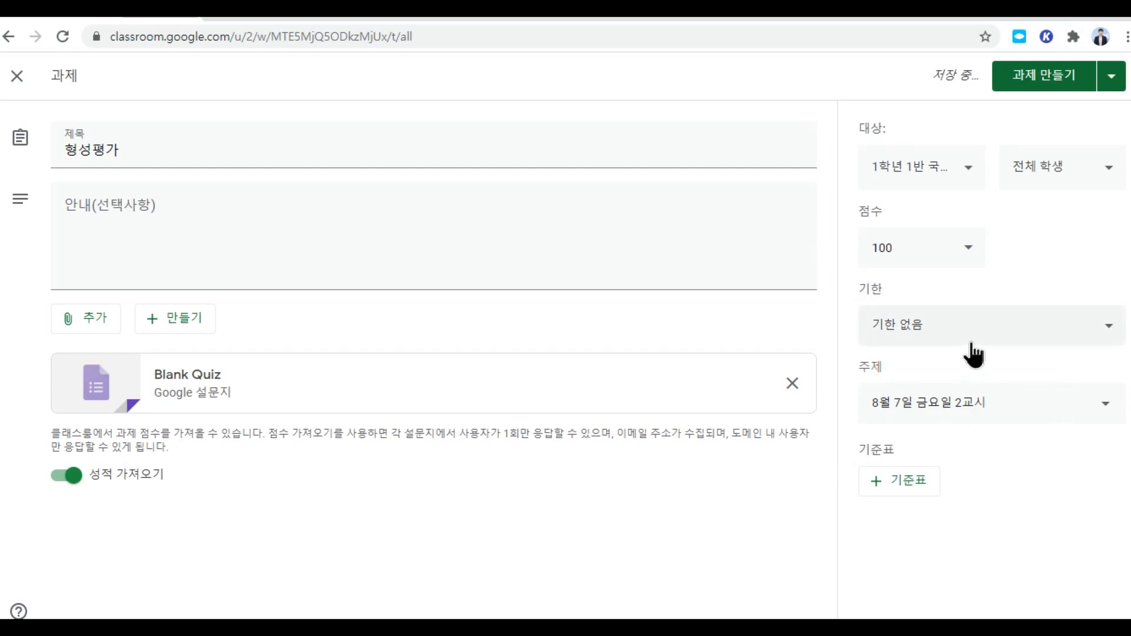
{"action": "left_click", "coordinate": [1052, 87]}
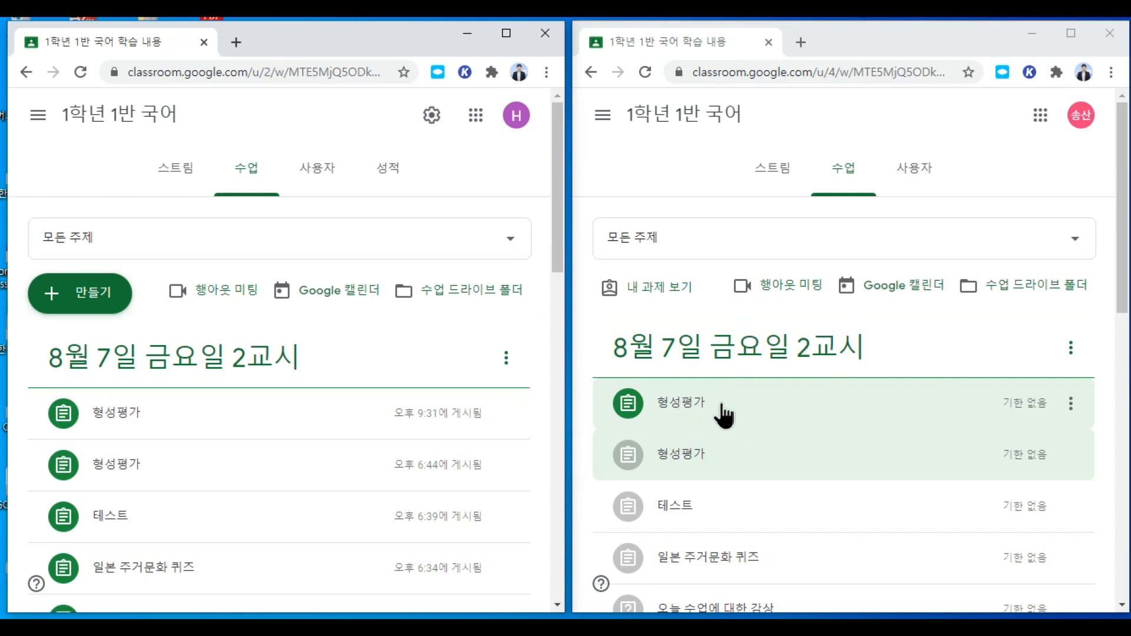
Step: As the student, open the 형성평가 form full-screen, choose 설득 and submit
{"action": "left_click", "coordinate": [697, 412]}
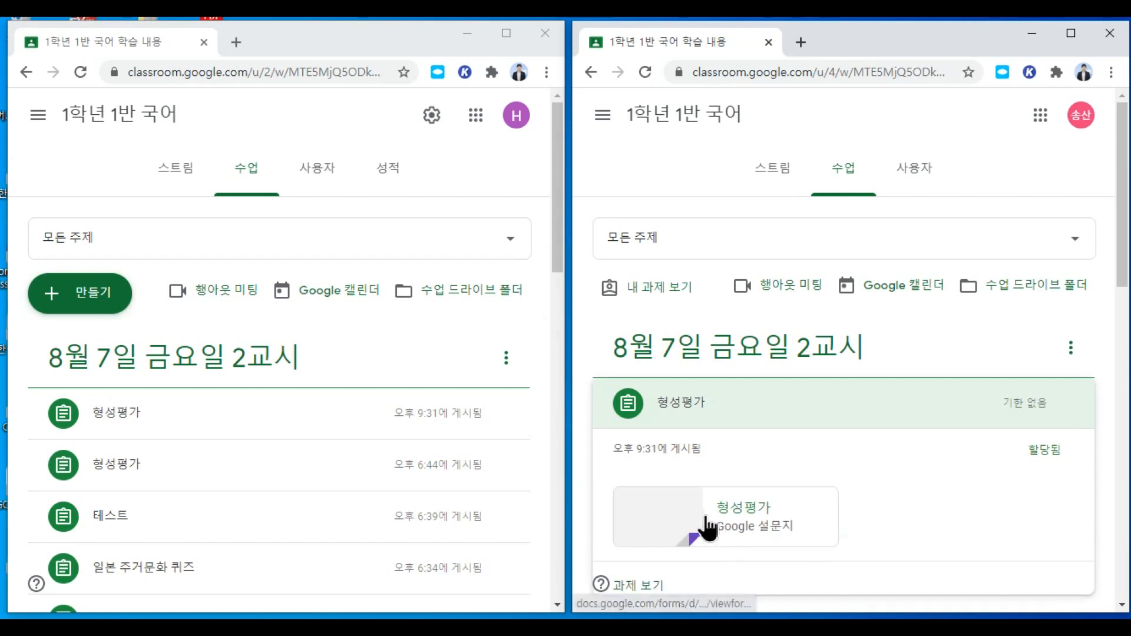
{"action": "left_click", "coordinate": [764, 526]}
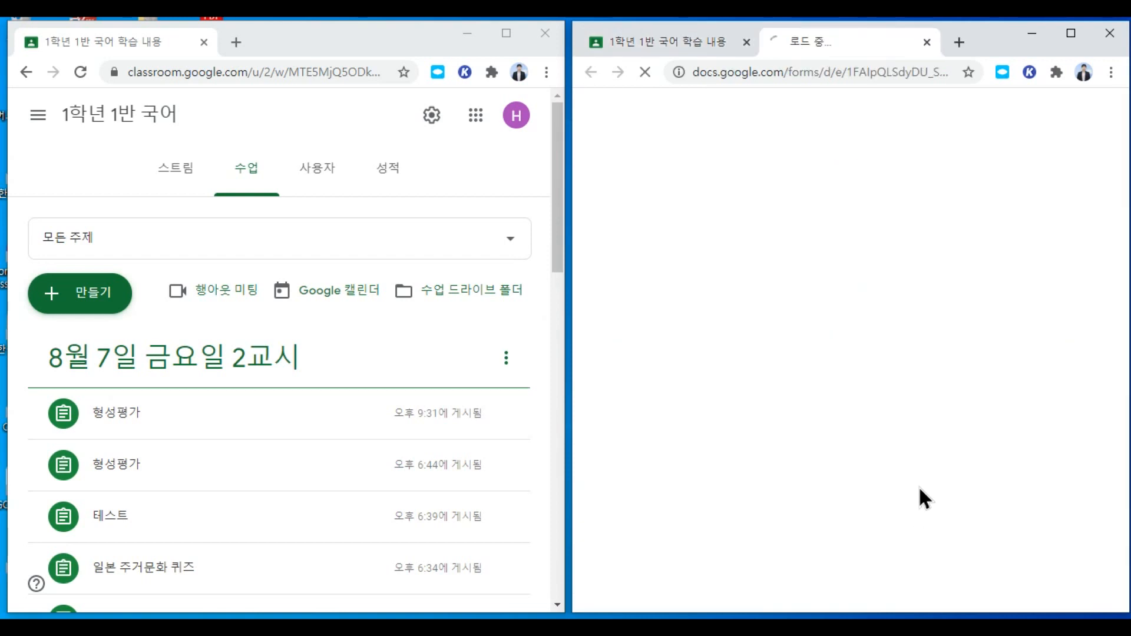
{"action": "left_click", "coordinate": [1070, 35]}
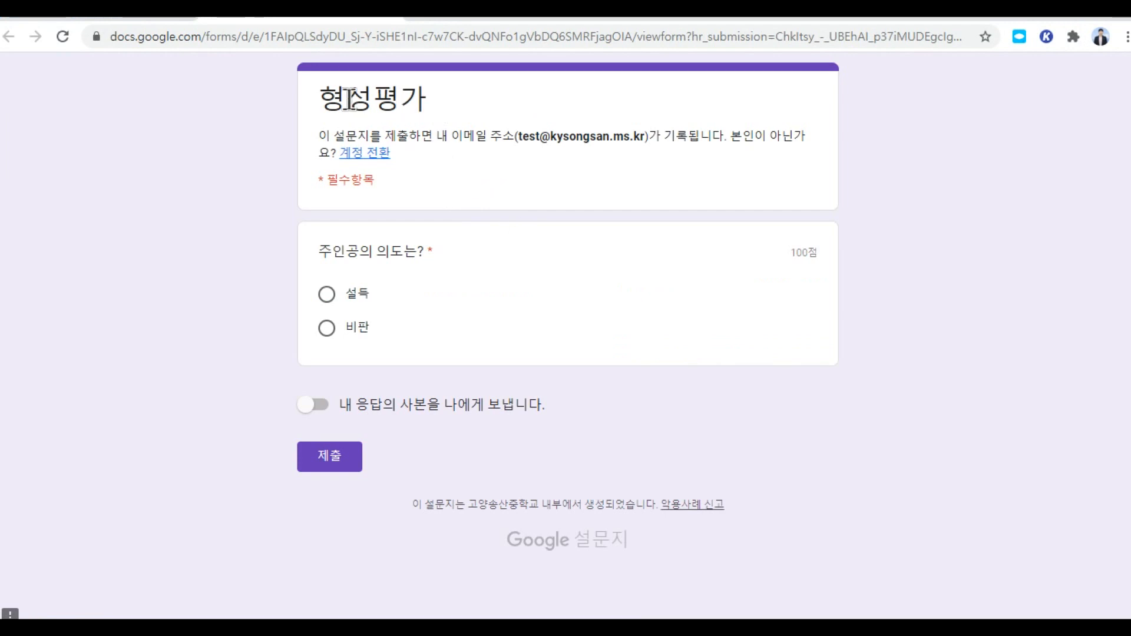
{"action": "left_click", "coordinate": [326, 295]}
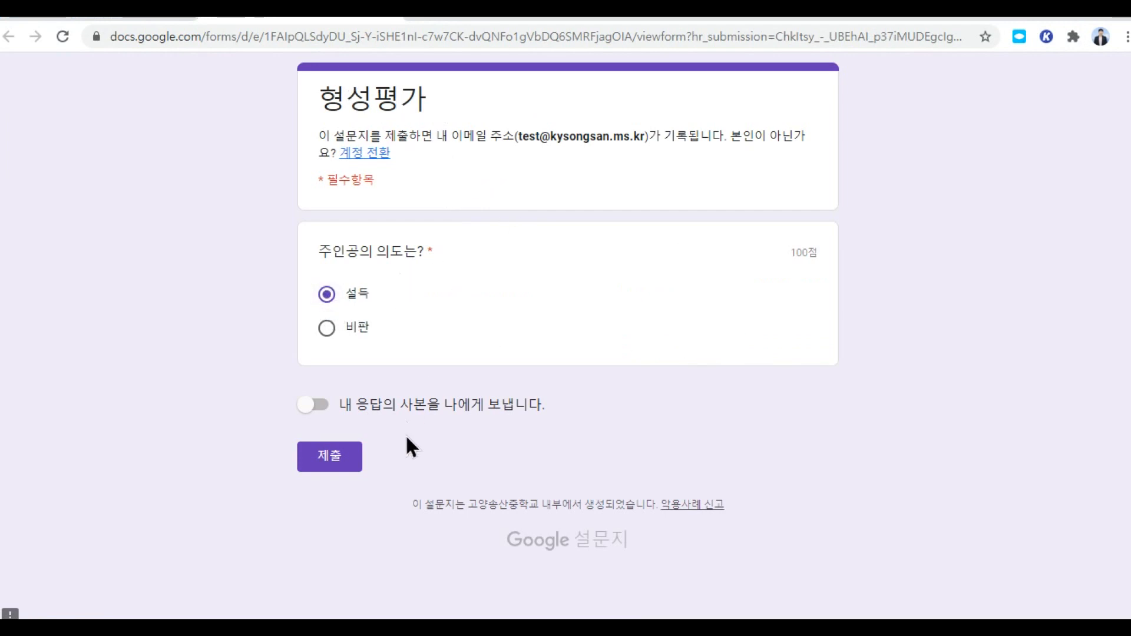
{"action": "left_click", "coordinate": [336, 461]}
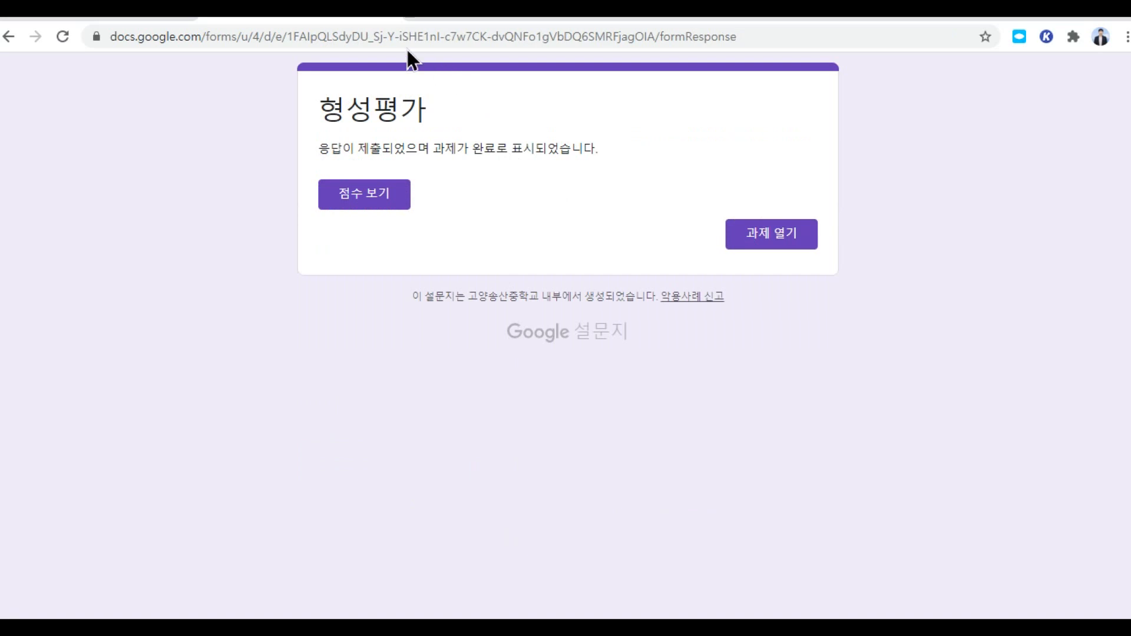
Step: Open the teacher's 형성평가 submissions and select the student's turned-in quiz scored 100
{"action": "left_click", "coordinate": [391, 15]}
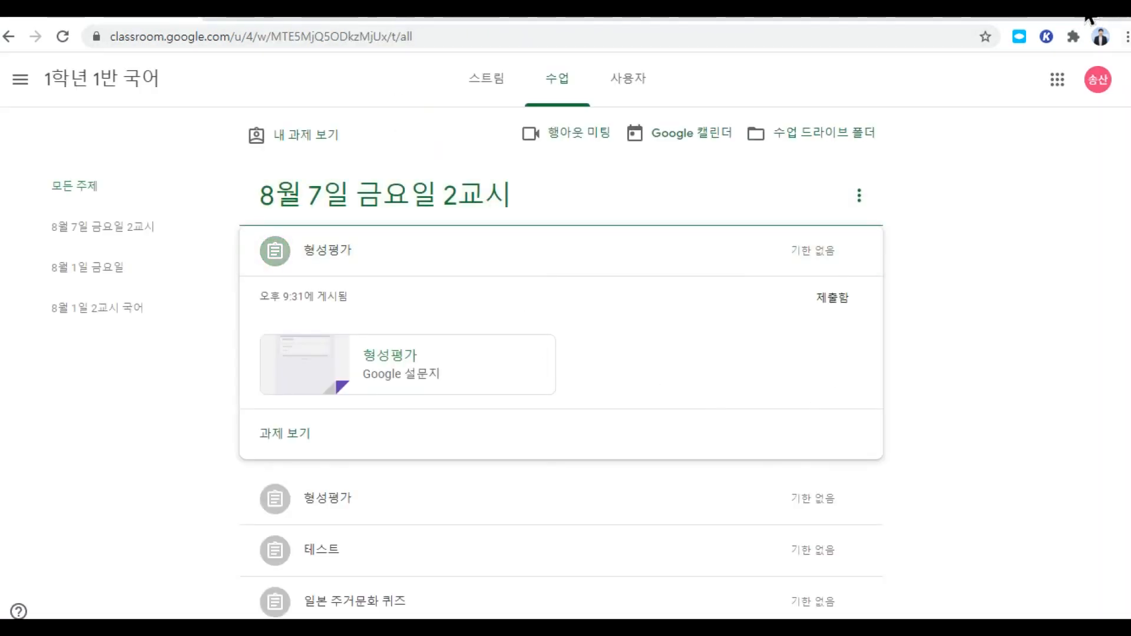
{"action": "left_click", "coordinate": [1088, 17]}
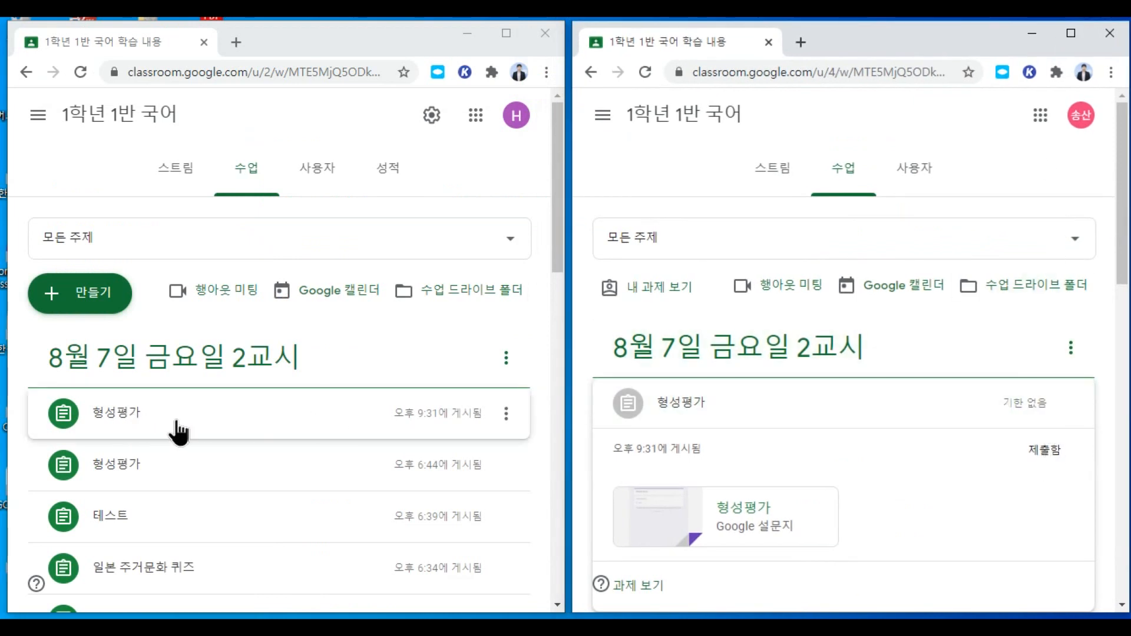
{"action": "left_click", "coordinate": [130, 423]}
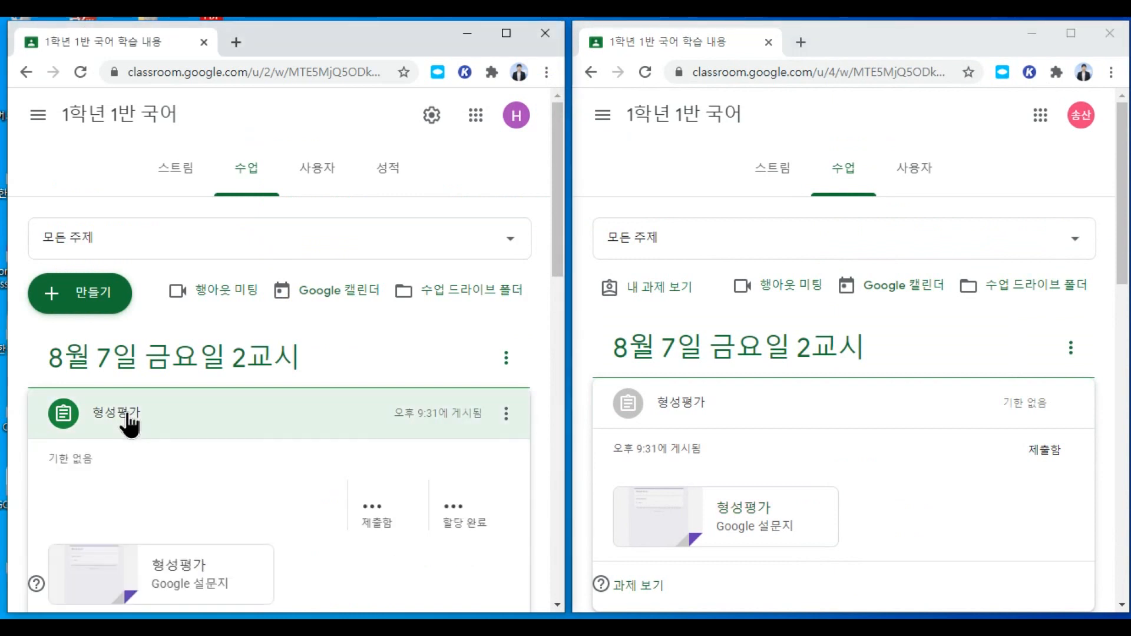
{"action": "left_click", "coordinate": [370, 506]}
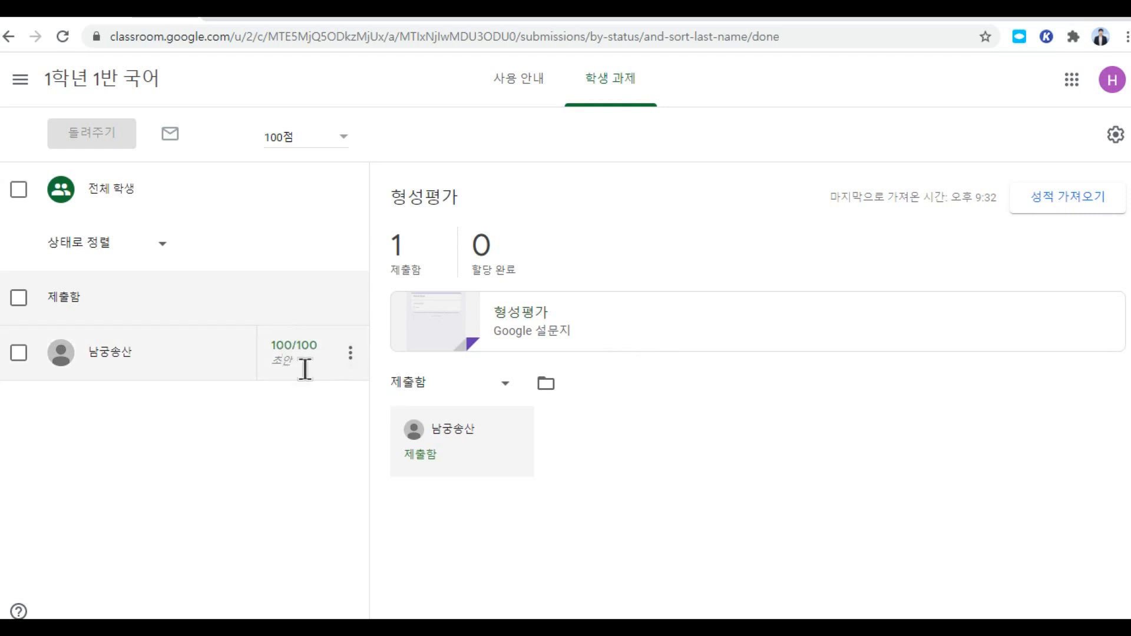
{"action": "left_click", "coordinate": [18, 353]}
Step: Return the graded quiz to the student with the private comment '잘했어요.'
{"action": "left_click", "coordinate": [112, 141]}
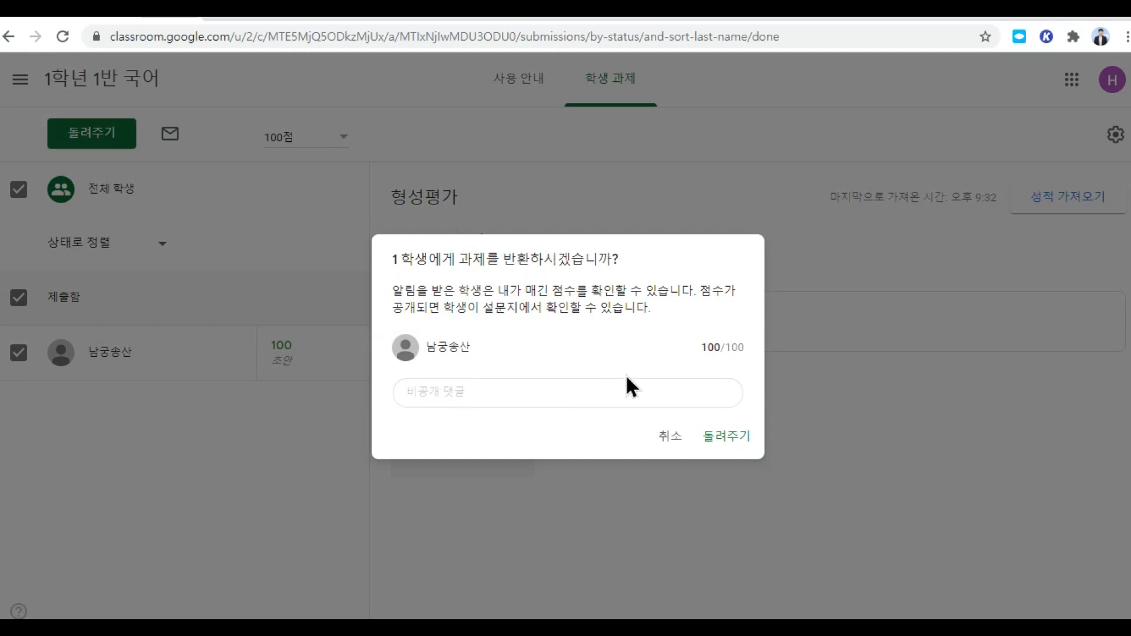
{"action": "left_click", "coordinate": [603, 391]}
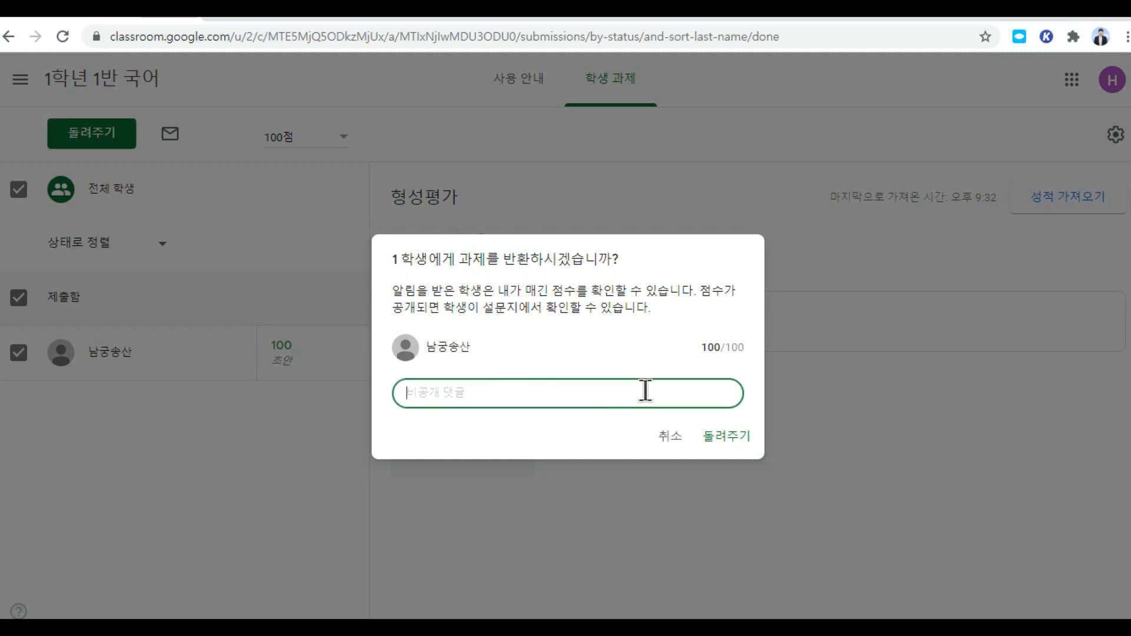
{"action": "type", "text": "잘했엉"}
{"action": "left_click", "coordinate": [736, 436]}
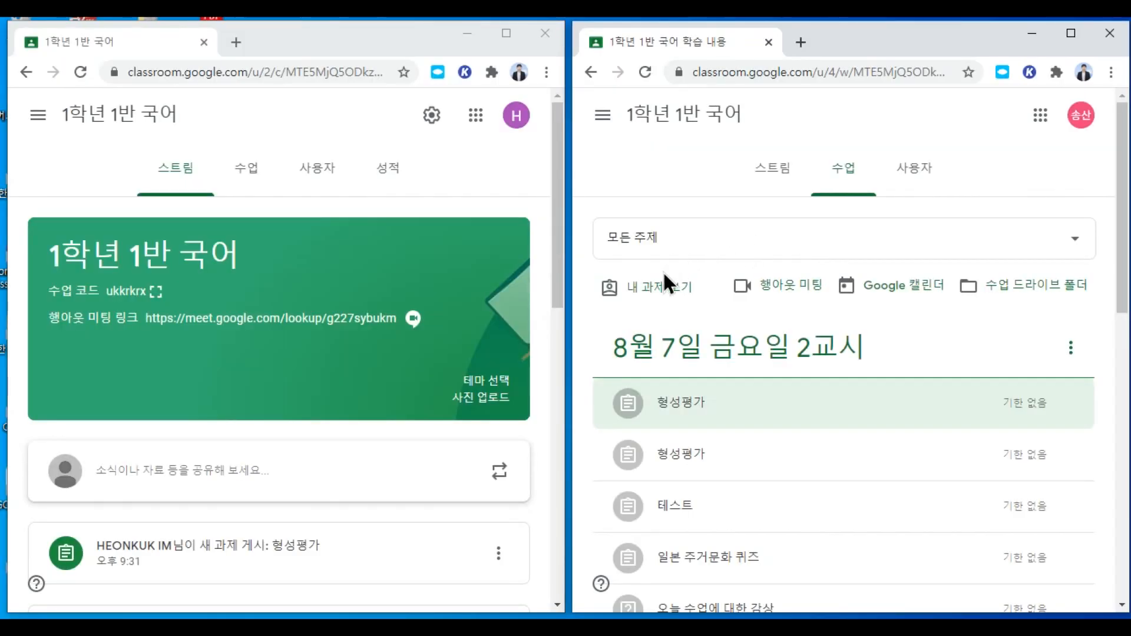
Step: Start a new question post from the Classwork page in a full-screen editor
{"action": "left_click", "coordinate": [252, 171]}
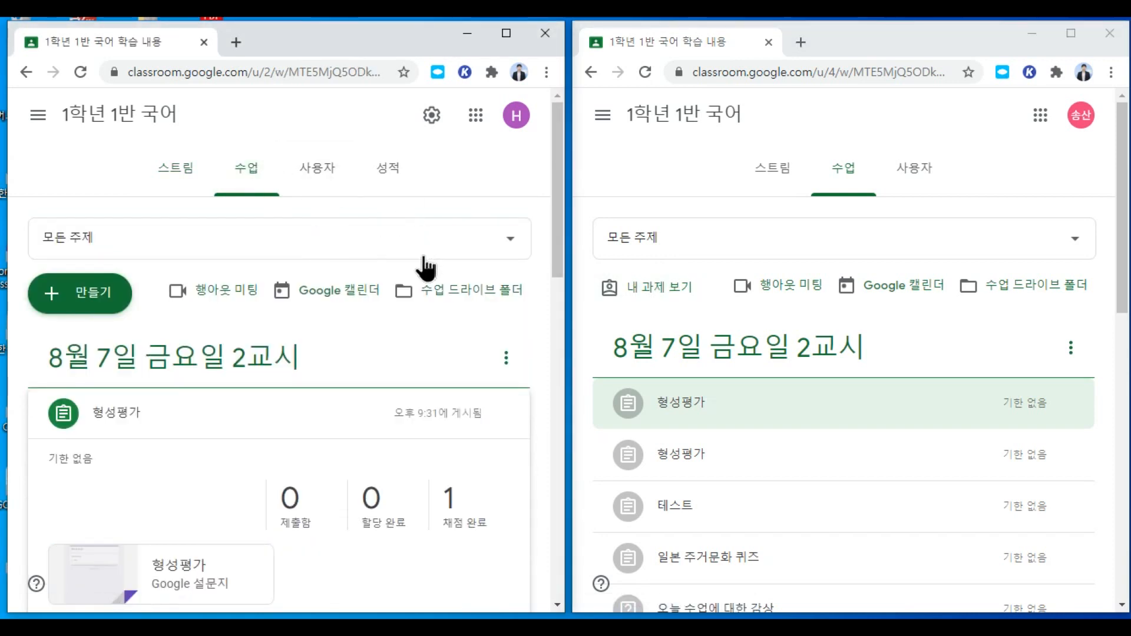
{"action": "scroll", "coordinate": [429, 306], "scroll_direction": "down", "scroll_amount": 2}
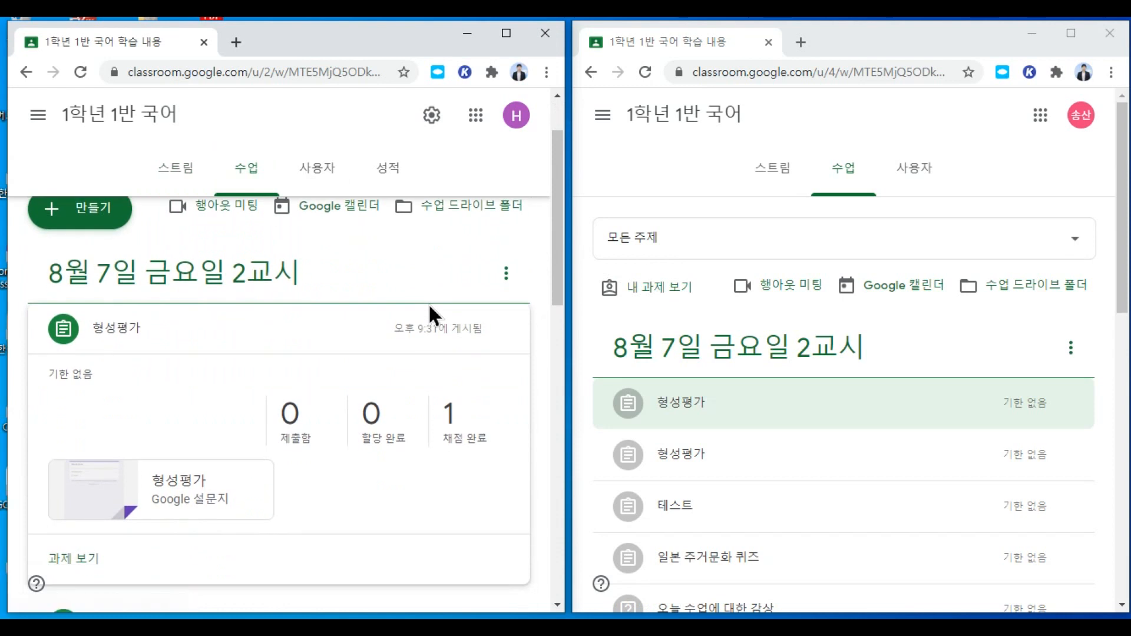
{"action": "left_click", "coordinate": [95, 215]}
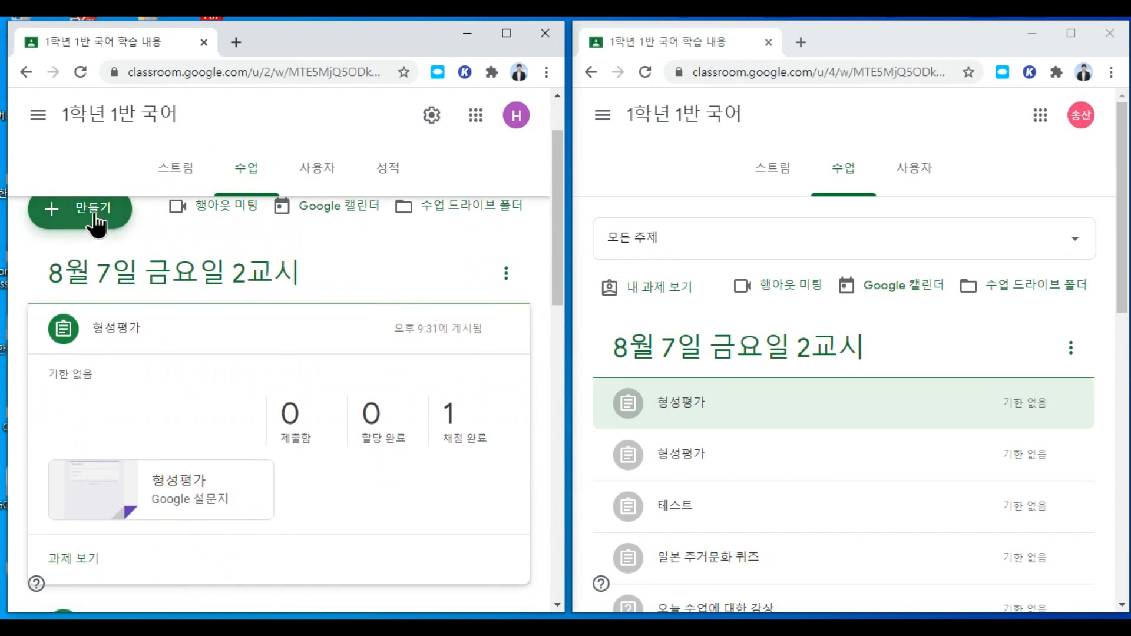
{"action": "scroll", "coordinate": [212, 348], "scroll_direction": "up", "scroll_amount": 2}
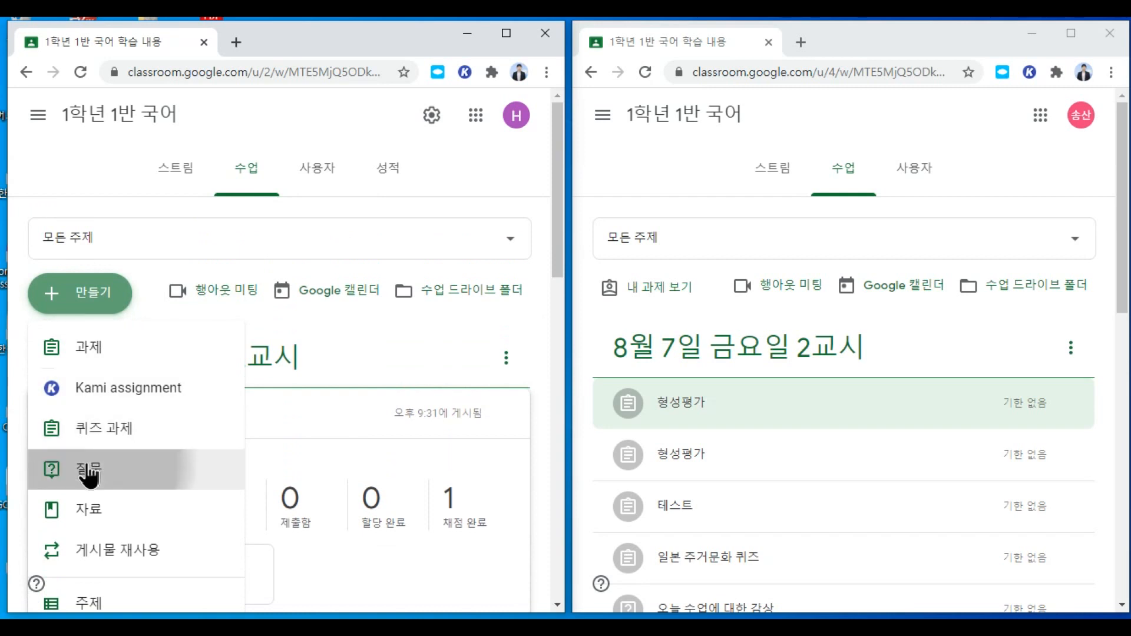
{"action": "left_click", "coordinate": [57, 469]}
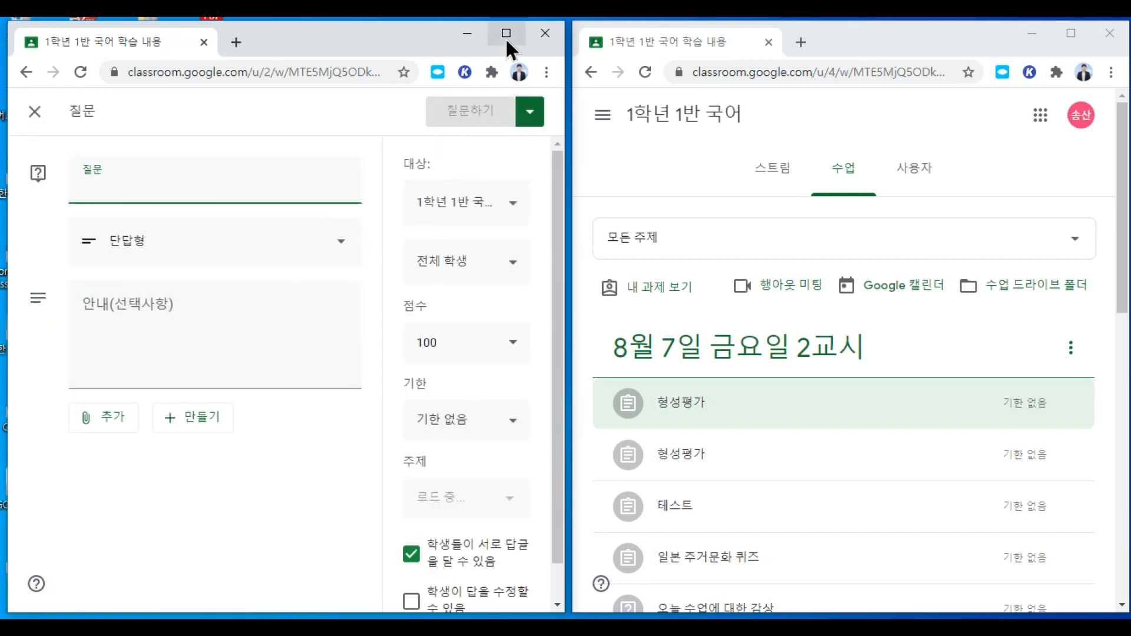
{"action": "left_click", "coordinate": [505, 34]}
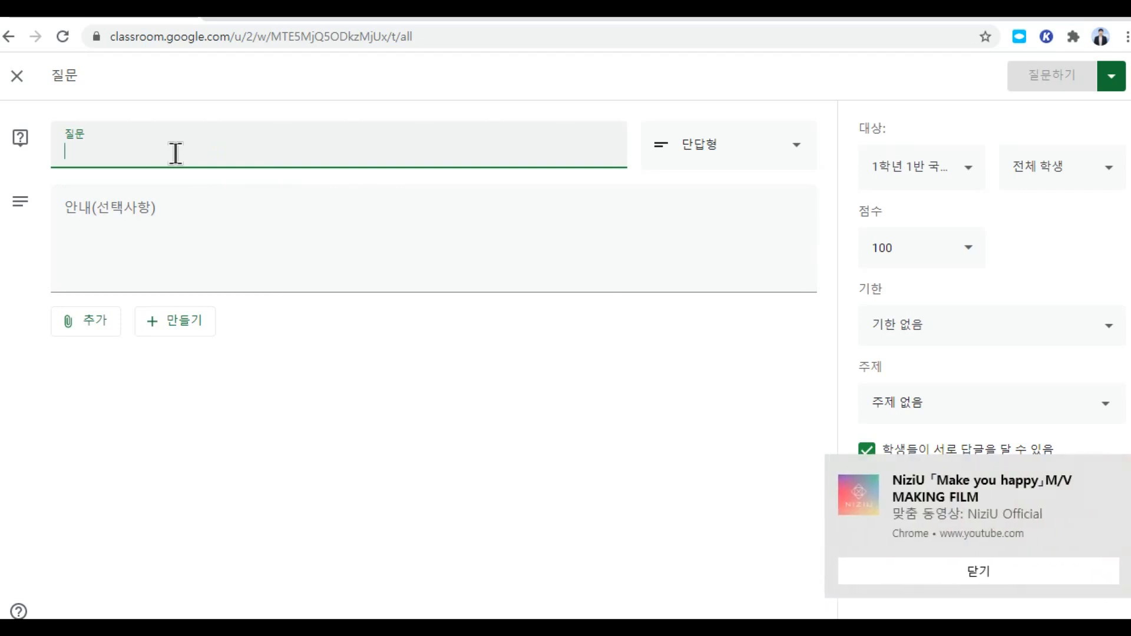
Step: Keep the short-answer type and enter the question 수업 중 가장 인상깊었던 장면은?
{"action": "left_click", "coordinate": [724, 163]}
{"action": "left_click", "coordinate": [723, 152]}
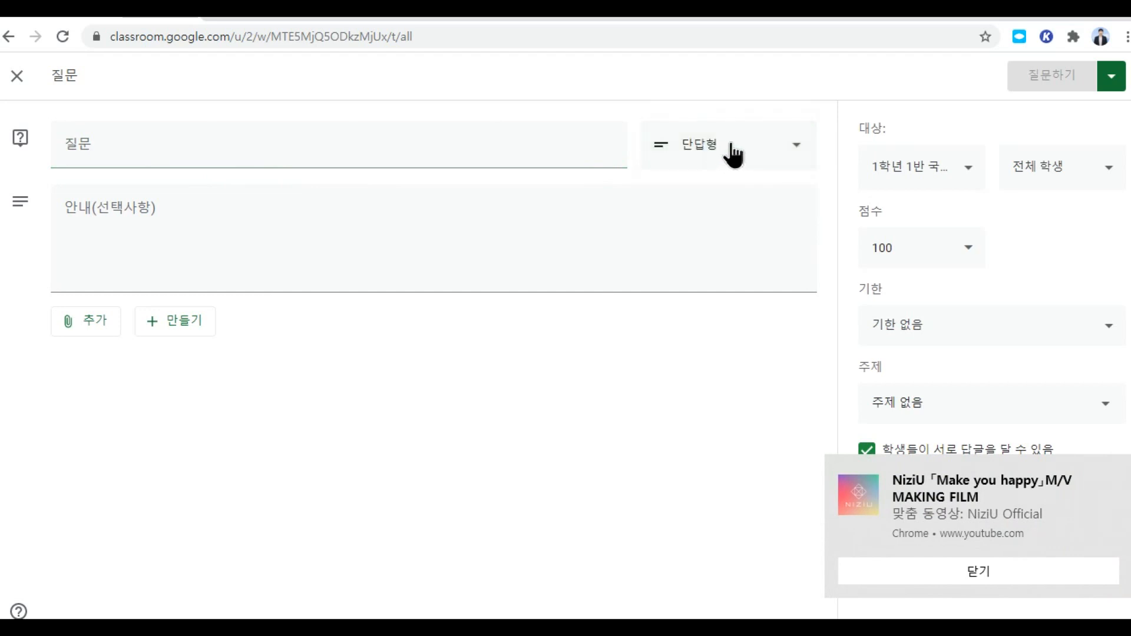
{"action": "left_click", "coordinate": [245, 150]}
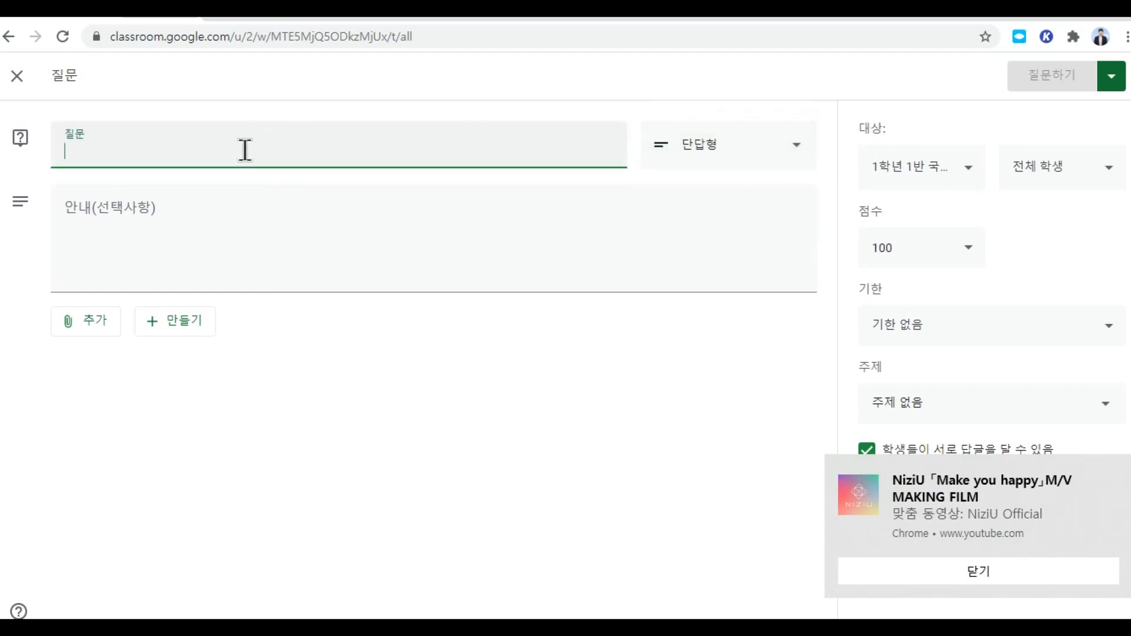
{"action": "type", "text": "수업"}
{"action": "type", "text": " 줌 가장 이"}
{"action": "type", "text": "상기깊었던"}
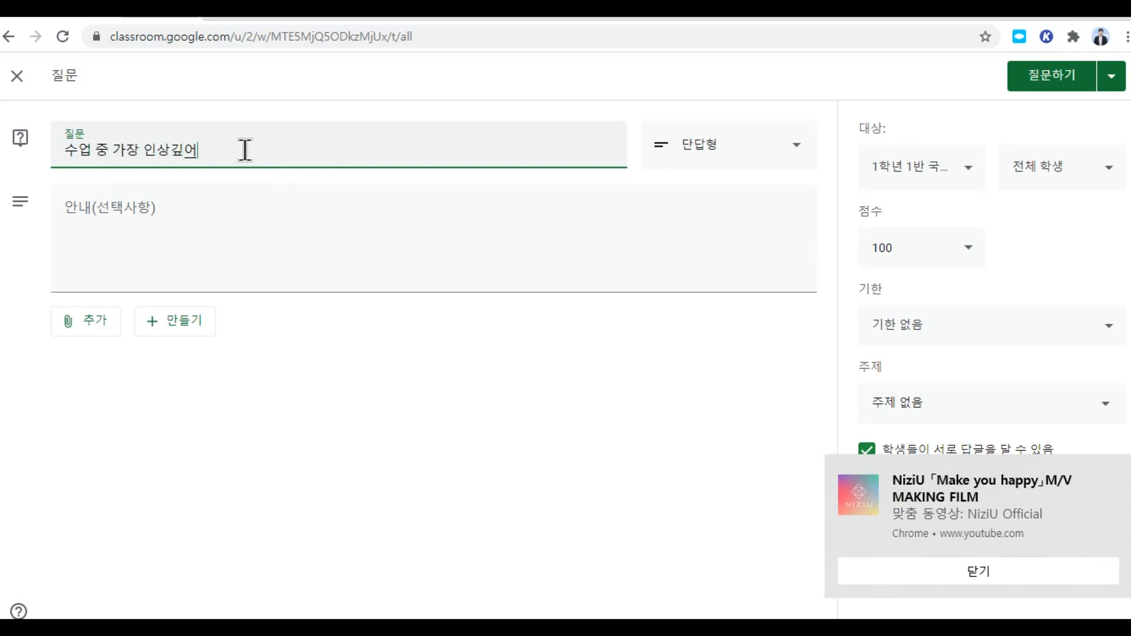
{"action": "type", "text": " 장면"}
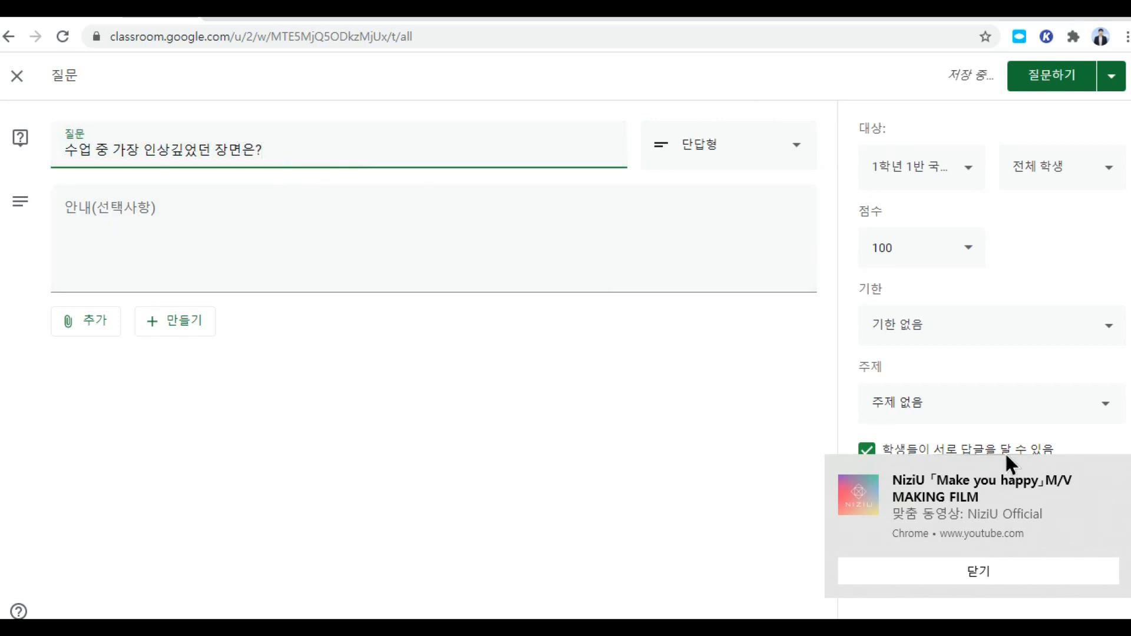
{"action": "left_click", "coordinate": [1115, 474]}
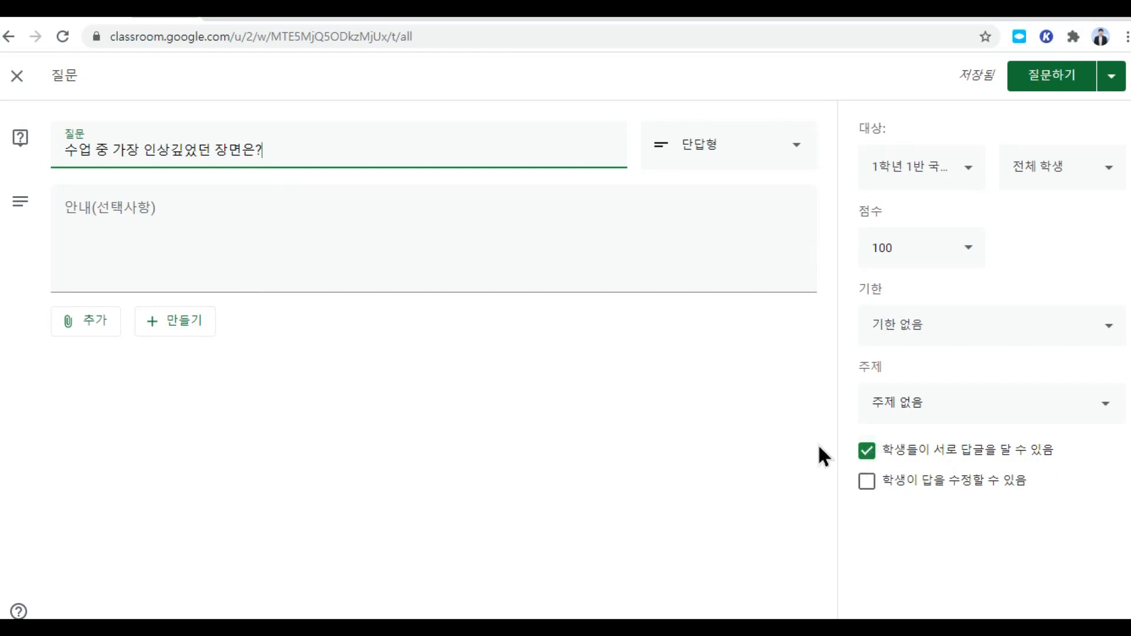
Step: Disallow student replies and answer editing, and file the question under 8월 7일 금요일 2교시
{"action": "left_click", "coordinate": [867, 483]}
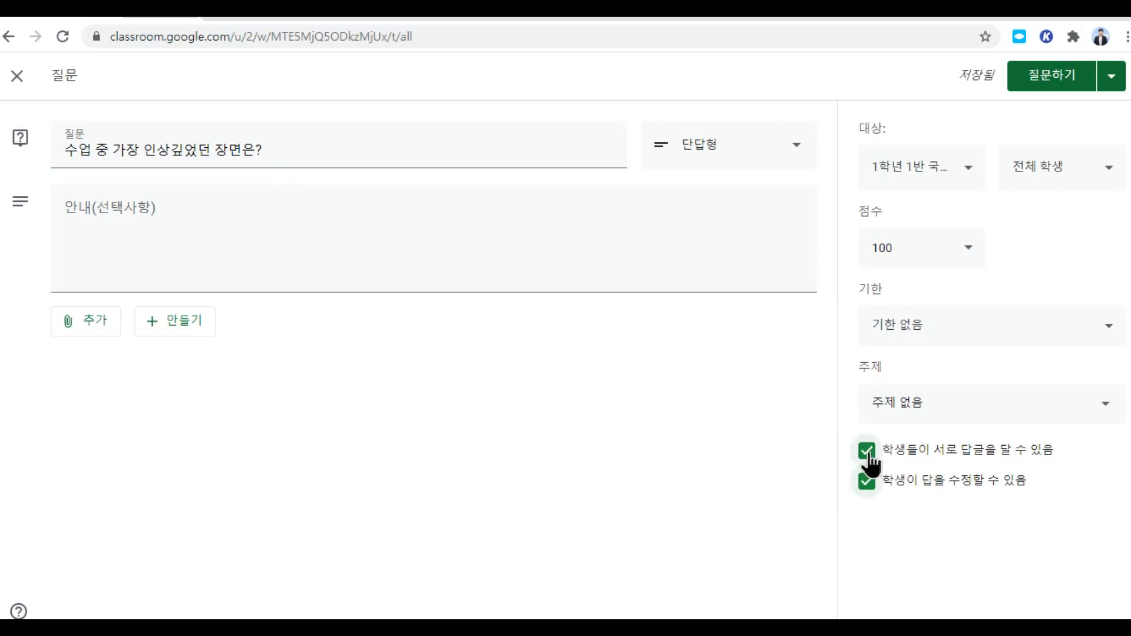
{"action": "left_click", "coordinate": [868, 455]}
{"action": "left_click", "coordinate": [874, 483]}
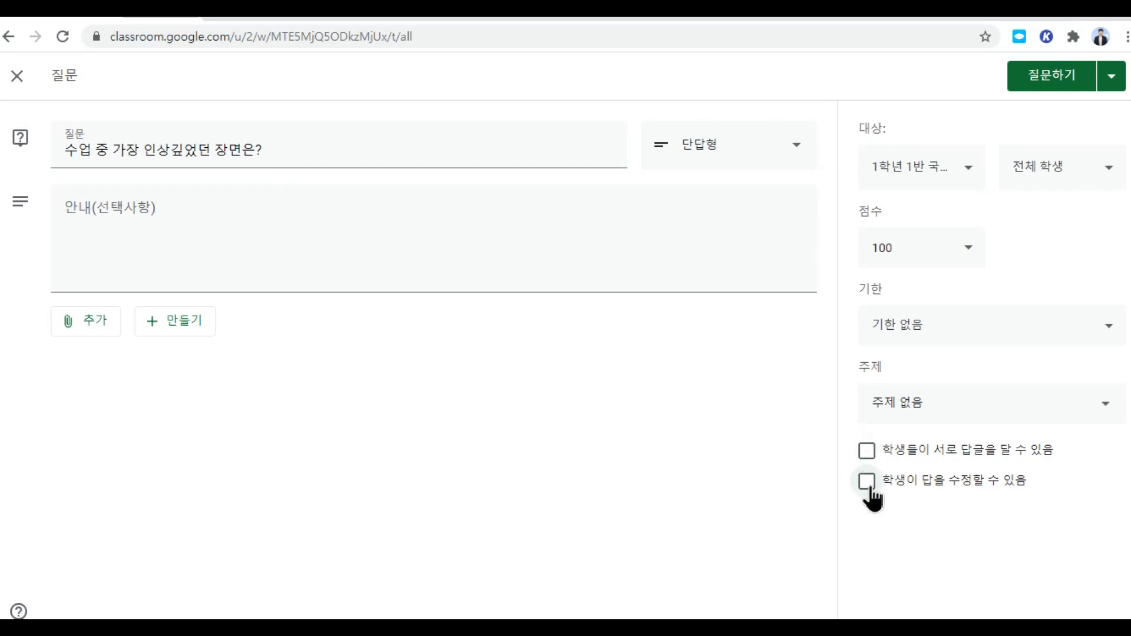
{"action": "left_click", "coordinate": [954, 409]}
{"action": "left_click", "coordinate": [939, 591]}
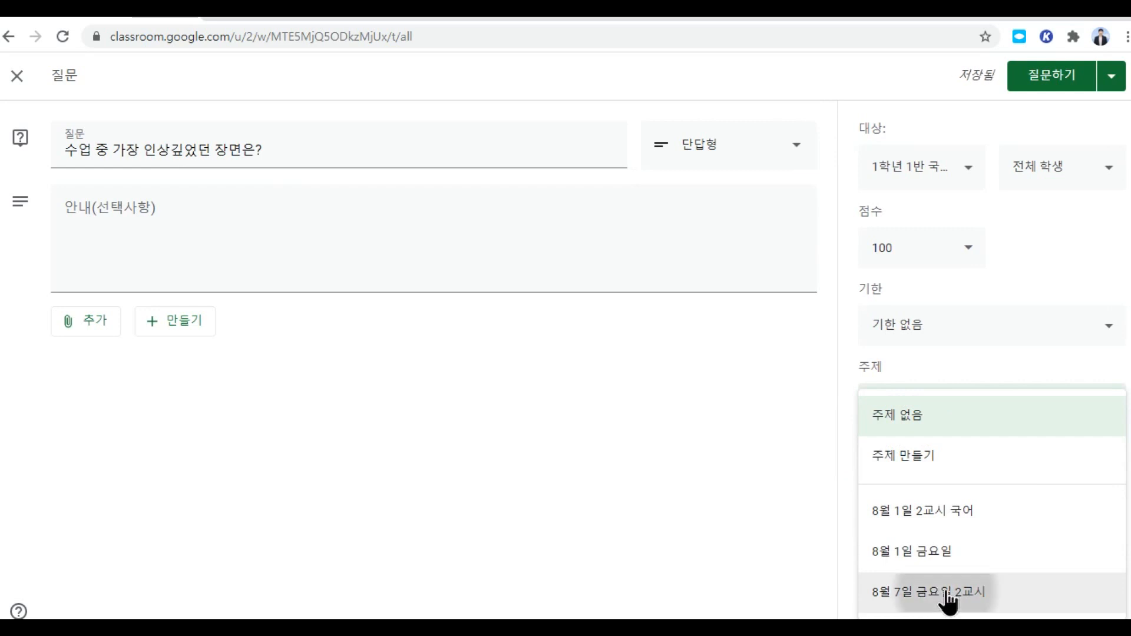
Step: Set the due date to 8월 7일, 2020 at 오전 10:25
{"action": "left_click", "coordinate": [920, 333]}
{"action": "left_click", "coordinate": [921, 393]}
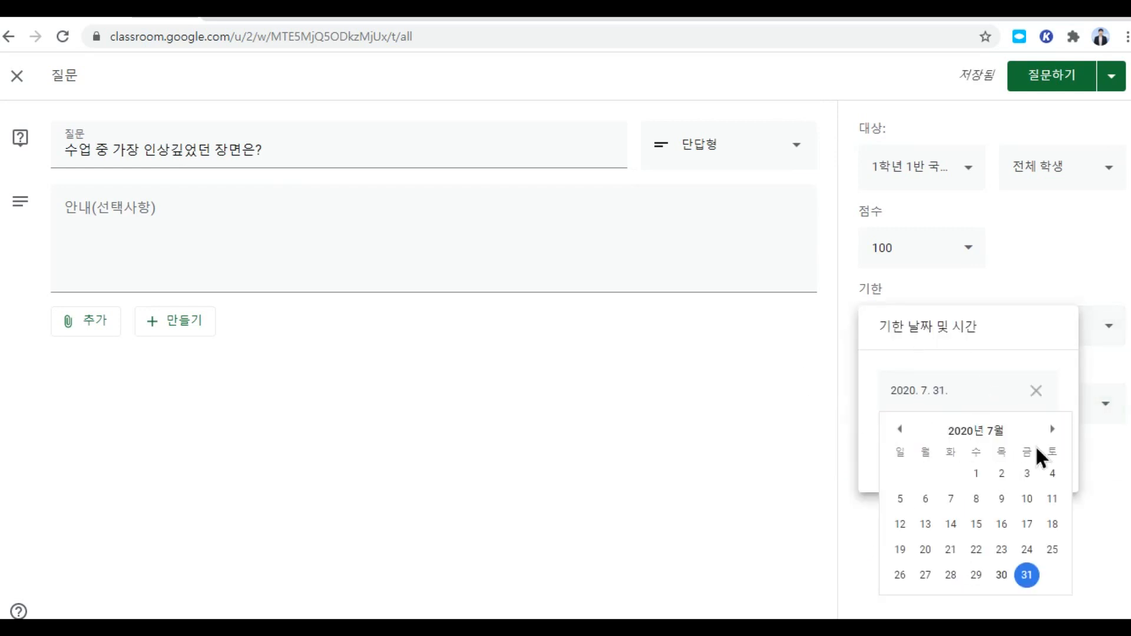
{"action": "left_click", "coordinate": [1051, 429]}
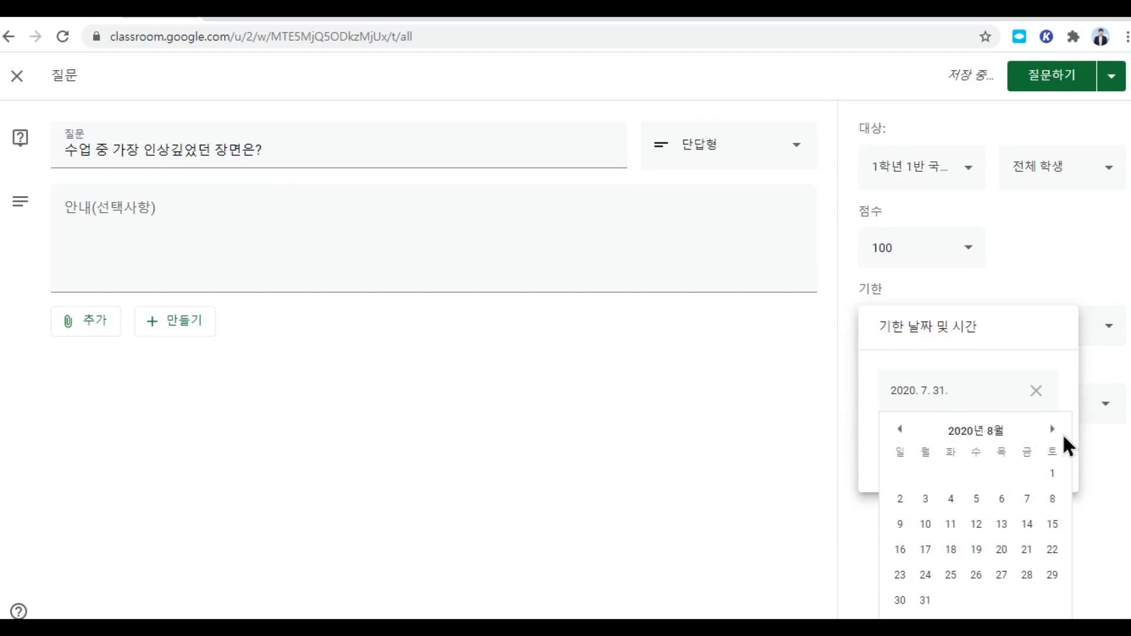
{"action": "left_click", "coordinate": [1027, 501]}
{"action": "left_click", "coordinate": [924, 454]}
{"action": "left_click", "coordinate": [915, 446]}
{"action": "key", "text": "BackSpace"}
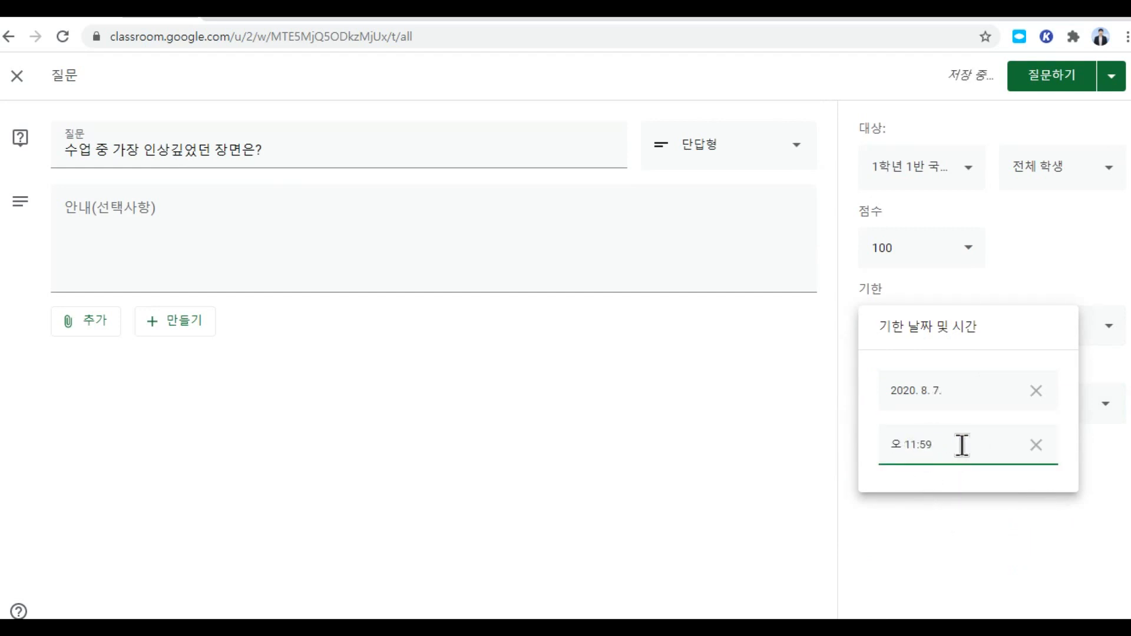
{"action": "type", "text": "전"}
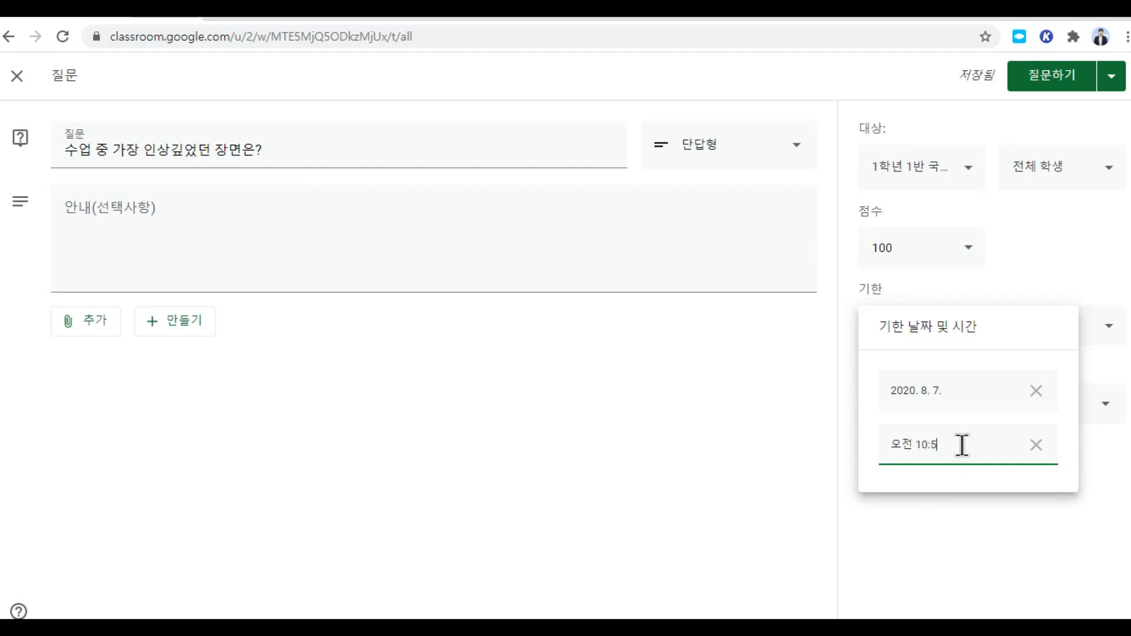
{"action": "left_click", "coordinate": [757, 460]}
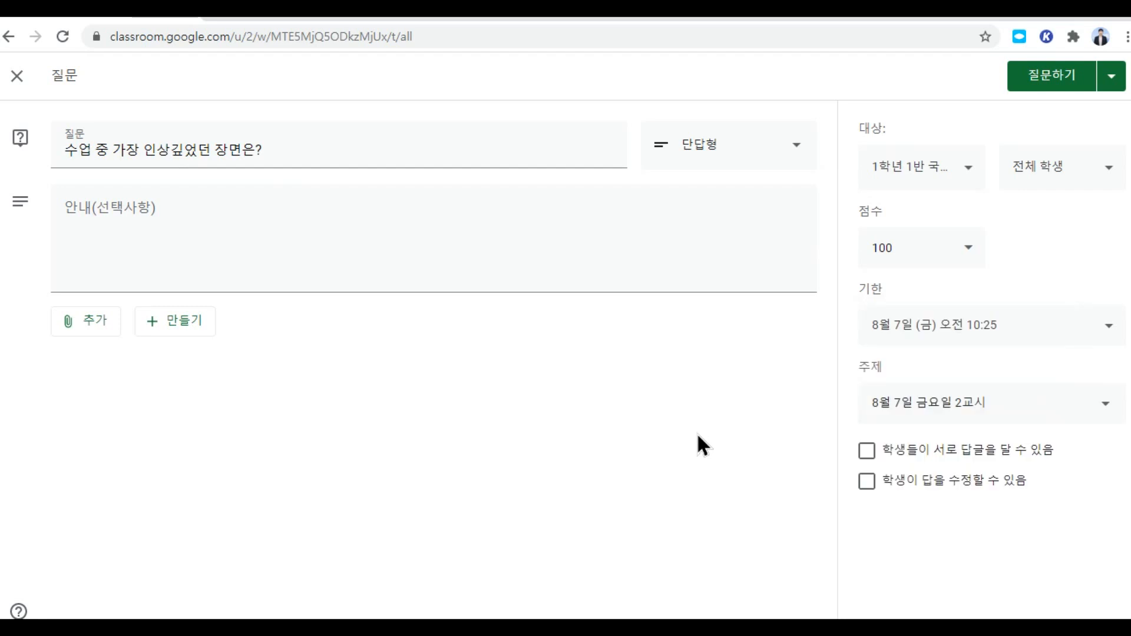
Step: Make the question ungraded and post it to the class
{"action": "left_click", "coordinate": [966, 259]}
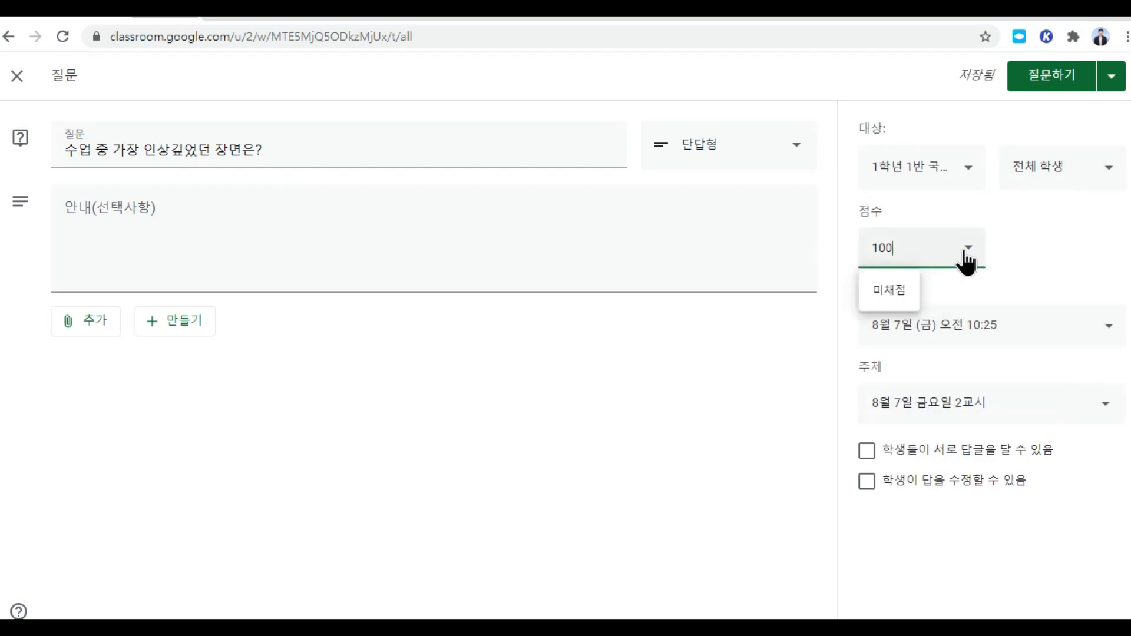
{"action": "left_click", "coordinate": [898, 291]}
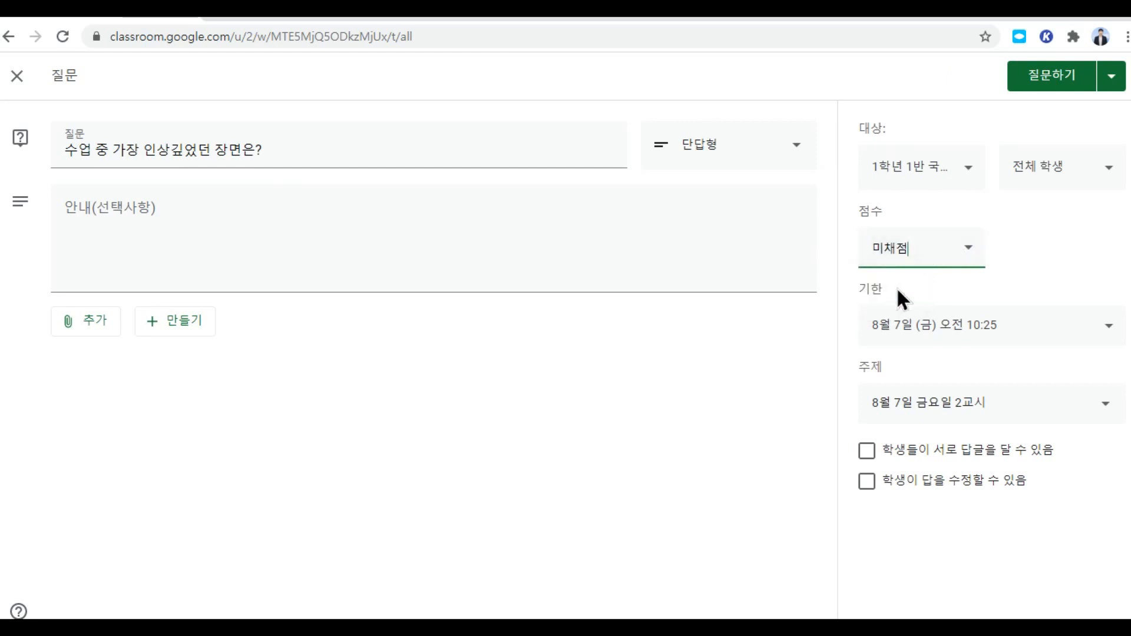
{"action": "left_click", "coordinate": [1061, 88]}
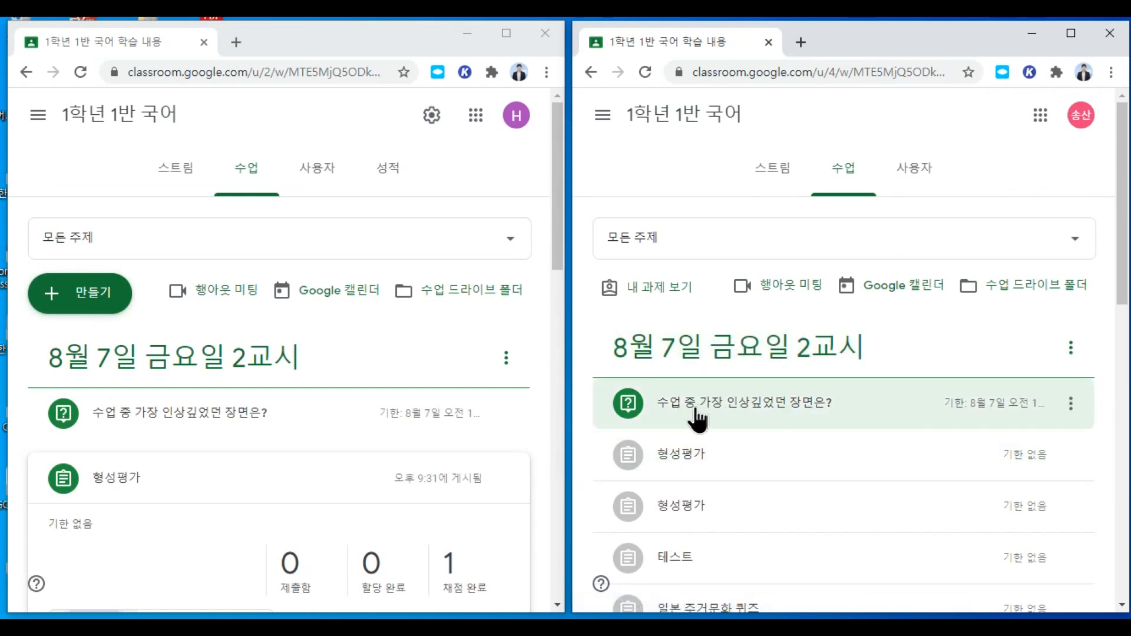
Step: Submit the student answer '주인공이 가족을 만났을 때' and check the teacher's 제출함 count
{"action": "left_click", "coordinate": [801, 412]}
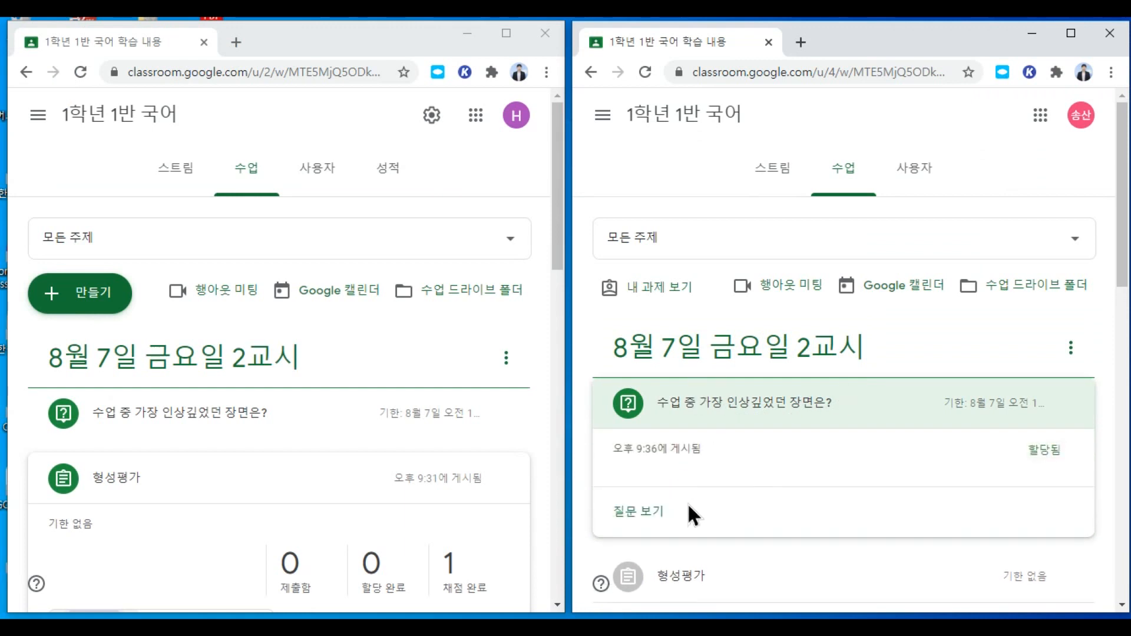
{"action": "left_click", "coordinate": [651, 513]}
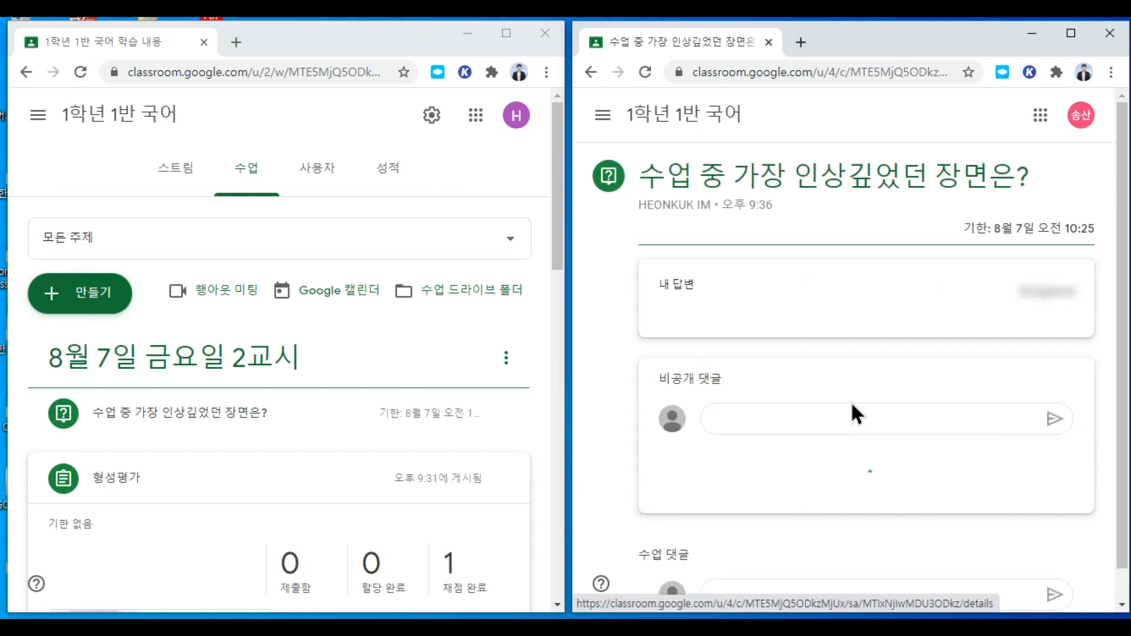
{"action": "left_click", "coordinate": [1070, 33]}
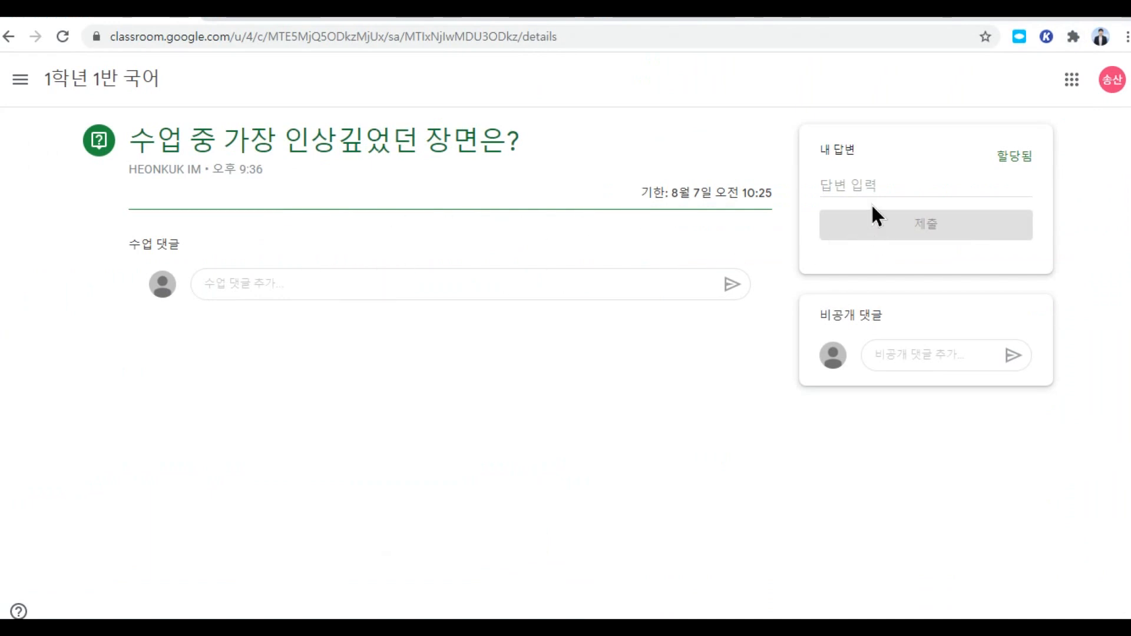
{"action": "left_click", "coordinate": [850, 185]}
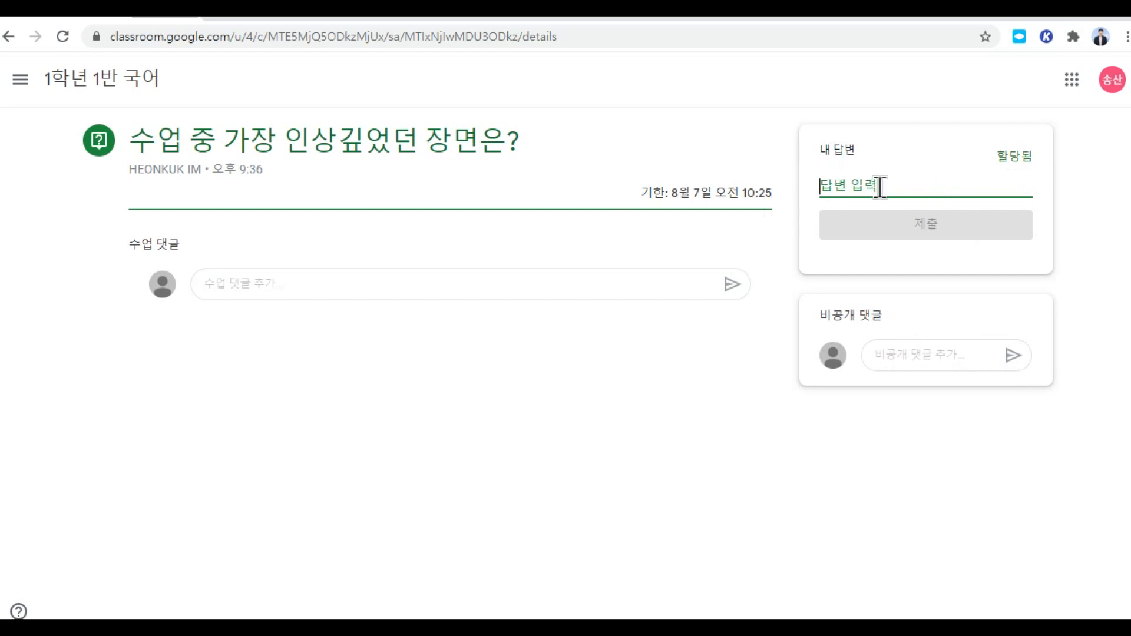
{"action": "type", "text": "주인공의"}
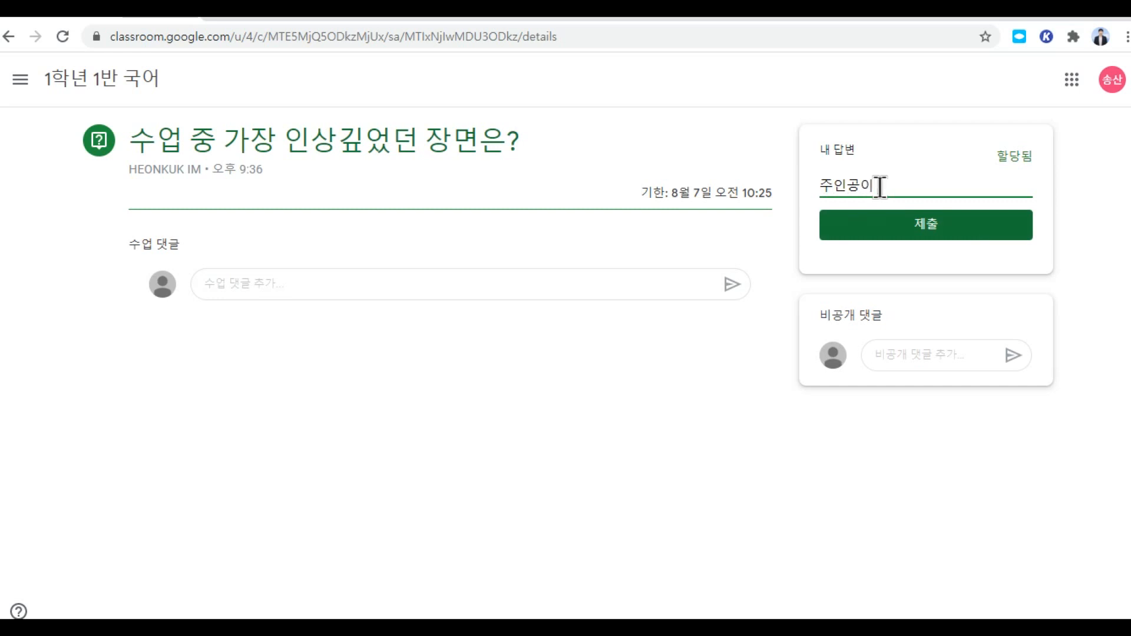
{"action": "type", "text": "가족을 미"}
{"action": "type", "text": "났을"}
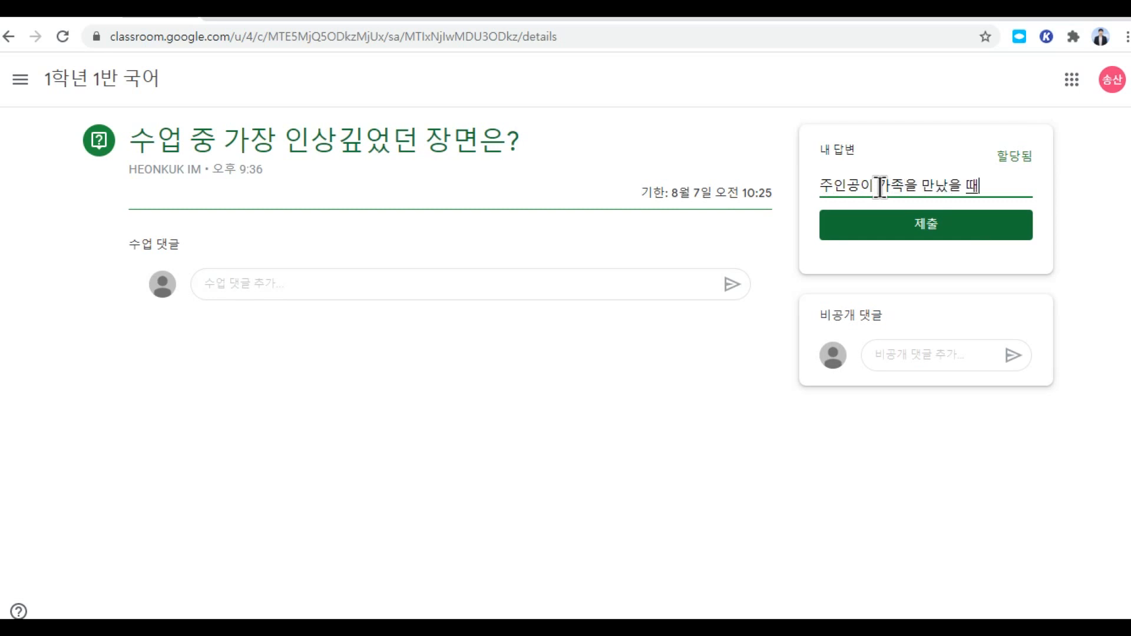
{"action": "type", "text": " 때"}
{"action": "left_click", "coordinate": [917, 234]}
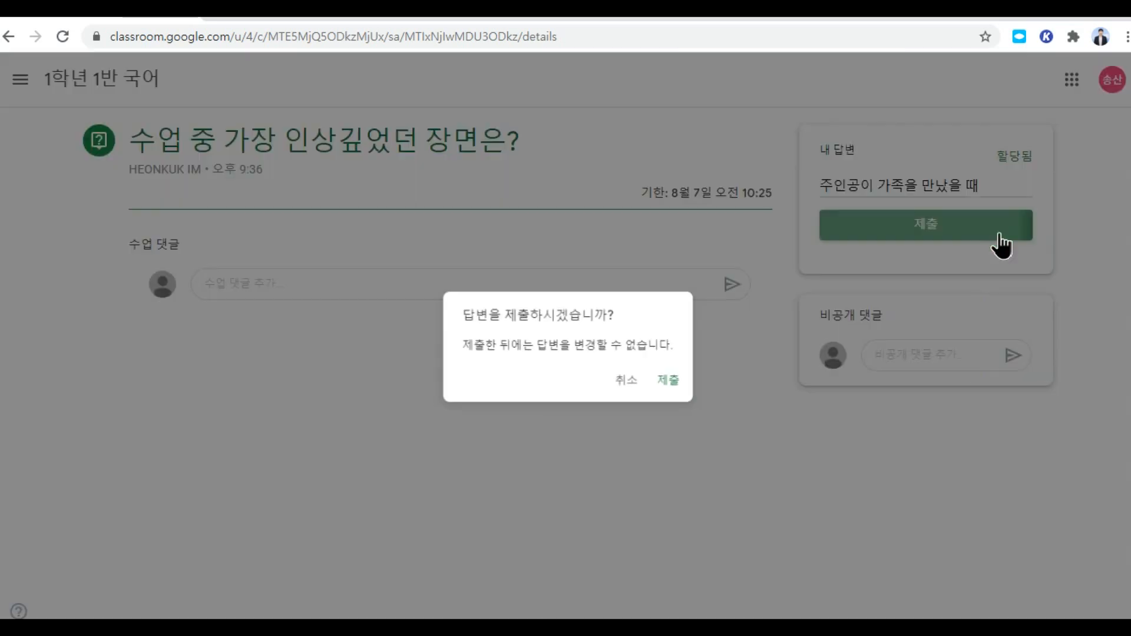
{"action": "left_click", "coordinate": [674, 388]}
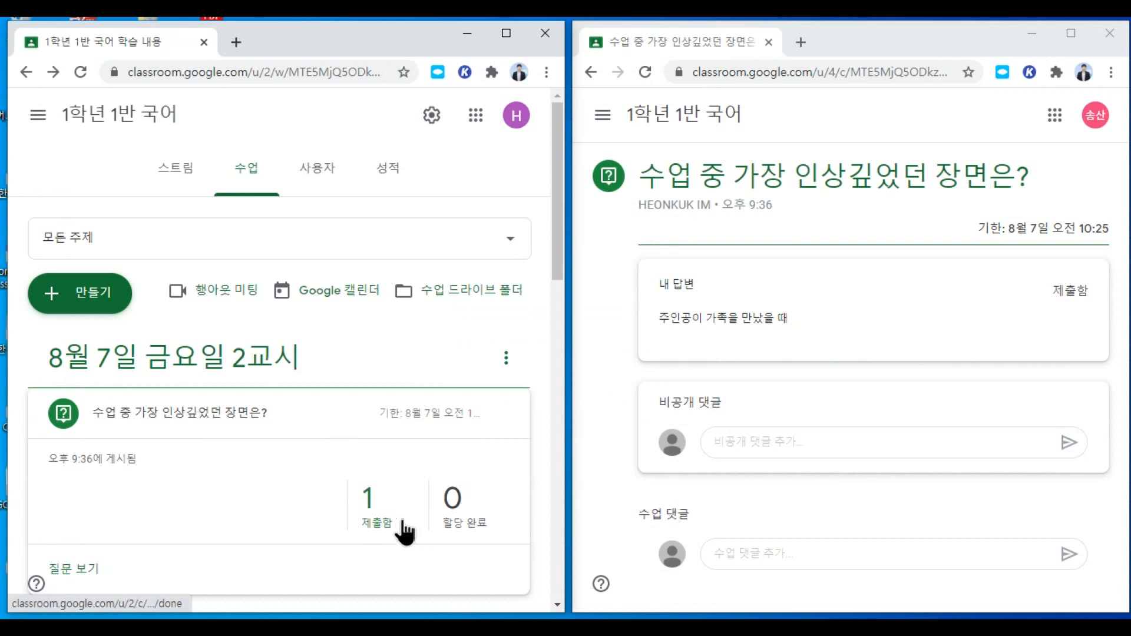
{"action": "left_click", "coordinate": [367, 497]}
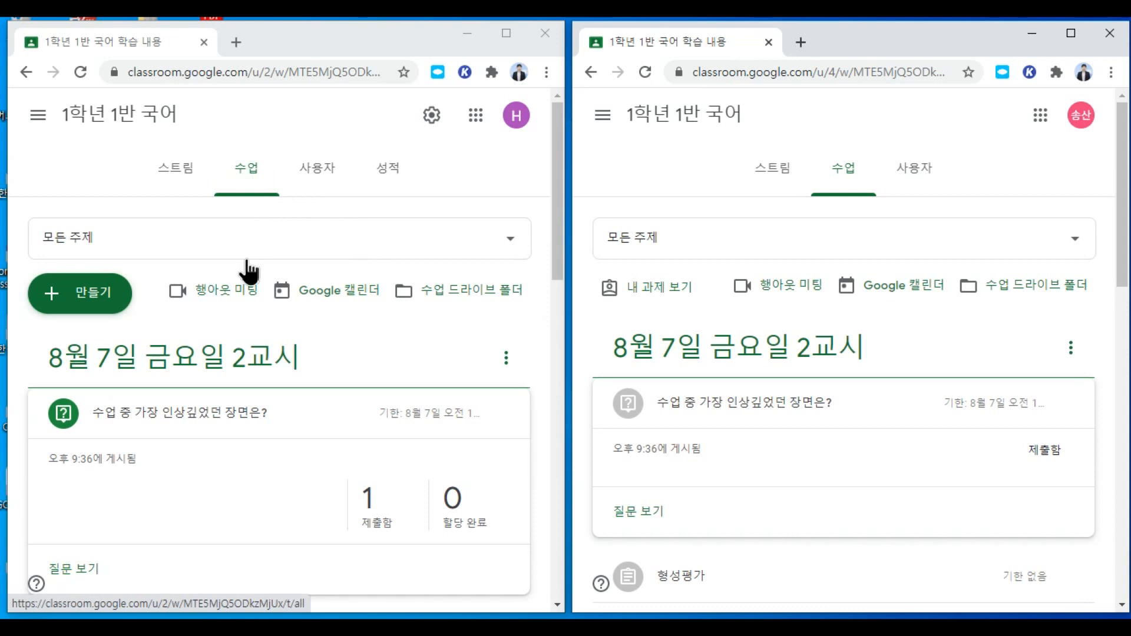
Step: Draft a full-screen material post titled '1학기 기말고사 참고자료' and show its attachment choices
{"action": "left_click", "coordinate": [95, 300]}
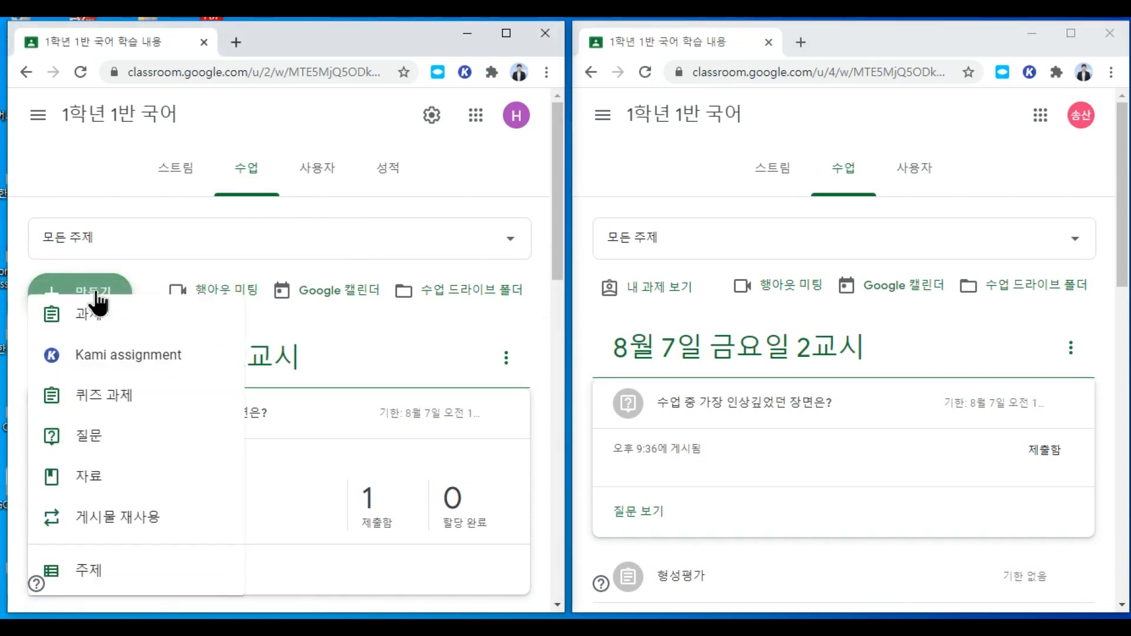
{"action": "left_click", "coordinate": [122, 486]}
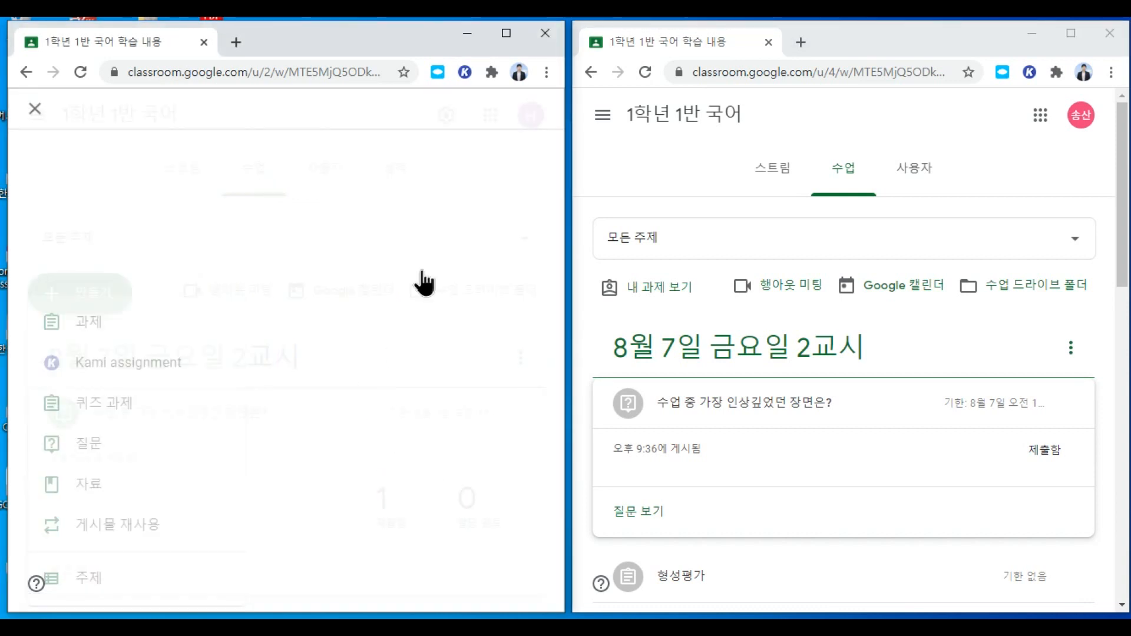
{"action": "left_click", "coordinate": [506, 33]}
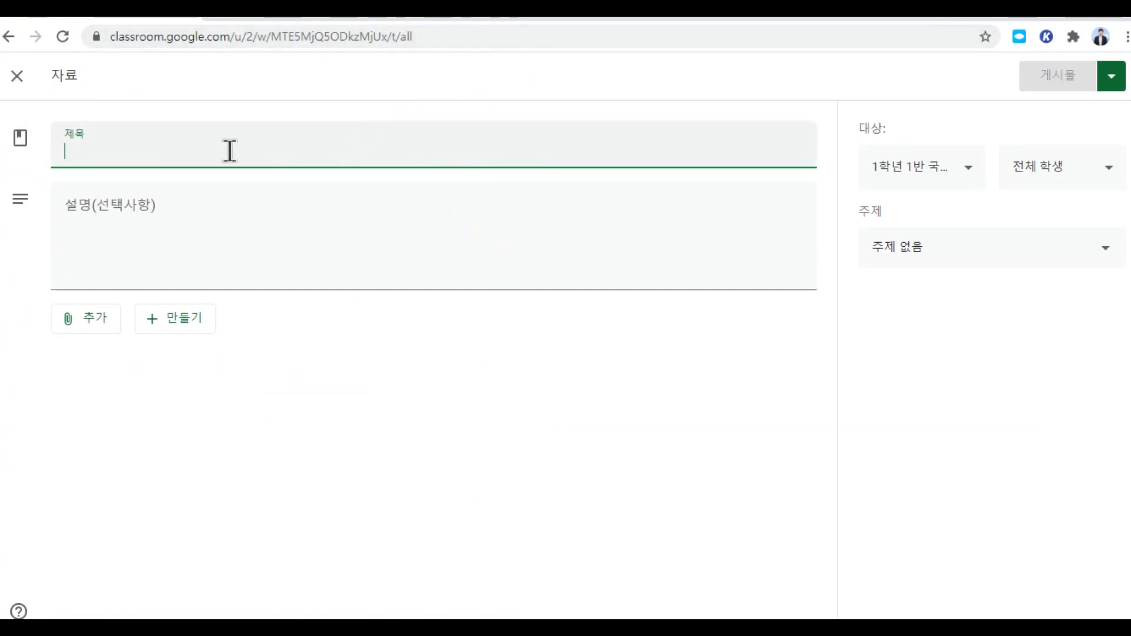
{"action": "type", "text": "1학기 기말고사 ㅊ"}
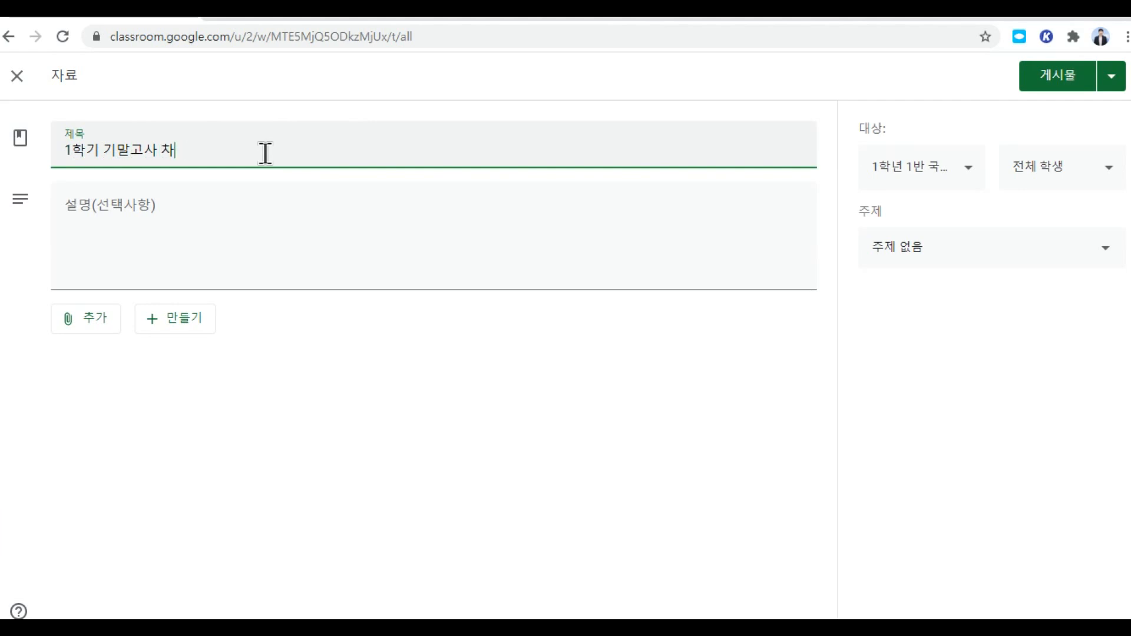
{"action": "type", "text": "참고자료"}
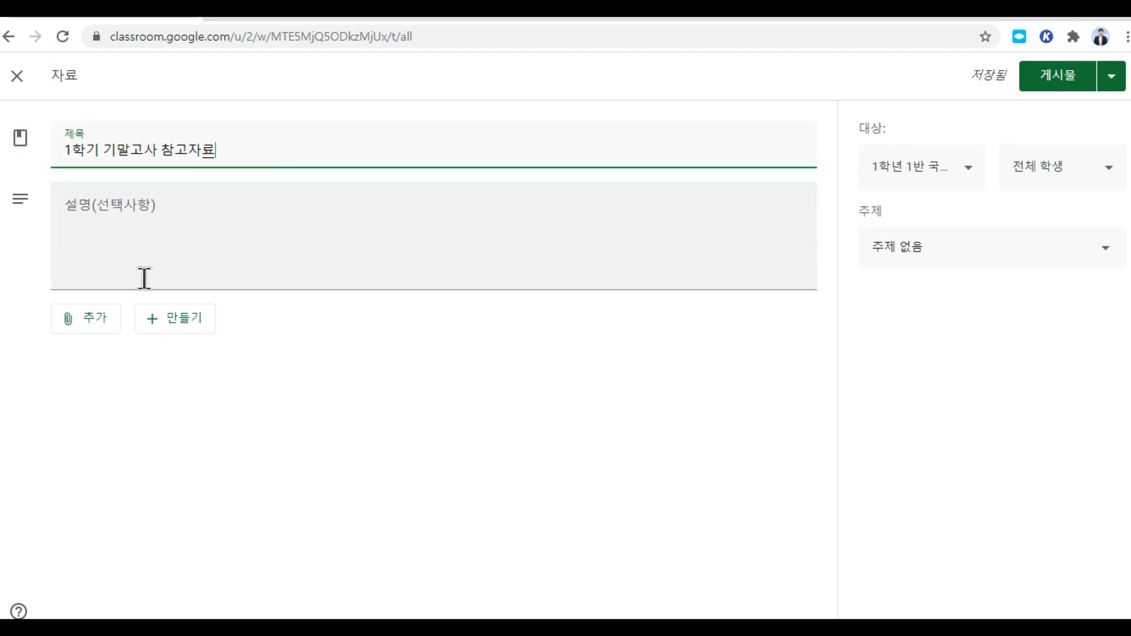
{"action": "left_click", "coordinate": [94, 321]}
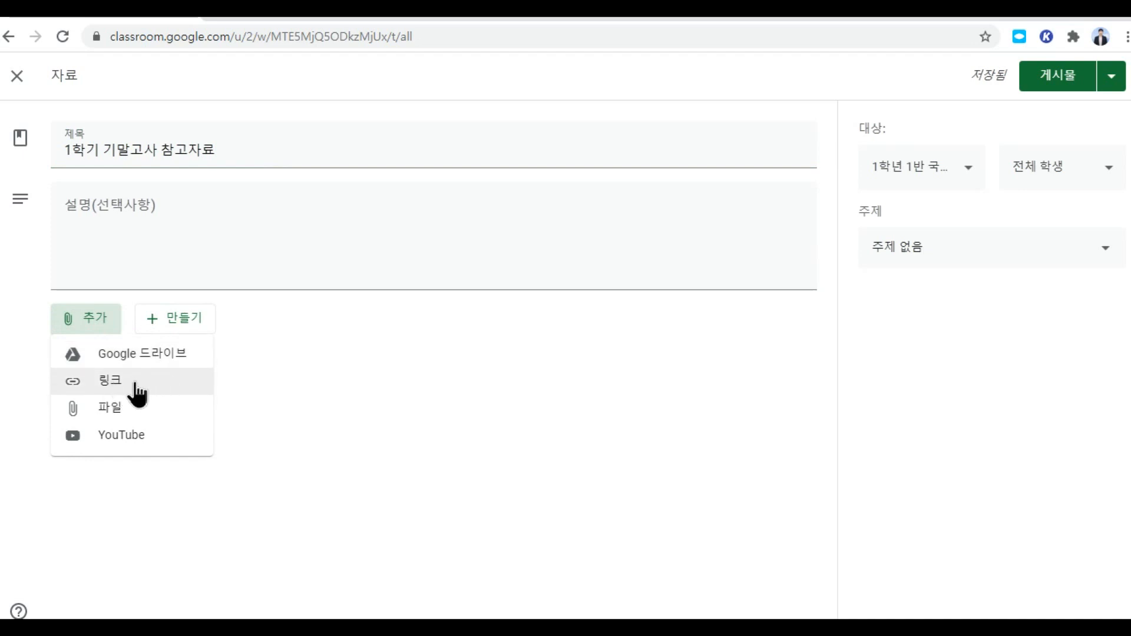
Step: Search YouTube for 중학국어 and attach the 9품사 국어 문법 video to the material
{"action": "left_click", "coordinate": [135, 436]}
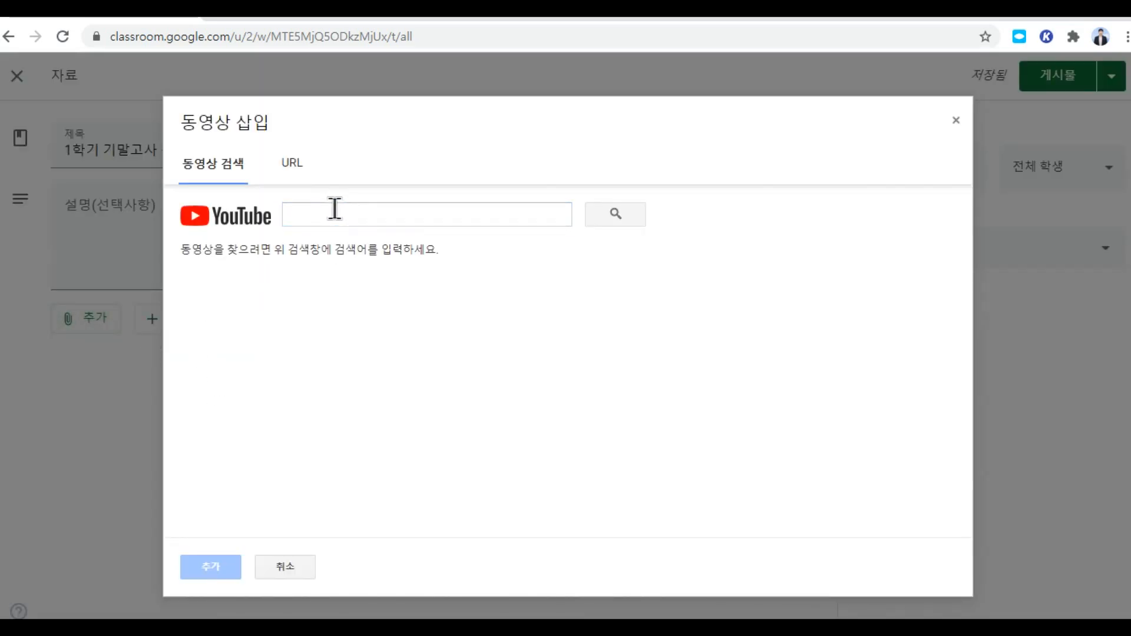
{"action": "type", "text": "중학귀"}
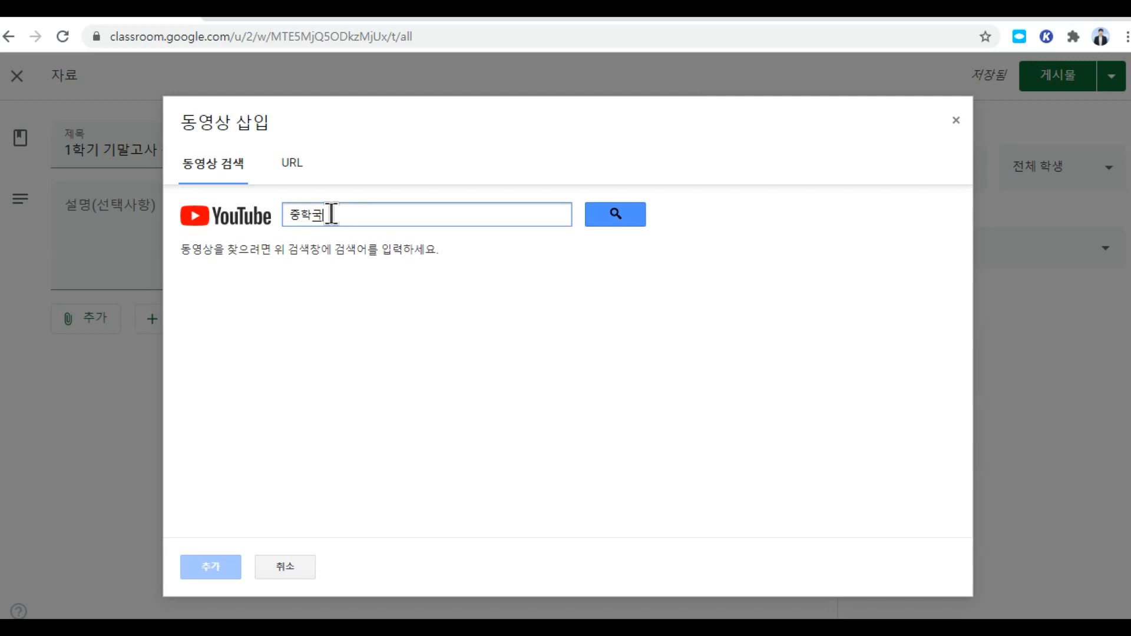
{"action": "type", "text": "어"}
{"action": "left_click", "coordinate": [631, 213]}
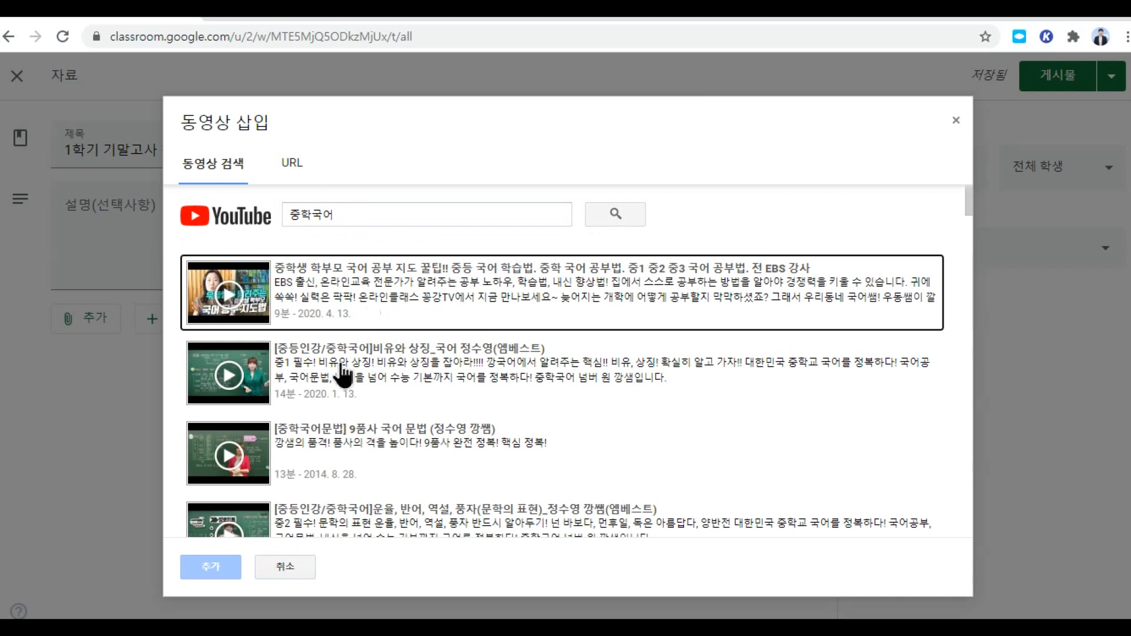
{"action": "left_click", "coordinate": [356, 441]}
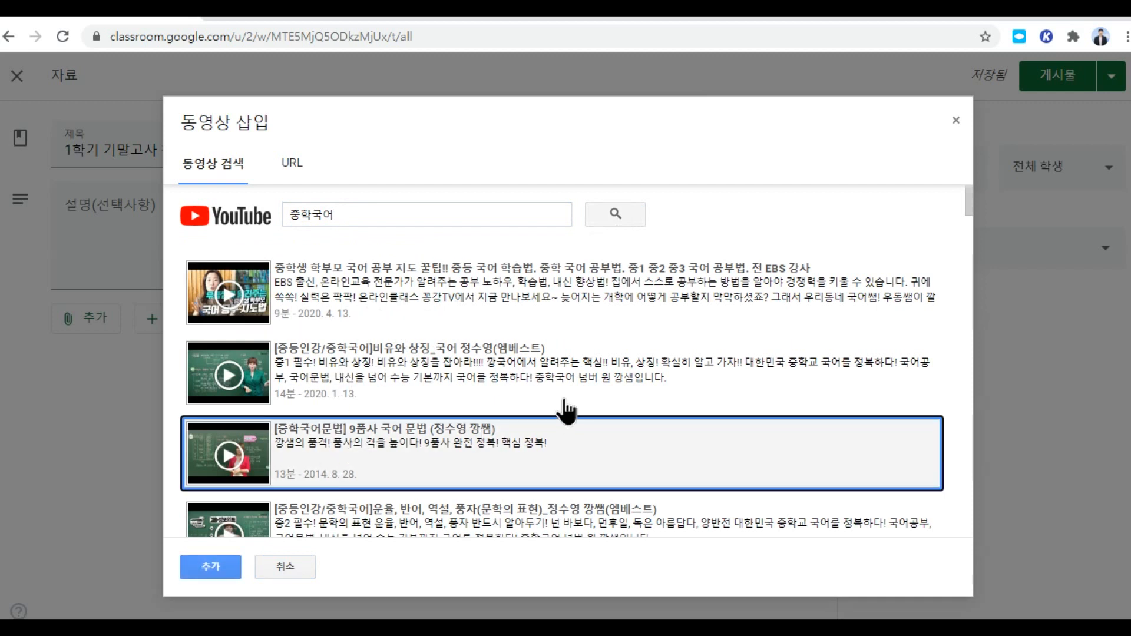
{"action": "left_click", "coordinate": [219, 571]}
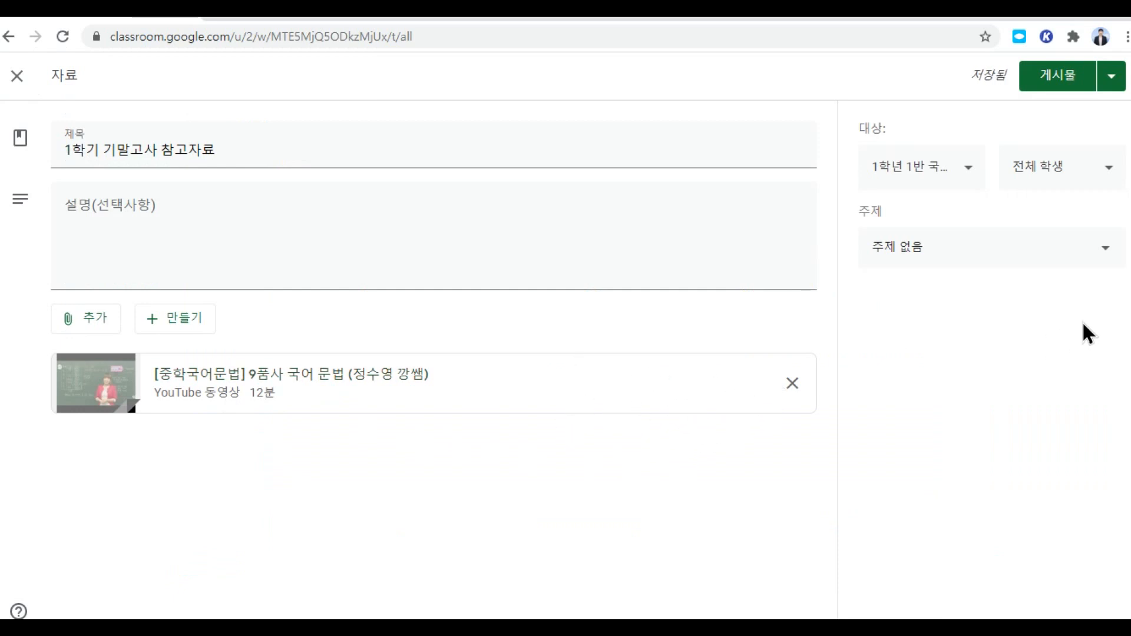
Step: File the material under 8월 7일 금요일 2교시 and post it
{"action": "left_click", "coordinate": [1099, 255]}
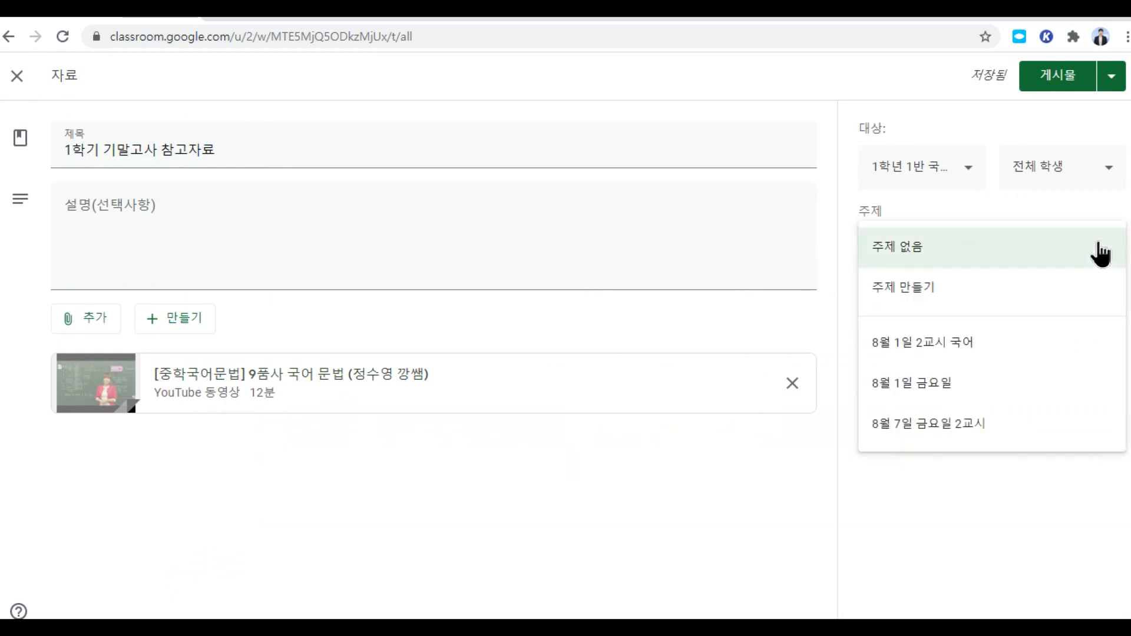
{"action": "left_click", "coordinate": [929, 427]}
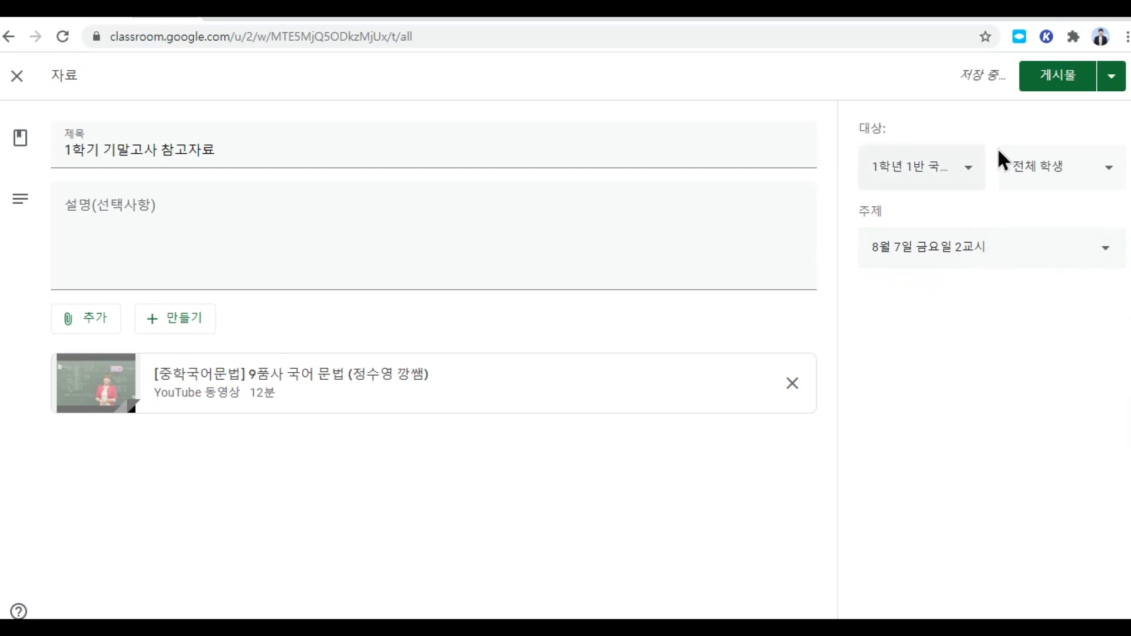
{"action": "left_click", "coordinate": [1058, 83]}
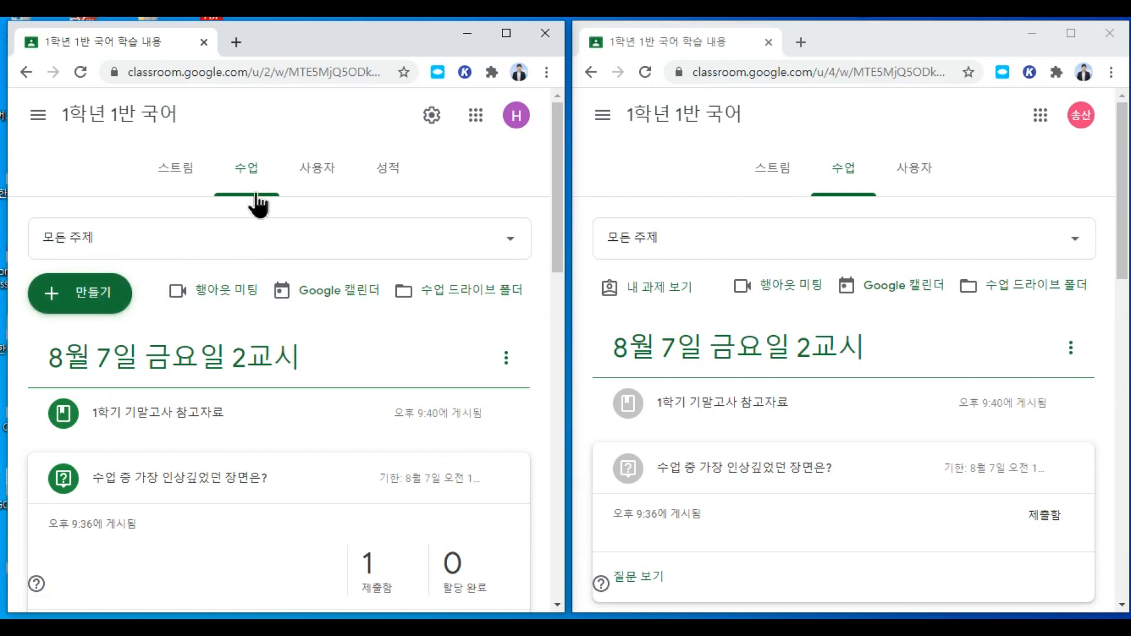
Step: Reuse the earlier EBS 지식채널 post as a new material draft with its YouTube video
{"action": "left_click", "coordinate": [91, 293]}
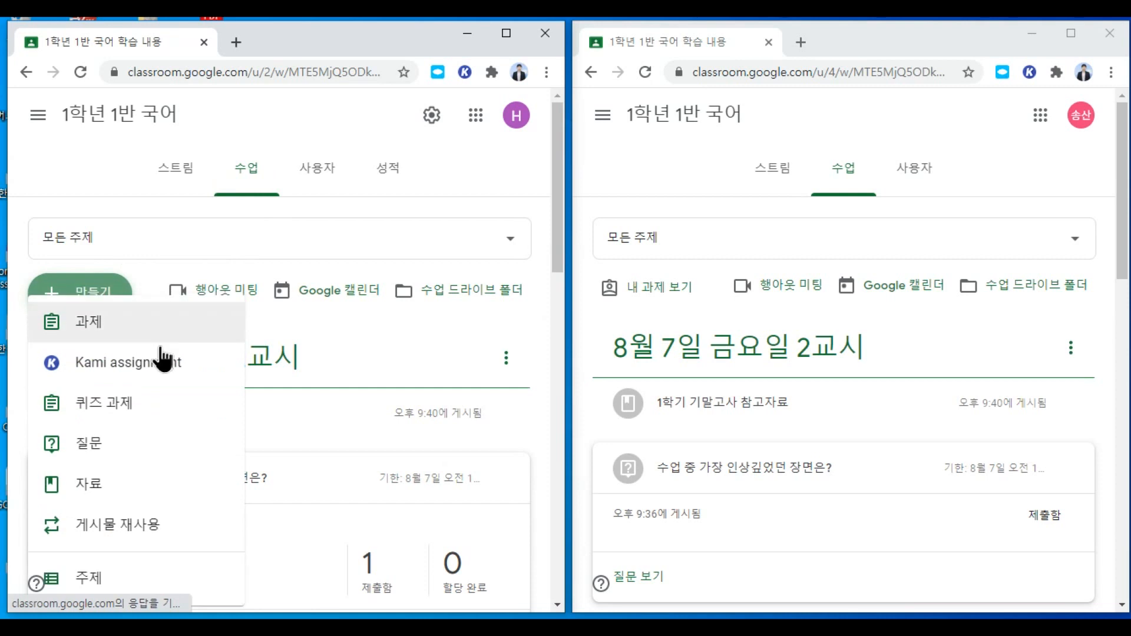
{"action": "left_click", "coordinate": [367, 391]}
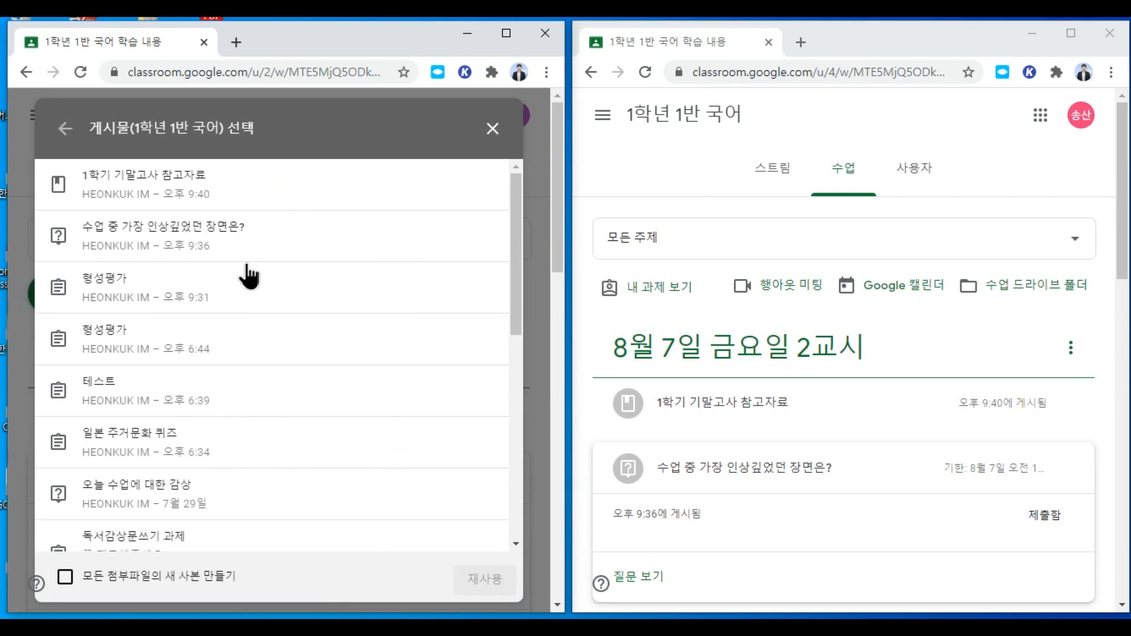
{"action": "scroll", "coordinate": [215, 436], "scroll_direction": "down", "scroll_amount": 2}
{"action": "scroll", "coordinate": [210, 442], "scroll_direction": "up", "scroll_amount": 2}
{"action": "scroll", "coordinate": [216, 430], "scroll_direction": "down", "scroll_amount": 4}
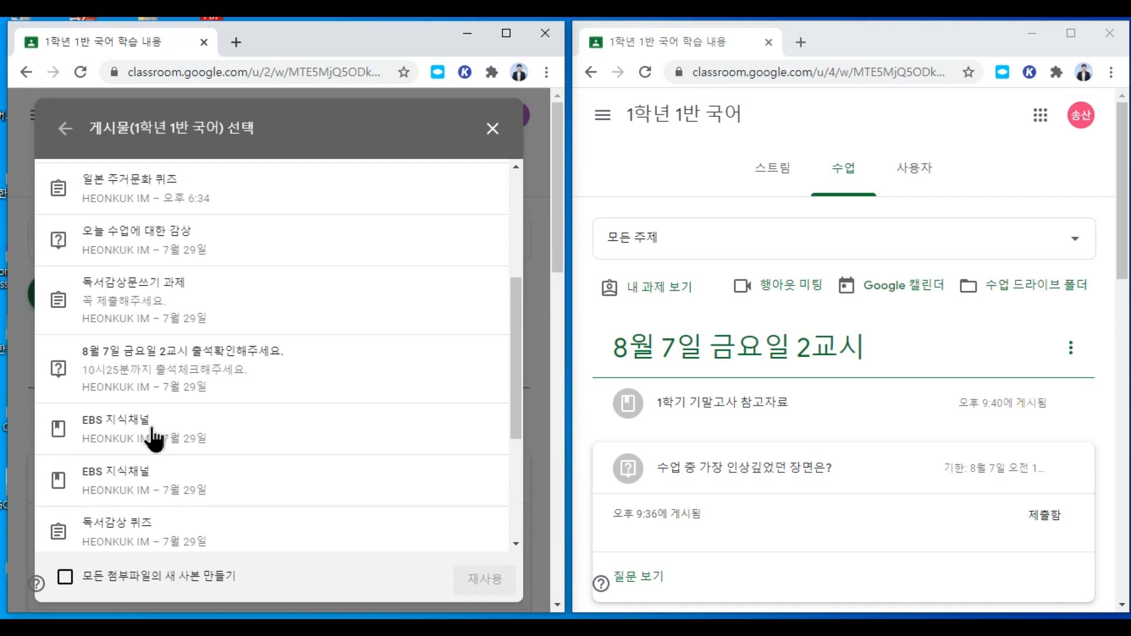
{"action": "left_click", "coordinate": [154, 439]}
{"action": "left_click", "coordinate": [478, 574]}
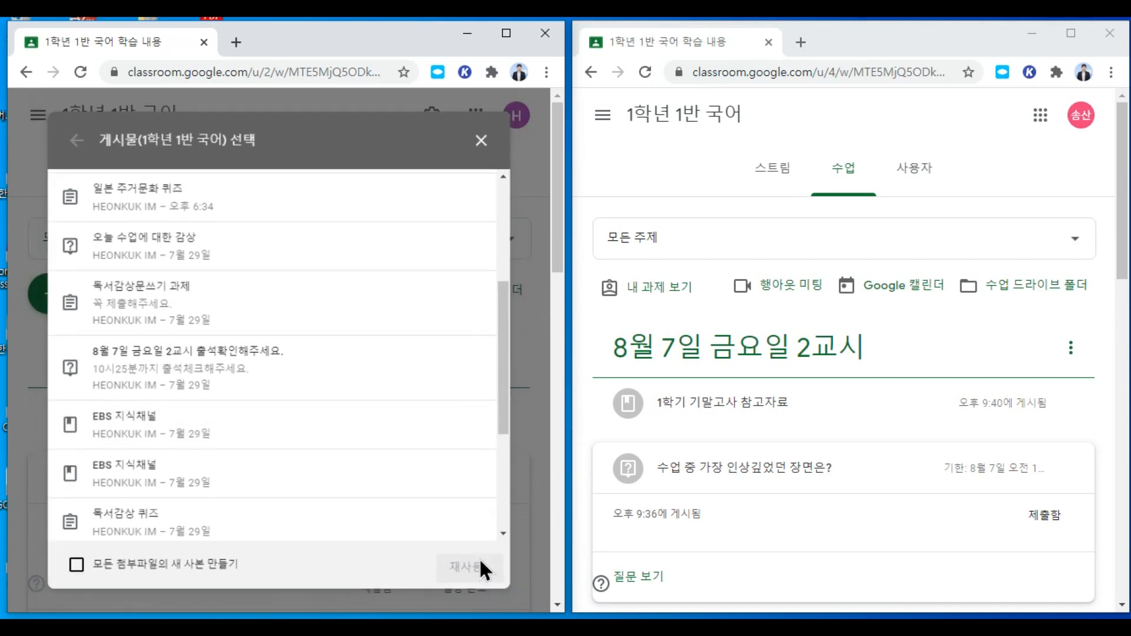
{"action": "left_click", "coordinate": [506, 34]}
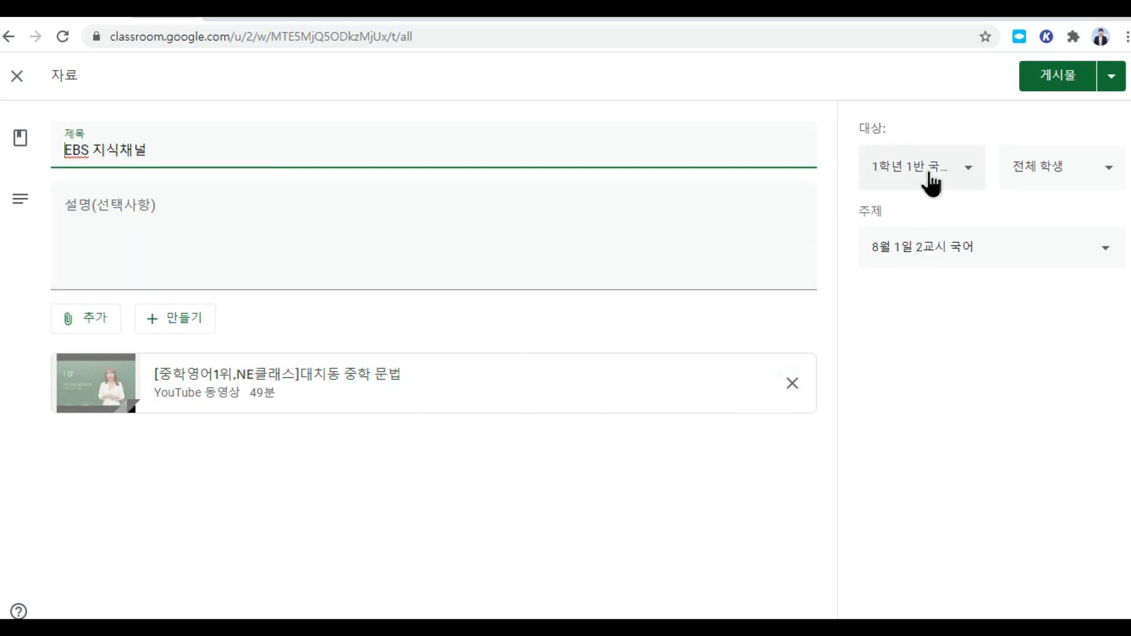
Step: Add 1학년 1반 to the material's target classes, making three classes
{"action": "left_click", "coordinate": [971, 175]}
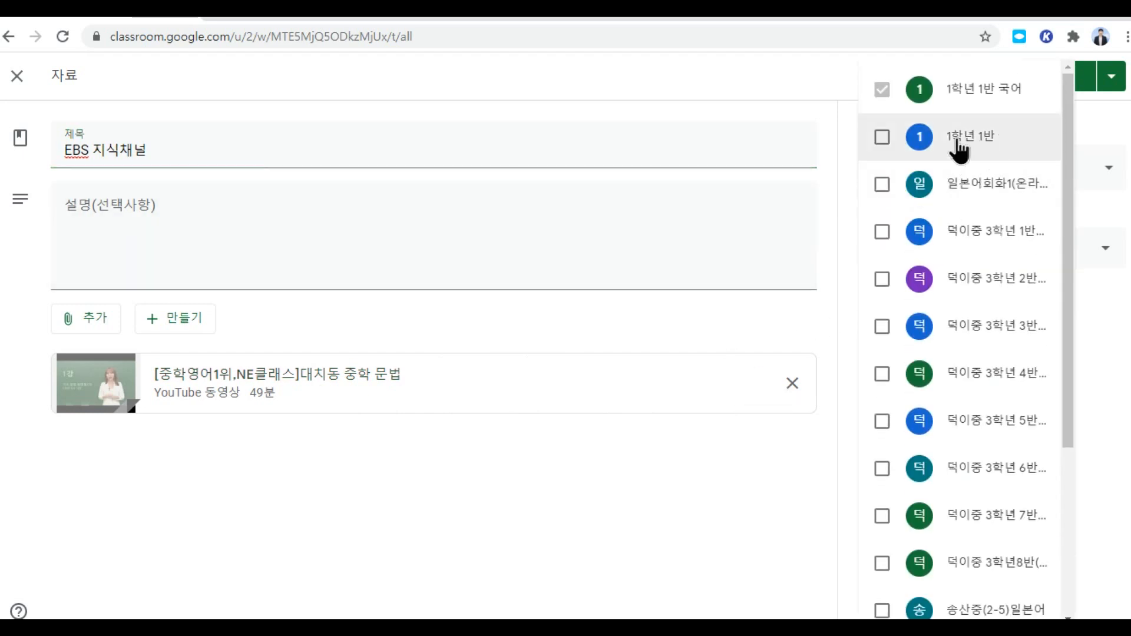
{"action": "left_click", "coordinate": [881, 138]}
{"action": "scroll", "coordinate": [942, 459], "scroll_direction": "down", "scroll_amount": 5}
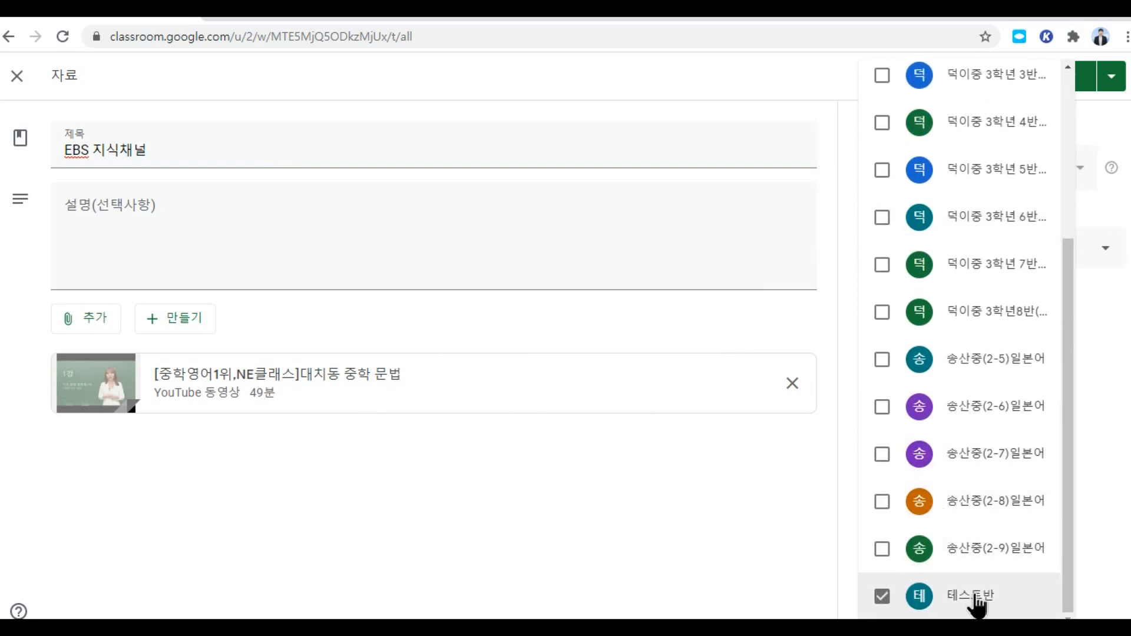
{"action": "scroll", "coordinate": [999, 236], "scroll_direction": "up", "scroll_amount": 5}
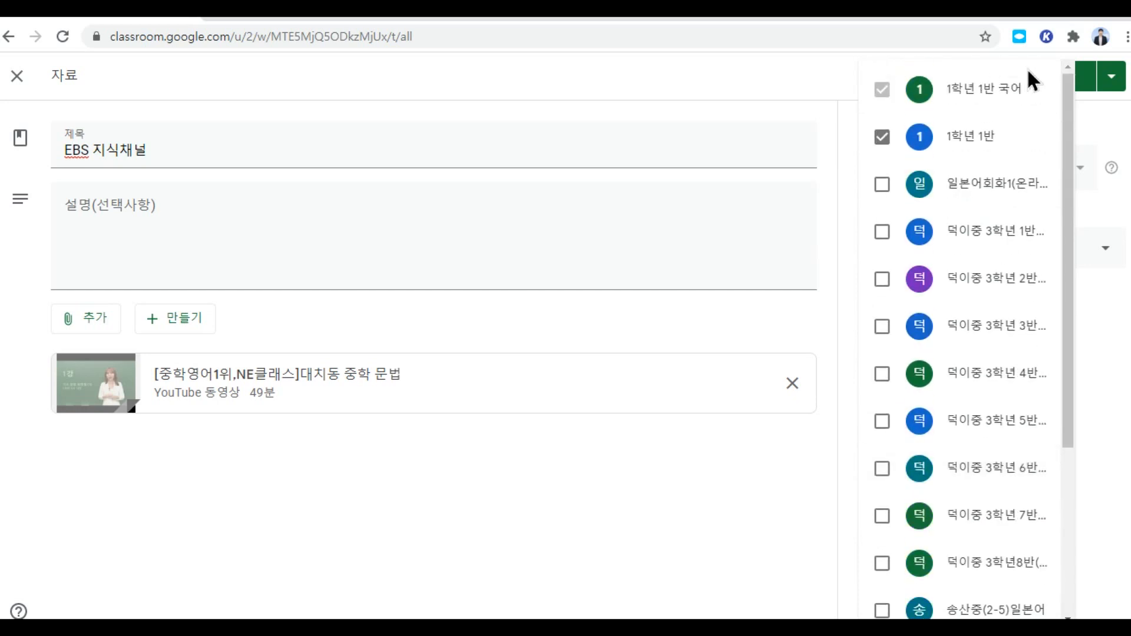
{"action": "left_click", "coordinate": [1103, 130]}
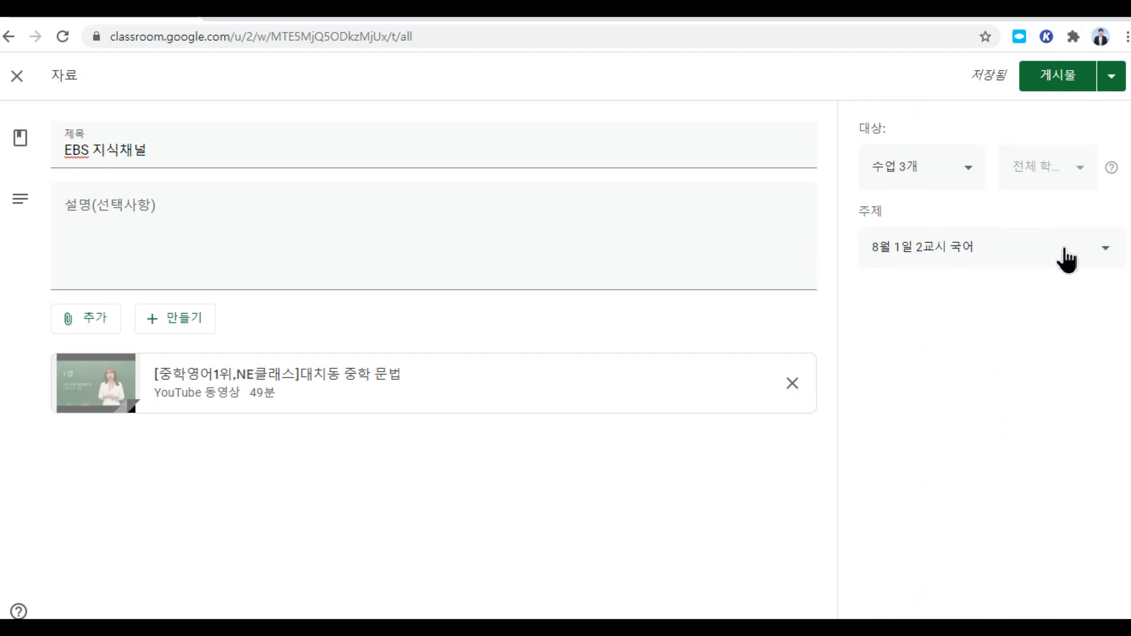
Step: File the EBS 지식채널 material under 8월 7일 금요일 2교시 and post it
{"action": "left_click", "coordinate": [1017, 252]}
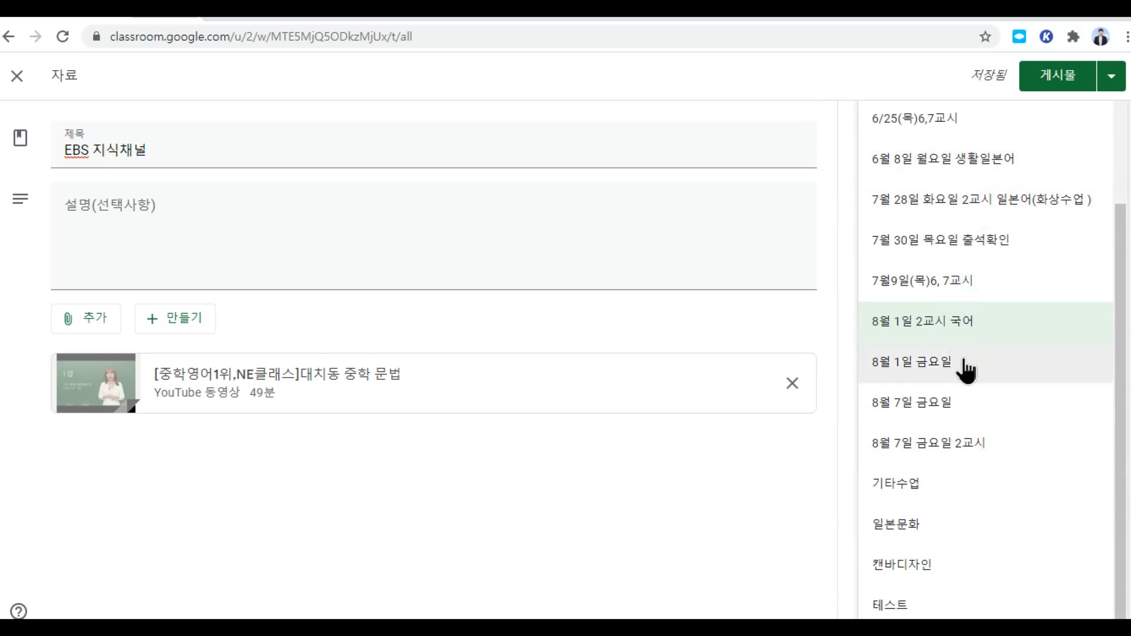
{"action": "left_click", "coordinate": [942, 445]}
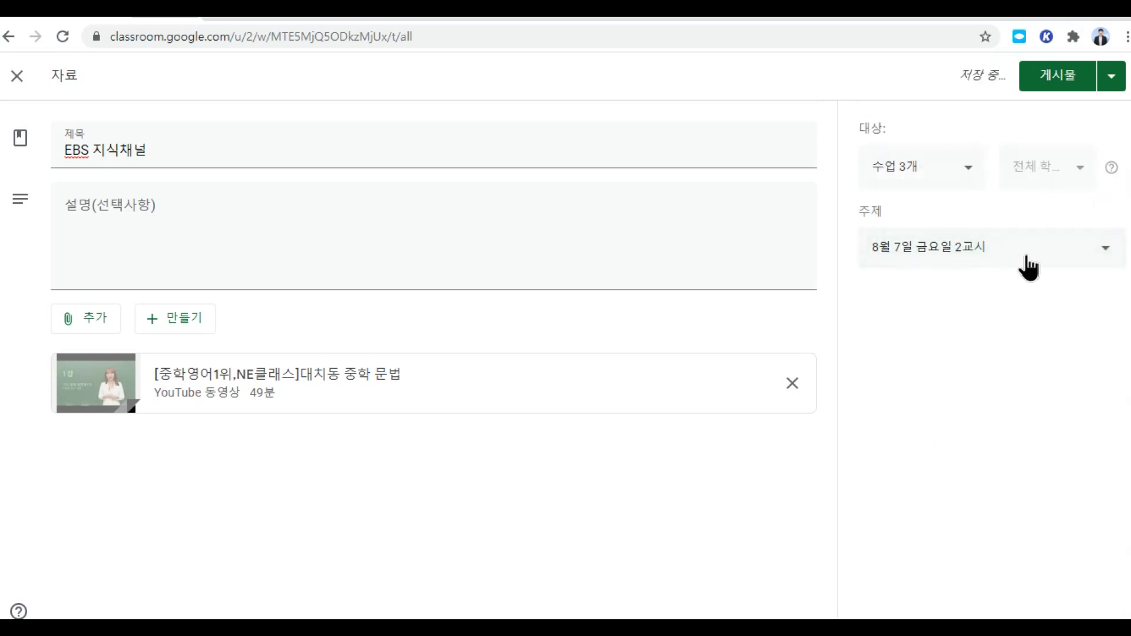
{"action": "left_click", "coordinate": [1068, 88]}
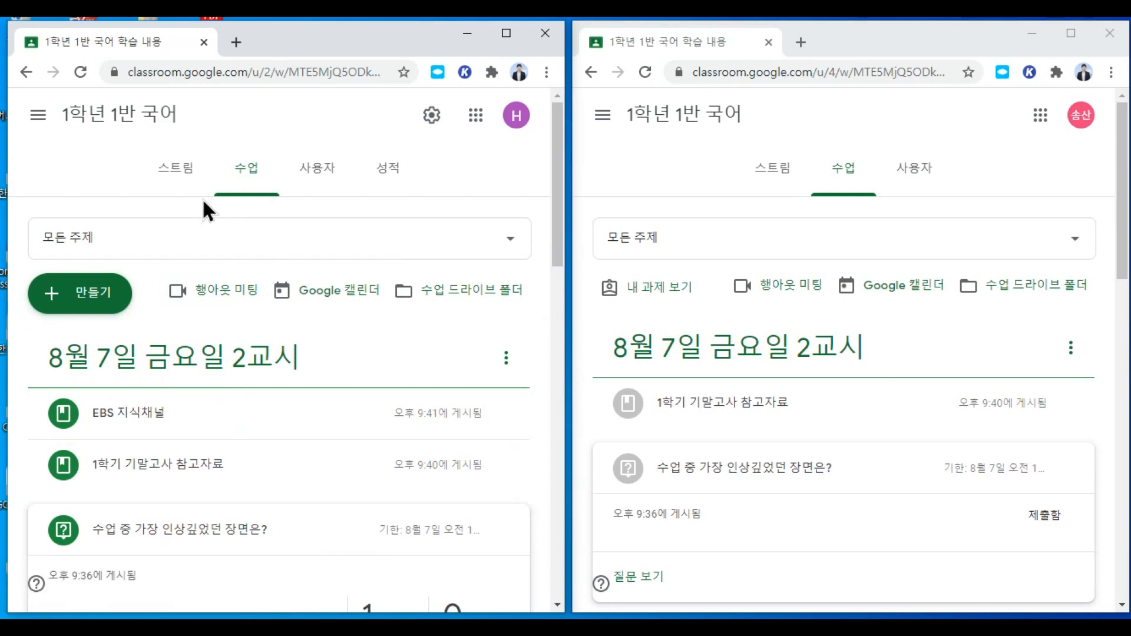
Step: Check the 테스트반 class's classwork list for the new material
{"action": "left_click", "coordinate": [35, 117]}
{"action": "scroll", "coordinate": [88, 377], "scroll_direction": "down", "scroll_amount": 8}
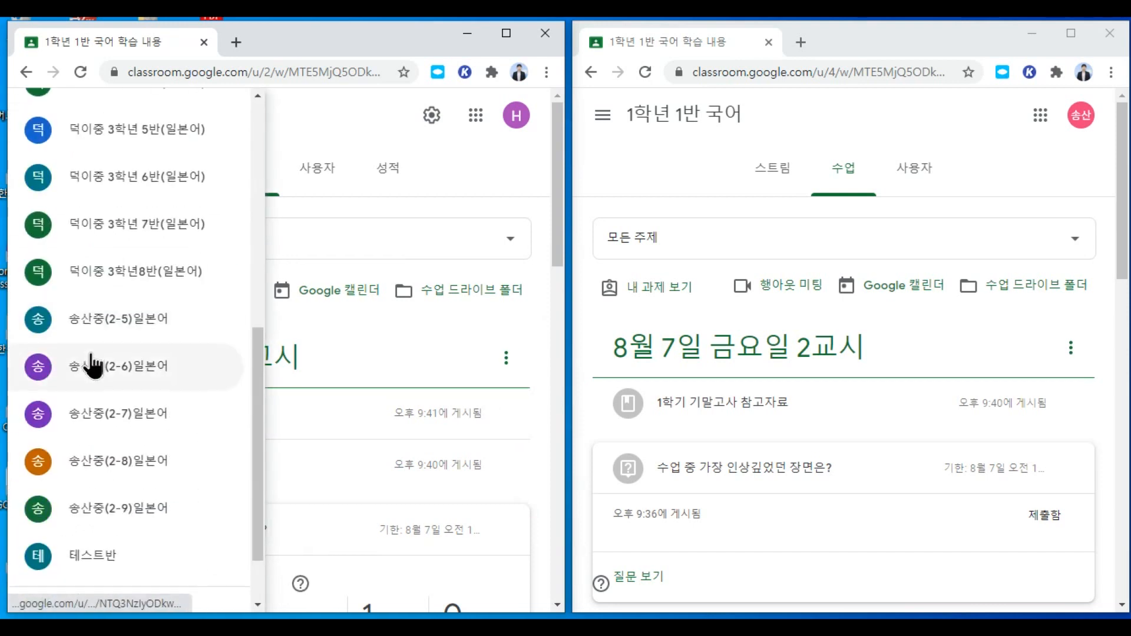
{"action": "left_click", "coordinate": [112, 478]}
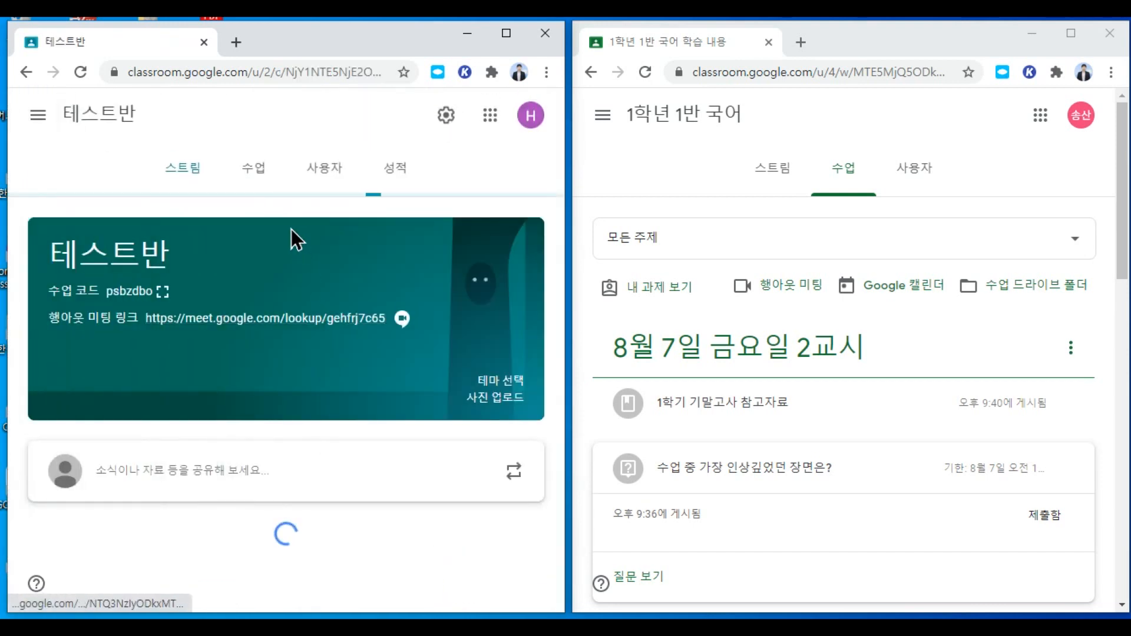
{"action": "left_click", "coordinate": [252, 172]}
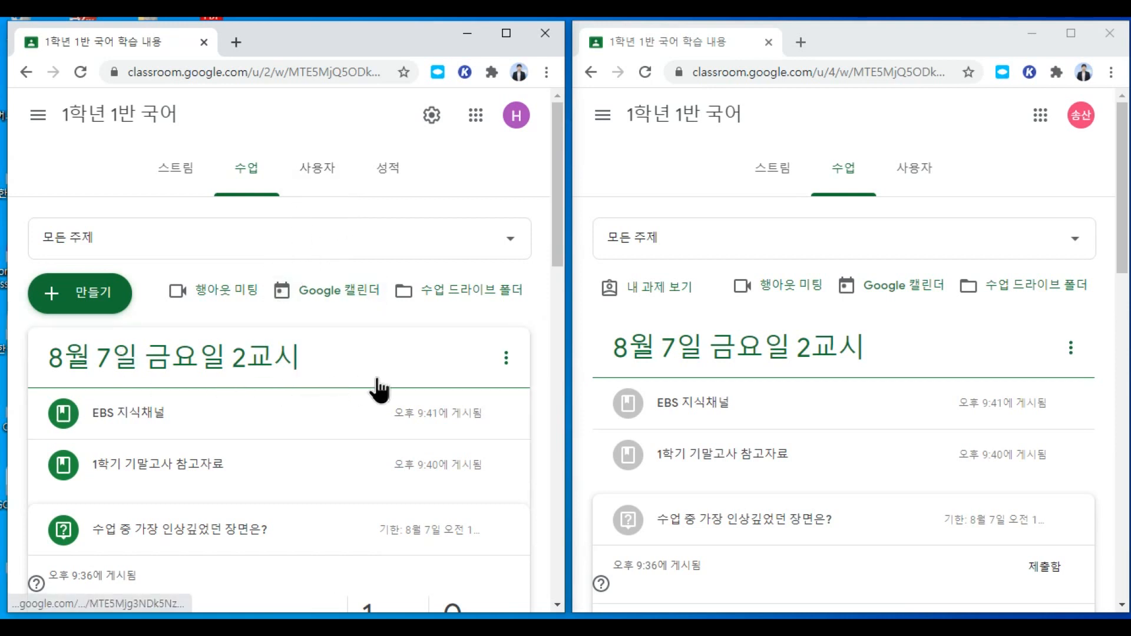
Step: Return to 1학년 1반 국어 classwork and start a new assignment
{"action": "left_click", "coordinate": [250, 167]}
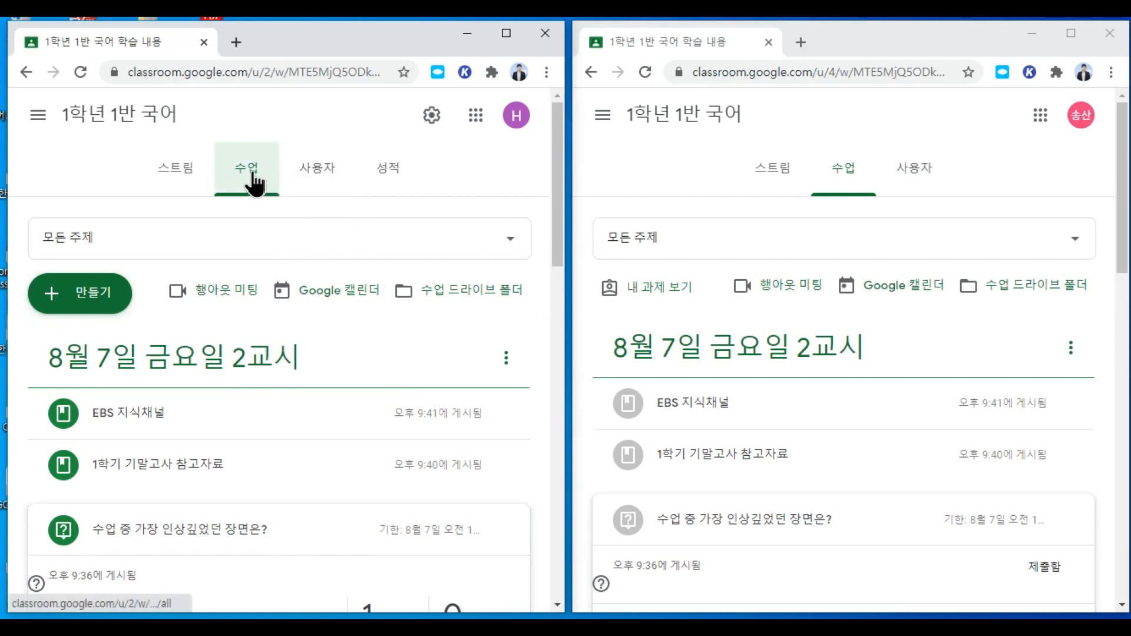
{"action": "left_click", "coordinate": [95, 300]}
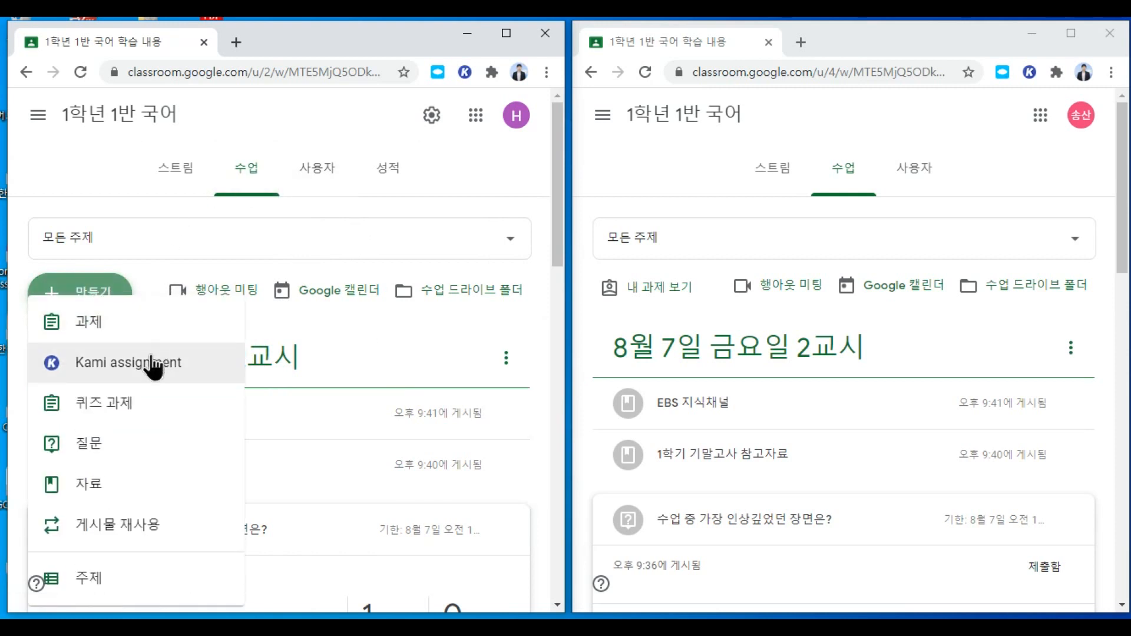
{"action": "left_click", "coordinate": [89, 322]}
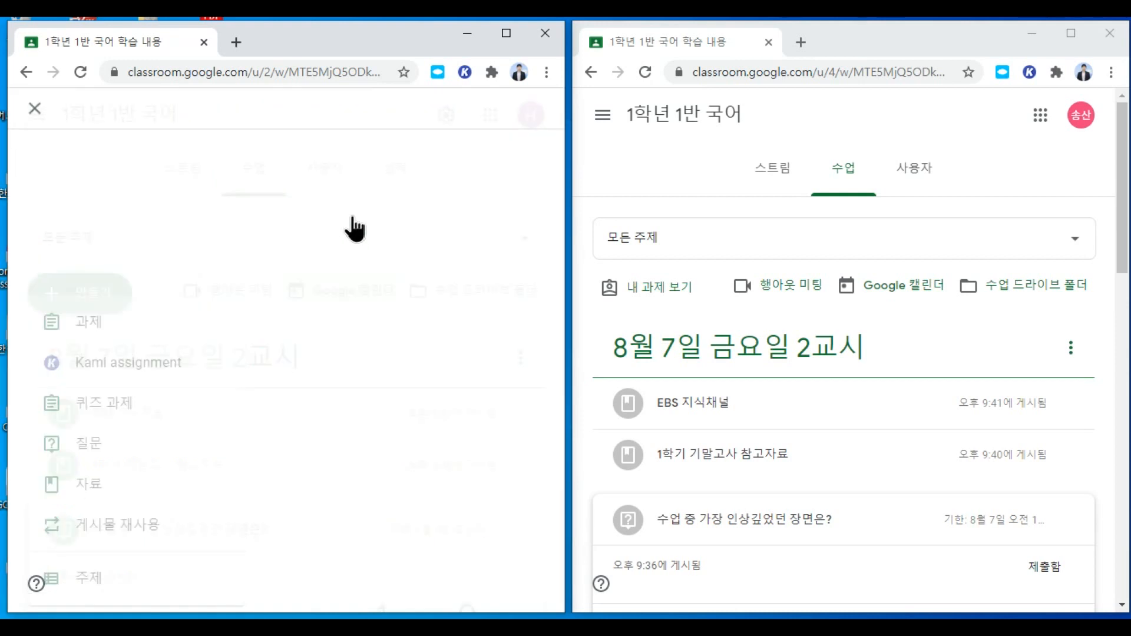
Step: Title the new assignment 영화감상문 쓰기 under topic 8월 7일 금요일 2교시
{"action": "left_click", "coordinate": [503, 33]}
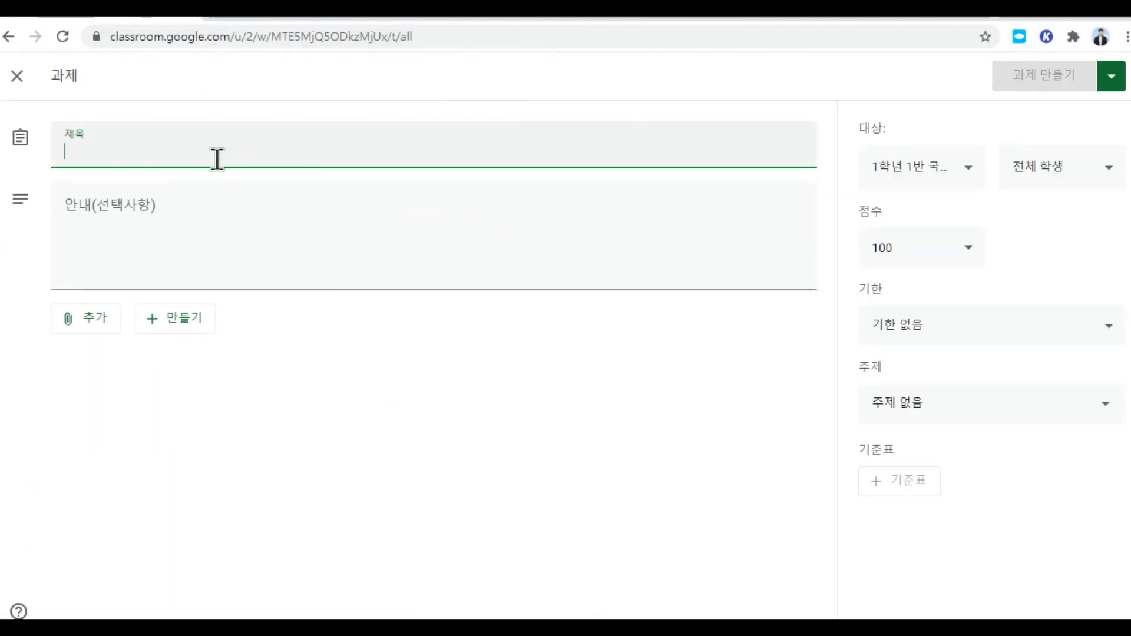
{"action": "type", "text": "영화감상문 쓰기"}
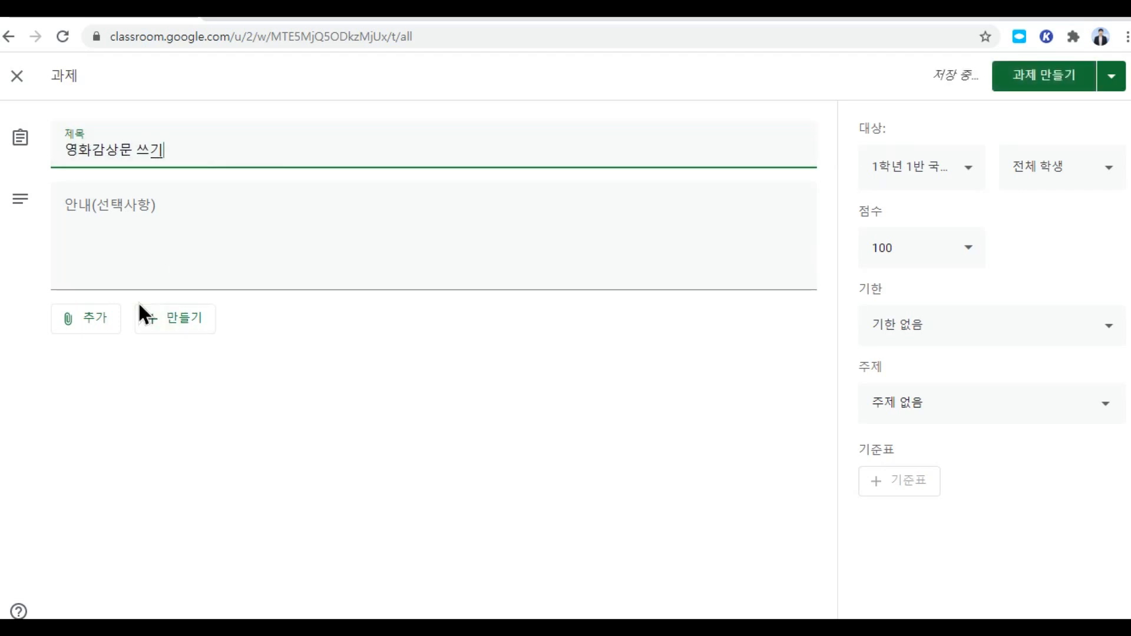
{"action": "left_click", "coordinate": [228, 265]}
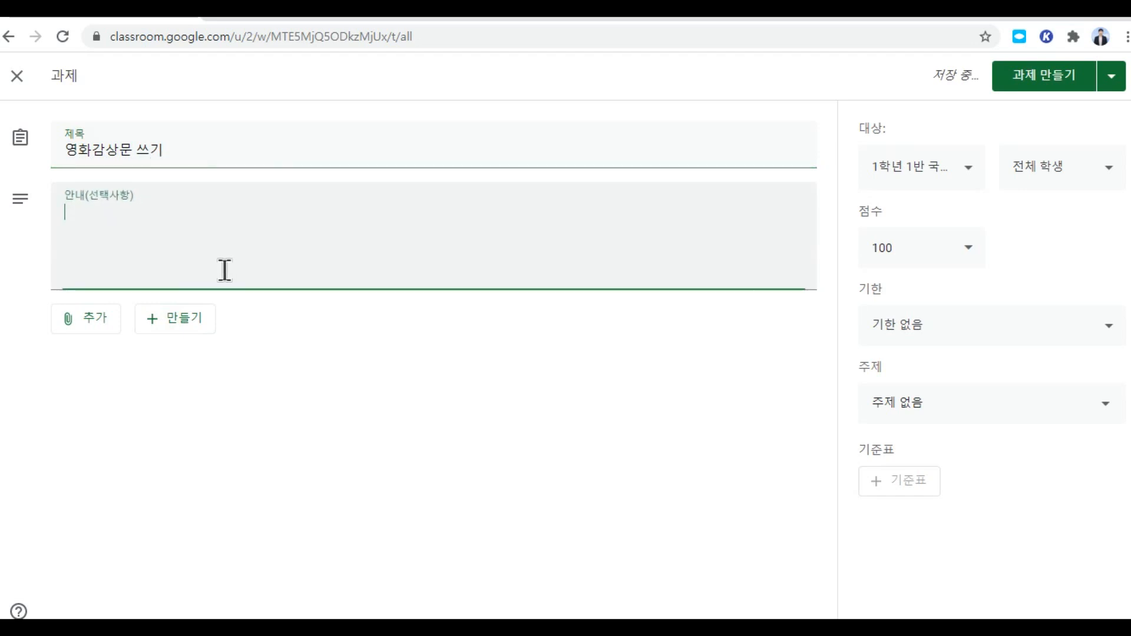
{"action": "left_click", "coordinate": [98, 324]}
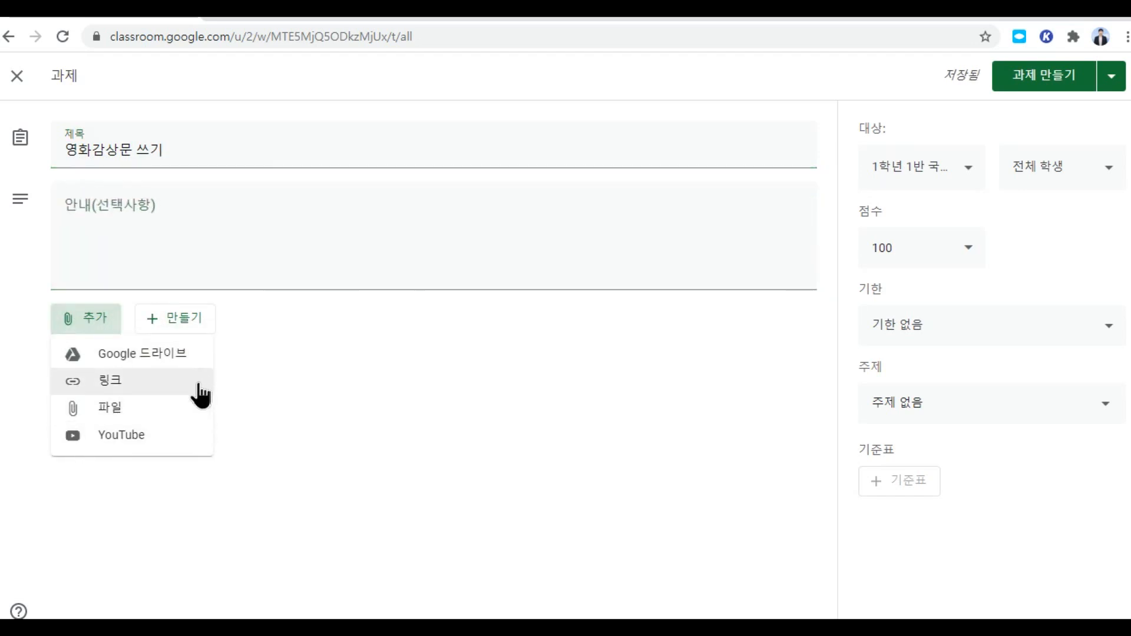
{"action": "left_click", "coordinate": [278, 353]}
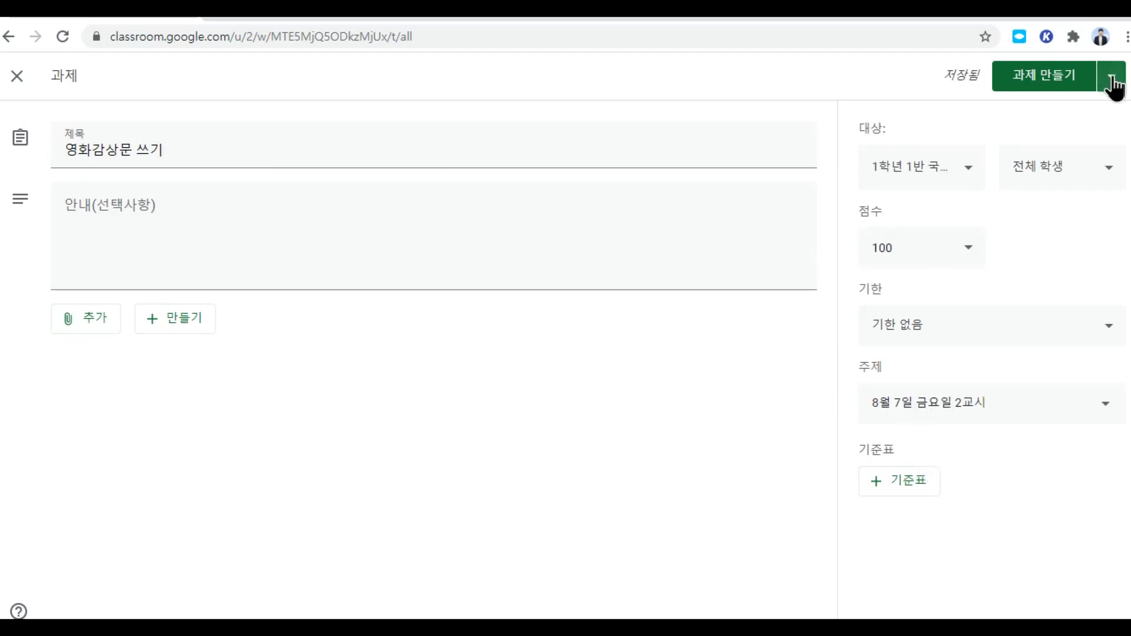
{"action": "left_click", "coordinate": [1113, 79]}
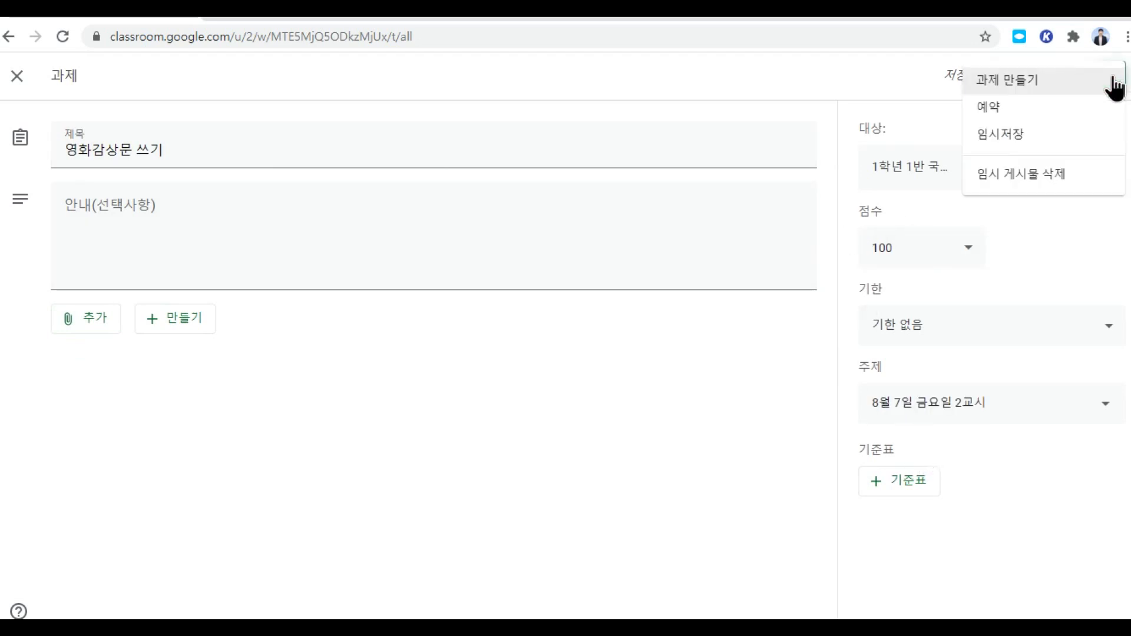
Step: Schedule 영화감상문 쓰기 to post on 7 August 2020 at 오전 12:00
{"action": "left_click", "coordinate": [1010, 112]}
{"action": "left_click", "coordinate": [619, 318]}
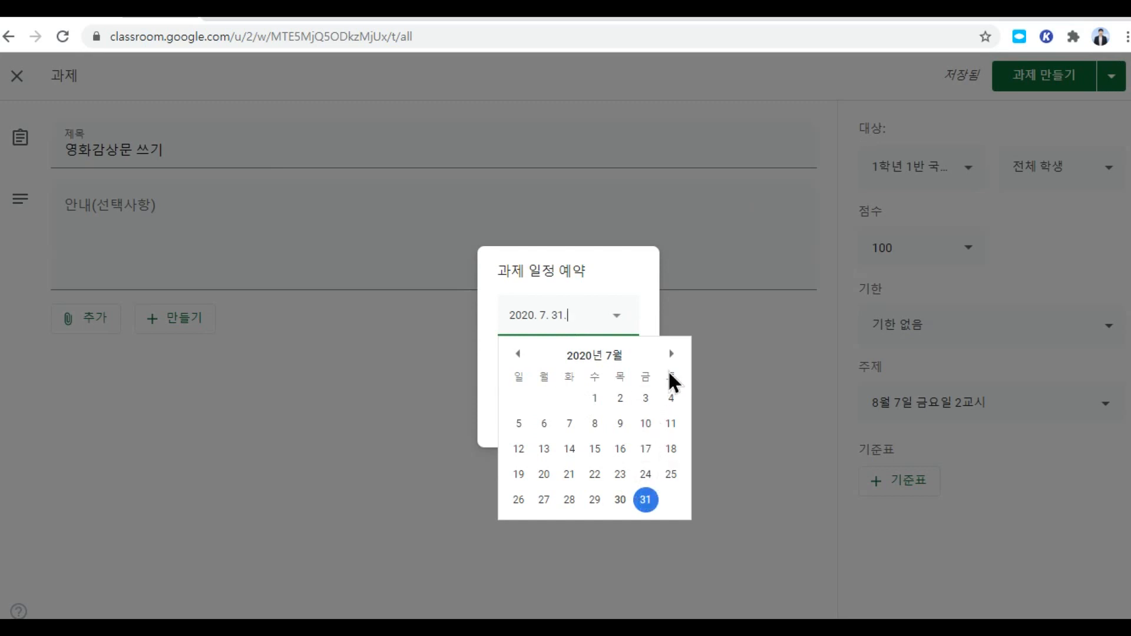
{"action": "left_click", "coordinate": [670, 353]}
{"action": "left_click", "coordinate": [645, 424]}
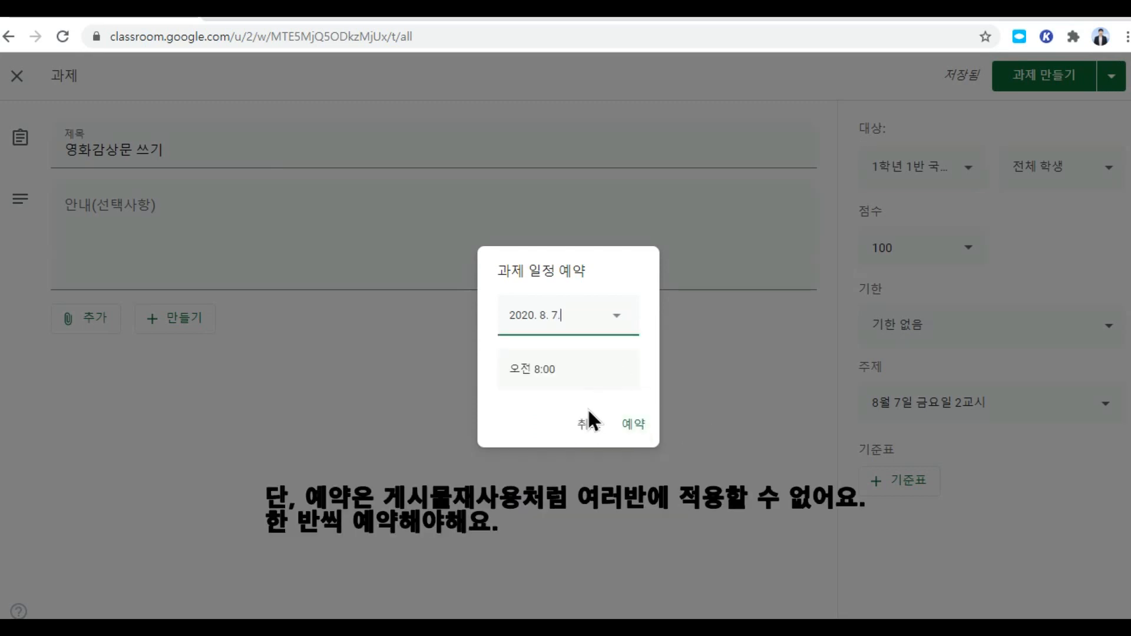
{"action": "left_click", "coordinate": [571, 372]}
{"action": "left_click", "coordinate": [540, 372]}
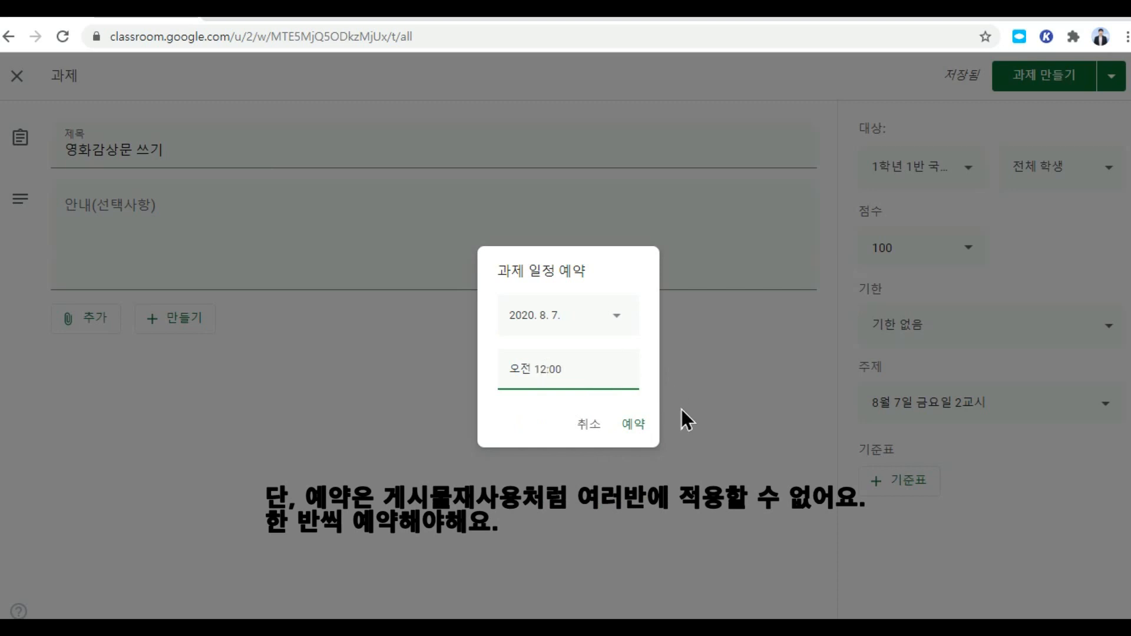
{"action": "left_click", "coordinate": [634, 424]}
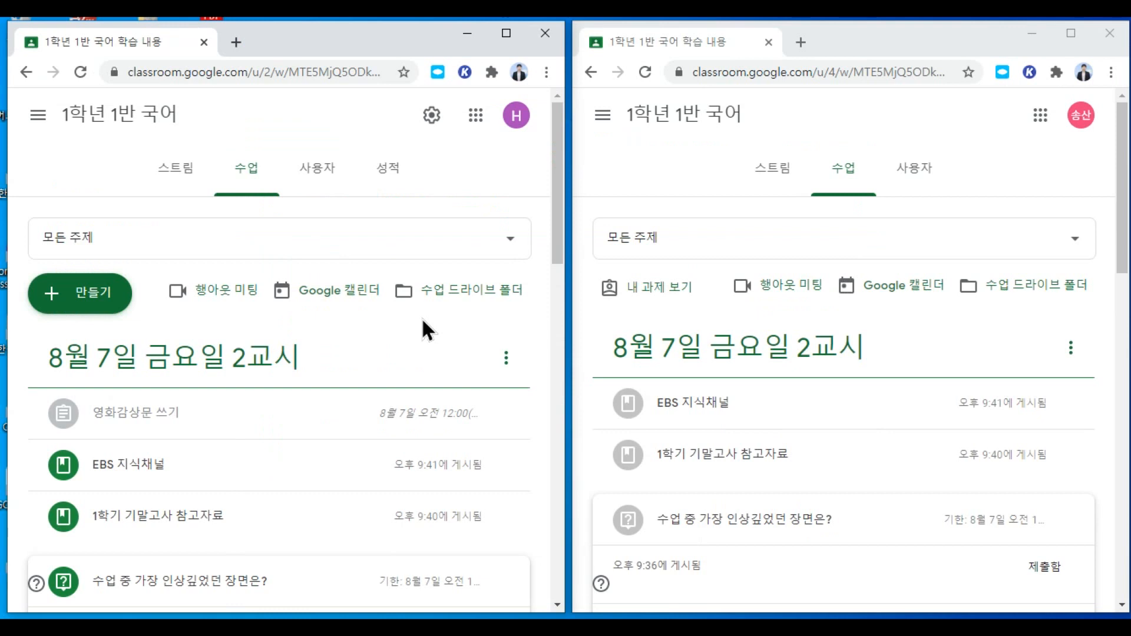
Step: Review the 1학년 1반 국어 gradebook and the submitted 형성평가 work scored 100/100
{"action": "left_click", "coordinate": [394, 187]}
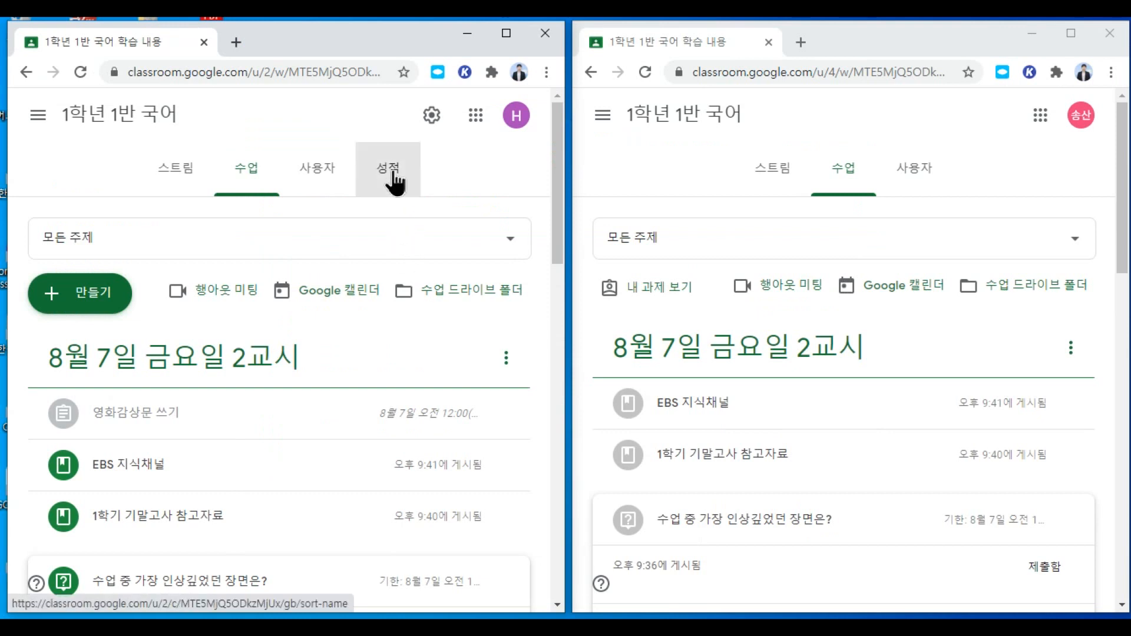
{"action": "left_click", "coordinate": [506, 33]}
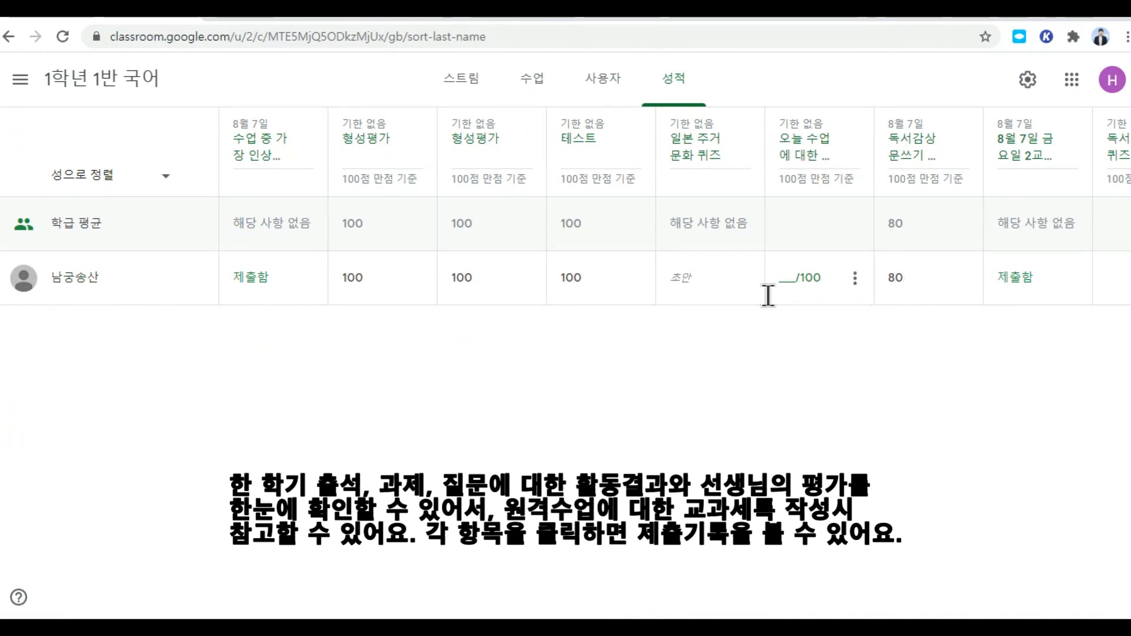
{"action": "left_click", "coordinate": [418, 277]}
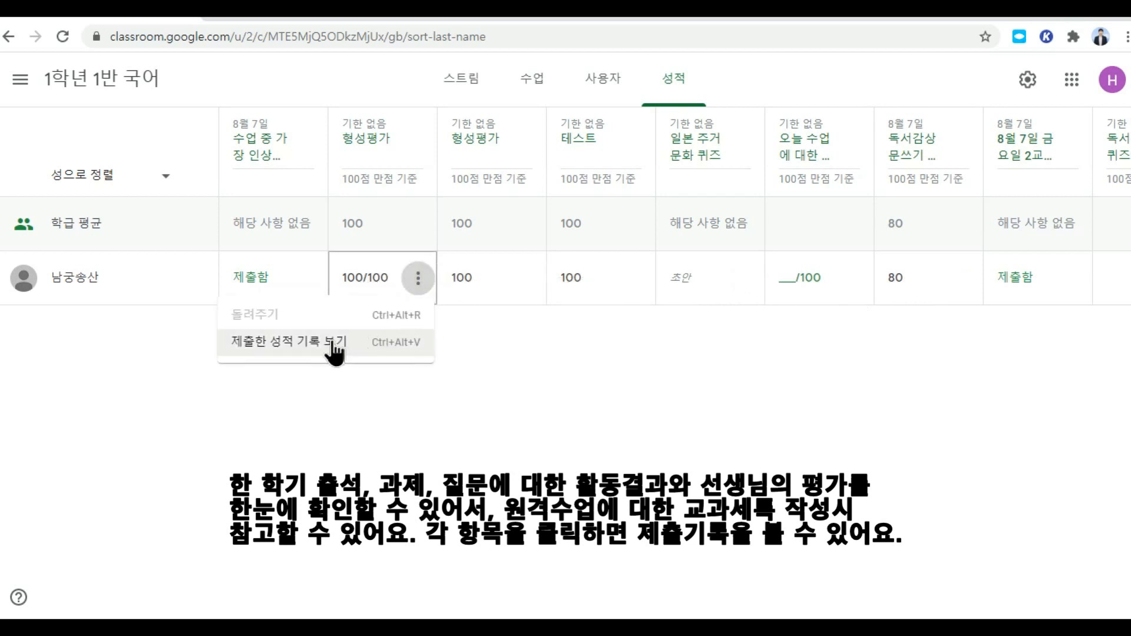
{"action": "left_click", "coordinate": [333, 347]}
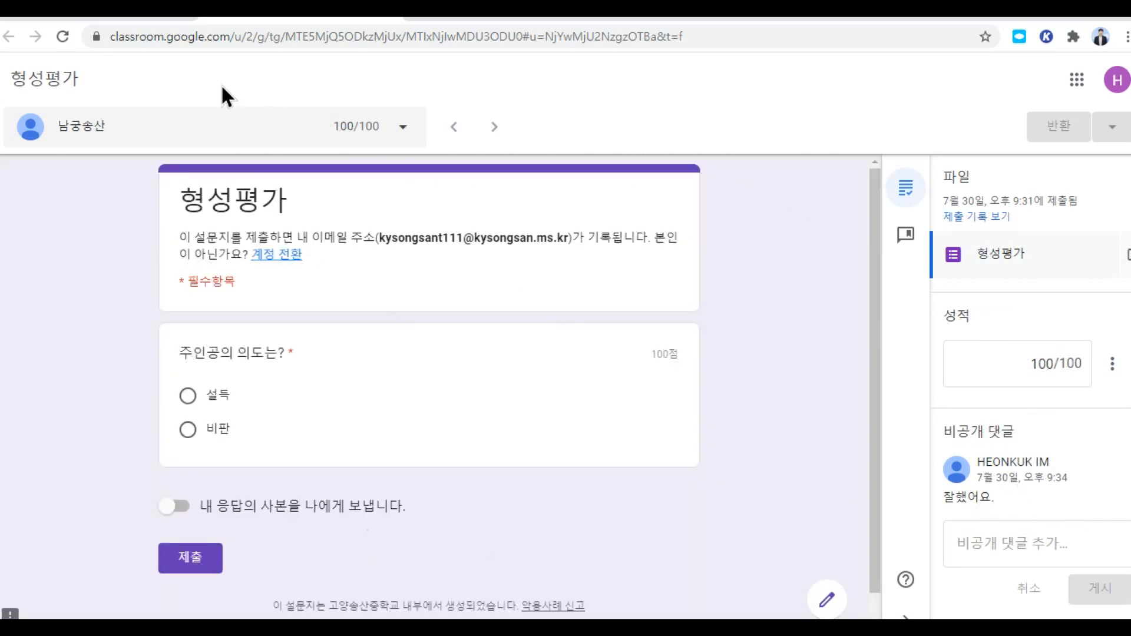
{"action": "left_click", "coordinate": [395, 18]}
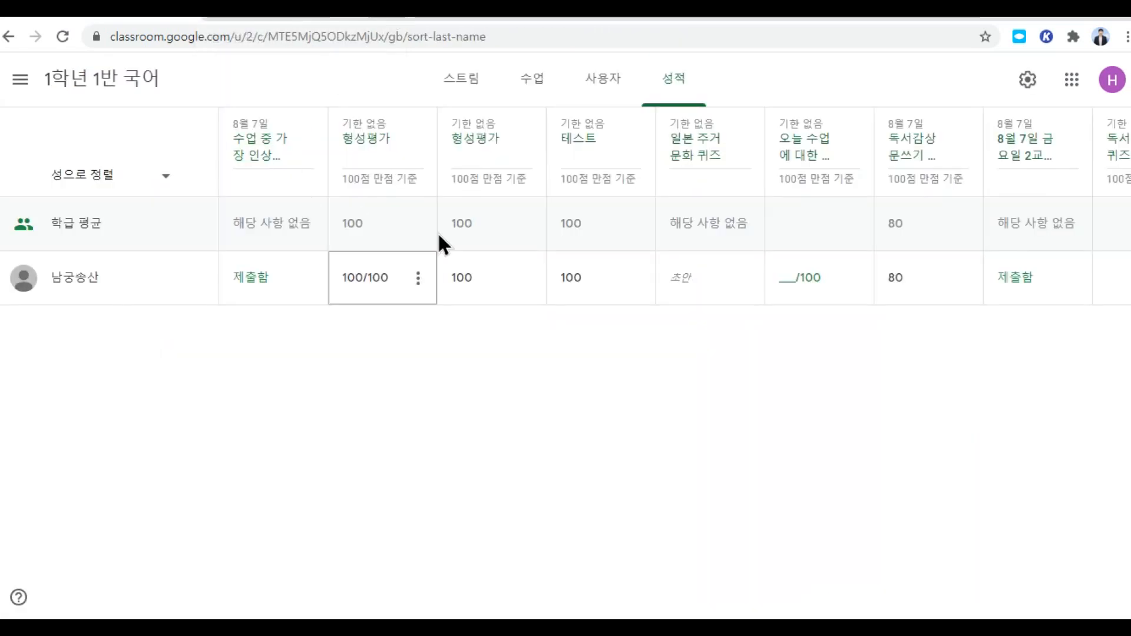